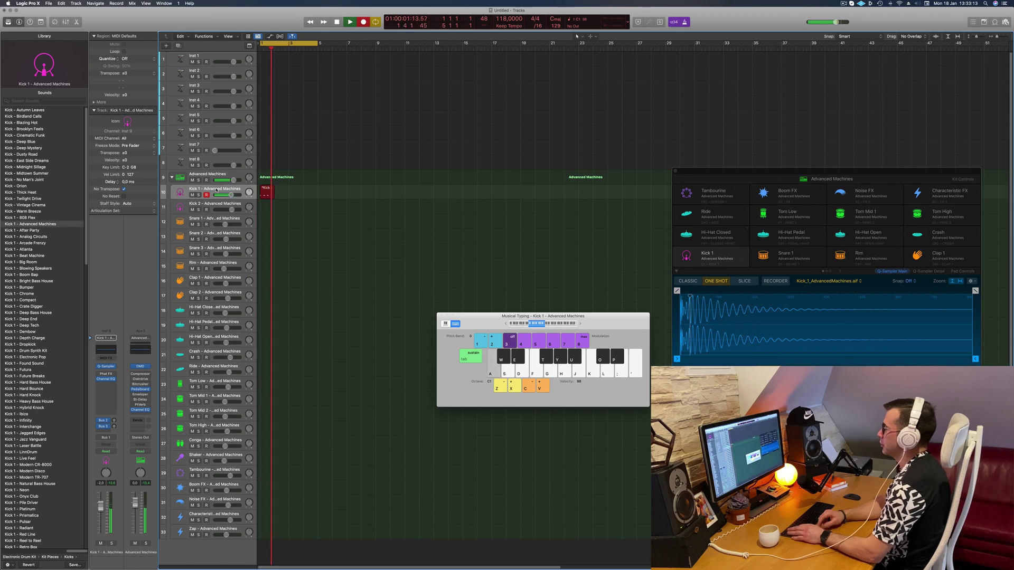
- Quantize all notes of the recorded Kick 1 region to 1/16 notes and repeat the region across bars 1 to 4
double_click(268, 188)
key(super+a)
key(q)
click(370, 488)
key(space)
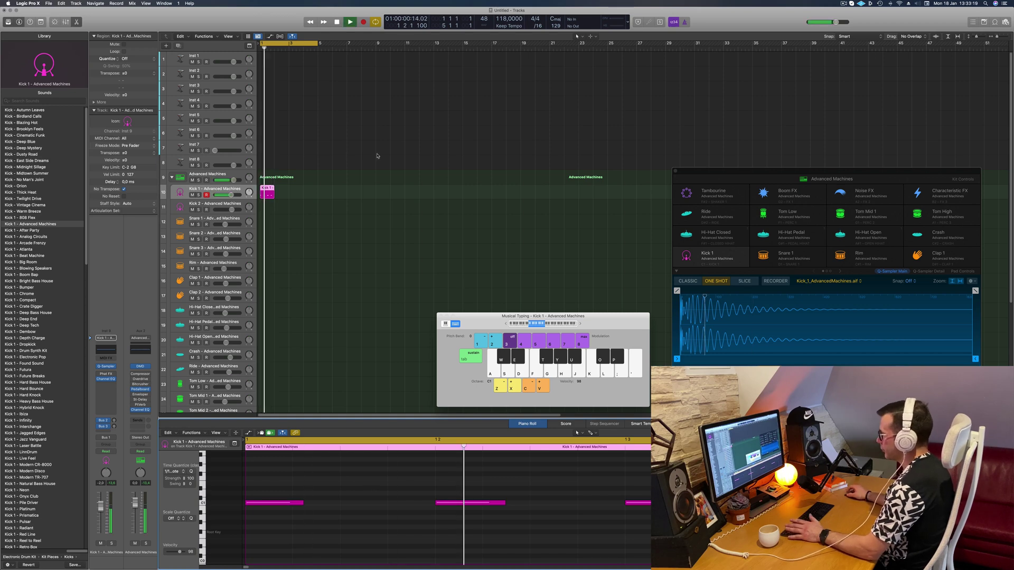
drag(269, 191, 299, 191)
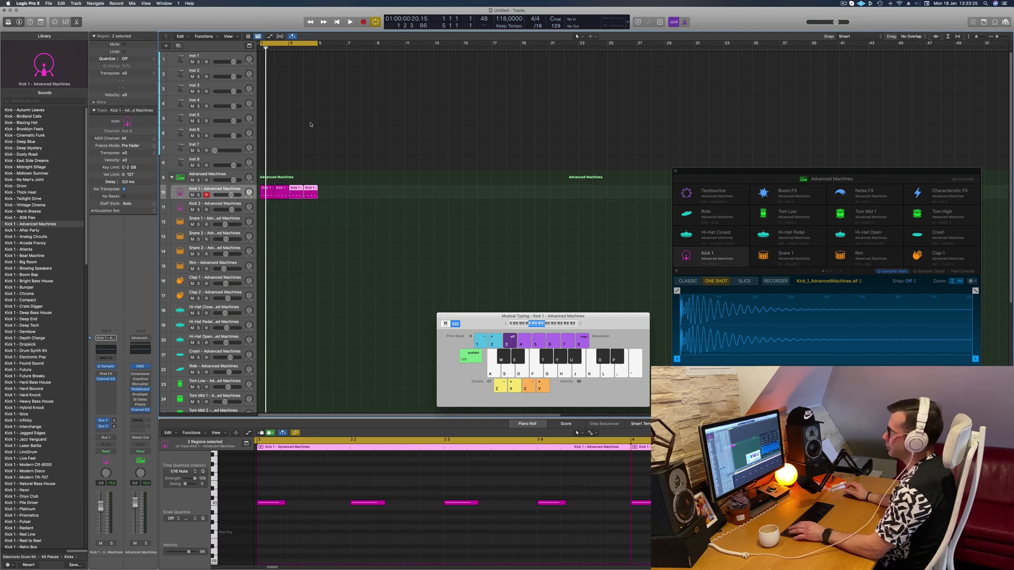
click(237, 193)
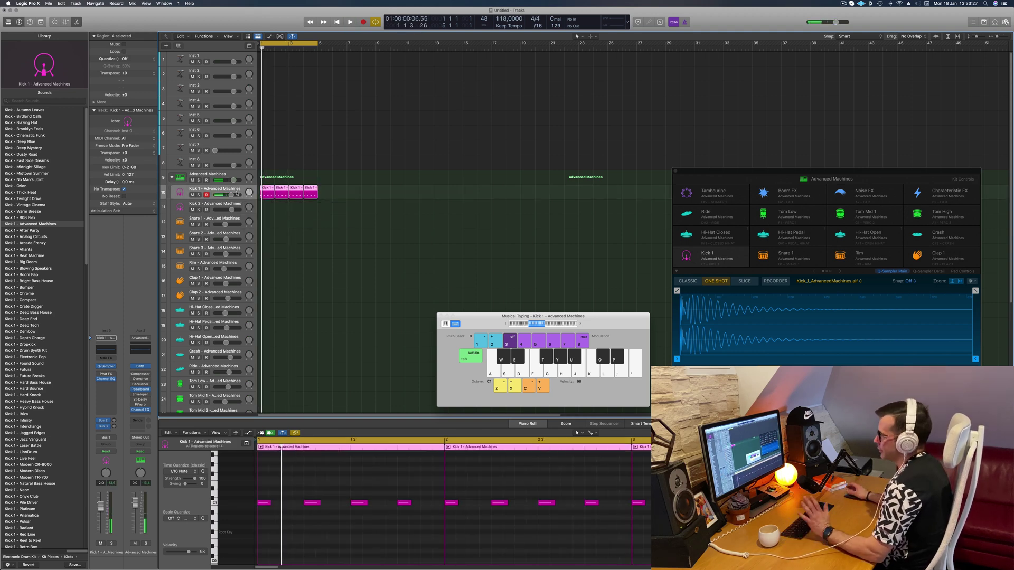
- Transpose all Kick 1 notes down one octave and back up four semitones, playing the loop to check the pitch
click(315, 545)
key(super+a)
key(alt+shift+Down)
key(space)
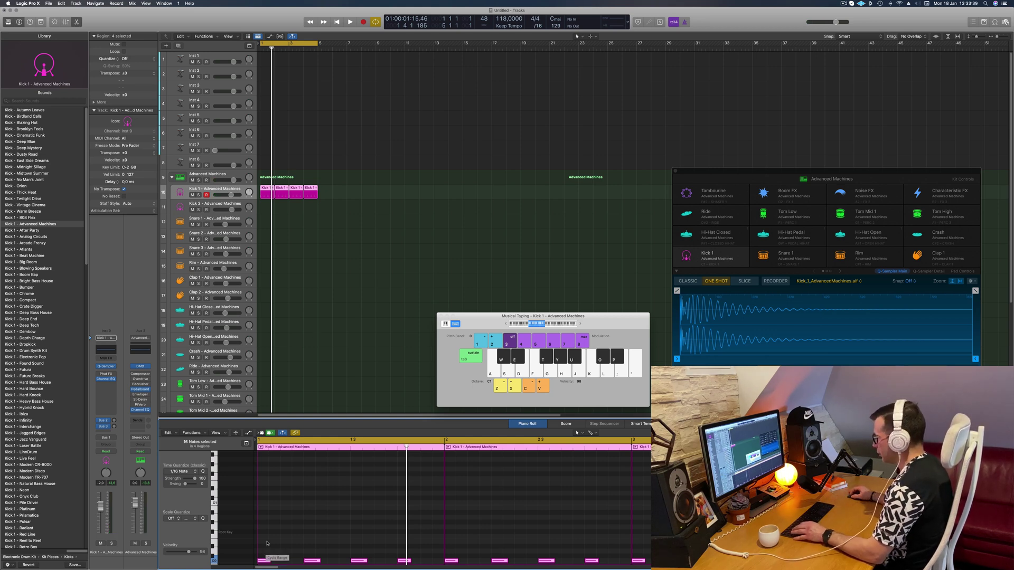
key(alt+Up)
key(alt+Up)
key(alt+Up)
key(alt+Up)
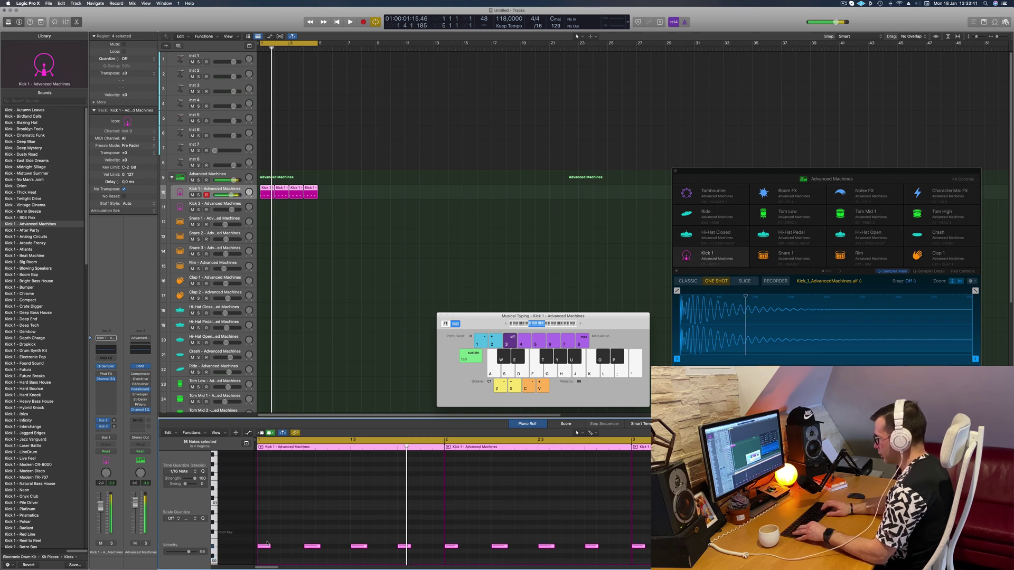
key(space)
key(space)
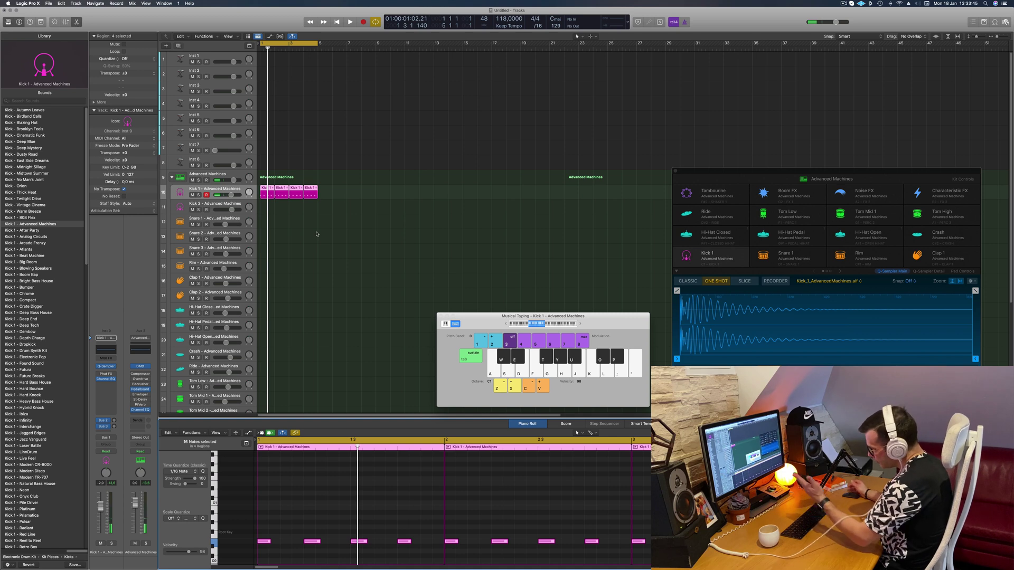
key(space)
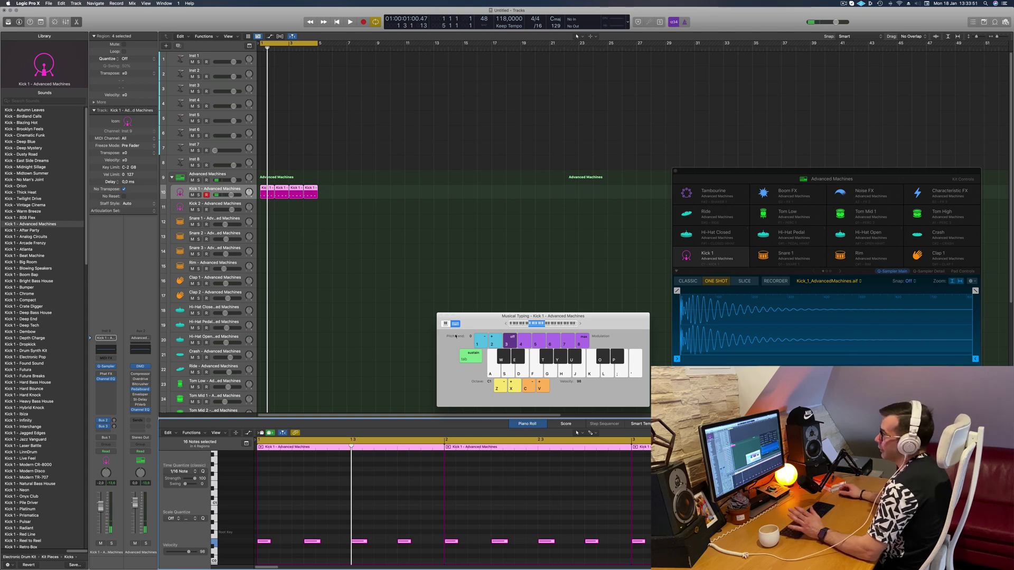
- Copy the first kick region to the Snare 1 track and delete its notes on beats 1 and 3
click(295, 172)
click(265, 189)
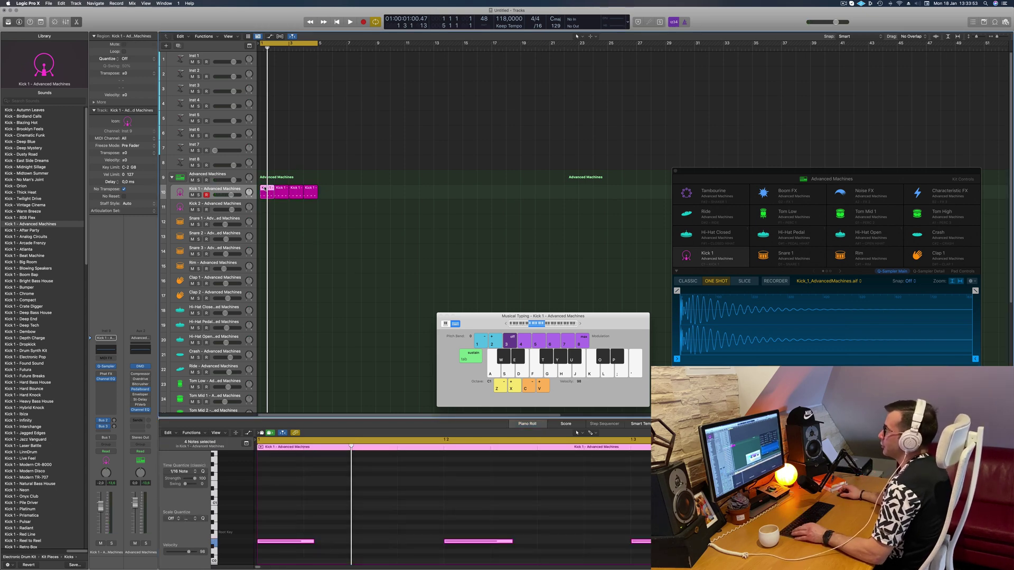
drag(265, 202, 267, 223)
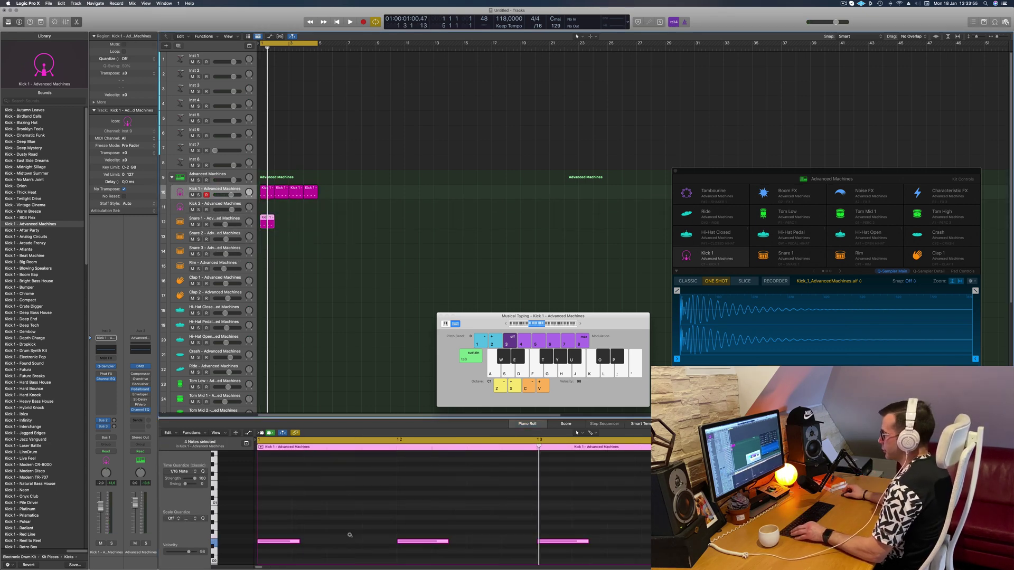
drag(304, 521, 266, 533)
key(Delete)
key(Delete)
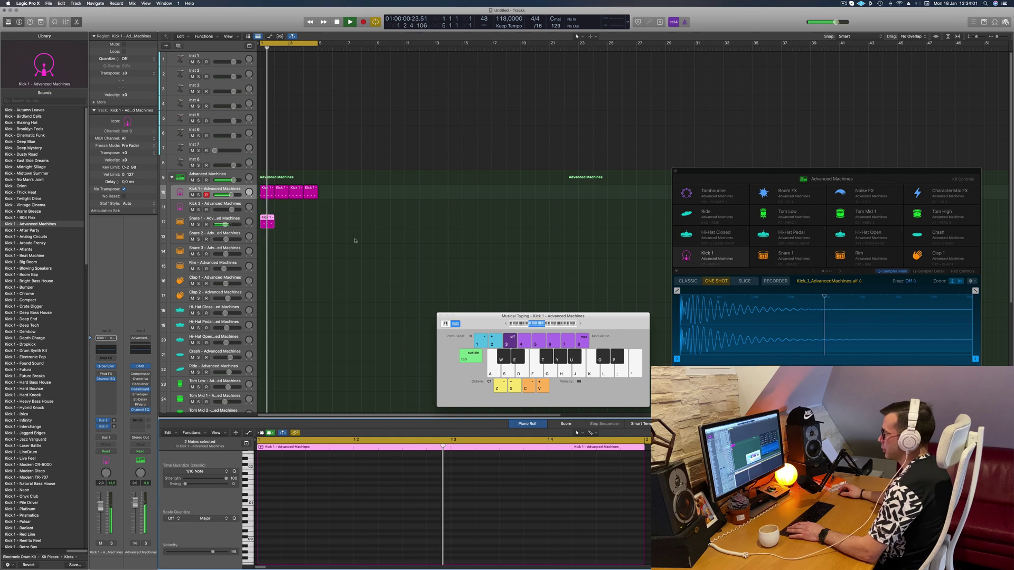
- Repeat the Snare 1 region across bars 1 to 4 and play the loop
drag(266, 219, 294, 222)
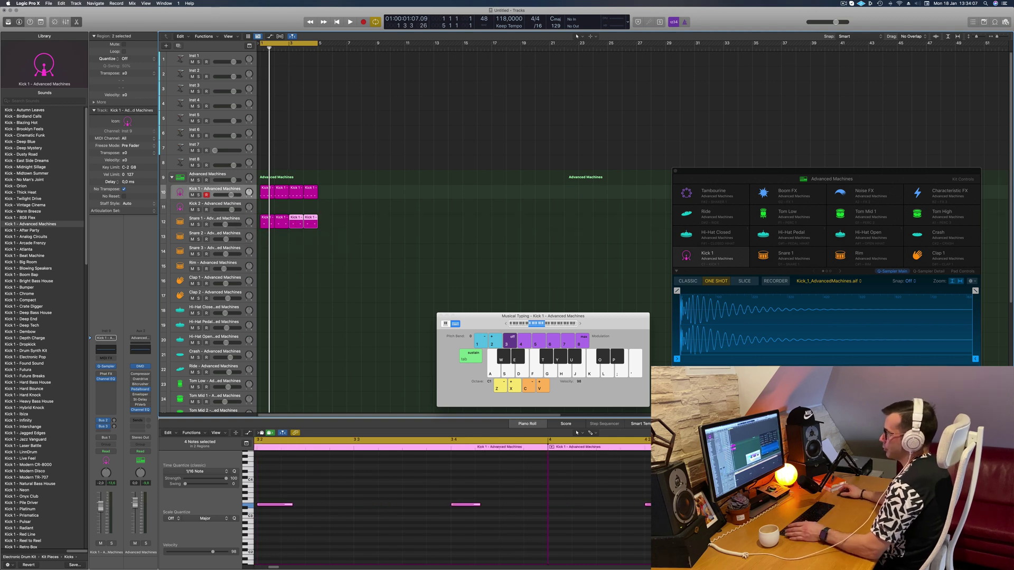
key(space)
click(358, 248)
scroll(317, 211, down, 1)
key(space)
- Copy the first kick region to the Hi-Hat Closed track and shift its four notes onto the off-beats
drag(269, 170, 267, 293)
click(602, 448)
key(alt+shift+Up)
key(alt+shift+Up)
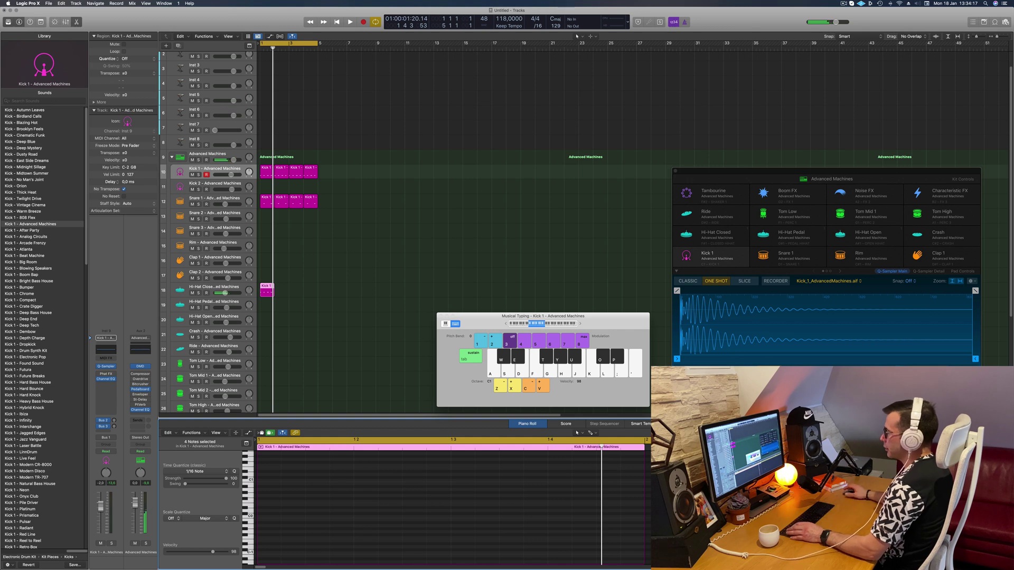
scroll(563, 516, up, 5)
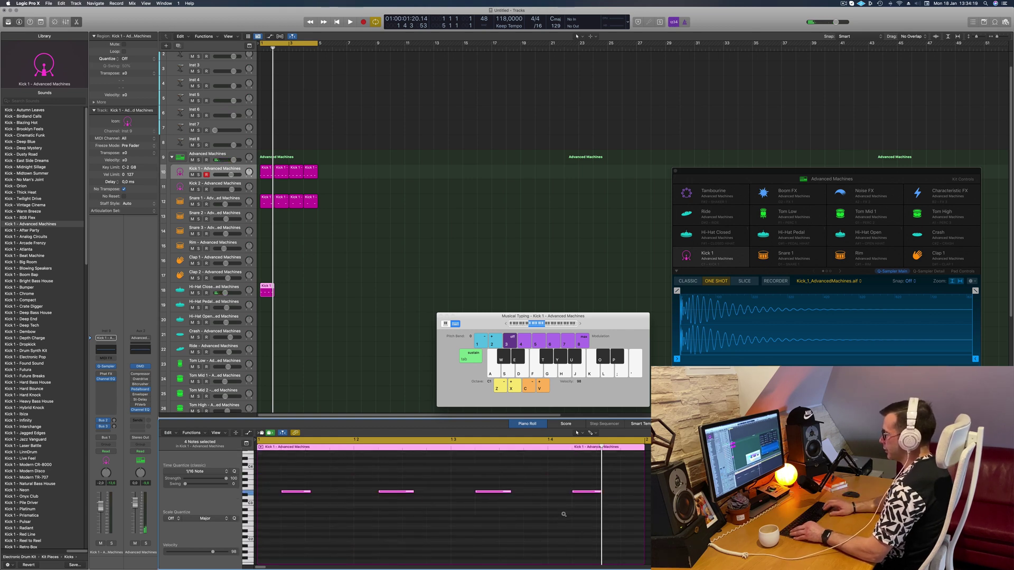
key(alt+Right)
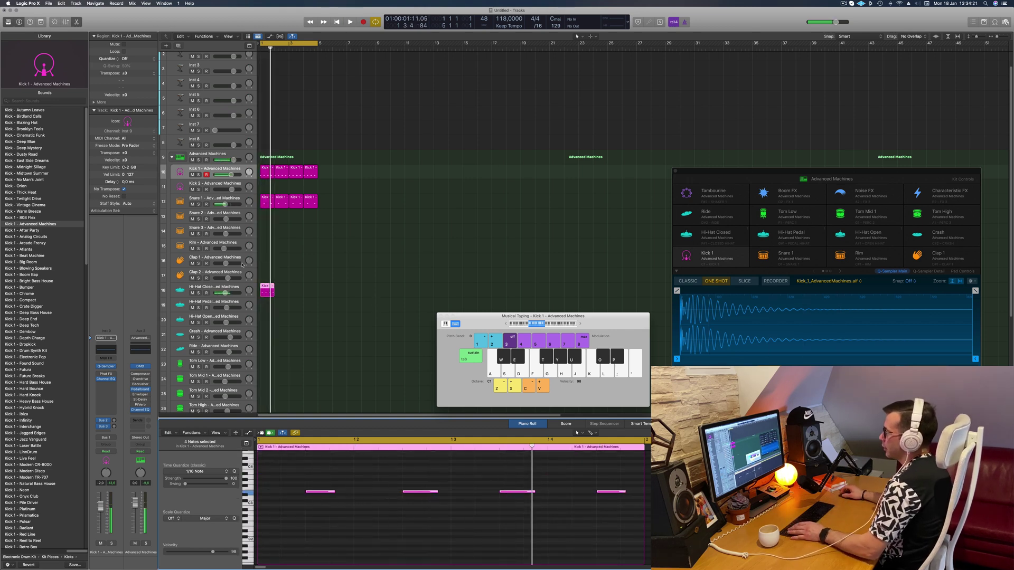
- Repeat the closed hi-hat region across bars 1 to 4 and listen to the beat
drag(266, 288, 289, 290)
click(298, 276)
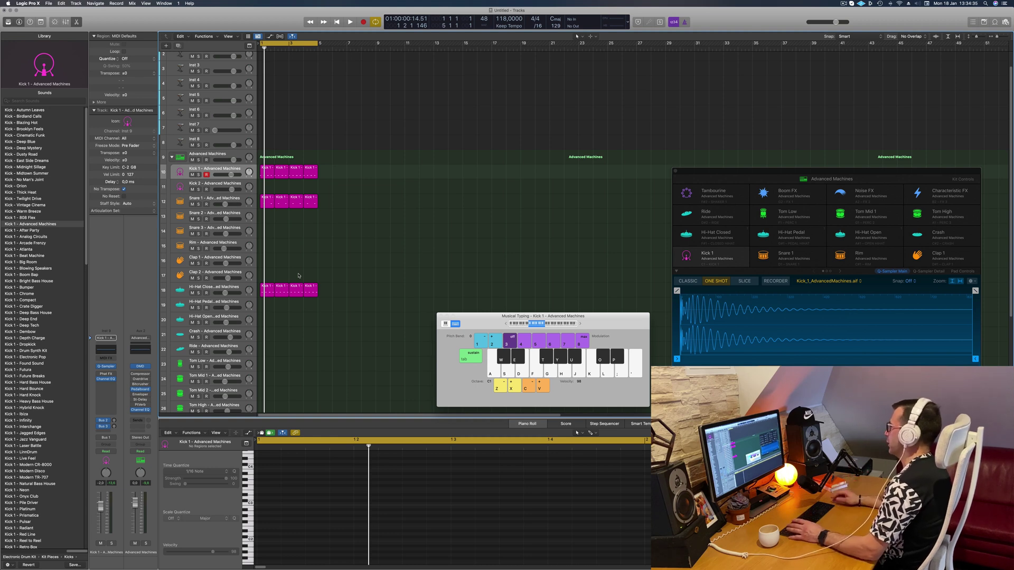
key(space)
scroll(369, 257, down, 3)
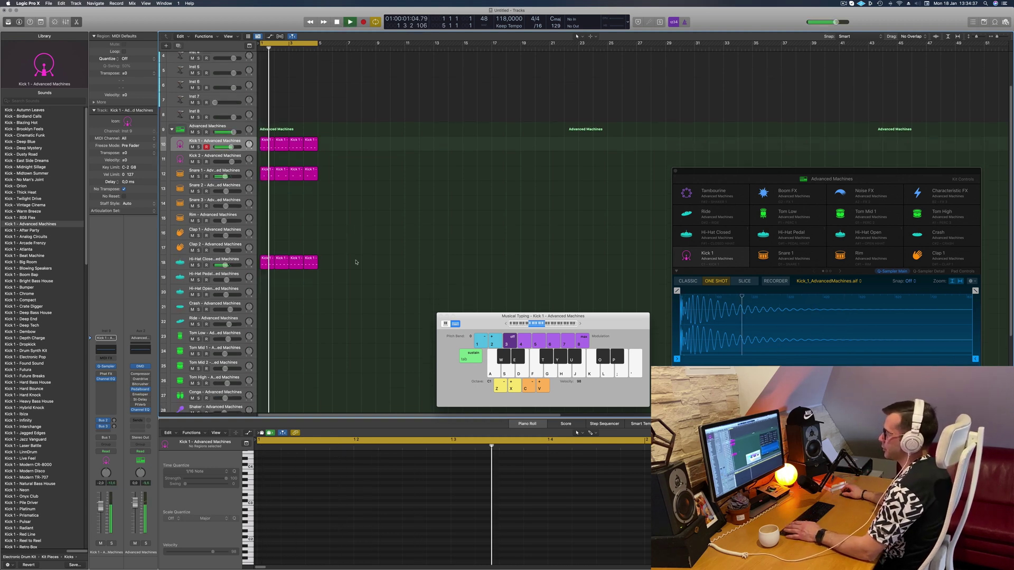
key(space)
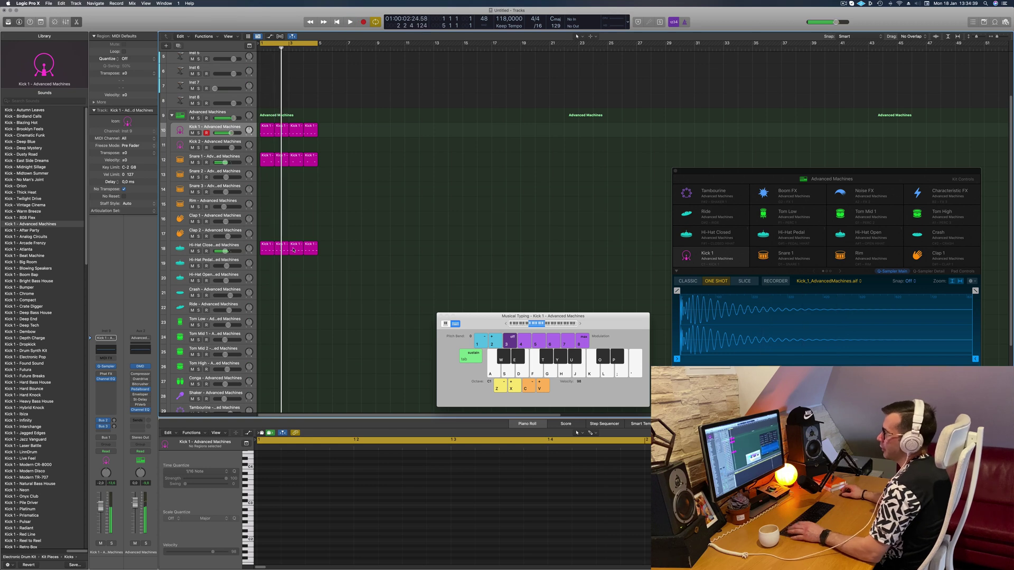
- Copy the first closed hi-hat region to bar 2 of the Hi-Hat Pedal track and remove its first three notes
click(264, 248)
drag(265, 250, 286, 294)
scroll(555, 482, right, 3)
drag(556, 479, 697, 517)
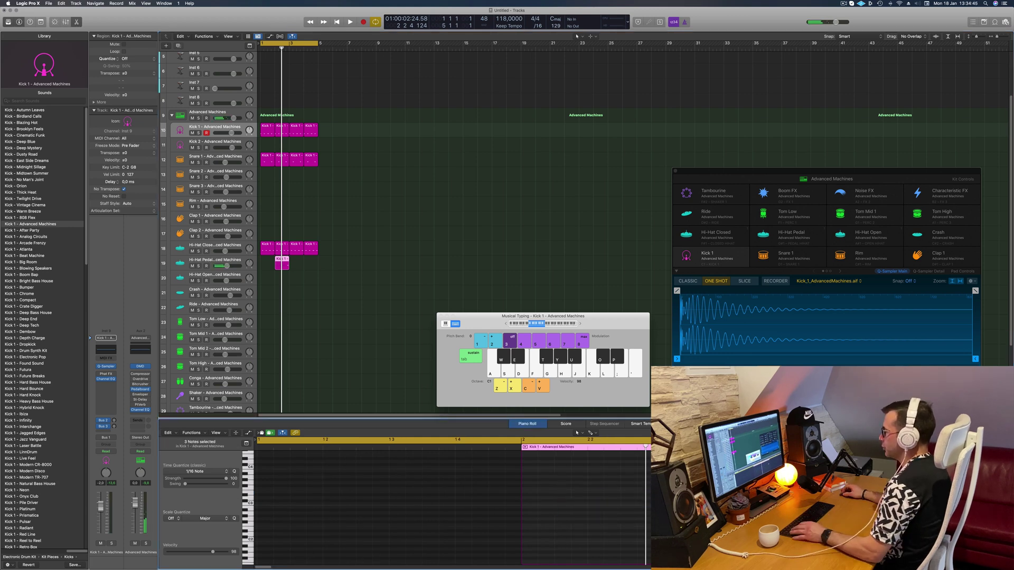
- Move the trimmed region to the Hi-Hat Open track at bar 2 and copy it to bar 4
key(space)
mouse_move(283, 262)
mouse_down()
mouse_move(310, 264)
mouse_move(319, 246)
mouse_move(278, 260)
mouse_up()
click(296, 292)
scroll(299, 290, left, 2)
scroll(267, 287, up, 1)
scroll(268, 288, down, 3)
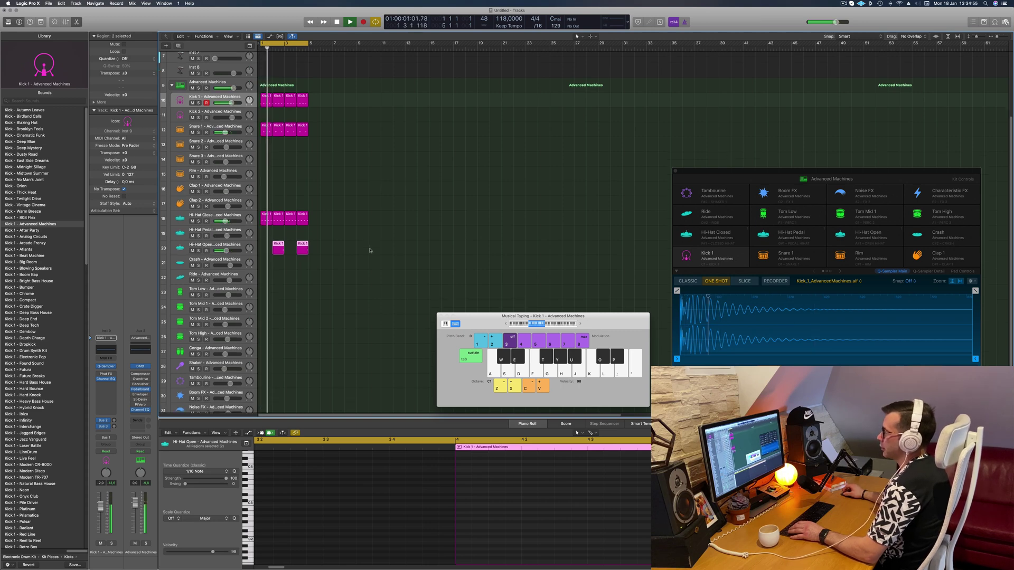
- Build the Tom Low part from a copied closed hi-hat region reduced to its last note, repeated across bars 1 to 4
scroll(376, 214, down, 3)
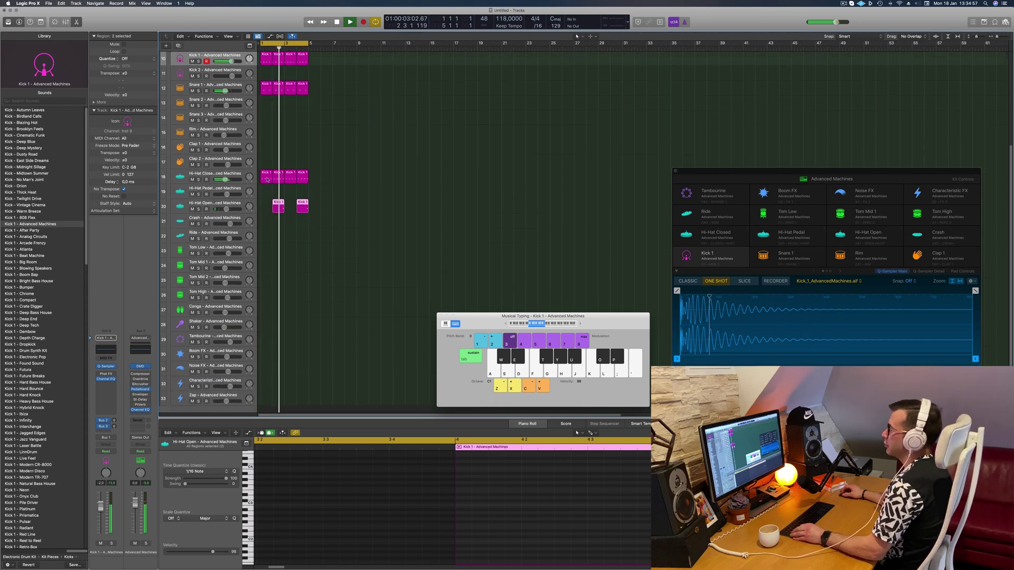
drag(267, 179, 267, 253)
drag(271, 477, 530, 513)
key(Delete)
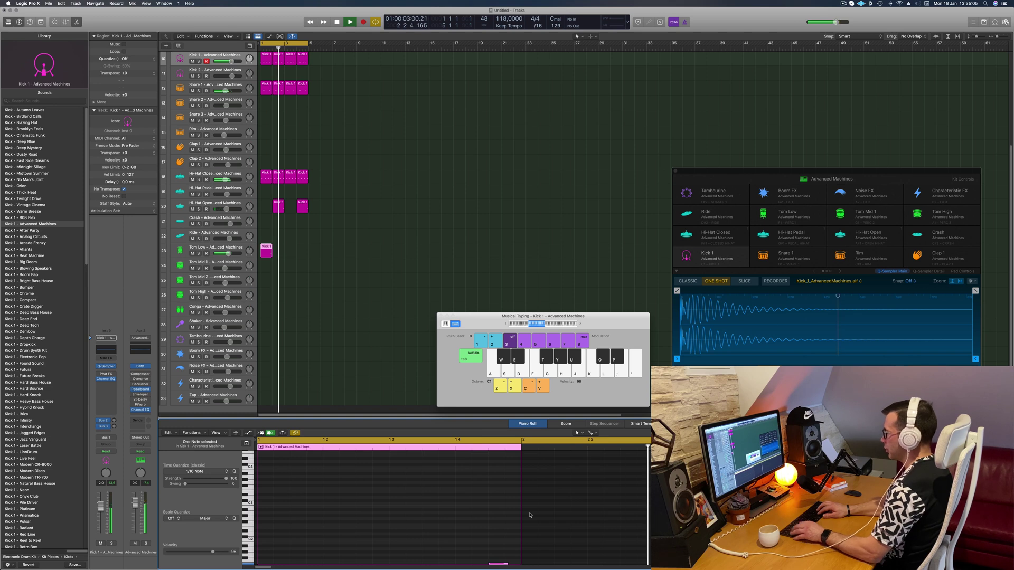
scroll(370, 227, down, 2)
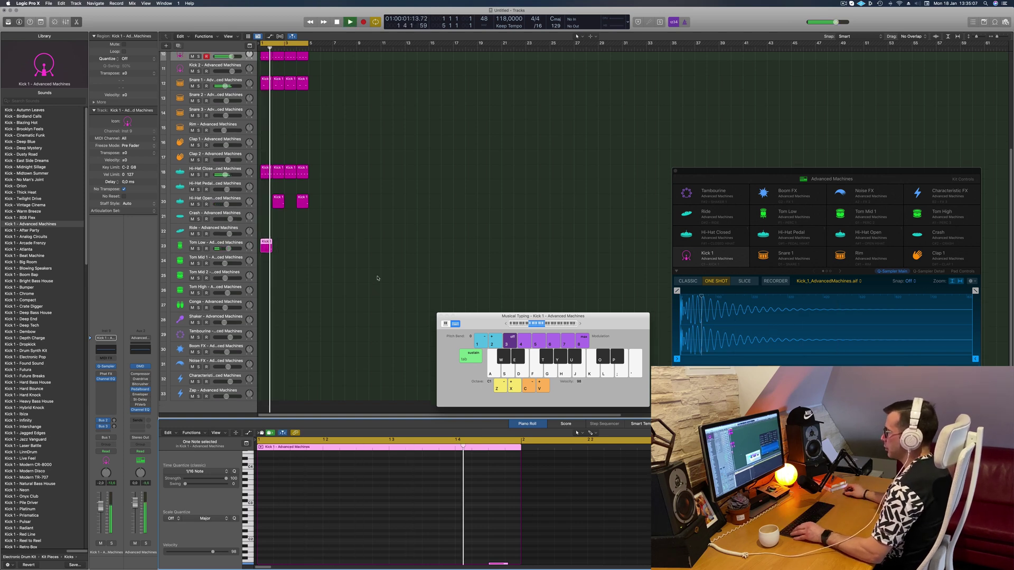
drag(263, 231, 290, 228)
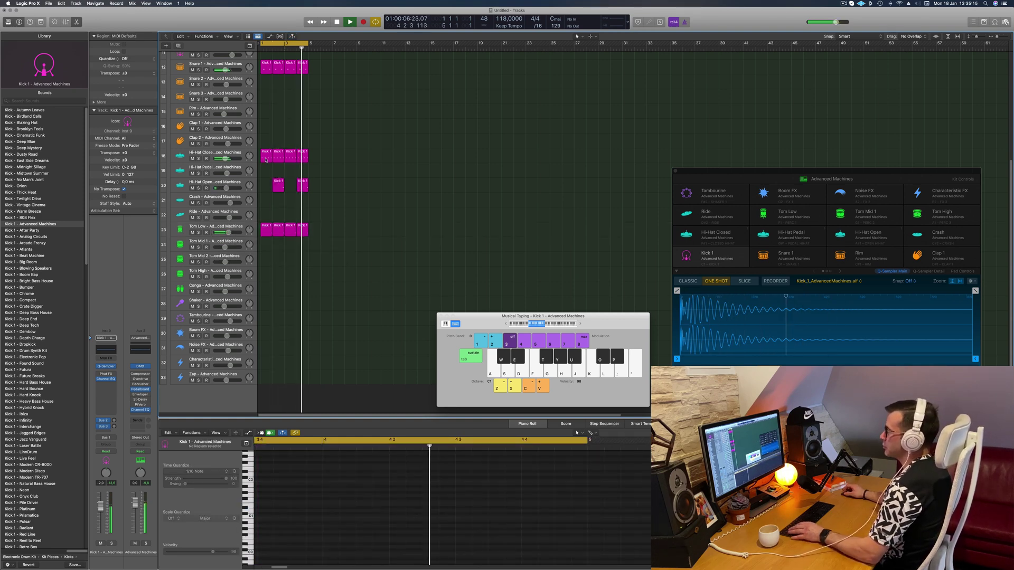
- Build the Tom Mid 1 part from a copied closed hi-hat region reduced to two notes, repeated across bars 1 to 4
drag(266, 160, 259, 249)
drag(354, 487, 487, 520)
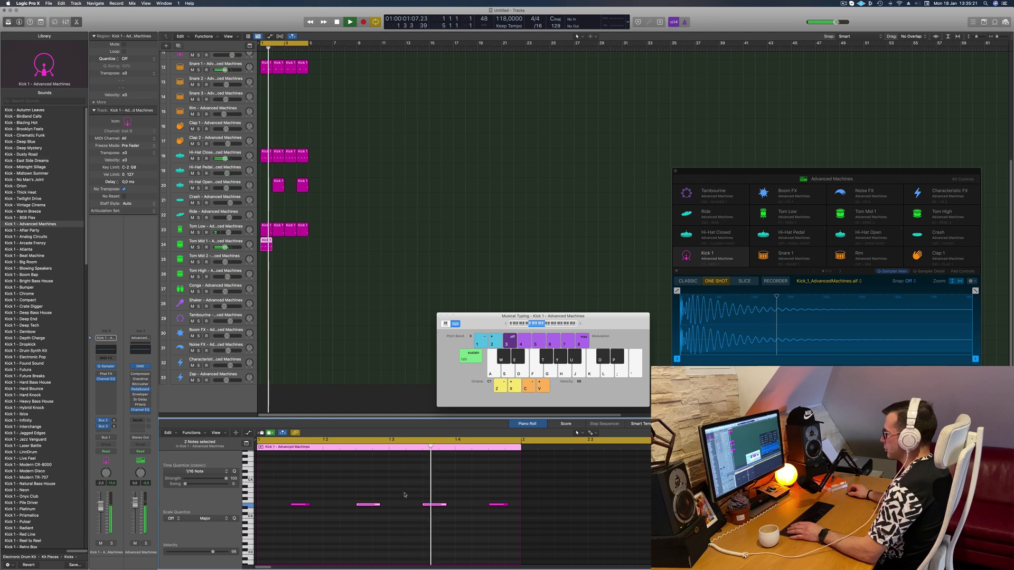
key(space)
key(space)
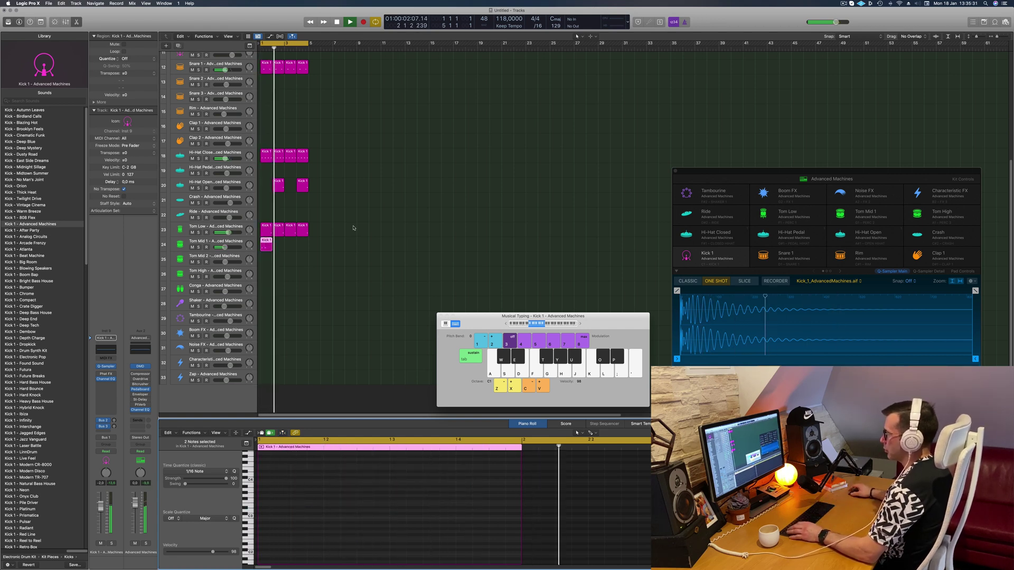
drag(263, 244, 290, 245)
shift+click(265, 244)
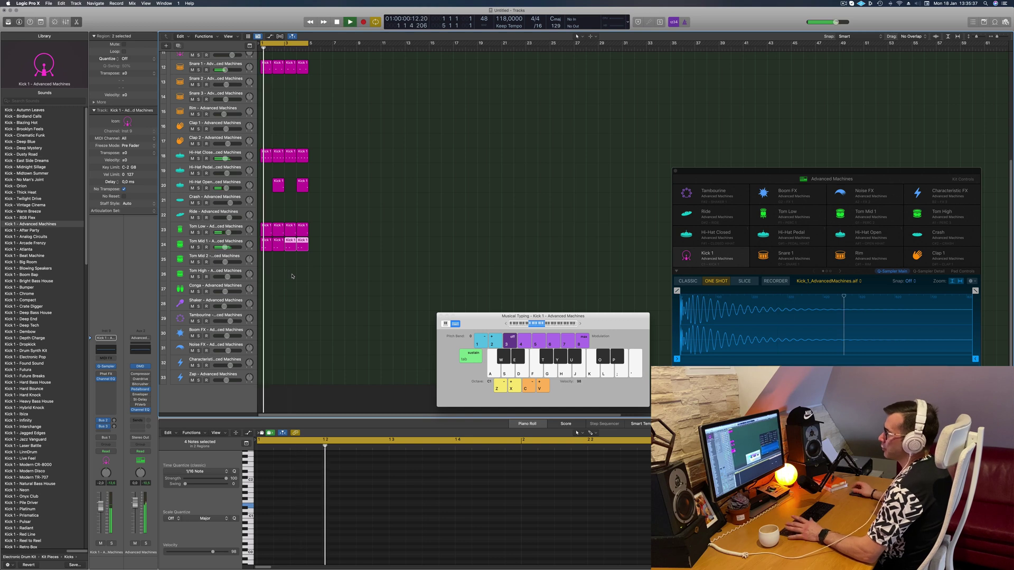
scroll(387, 294, down, 1)
key(Return)
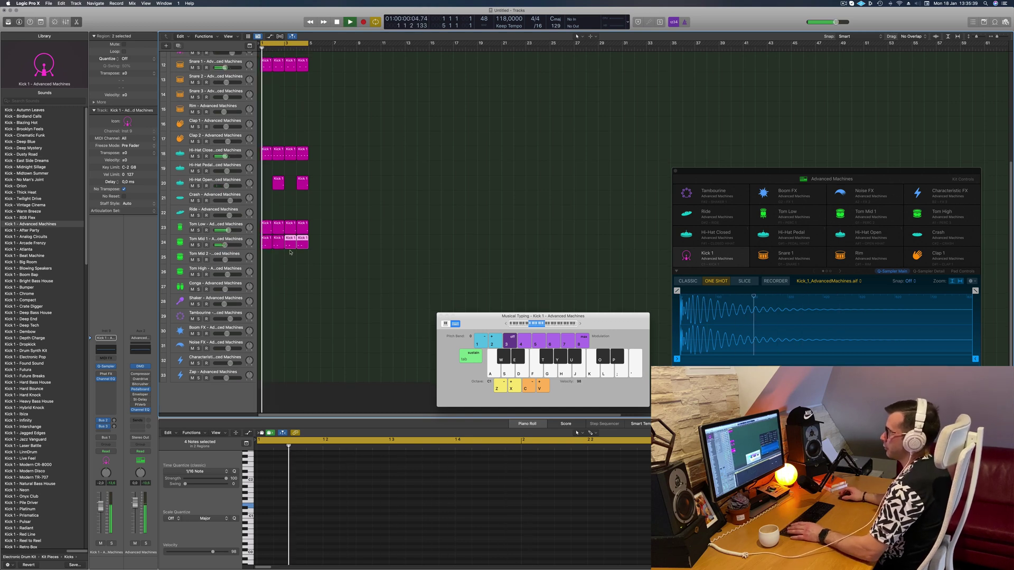
- Copy the first Tom Mid 1 region to the Conga track and shift its two notes three 1/16 notes later
drag(269, 245, 266, 288)
drag(289, 491, 427, 524)
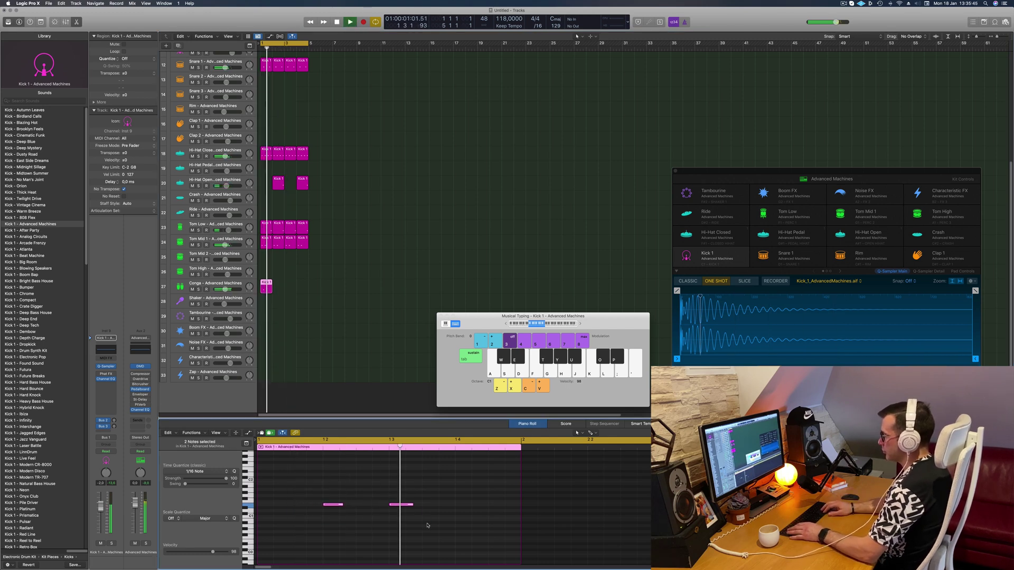
key(alt+Right)
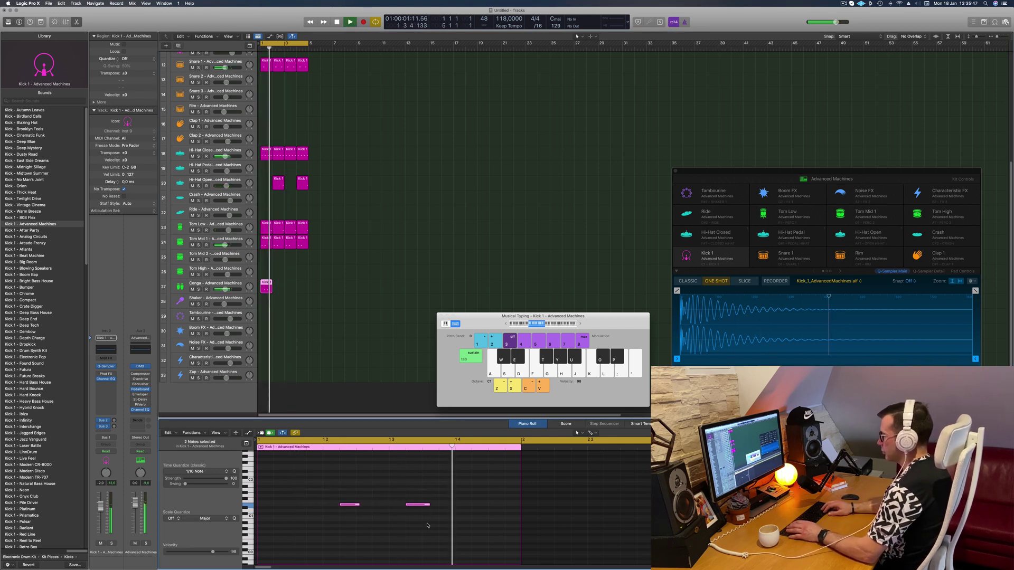
key(alt+Right)
key(alt+Right)
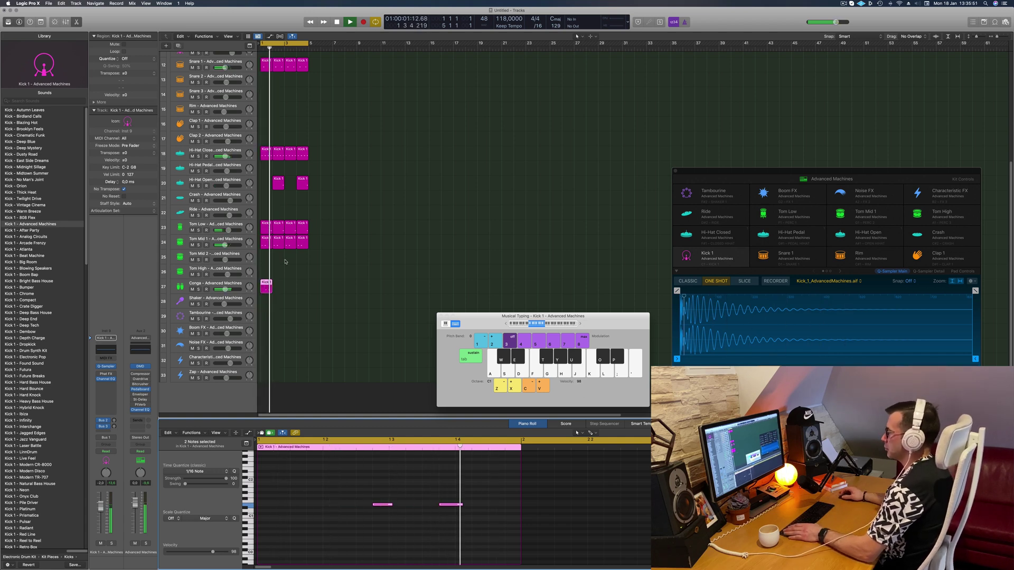
- Lower the Conga track's volume and repeat its region across bars 1 to 4
click(195, 287)
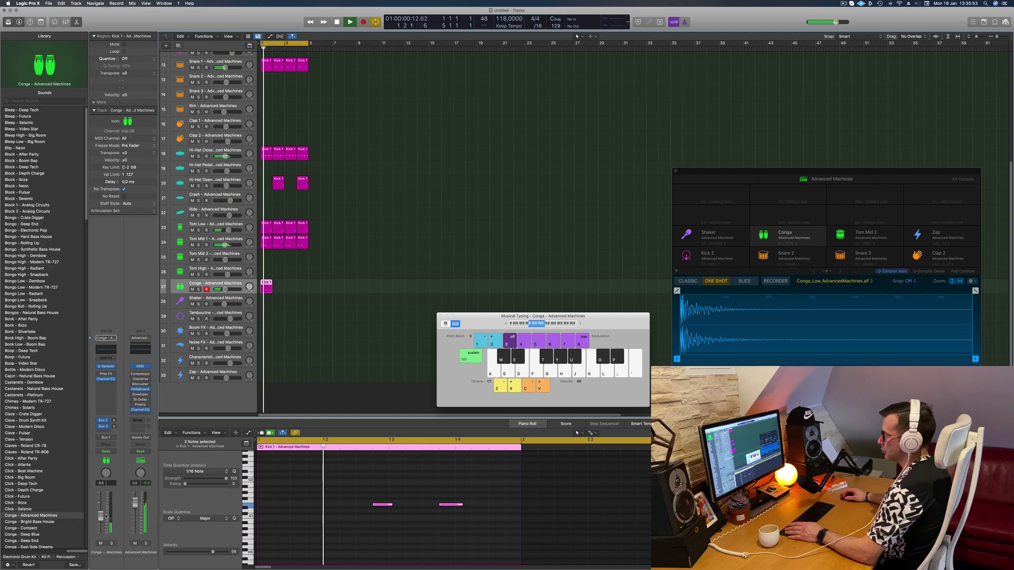
drag(103, 516, 105, 519)
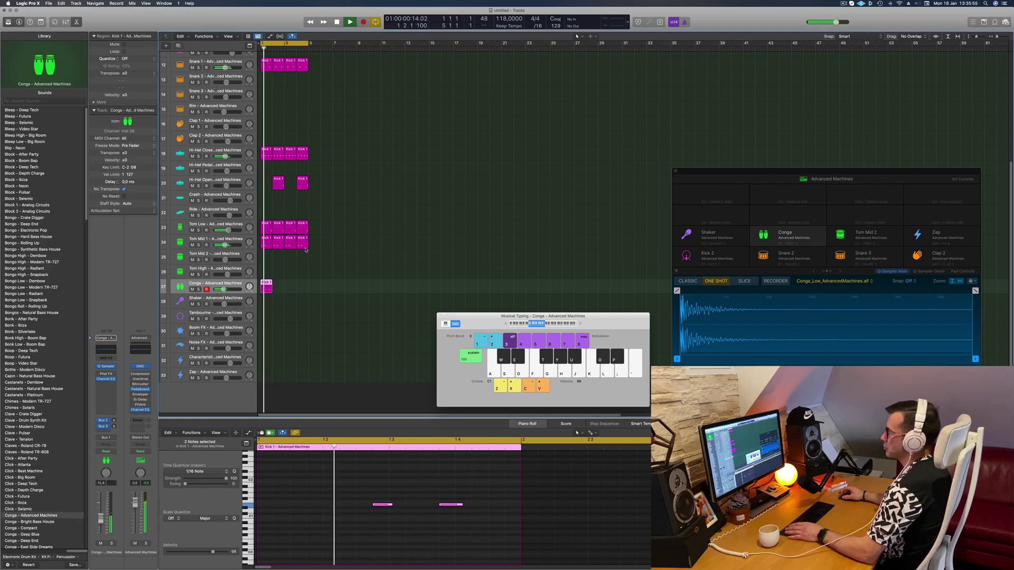
drag(267, 287, 294, 290)
shift+click(269, 285)
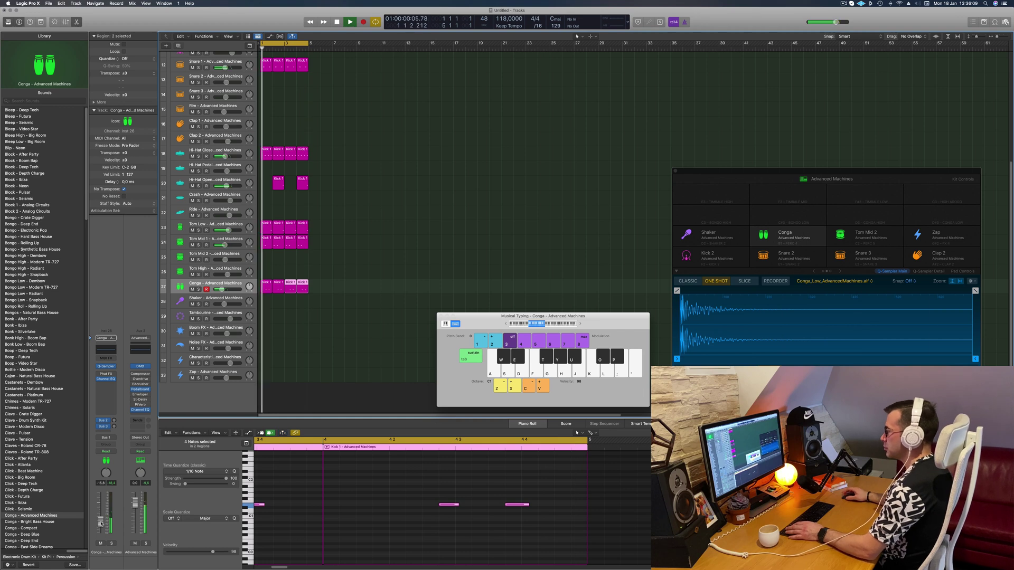
click(281, 380)
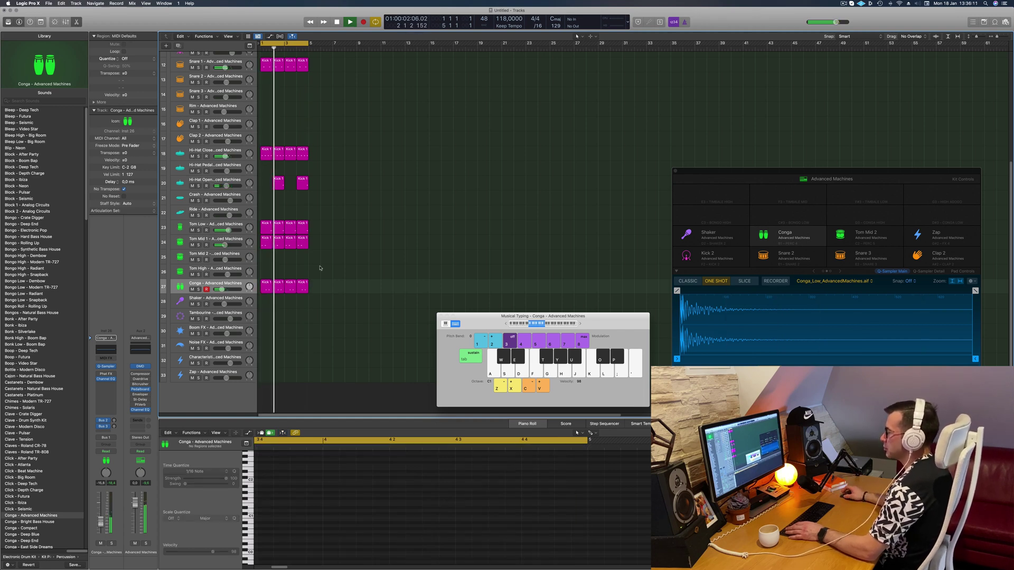
- Copy the first closed hi-hat region to the Tambourine track and duplicate its four notes onto the beats as shorter notes
click(267, 150)
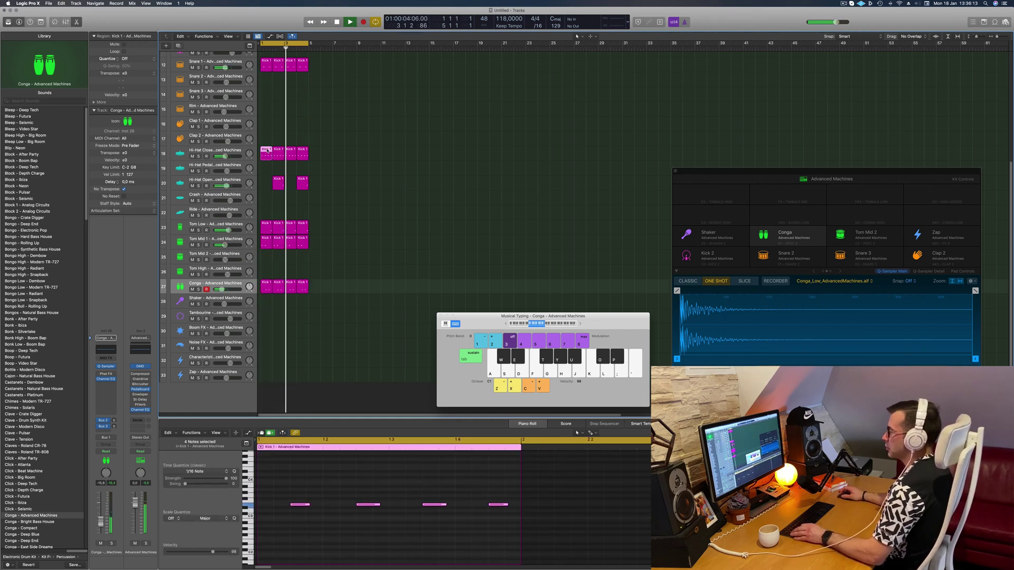
drag(260, 223, 262, 316)
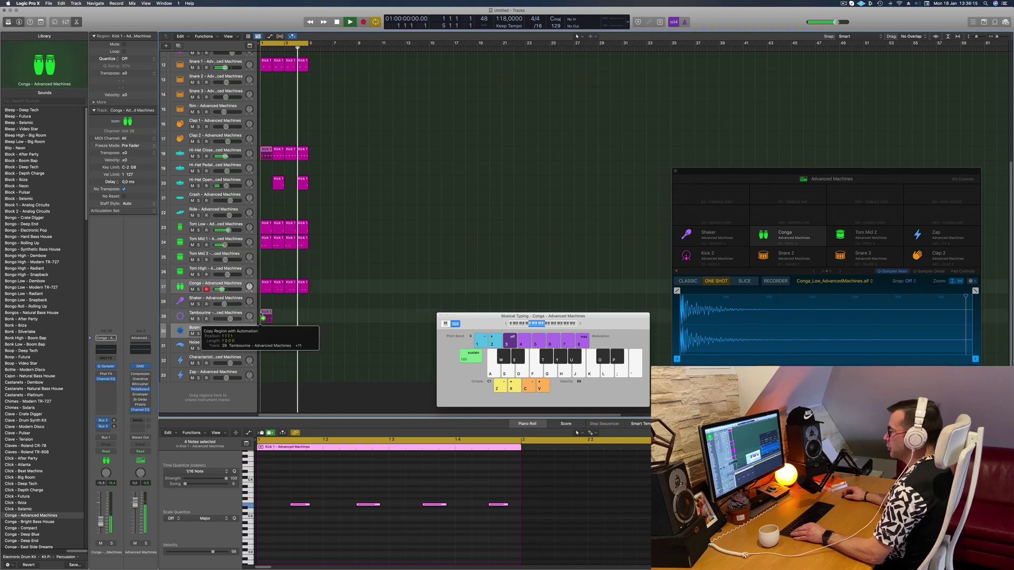
drag(281, 479, 517, 559)
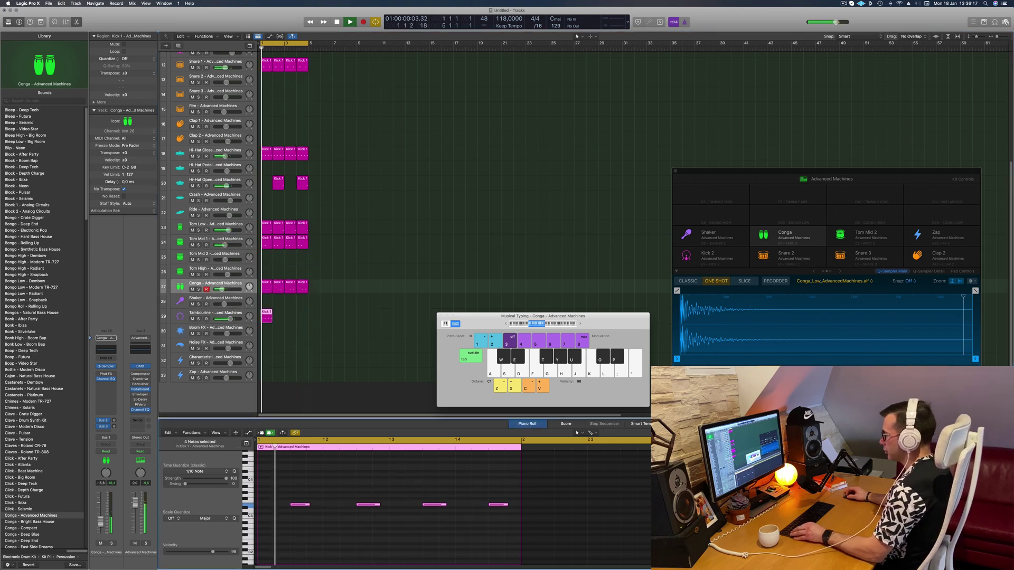
drag(302, 506, 273, 507)
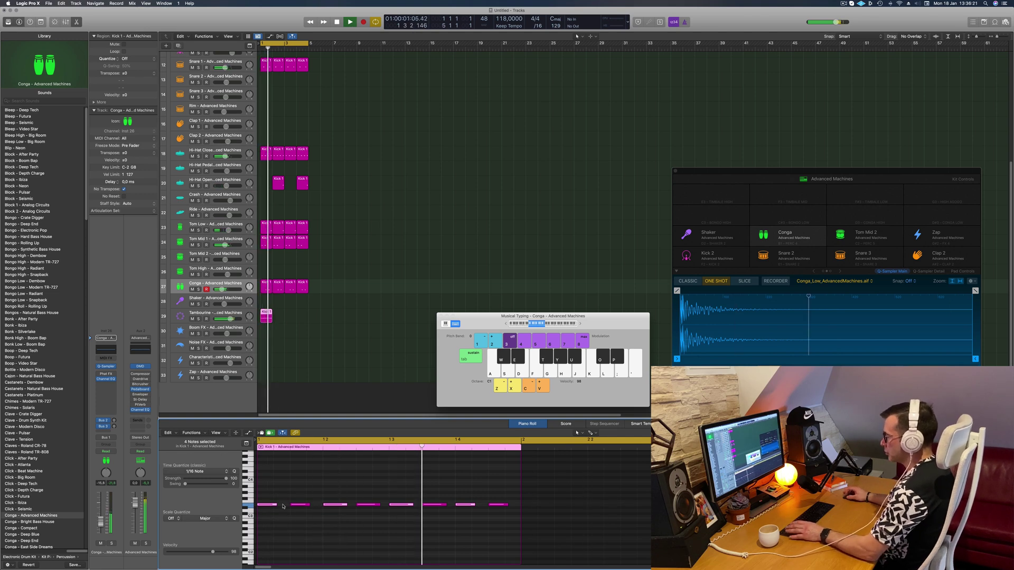
drag(276, 505, 268, 504)
key(space)
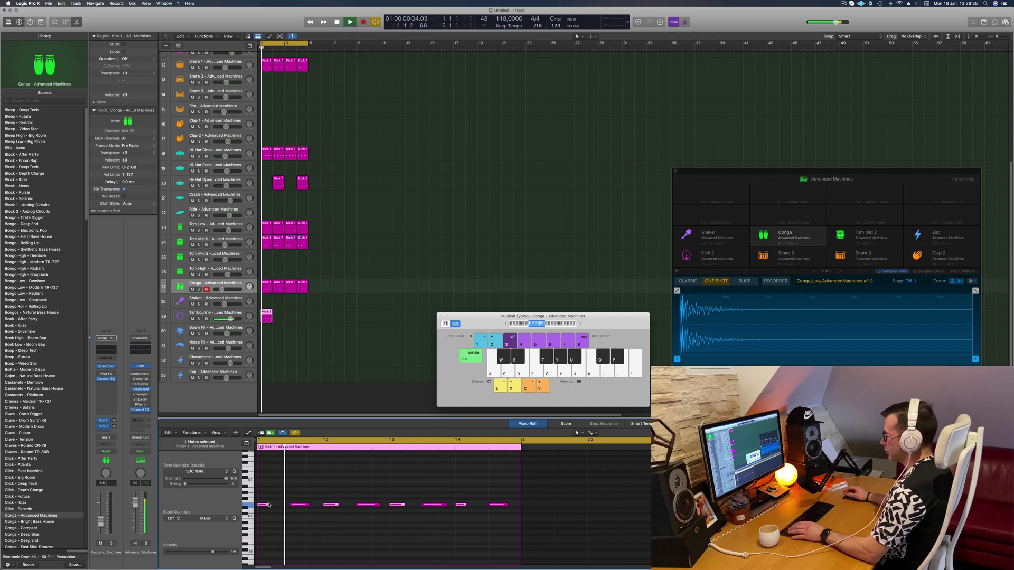
- Transpose all eight Tambourine notes up one octave and play the pattern from the start
scroll(297, 504, left, 3)
key(super+a)
key(alt+shift+Down)
key(alt+shift+Up)
key(alt+shift+Up)
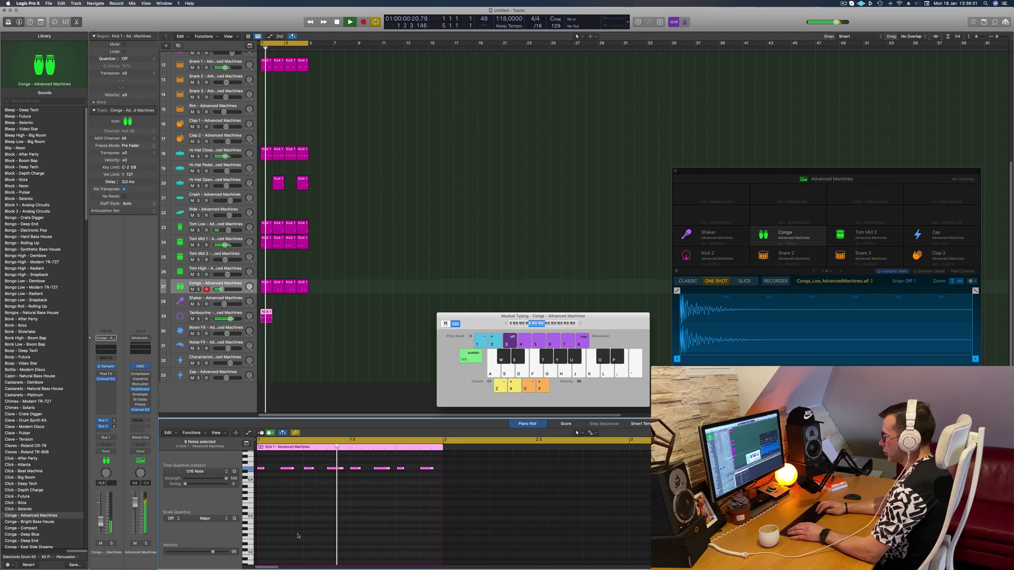
key(Return)
key(space)
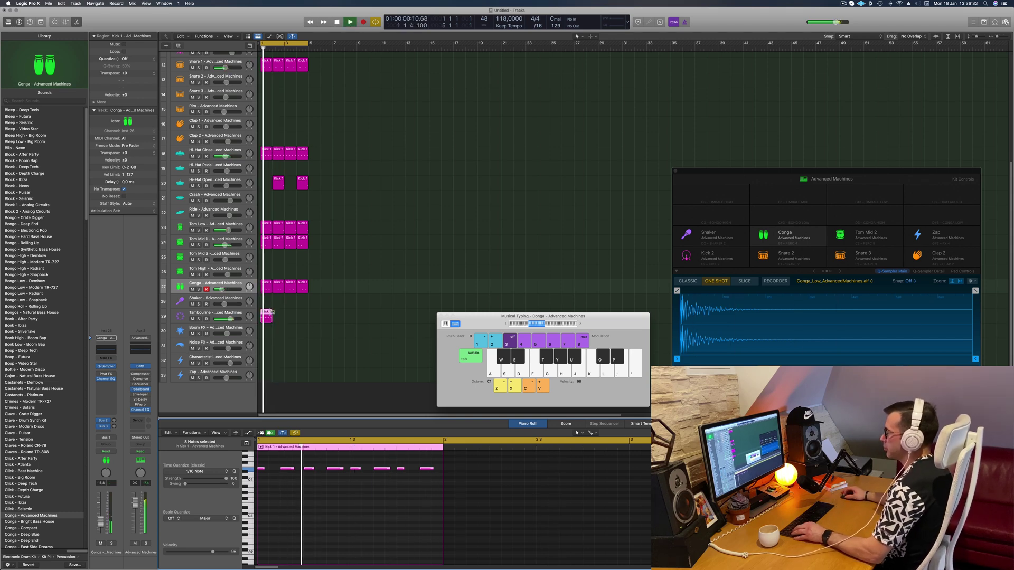
- Repeat the Tambourine region across bars 1 to 4 and lower the Tambourine track's volume
key(super+r)
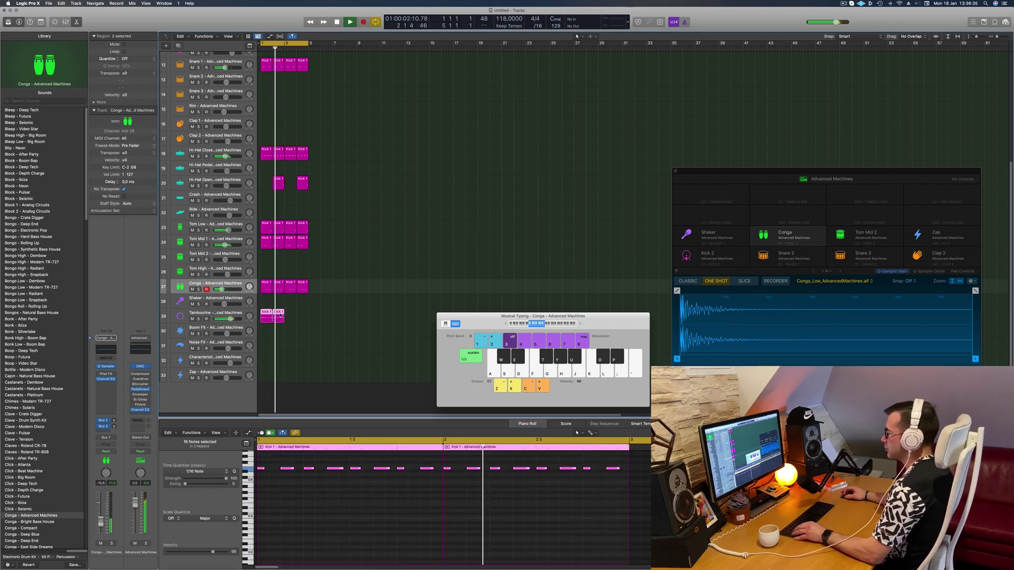
drag(265, 314, 290, 319)
key(space)
click(223, 313)
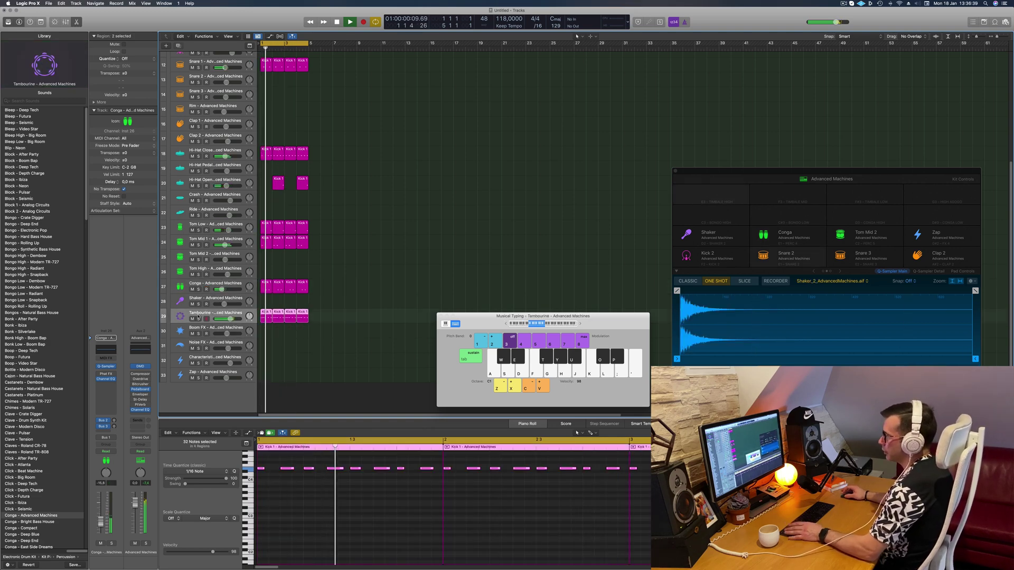
drag(99, 511, 100, 515)
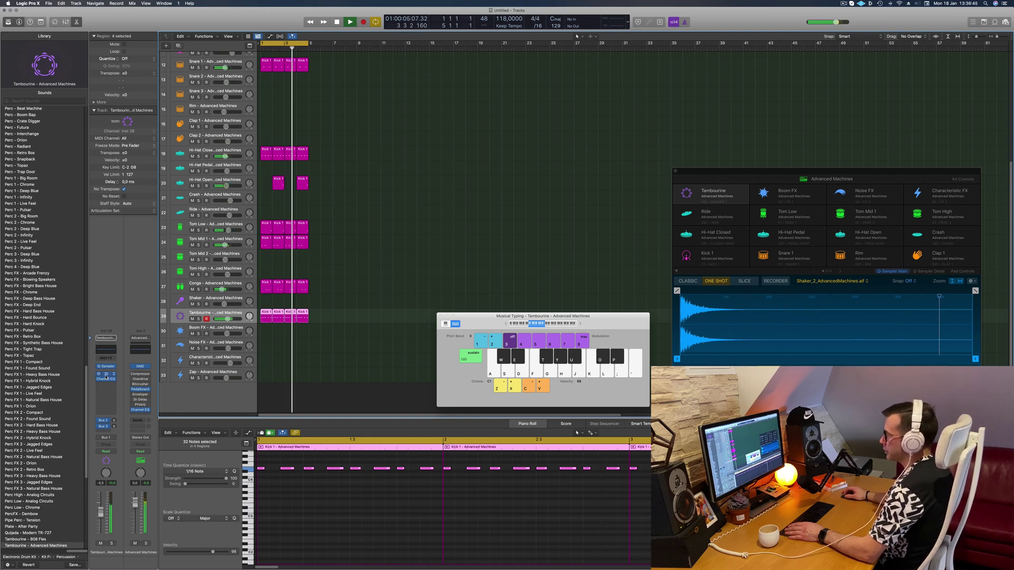
- Set the right delay to 9.9 ms in the Tambourine track's Sample Delay and close the plug-in
click(106, 375)
drag(374, 138, 374, 135)
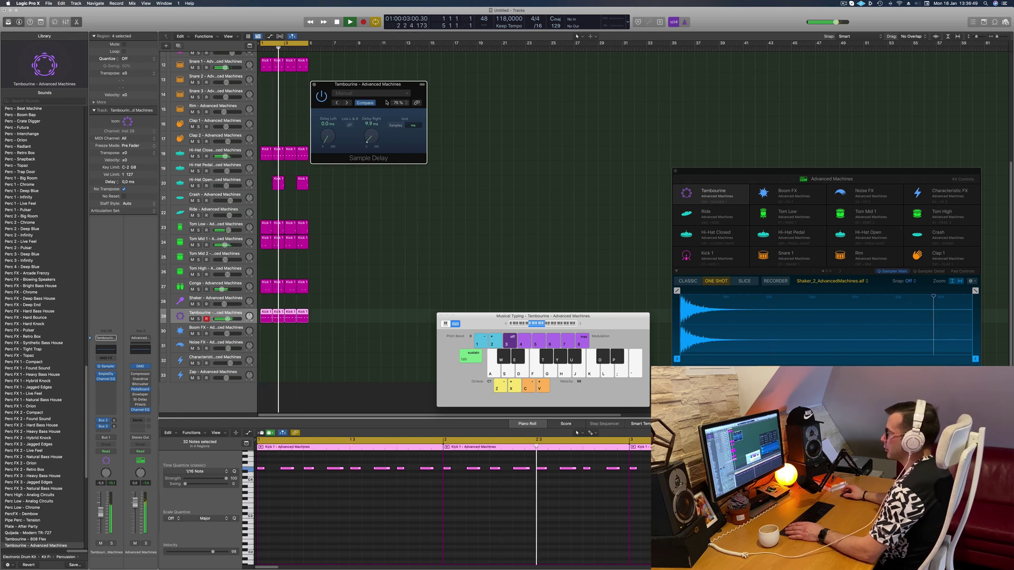
mouse_move(381, 86)
mouse_down()
mouse_move(401, 90)
mouse_move(388, 94)
mouse_up()
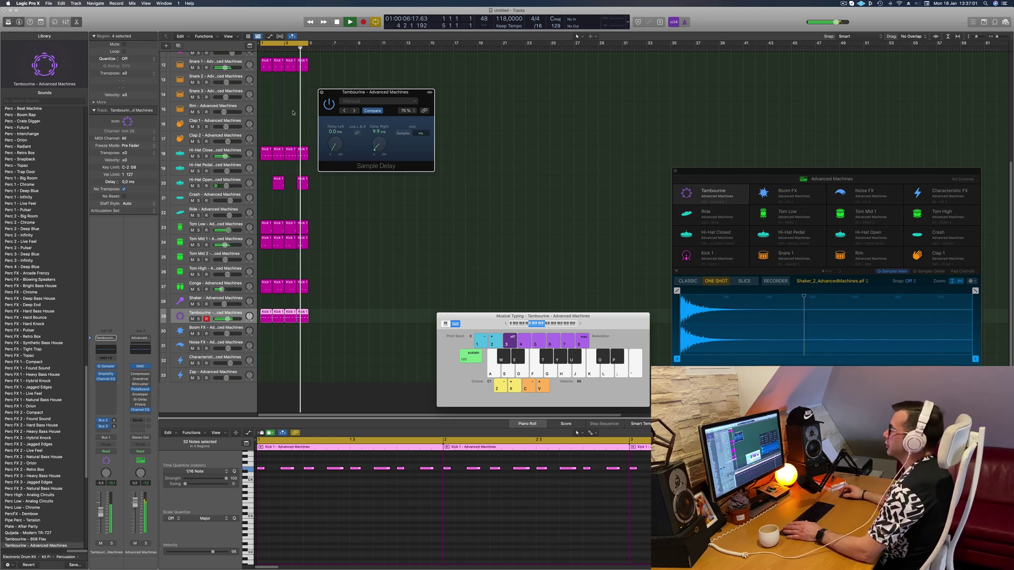
click(322, 92)
- Select the Inst 1 track above the drum stack and enlarge its track height
ctrl+alt+click(382, 214)
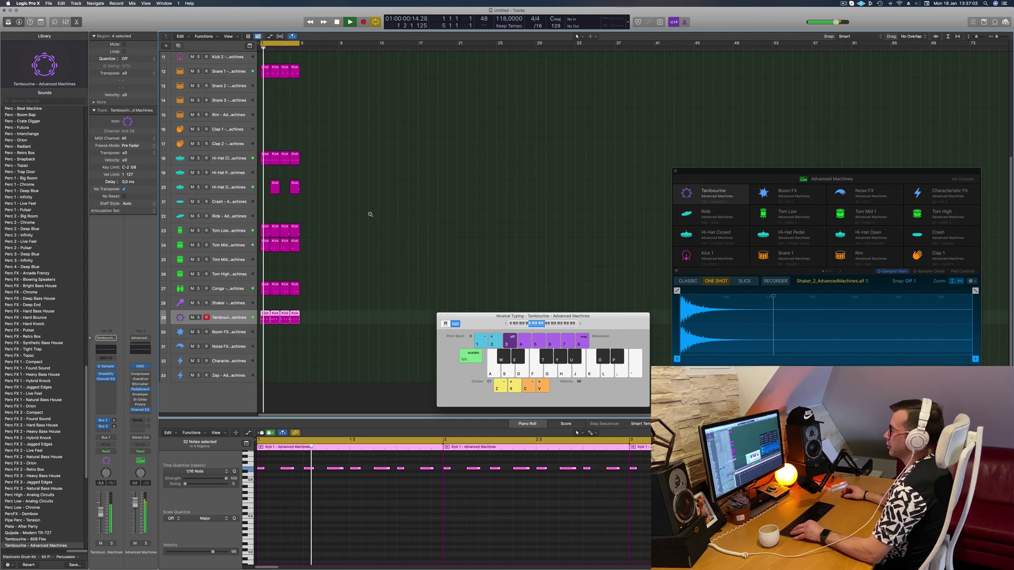
scroll(370, 214, down, 5)
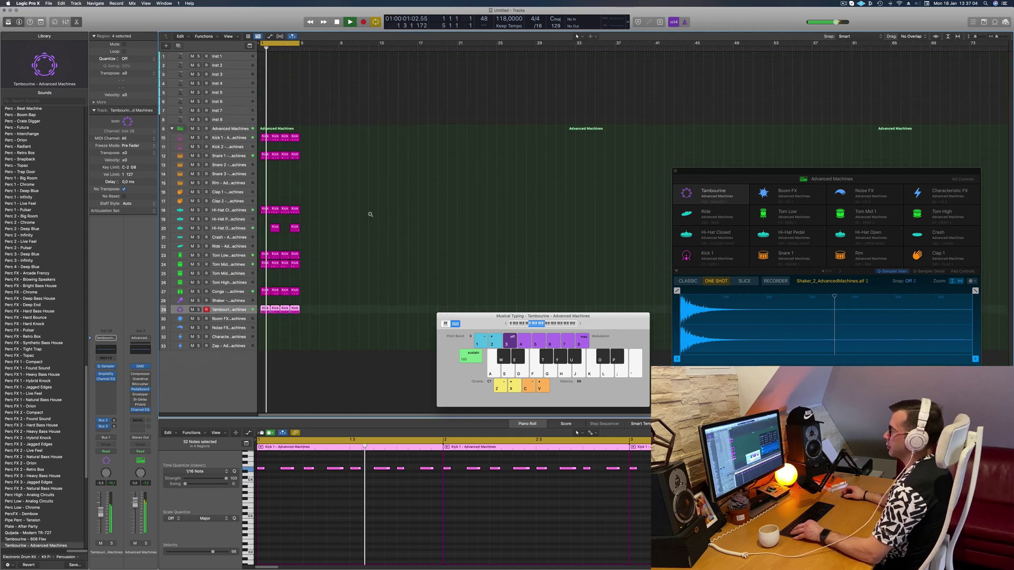
click(235, 57)
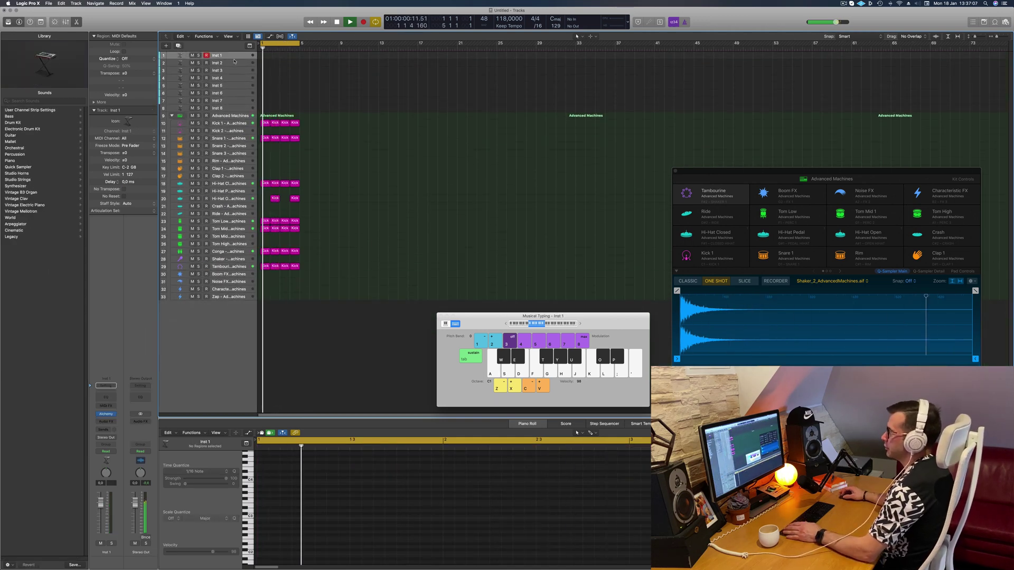
drag(234, 59, 234, 105)
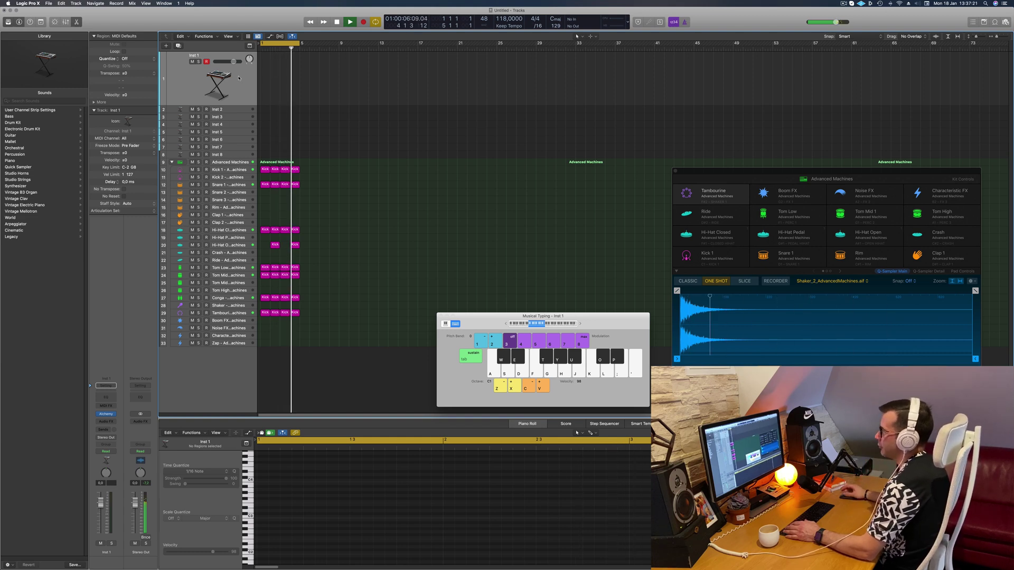
key(space)
key(space)
key(super+Right)
key(space)
key(space)
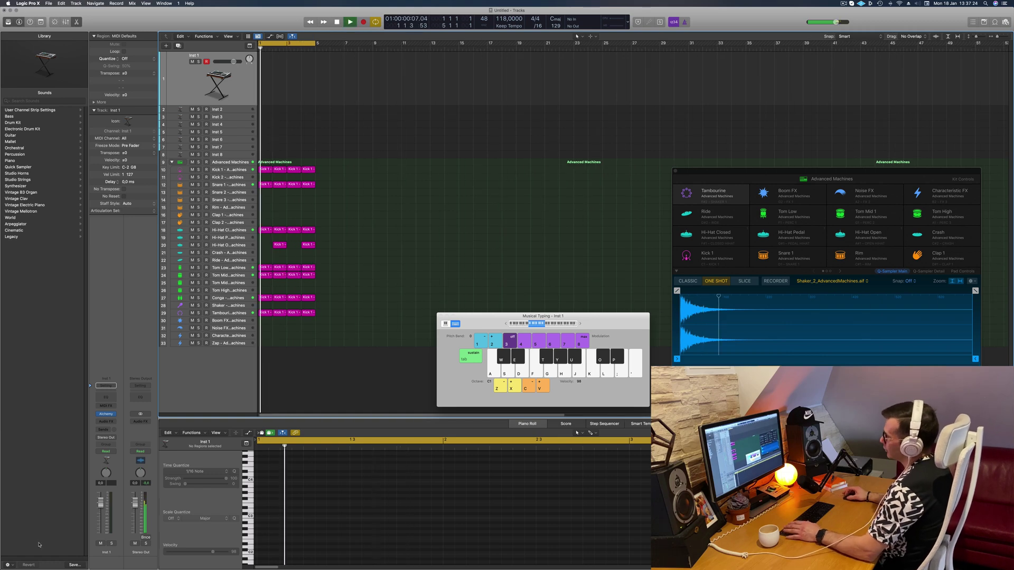
- Load the Brass Section preset from Alchemy's Brass category on Inst 1 and lower the track's volume
click(107, 414)
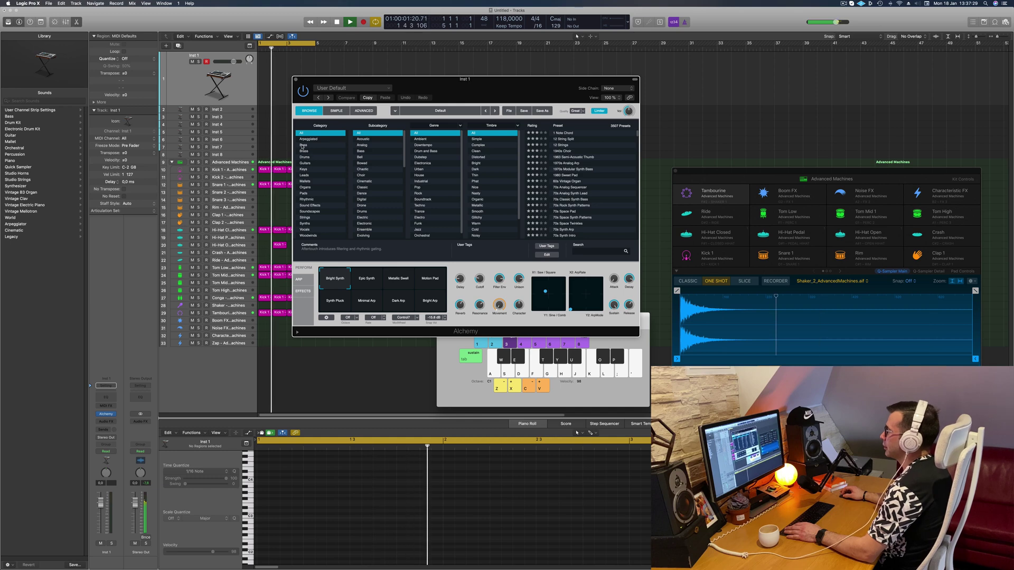
click(305, 151)
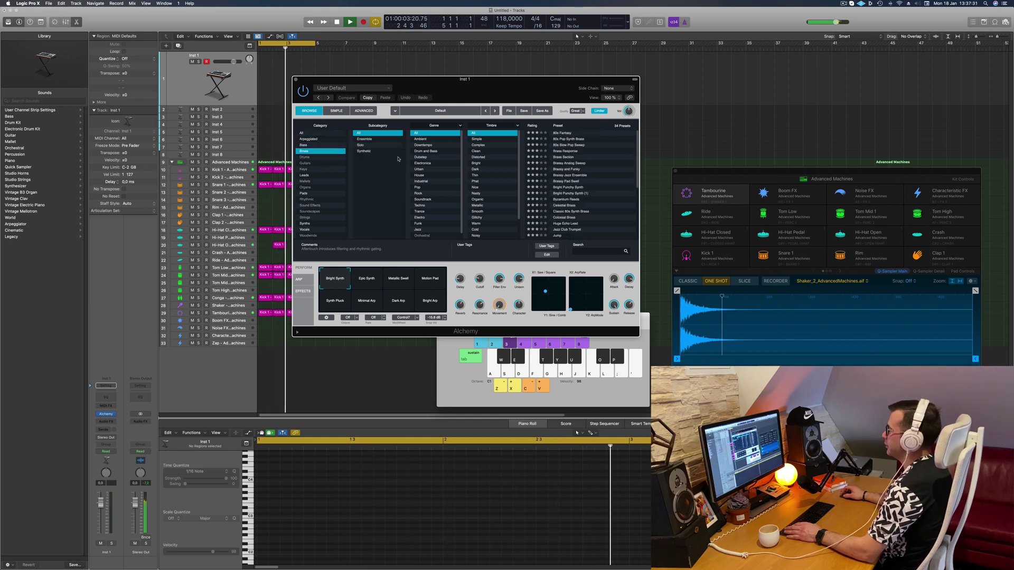
drag(565, 89, 616, 60)
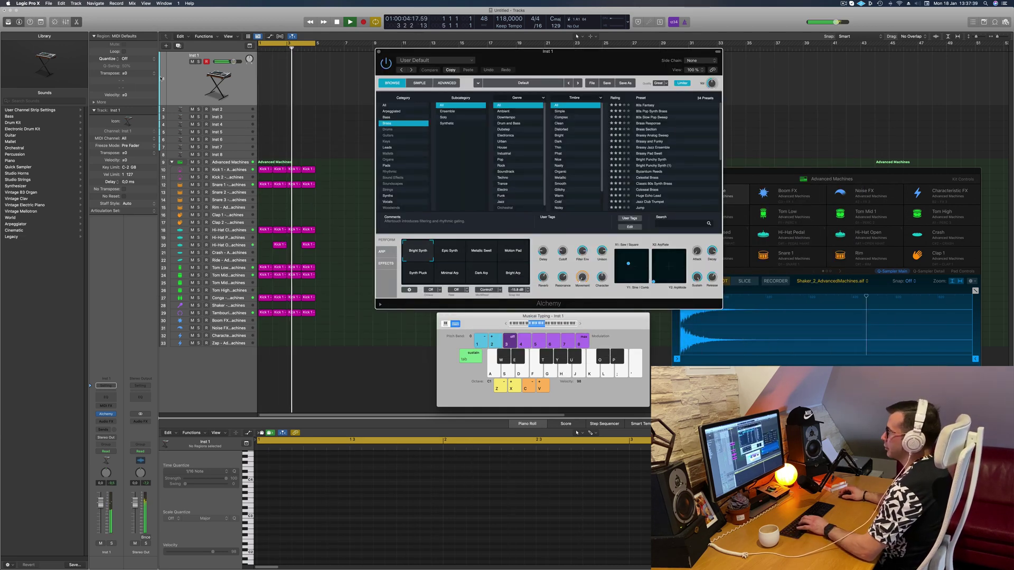
click(645, 130)
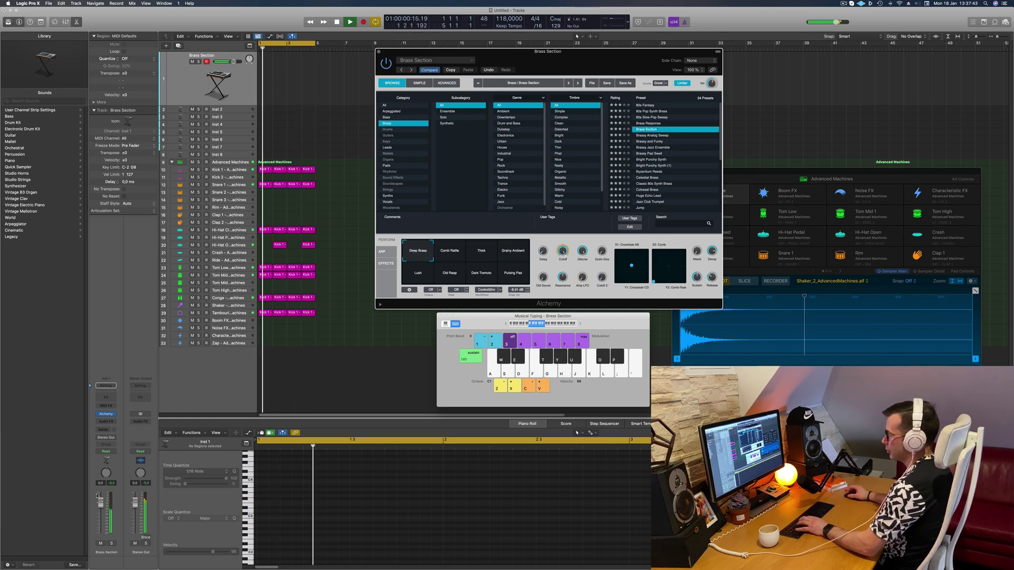
drag(99, 501, 102, 524)
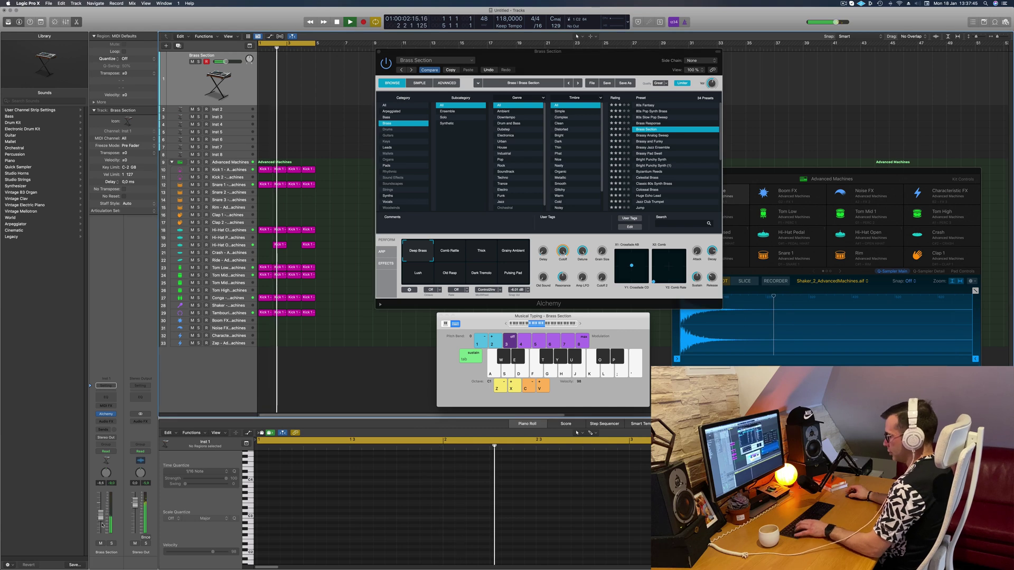
- Audition the Brassy Analog Sweep preset with single notes, also in a higher octave
click(649, 136)
click(648, 136)
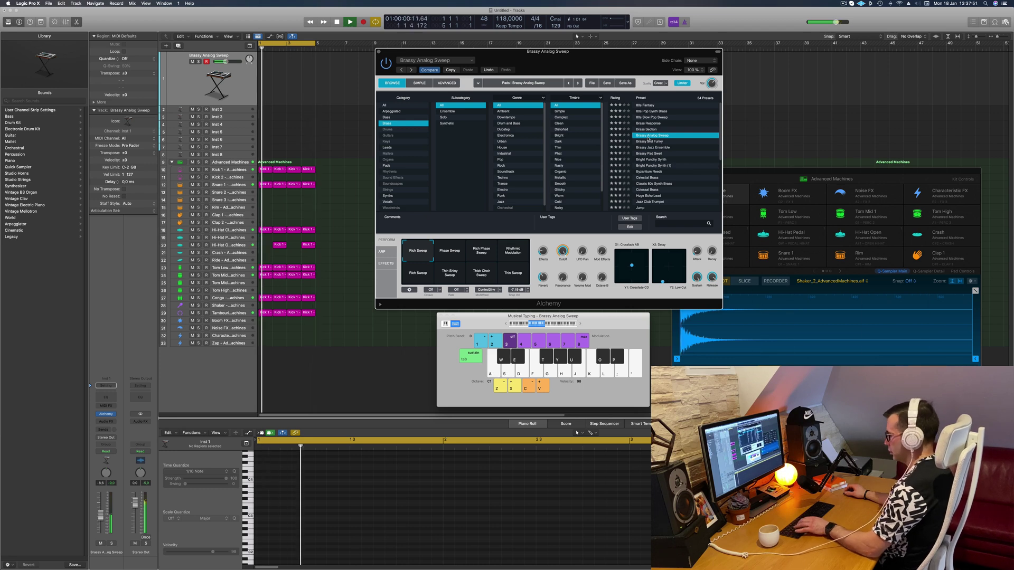
key(a)
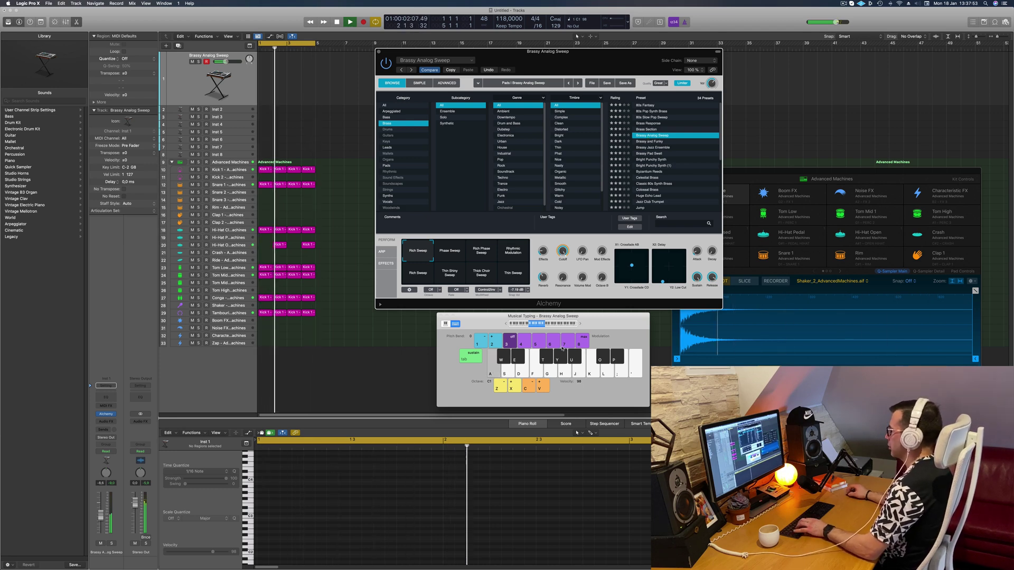
key(f)
key(d)
click(581, 324)
key(w)
- Try the Brassy and Funky, Byzantium Reeds and Celestial Brass presets in Alchemy
click(649, 141)
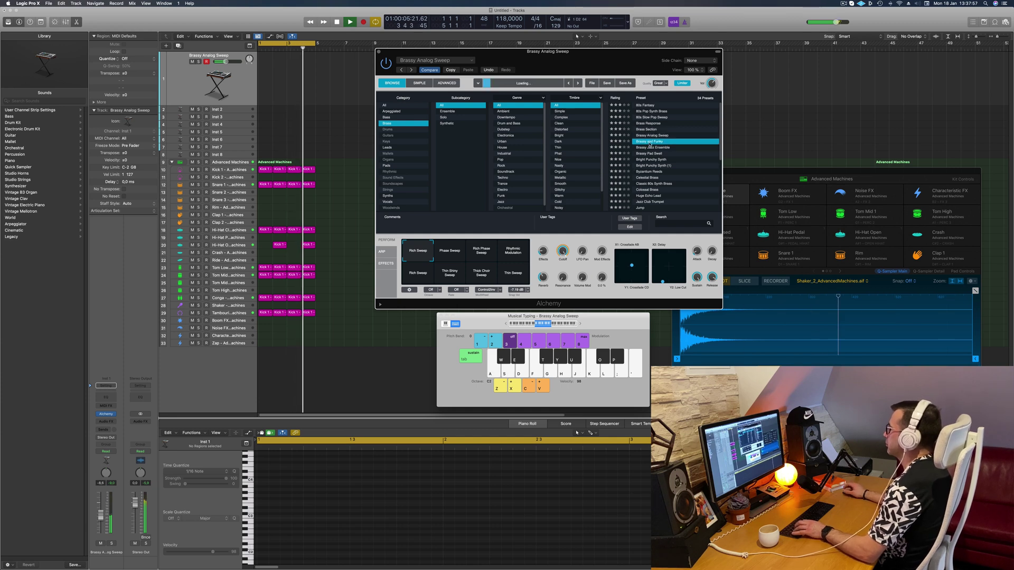
click(659, 171)
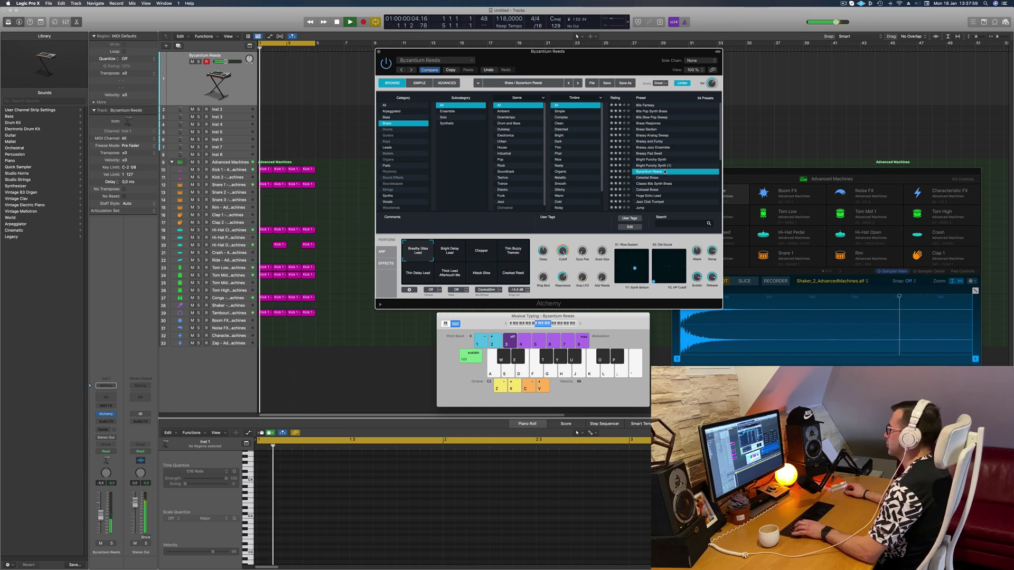
scroll(655, 159, down, 2)
click(651, 151)
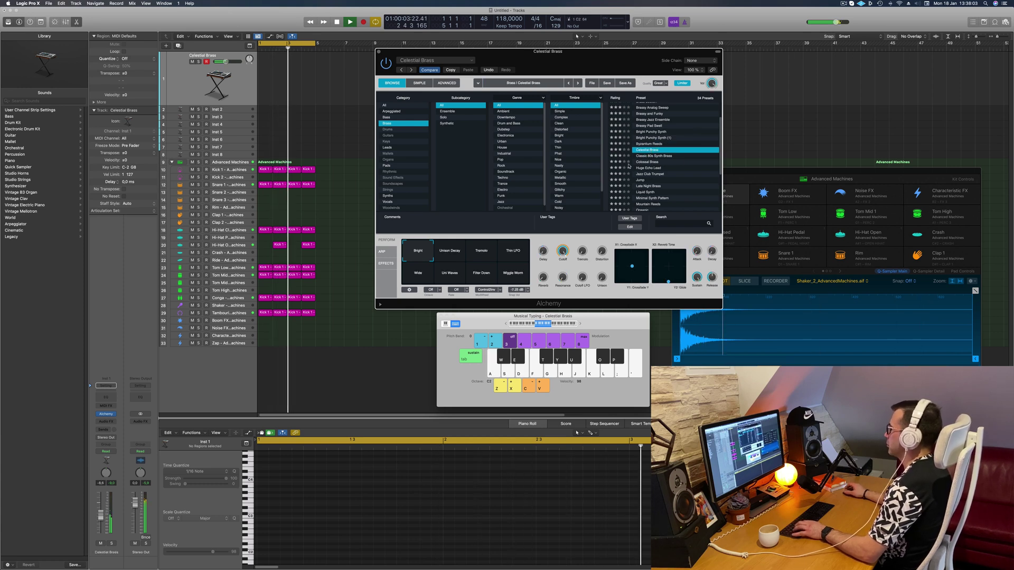
- Load the Colossal Brass preset, choose its Smooth variation and test it with notes in different octaves
click(651, 162)
click(506, 324)
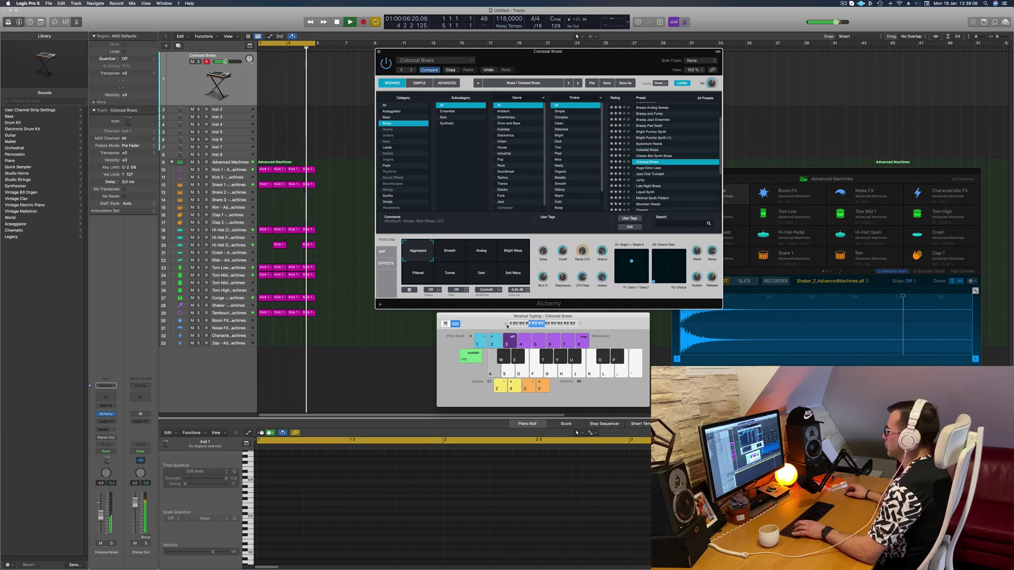
click(580, 324)
key(a)
click(450, 253)
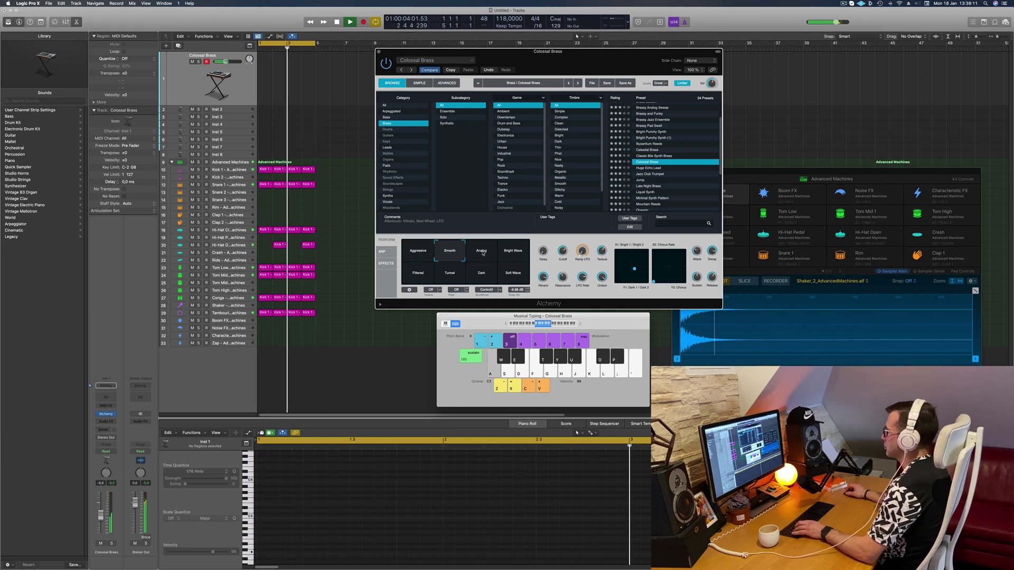
key(a)
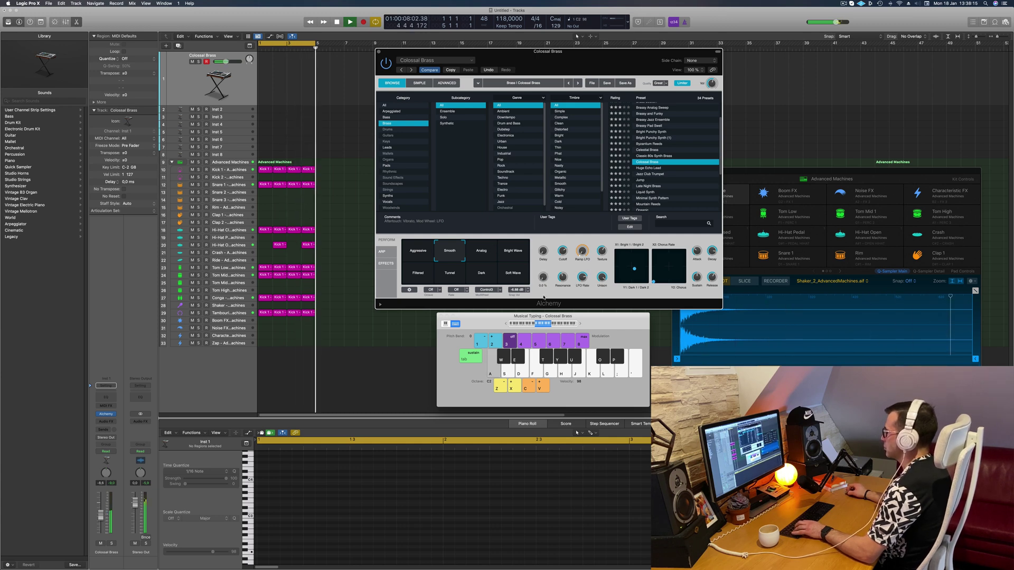
- Lower the Colossal Brass track's volume, reduce its Cutoff in Alchemy and try out notes over the beat
drag(565, 78, 620, 71)
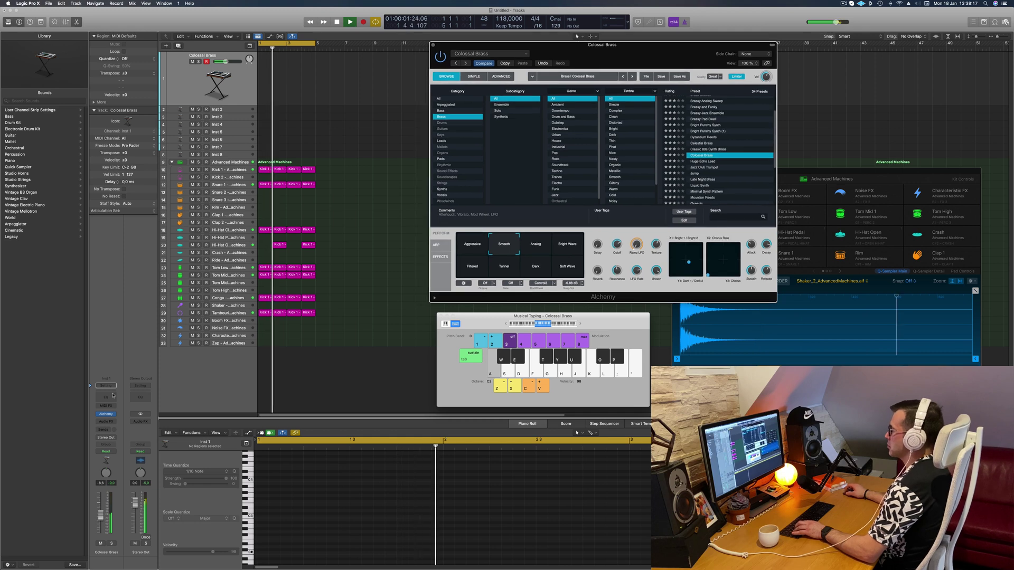
drag(100, 515, 101, 523)
key(a)
click(617, 254)
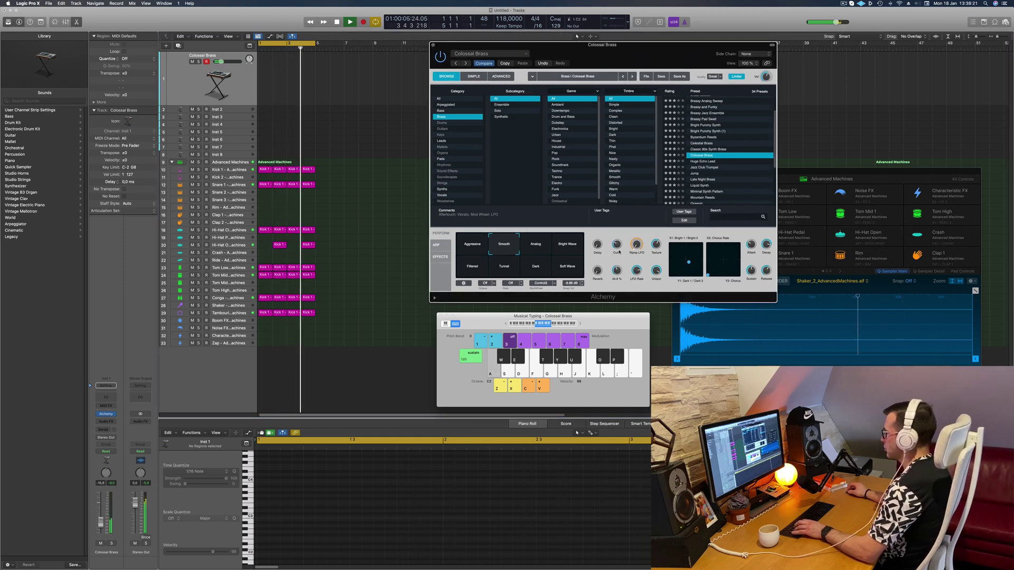
drag(617, 254, 618, 261)
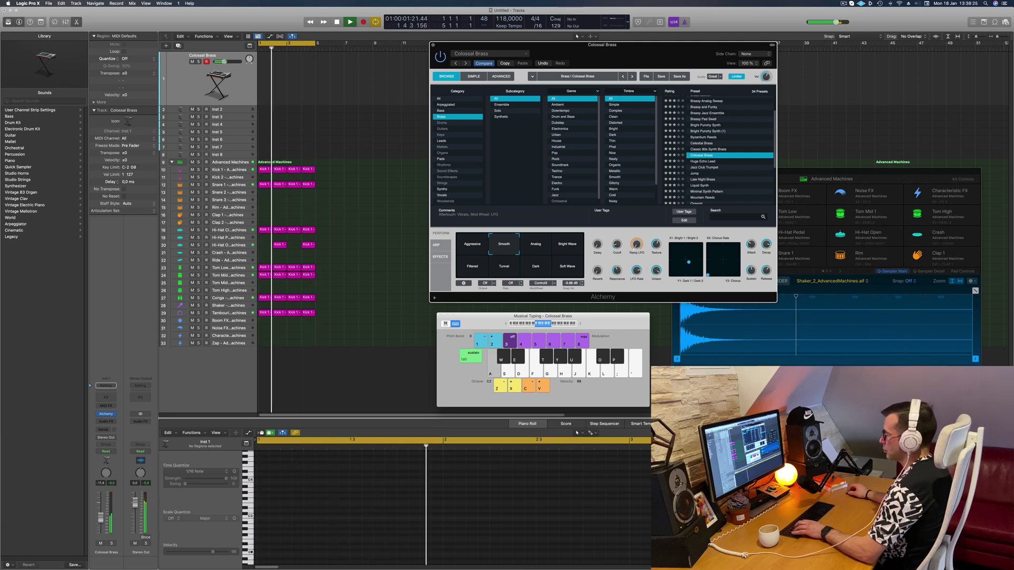
drag(694, 81, 766, 108)
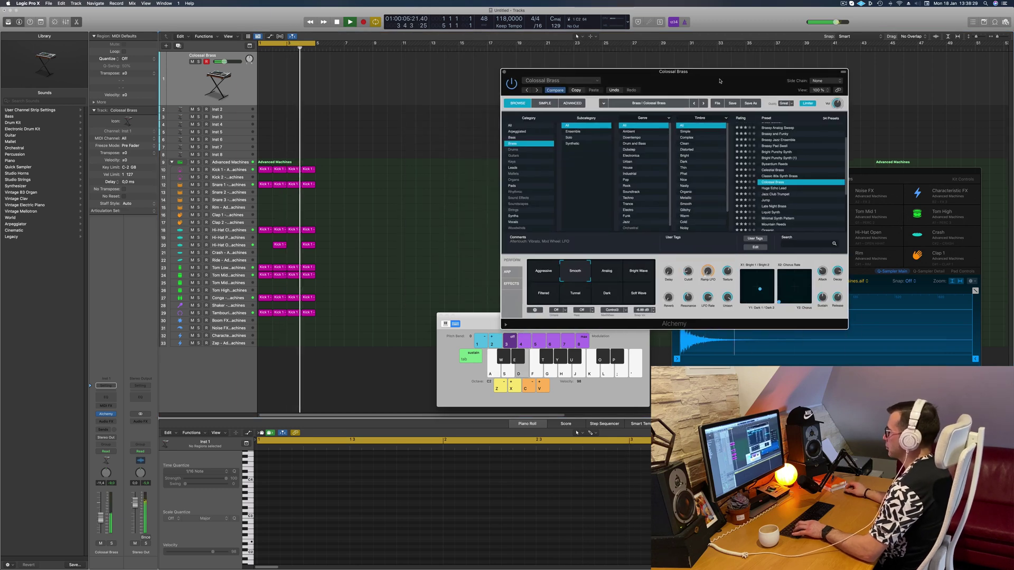
key(h)
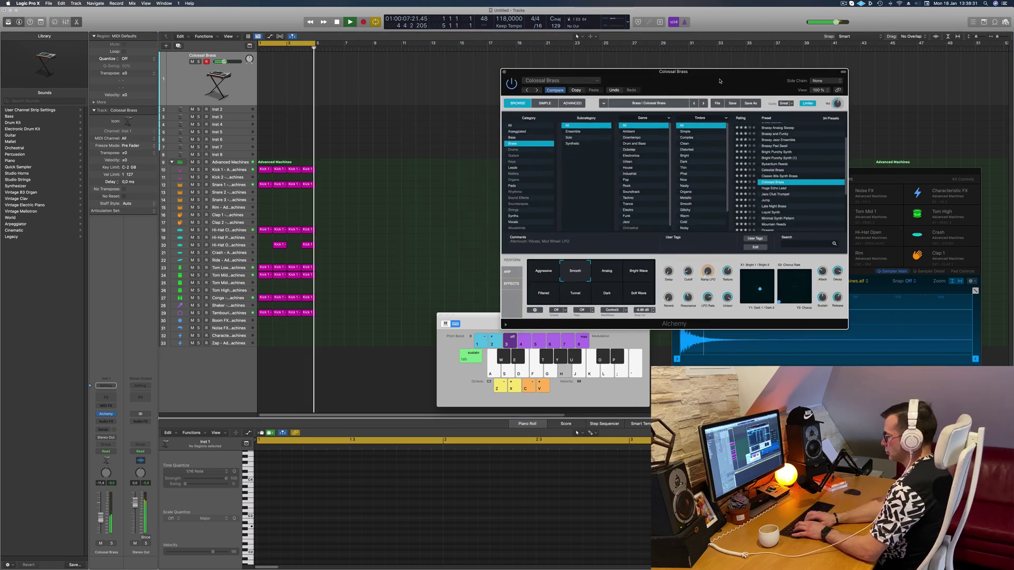
- Record a four-note Colossal Brass line on the first instrument track over the looping drum beat
key(h)
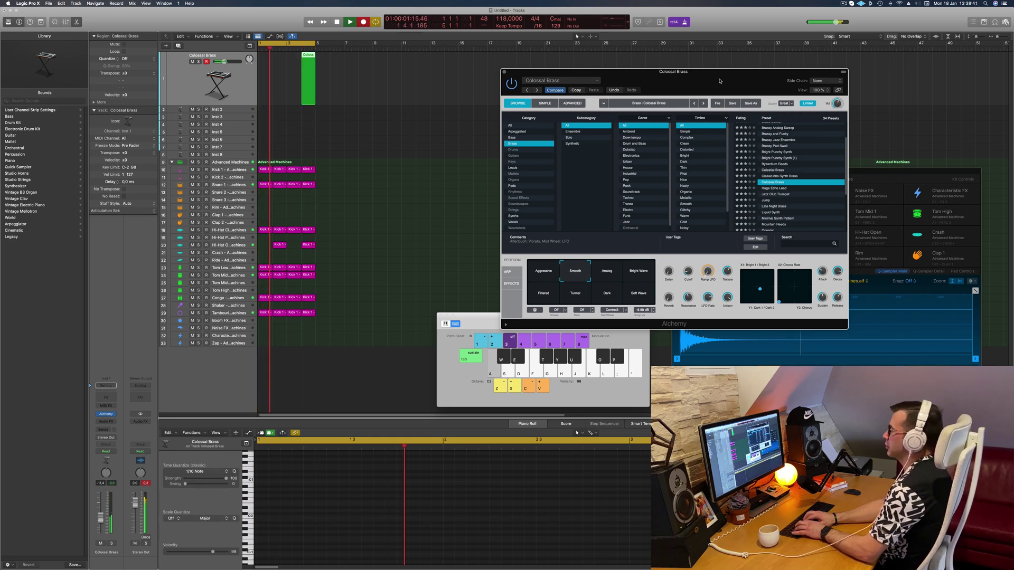
key(s)
key(d)
key(h)
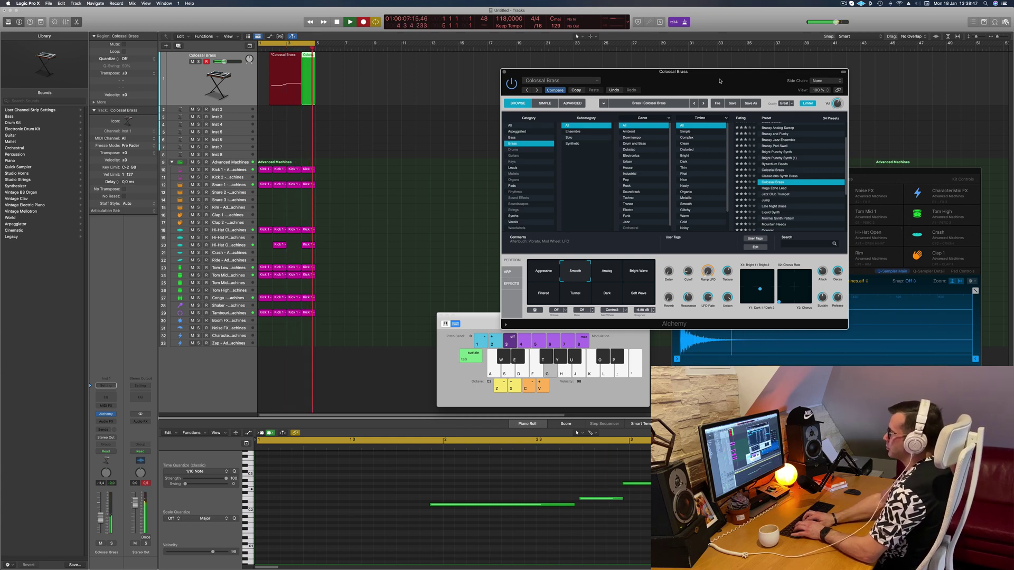
key(space)
- Move the first recorded brass note to the start of bar 1 and play the region back
scroll(453, 507, down, 3)
click(453, 507)
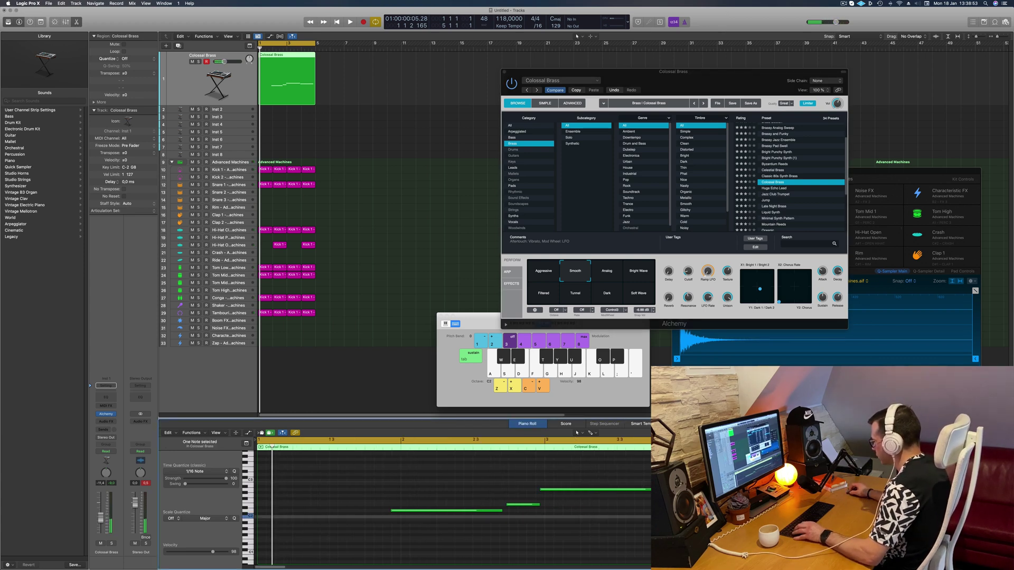
mouse_move(439, 519)
mouse_down()
mouse_move(259, 517)
mouse_move(384, 523)
mouse_up()
key(space)
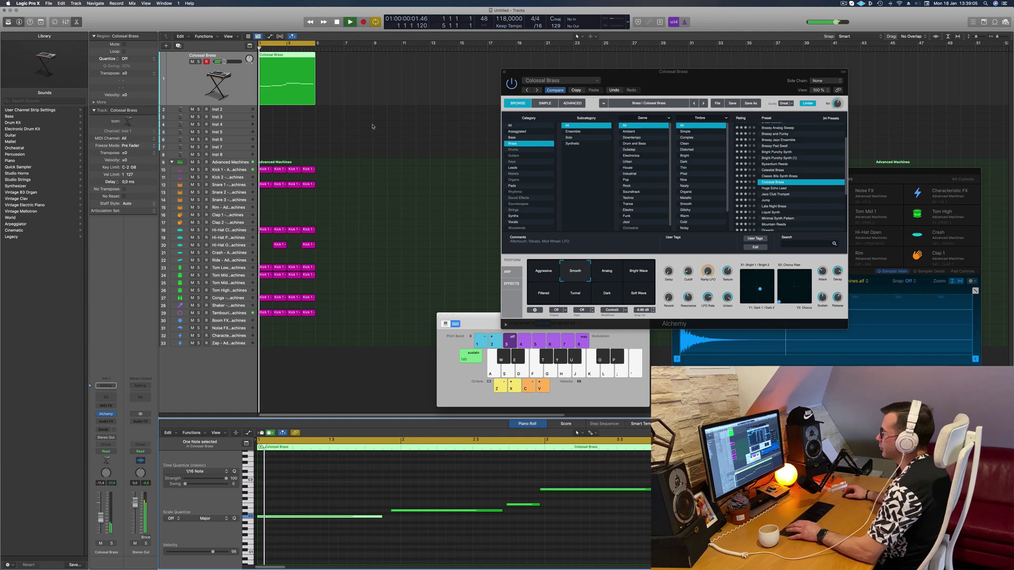
- Lengthen the first brass note up to bar 2 and shift the other notes so the second starts there
scroll(366, 375, down, 2)
key(space)
key(space)
key(space)
drag(382, 517, 549, 519)
drag(460, 513, 468, 516)
key(space)
- Move the third brass note back against the second and align the fourth note with the start of bar 3
click(573, 523)
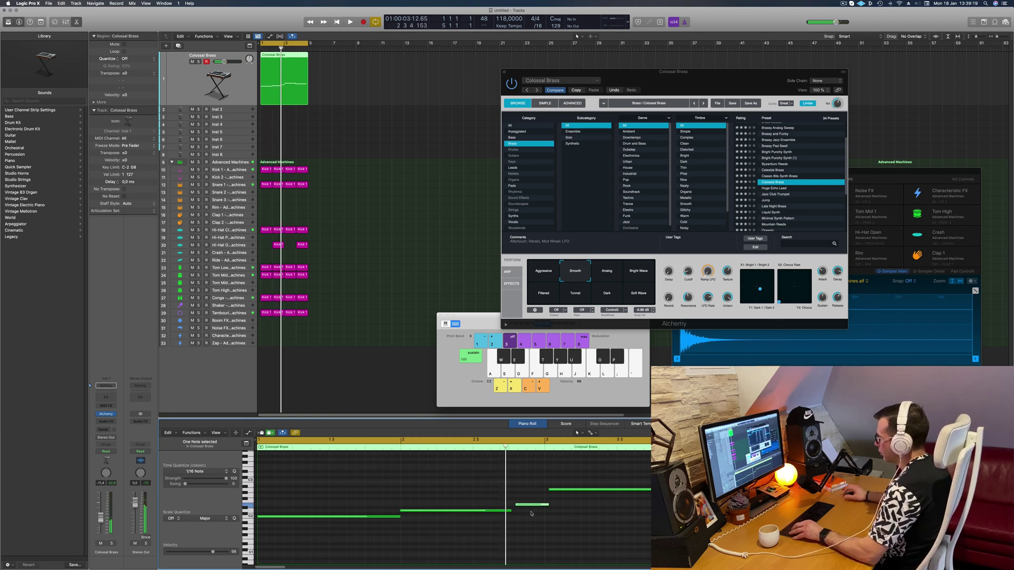
key(space)
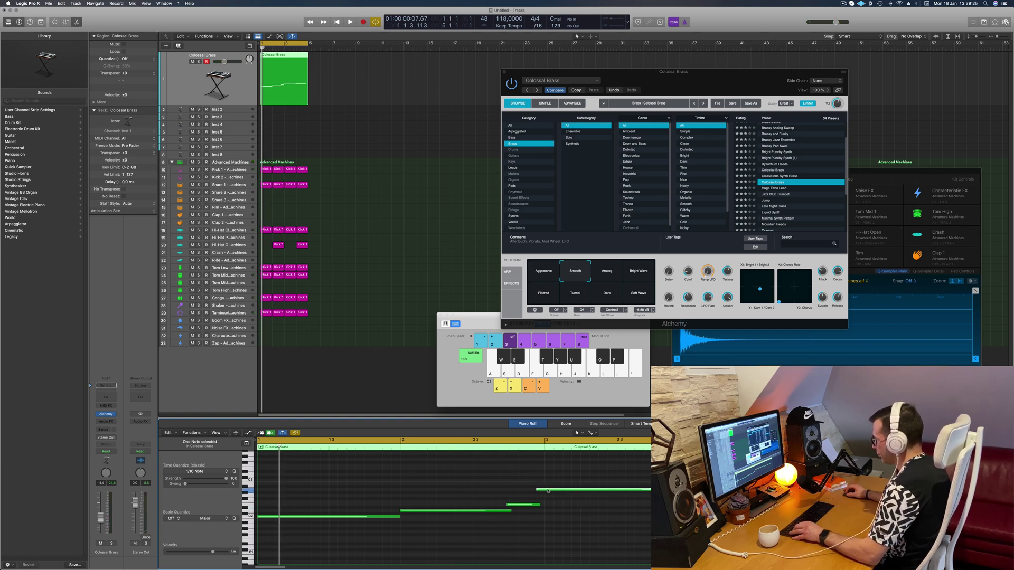
drag(556, 490, 565, 491)
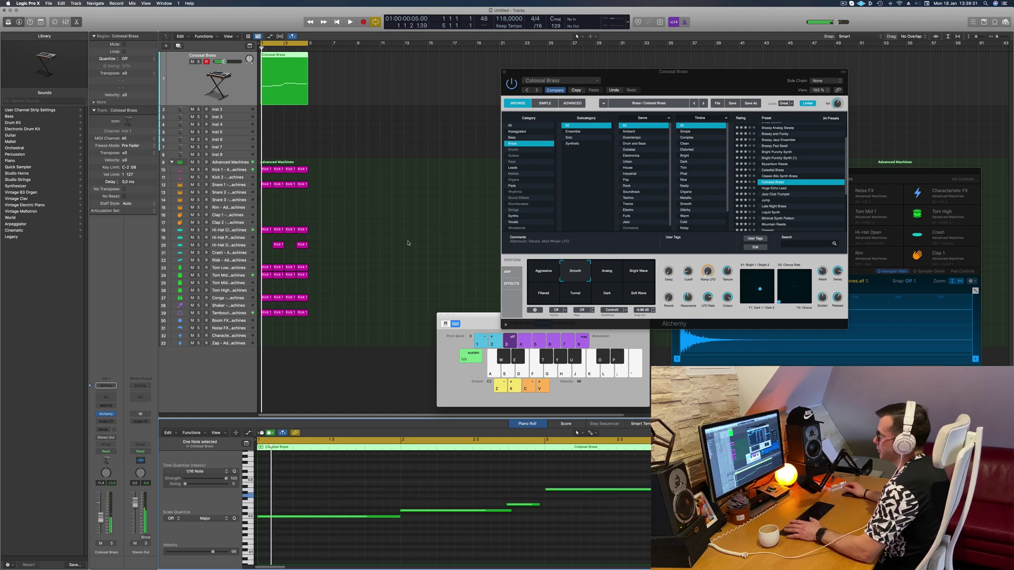
key(space)
key(super+Left)
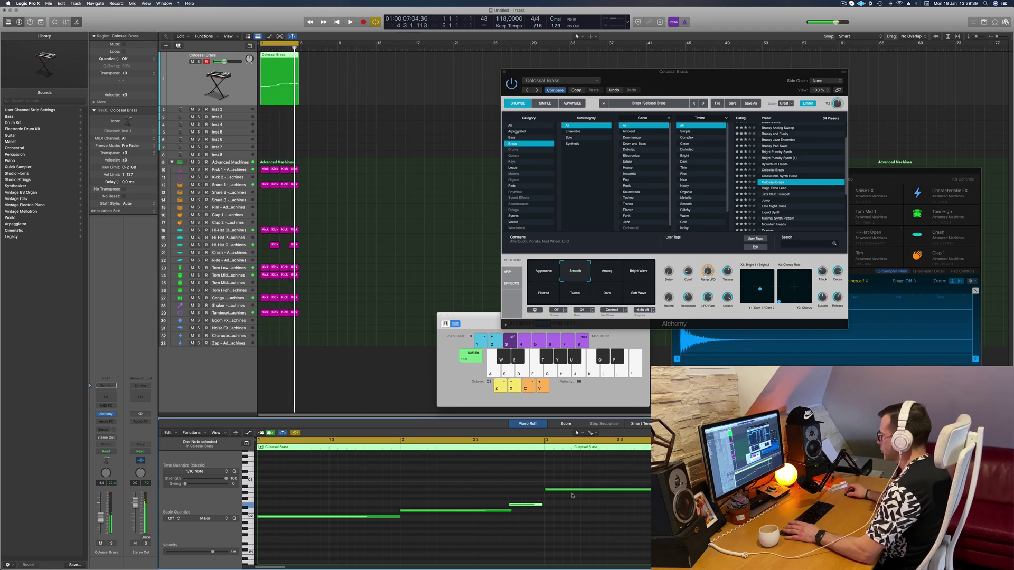
- Extend the third brass note to meet the fourth, lengthen the fourth note's end and play the result
drag(542, 505, 544, 504)
drag(685, 490, 689, 489)
key(space)
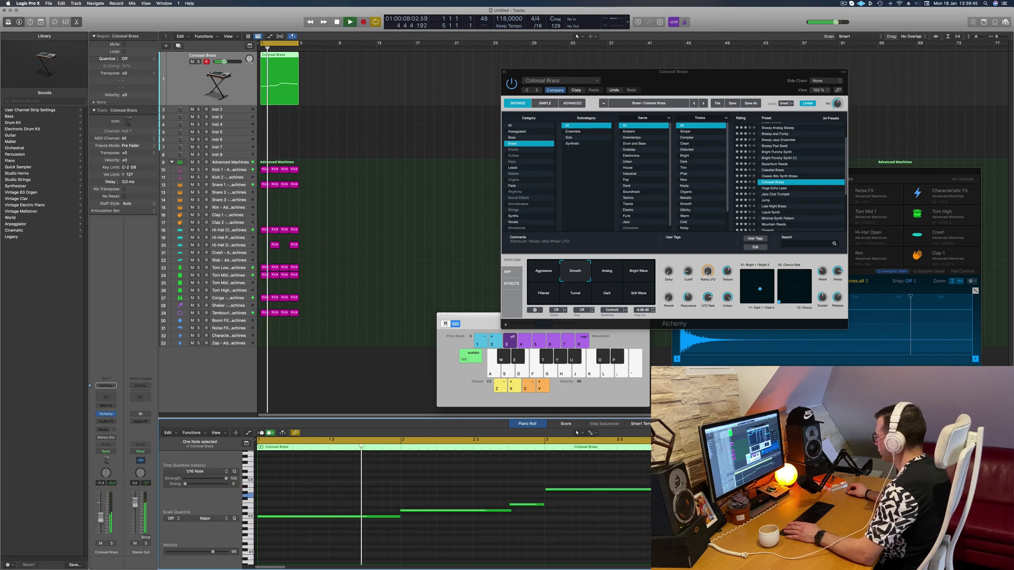
key(space)
key(space)
- Try Colossal Brass's Analog, Bright Wave, Filtered, Tunnel, Dark and Aggressive variations in Alchemy over the playing loop
drag(650, 86, 510, 76)
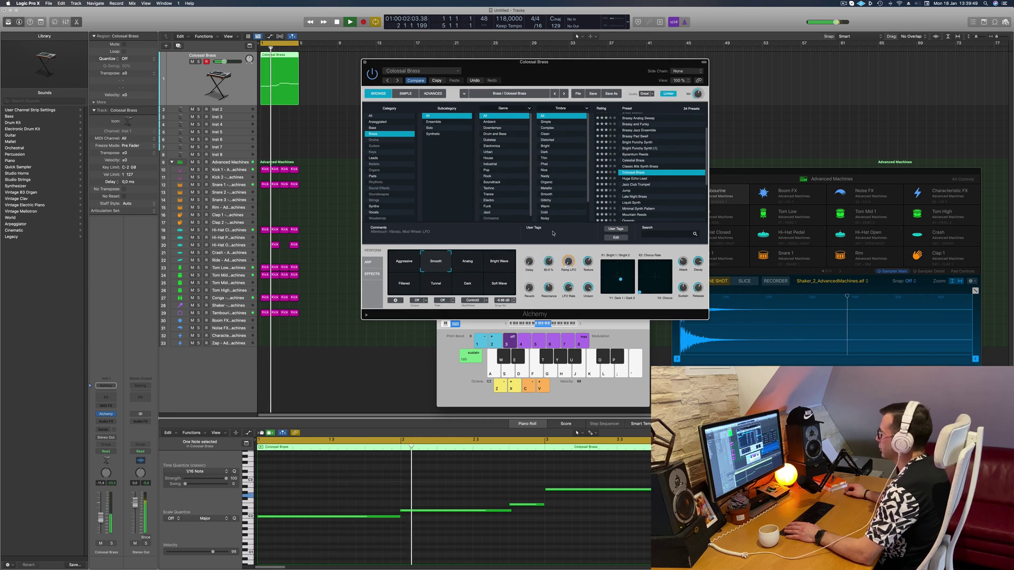
click(467, 264)
key(space)
click(499, 264)
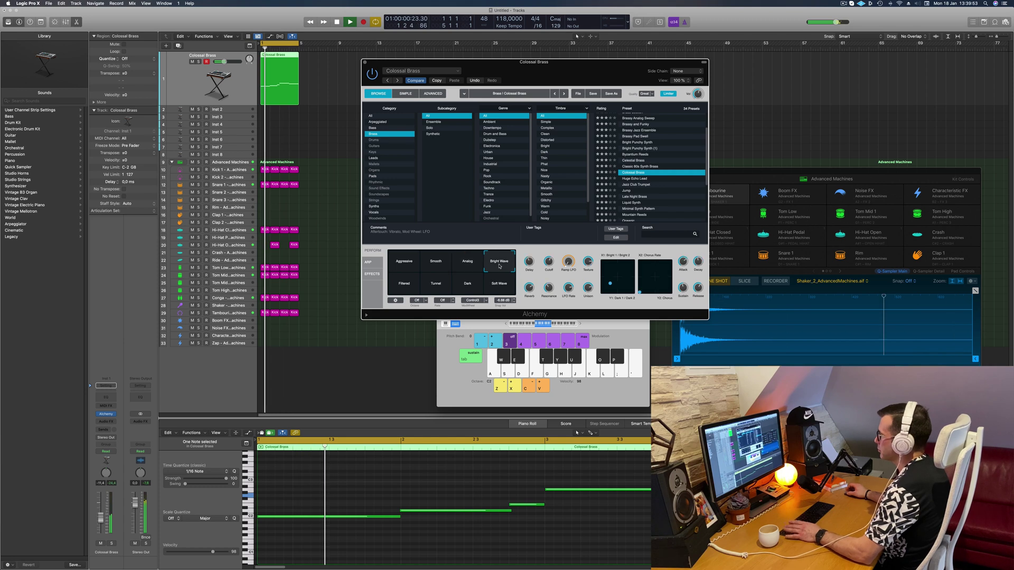
click(404, 285)
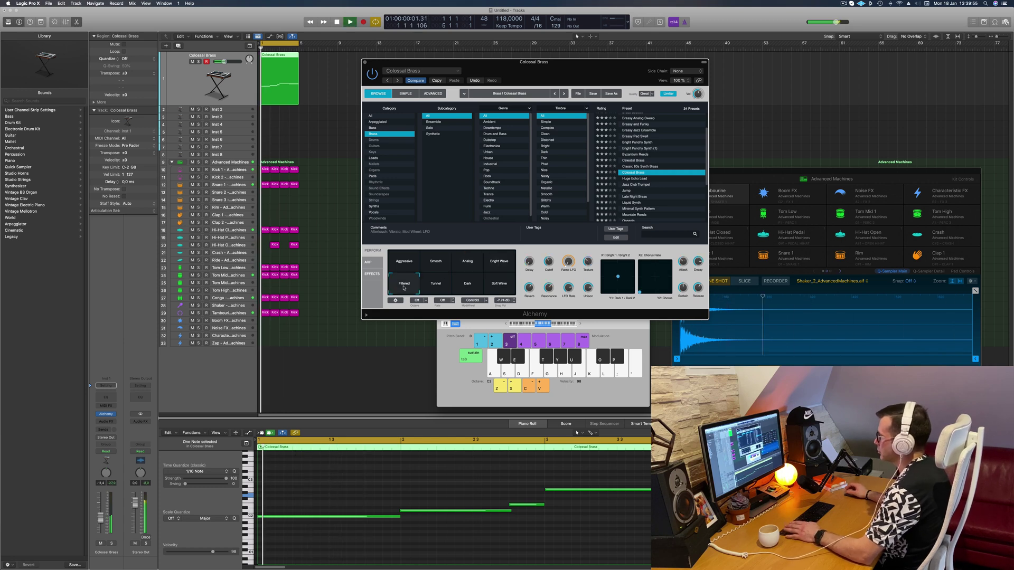
click(434, 287)
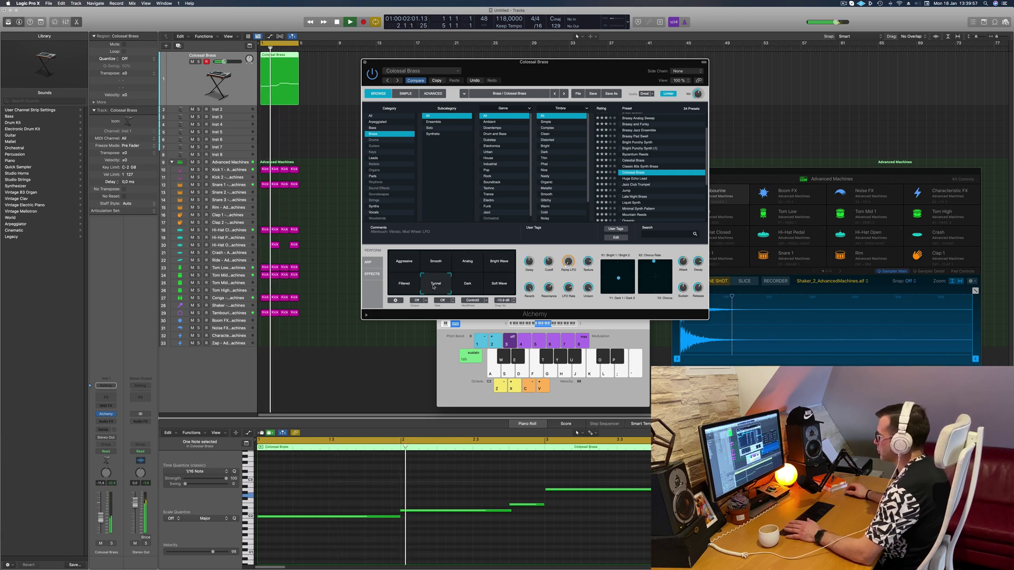
click(470, 288)
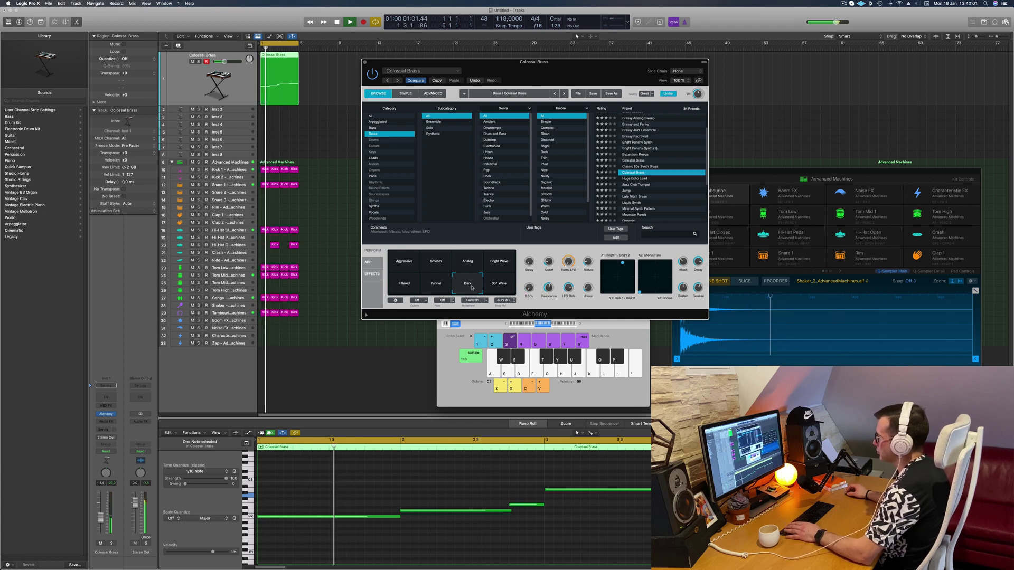
drag(478, 276, 416, 268)
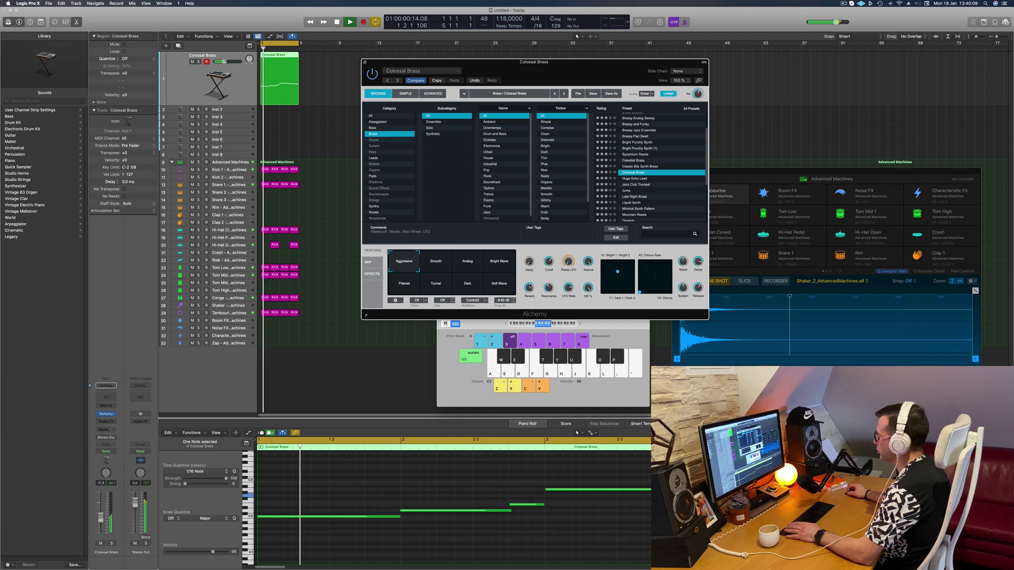
drag(550, 321, 547, 270)
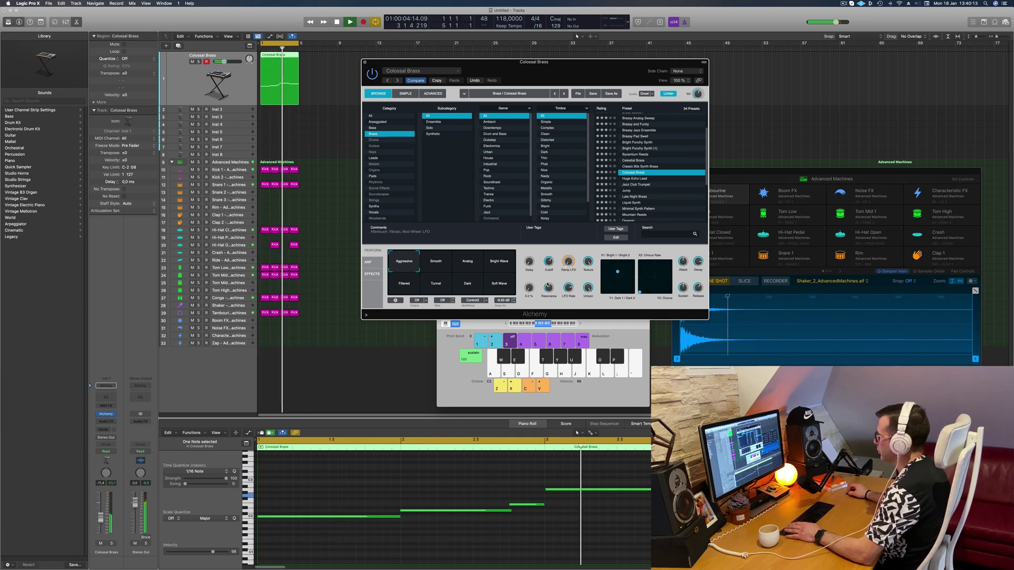
- Load the Huge Echo Lead preset, try its Fast and More Delay variations, choose Soft & Wide and close Alchemy
drag(607, 65, 651, 55)
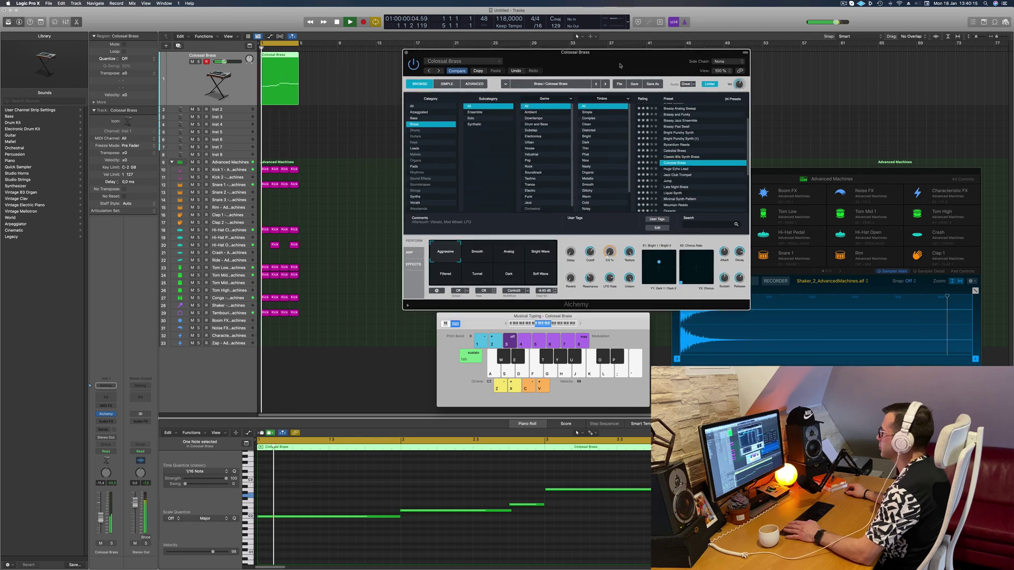
click(680, 168)
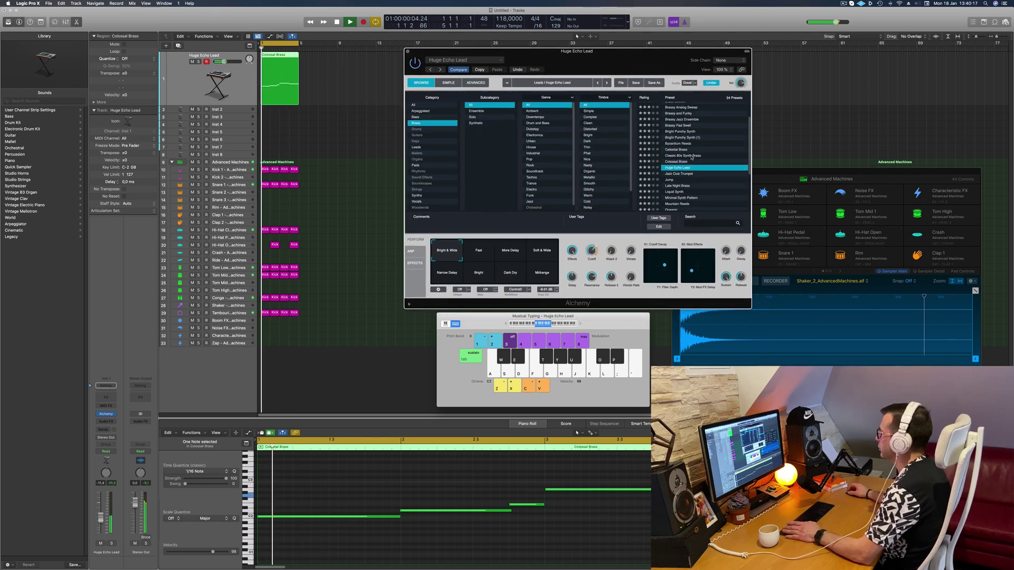
mouse_move(649, 46)
mouse_down()
mouse_move(596, 48)
mouse_move(649, 49)
mouse_move(651, 65)
mouse_up()
click(482, 253)
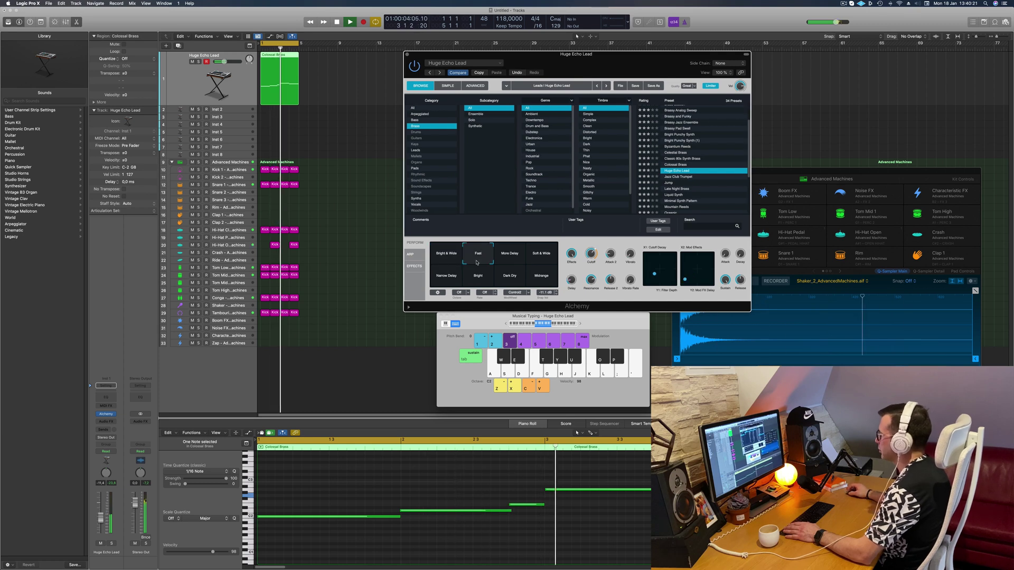
click(507, 256)
click(540, 255)
drag(634, 55, 620, 103)
mouse_move(576, 302)
drag(554, 115, 326, 108)
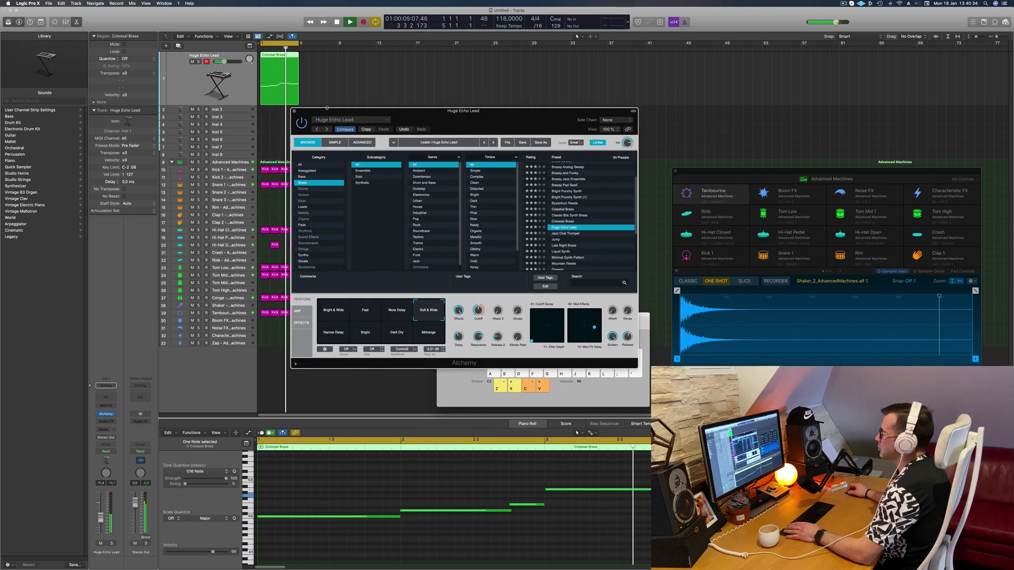
key(super+w)
- Repeat all drum and synth regions three times up to bar 17 and set the cycle range to span them
click(367, 98)
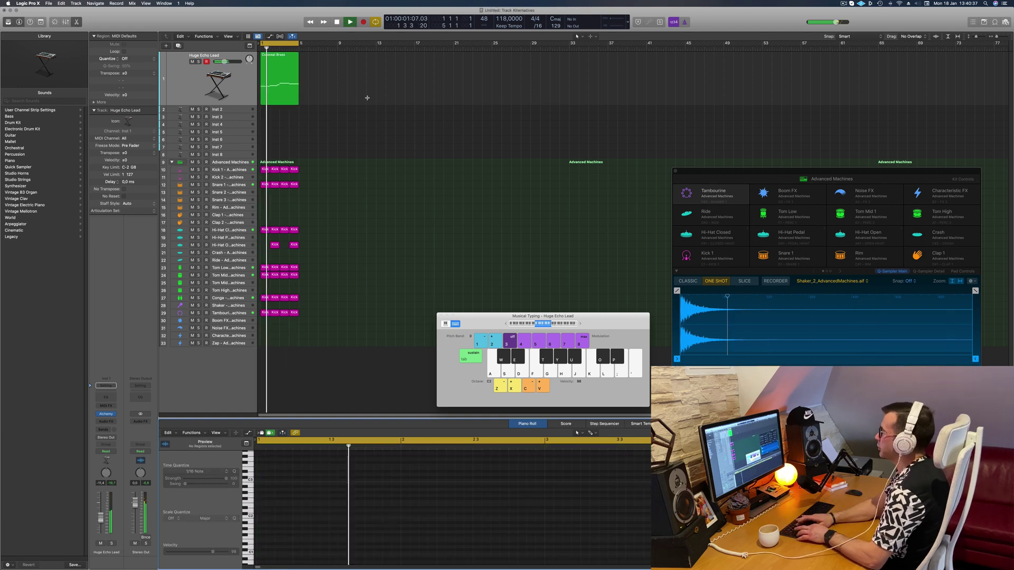
click(364, 148)
key(super+a)
key(super+r)
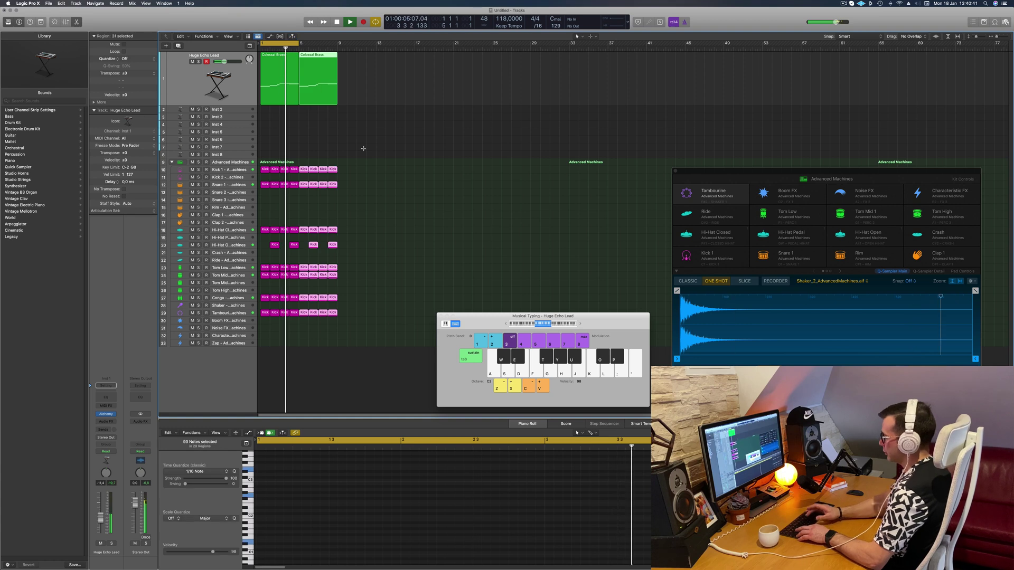
key(super+r)
key(super+r)
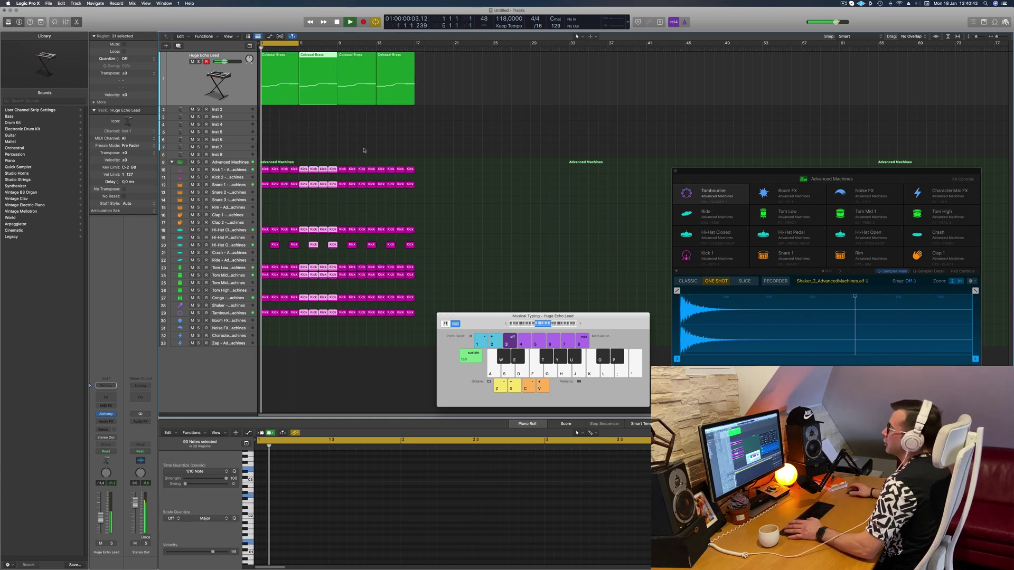
key(super+u)
click(235, 85)
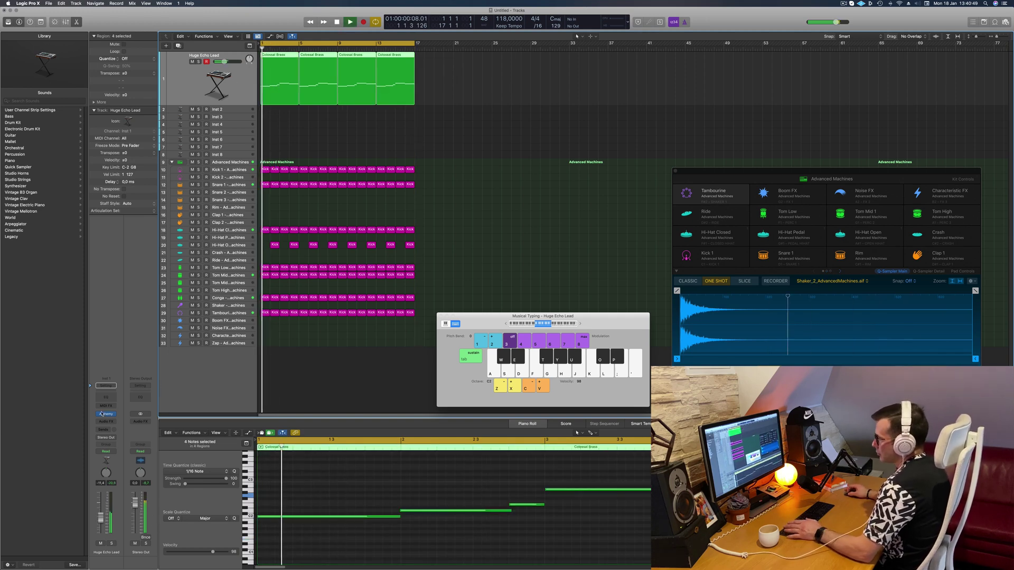
- Show the Alchemy window again, move it clear of the synth regions and restart playback from the beginning
key(v)
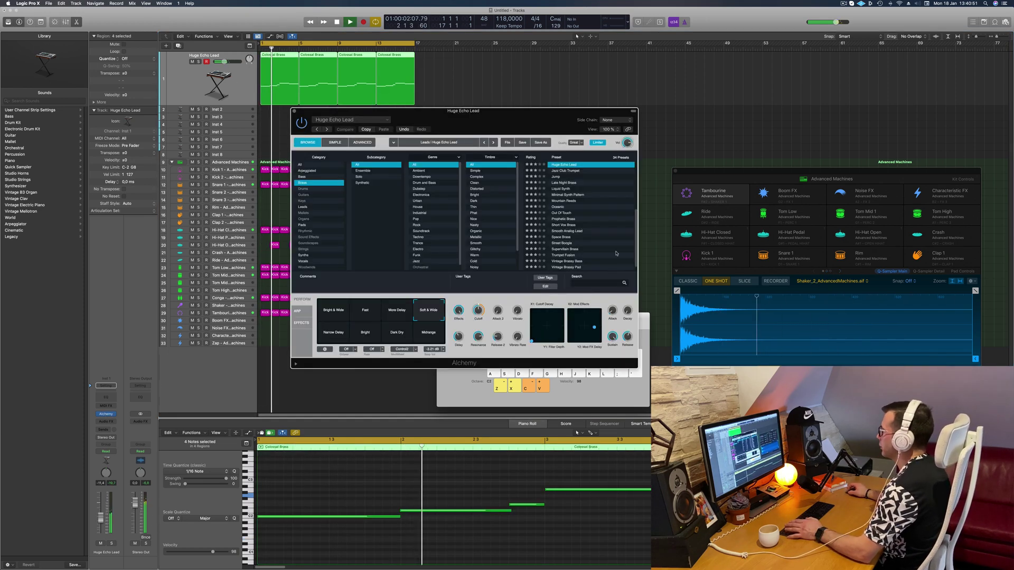
drag(517, 135, 576, 140)
key(Return)
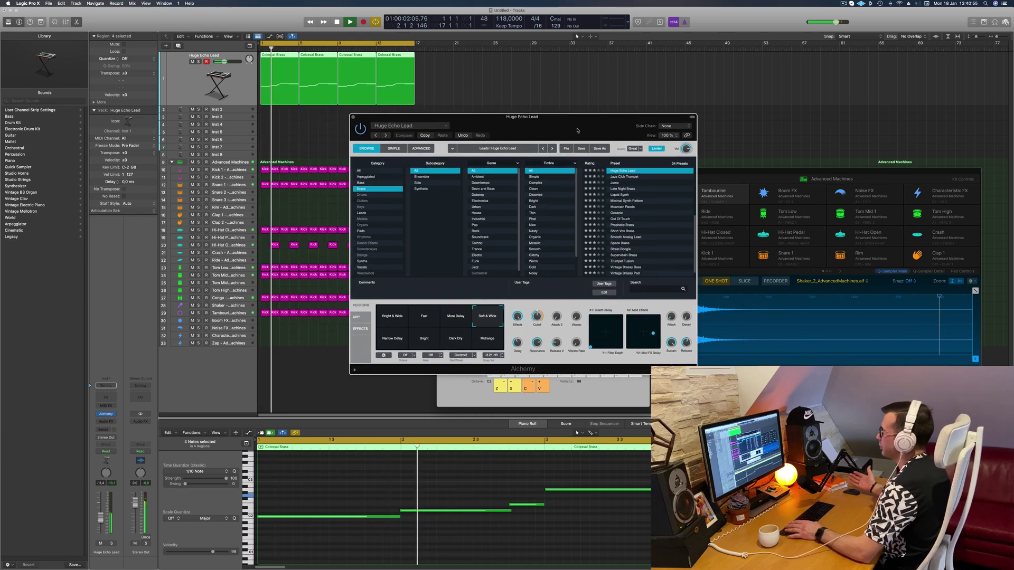
drag(578, 131, 628, 123)
key(Return)
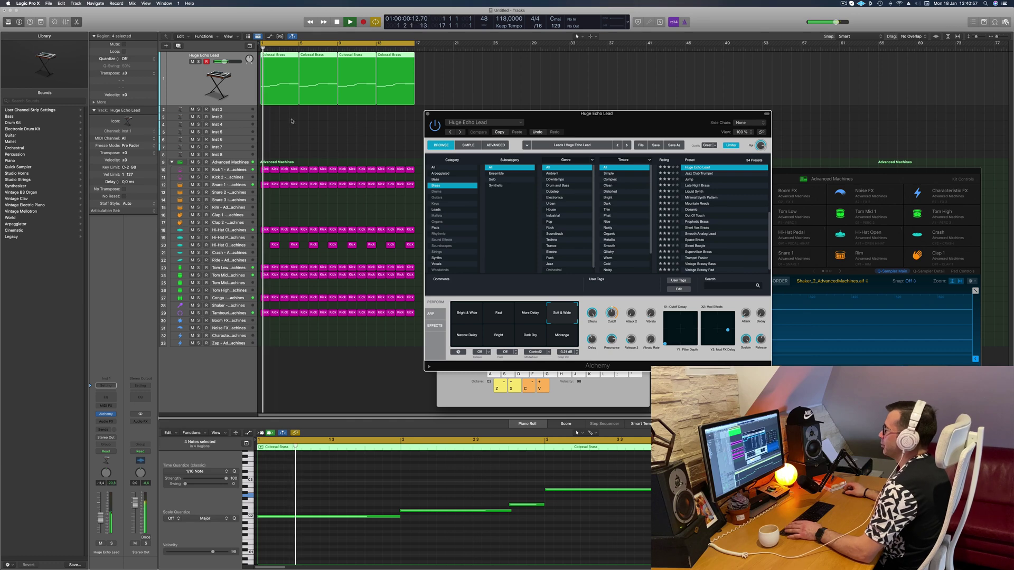
click(318, 136)
key(space)
click(185, 82)
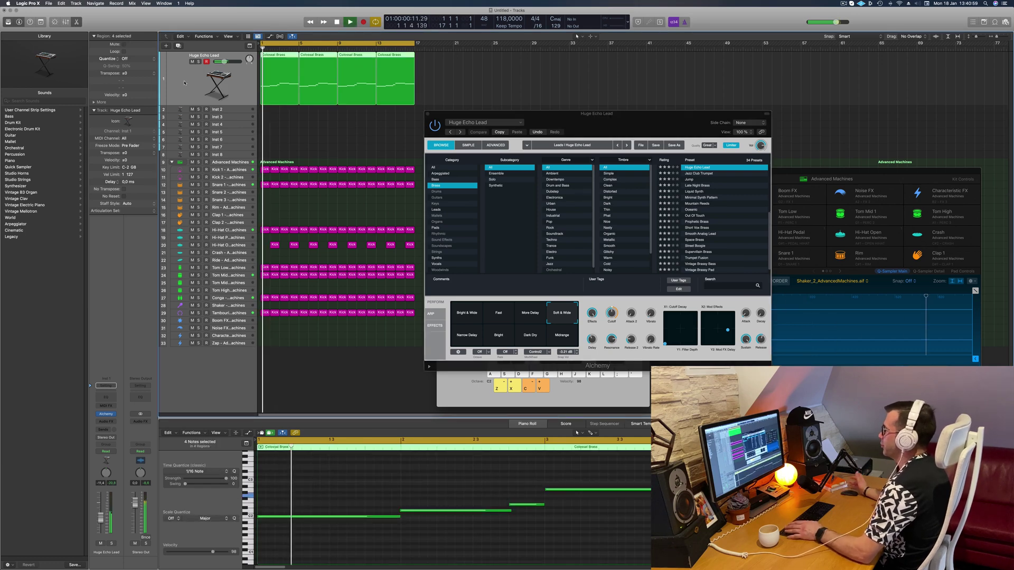
- Load the Cellos patch from the library's Orchestral Strings category onto the Inst 2 track
click(234, 111)
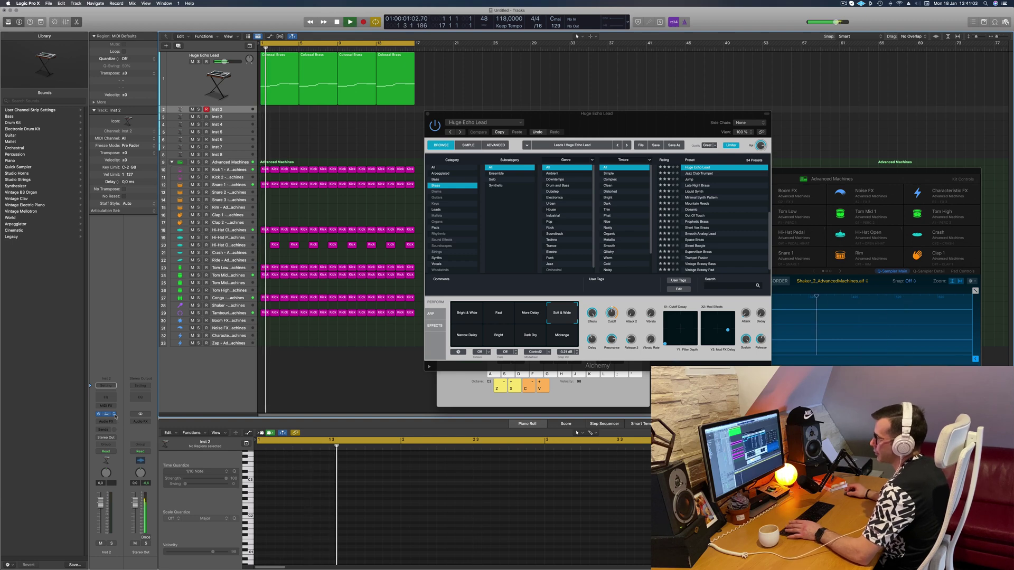
click(115, 415)
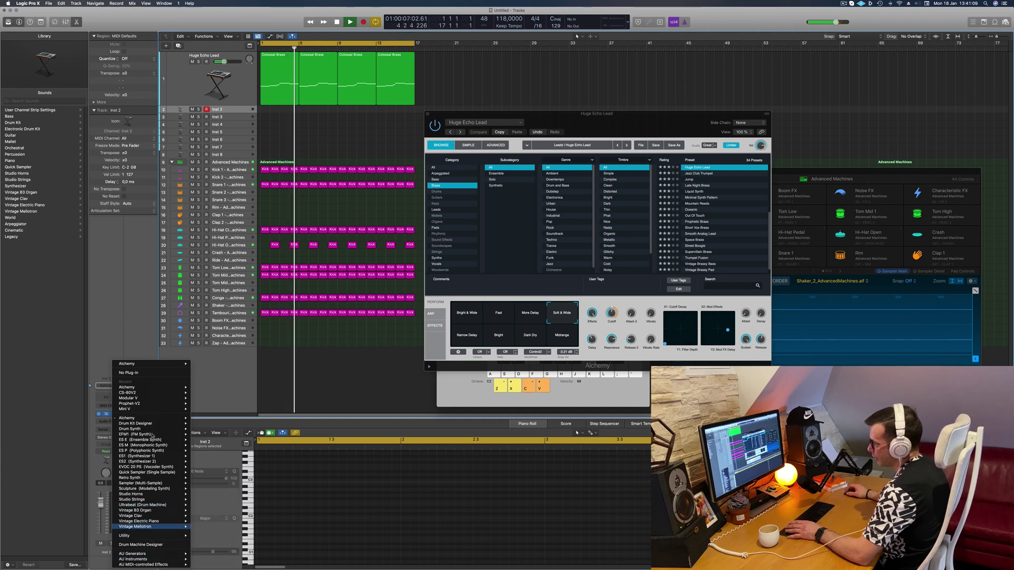
mouse_move(152, 435)
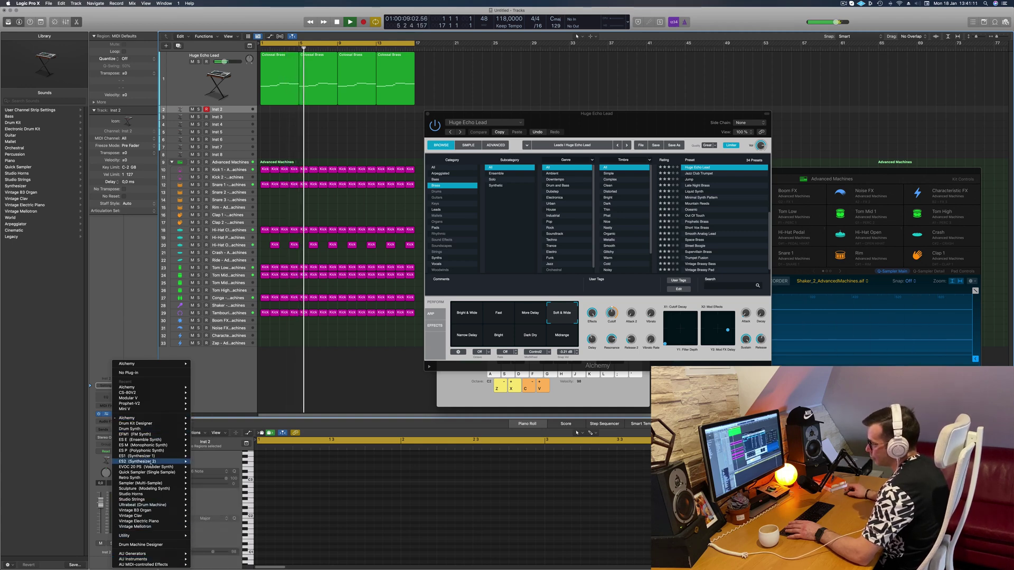
click(11, 150)
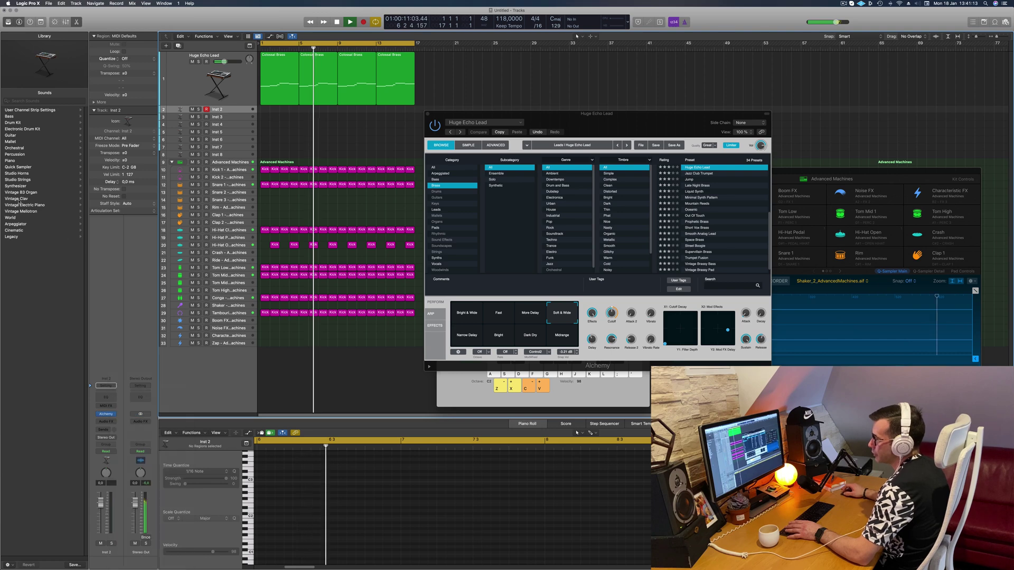
click(14, 148)
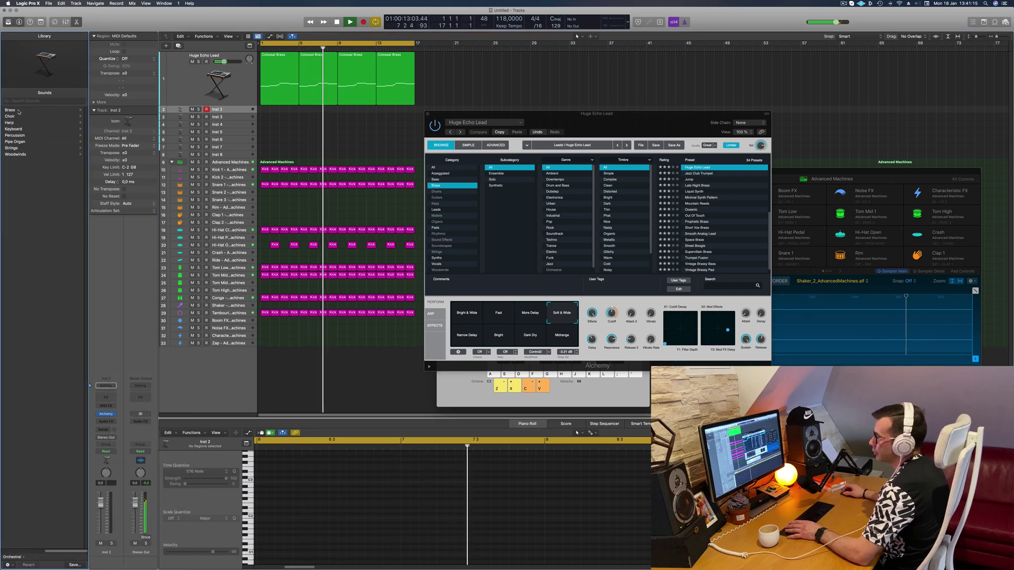
click(11, 147)
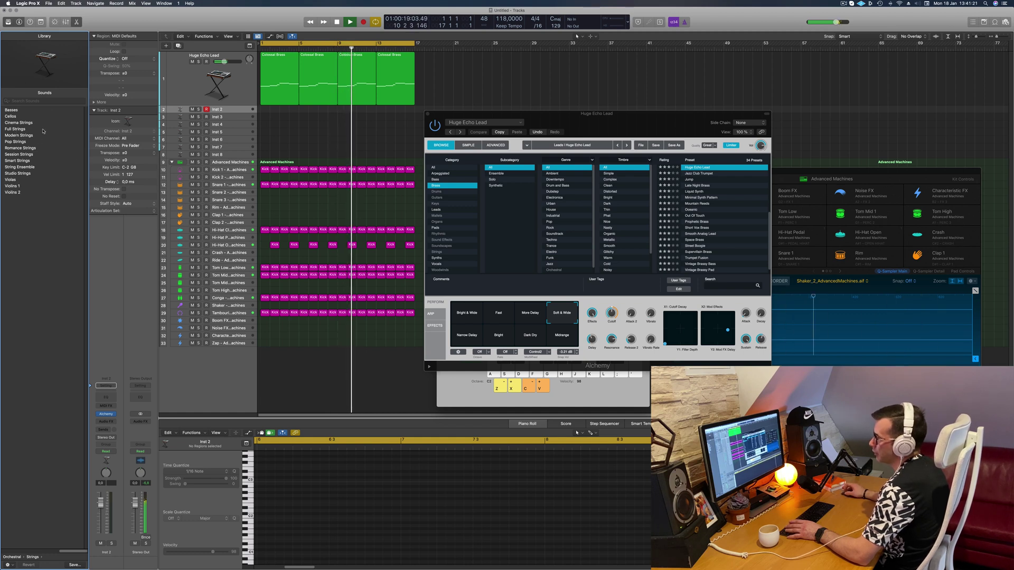
click(17, 117)
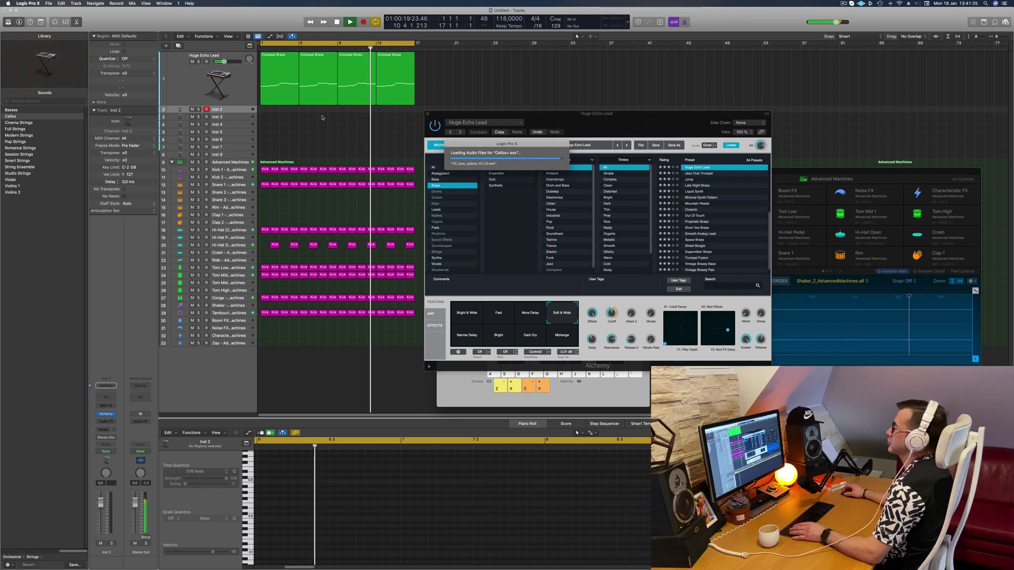
- Copy the first Colossal Brass region onto the Cellos track and transpose all its notes up one octave
key(space)
drag(283, 71, 275, 109)
key(space)
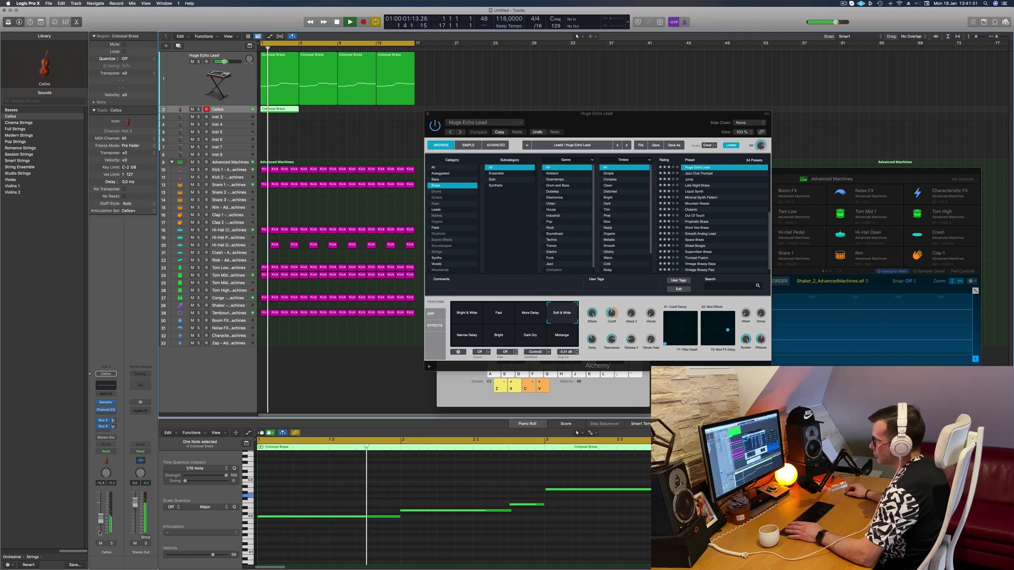
key(super+a)
key(alt+shift+Up)
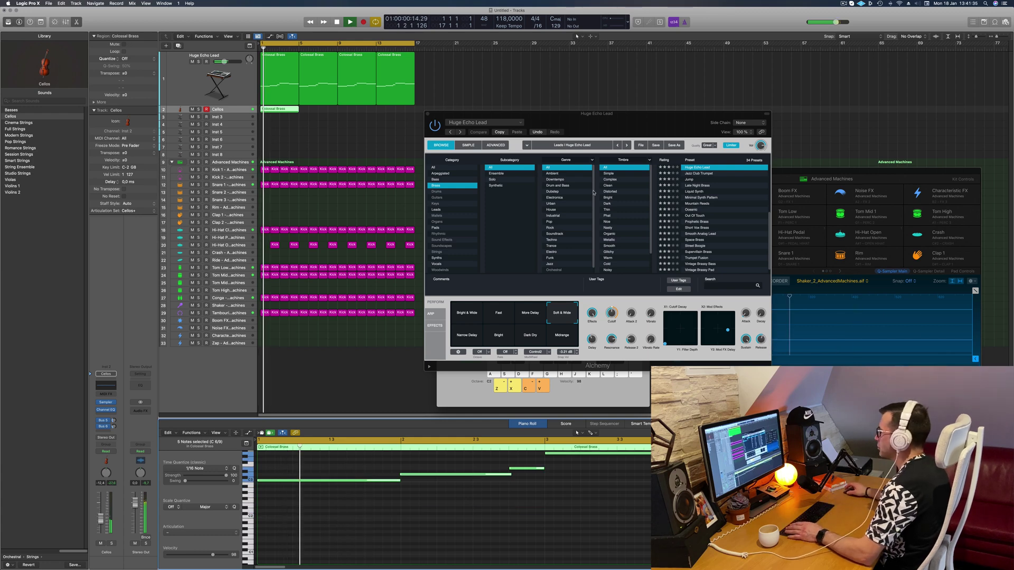
- Move the Alchemy window clear of the regions and repeat the Cellos region three times up to bar 17
drag(639, 117, 787, 144)
scroll(279, 112, down, 2)
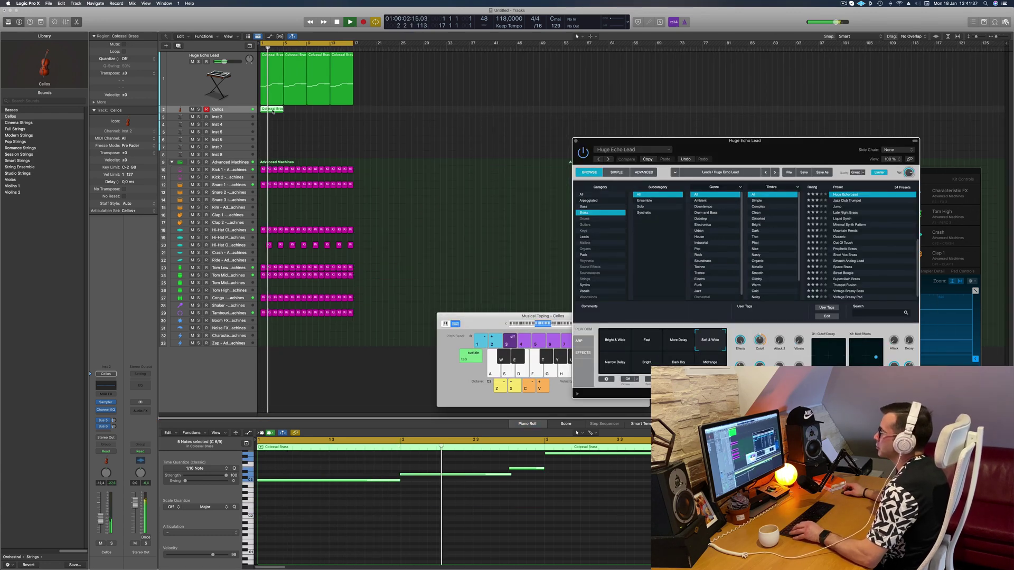
key(super+r)
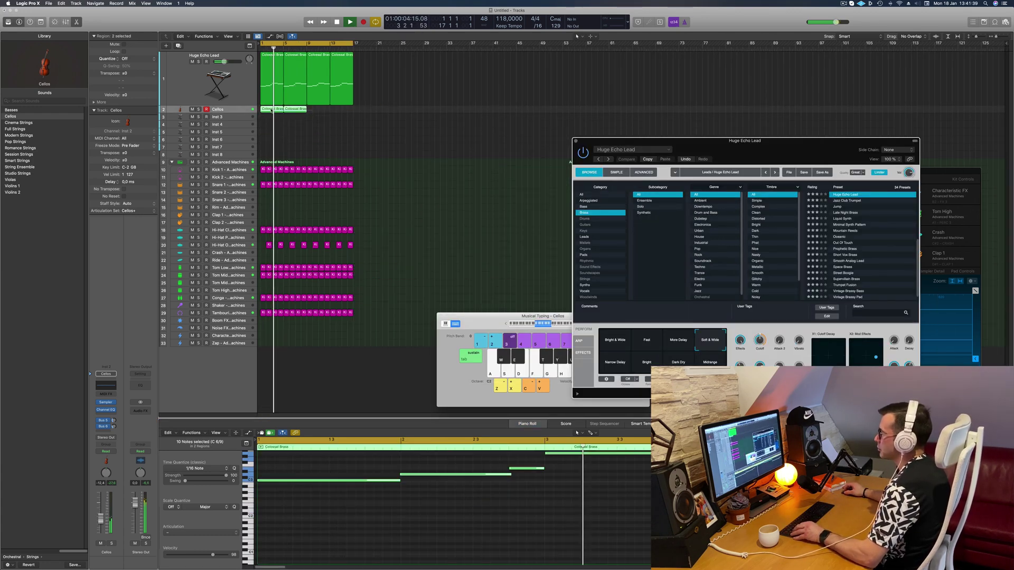
key(super+r)
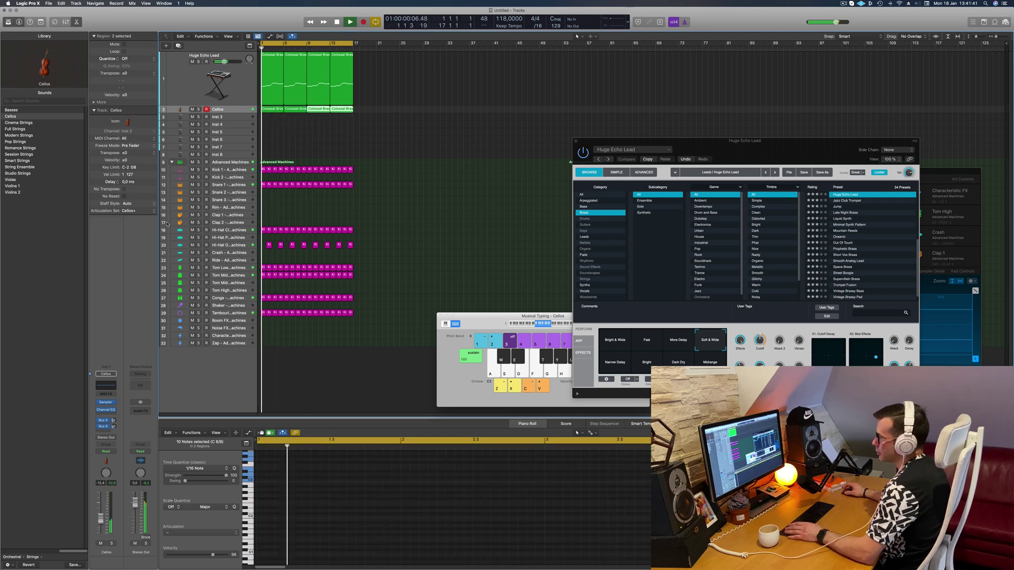
- Select the Cellos track and add a send to Bus 4 on its channel strip
click(217, 110)
key(Return)
click(104, 435)
mouse_move(122, 440)
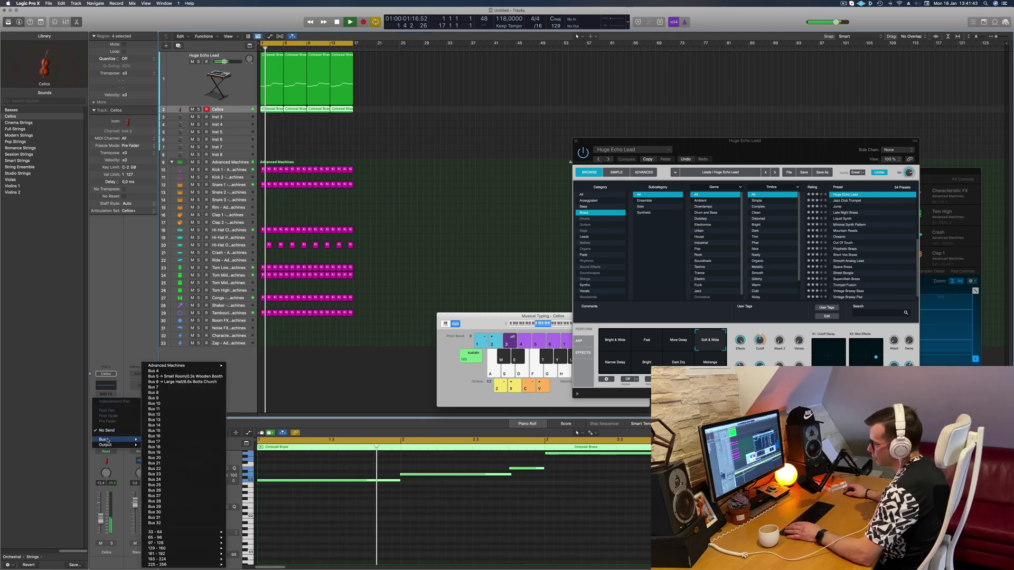
click(156, 372)
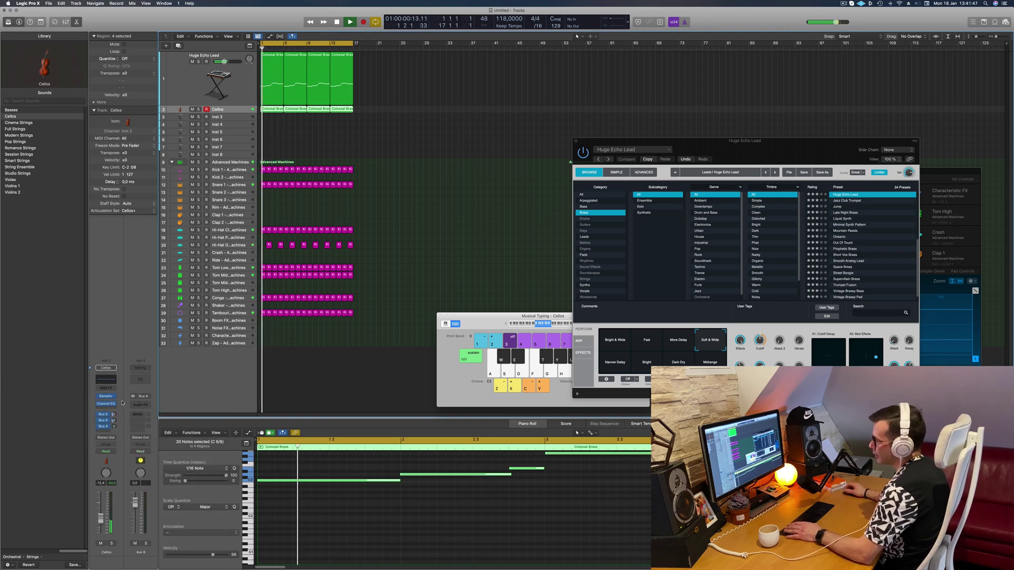
- Stop playback, insert a stereo SilverVerb on the Bus 4 aux channel and load its grandiose preset
key(space)
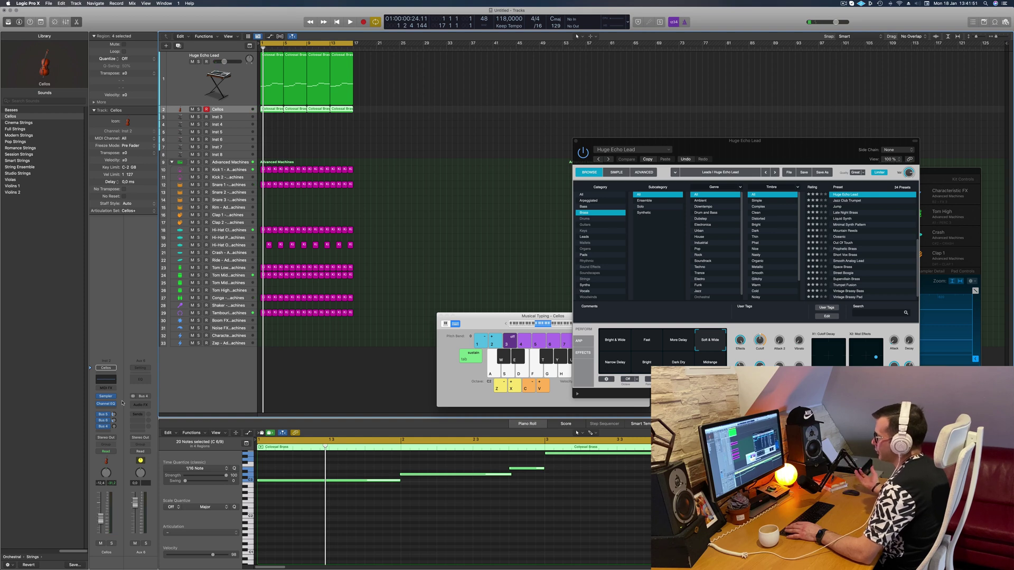
key(Return)
key(space)
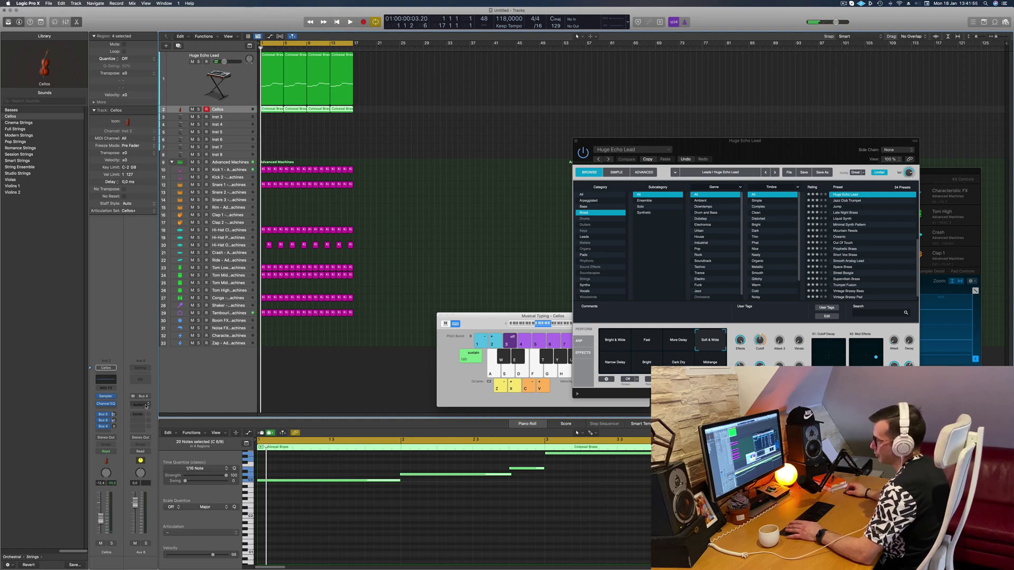
click(146, 406)
mouse_move(176, 432)
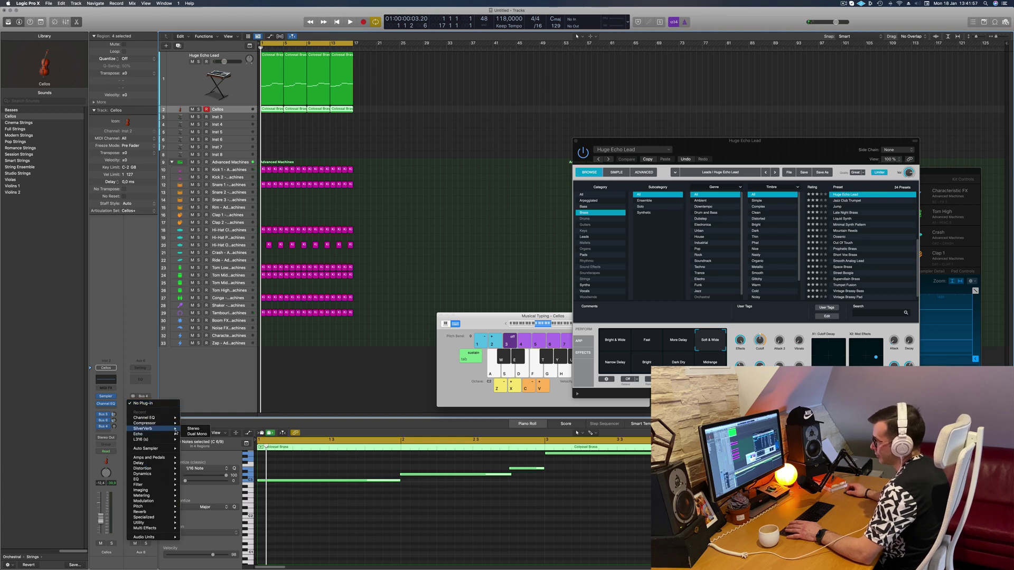
click(206, 428)
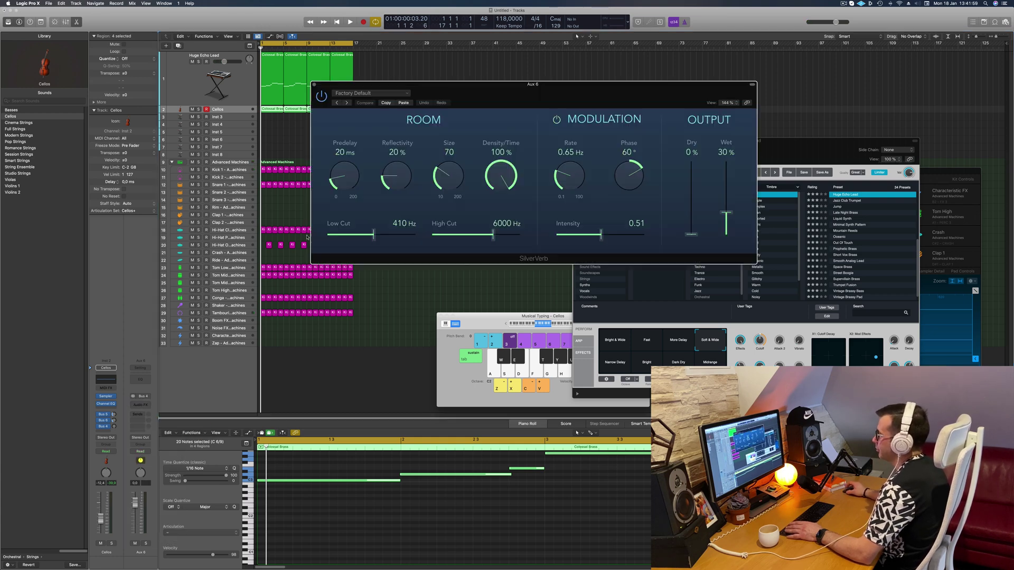
click(381, 91)
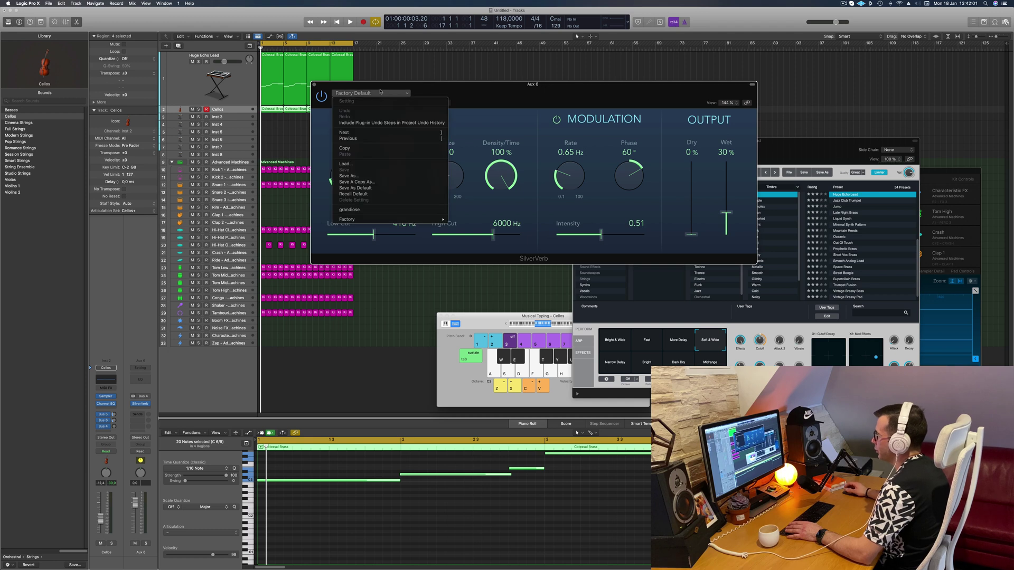
click(380, 211)
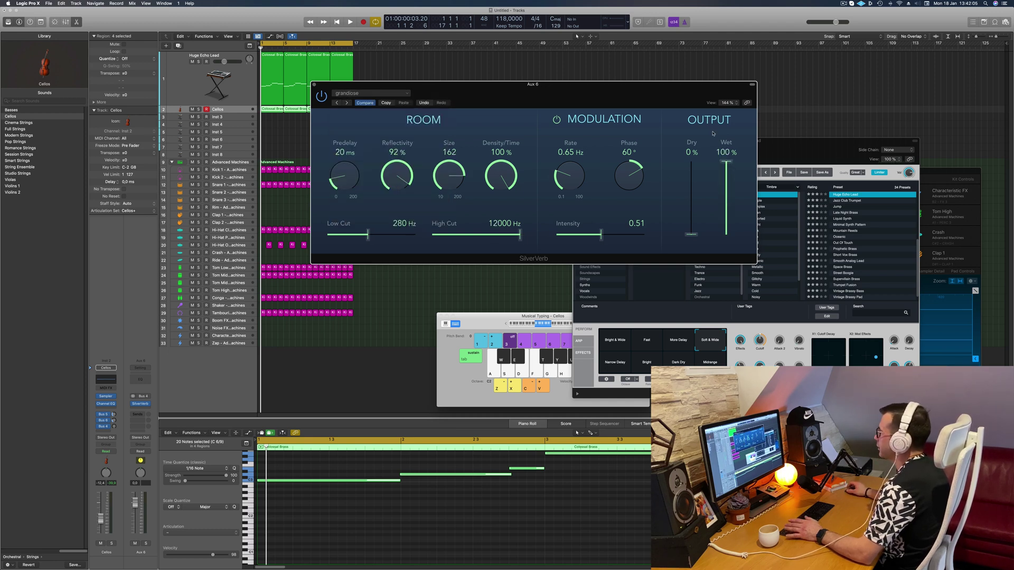
- Adjust the Cellos track's Bus 4 send level during playback and close the SilverVerb window
key(space)
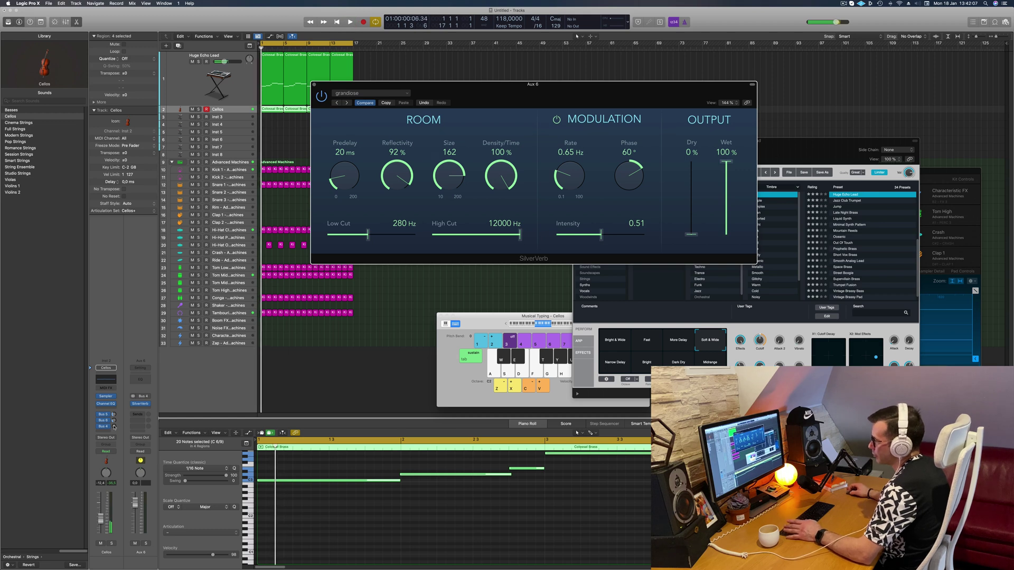
drag(117, 400, 113, 419)
key(space)
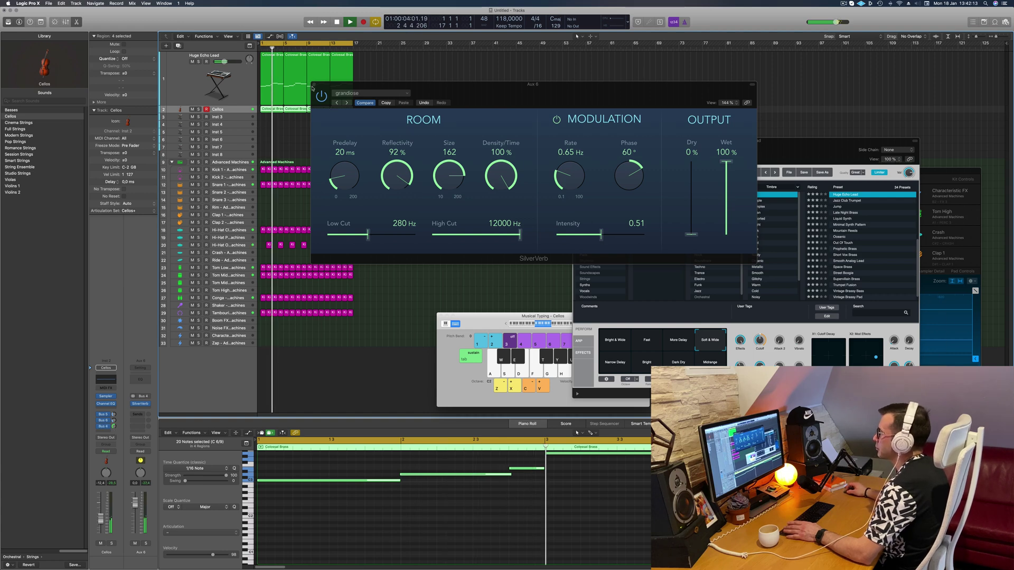
click(333, 88)
click(161, 93)
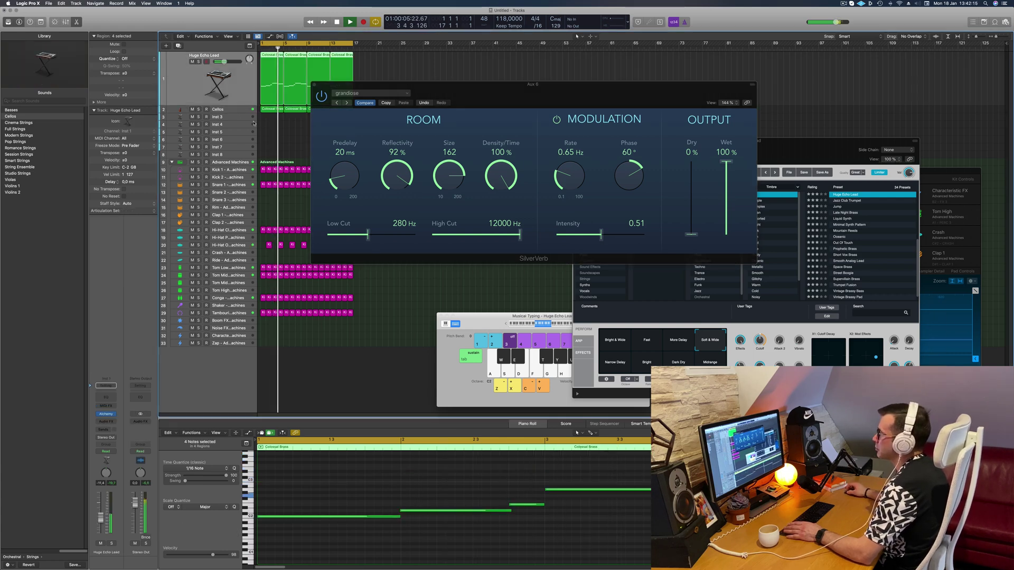
click(175, 109)
key(space)
click(315, 85)
key(space)
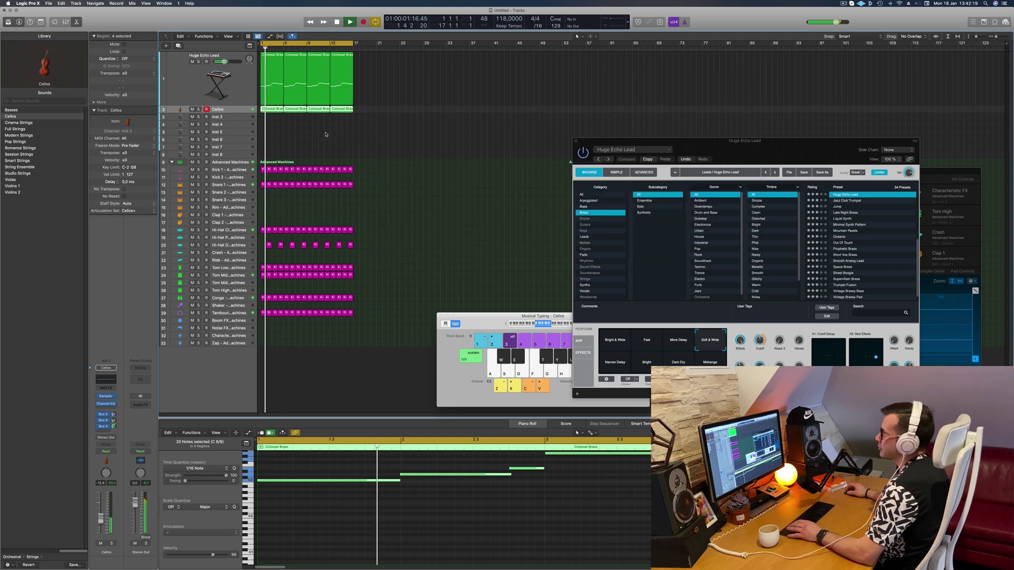
click(205, 86)
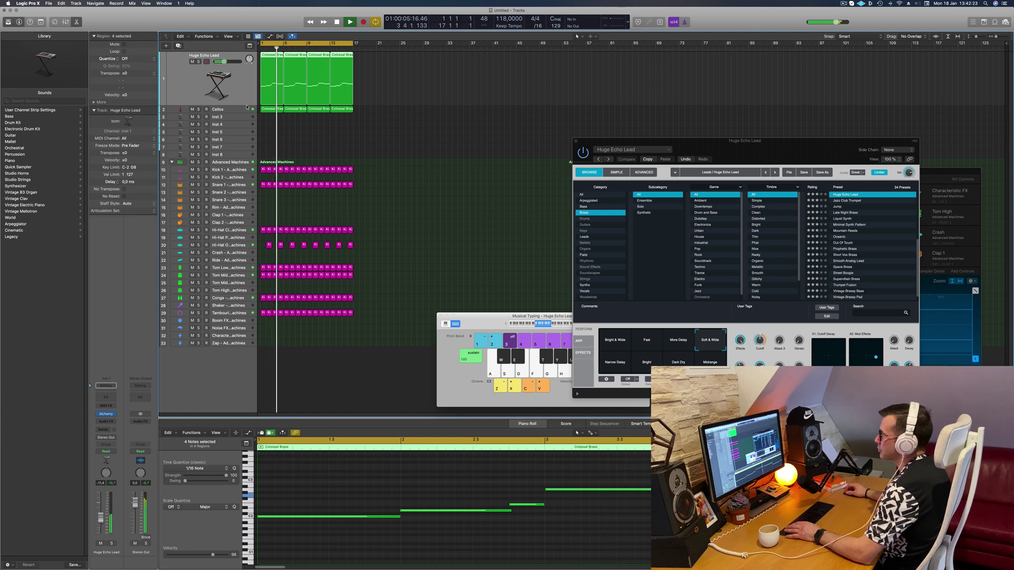
key(Down)
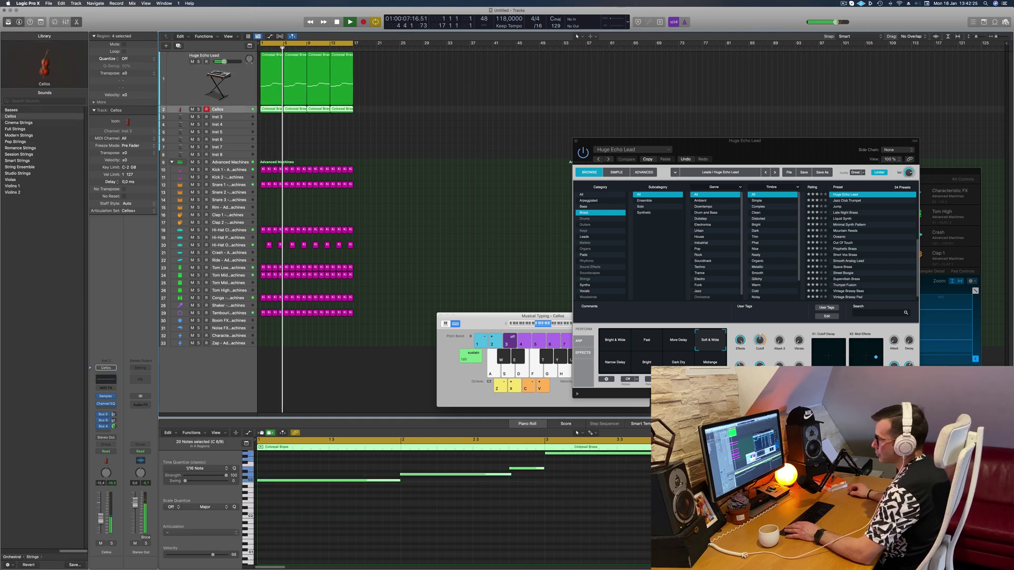
click(372, 78)
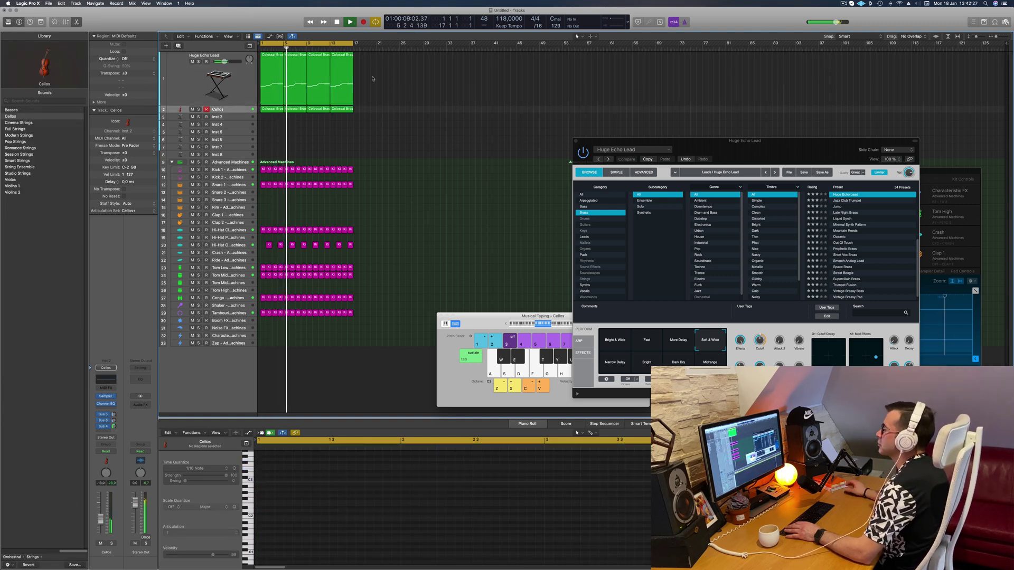
- Duplicate the Huge Echo Lead track with its settings and copy the first Colossal Brass region onto the new track
click(244, 81)
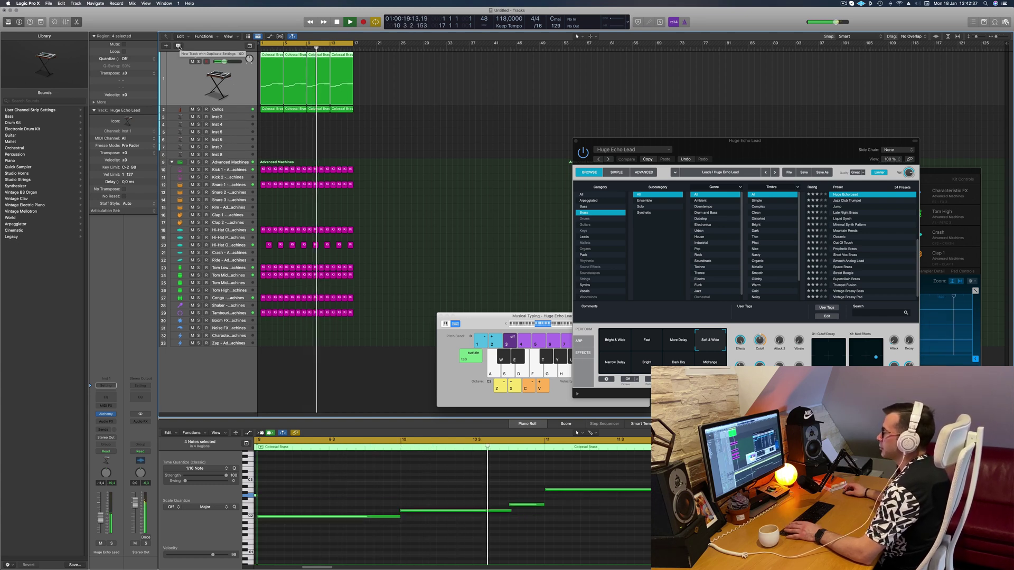
click(178, 46)
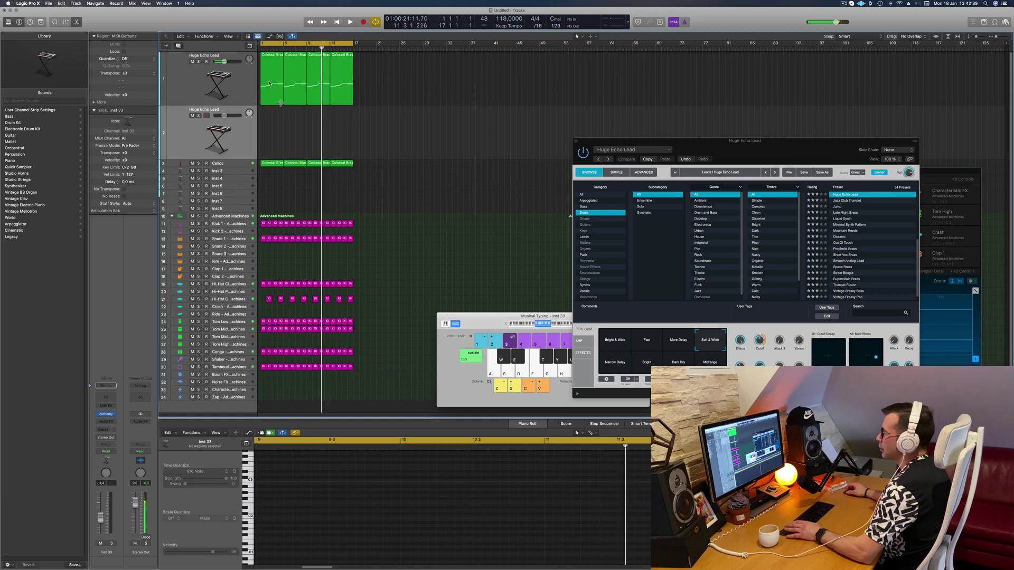
key(Return)
click(269, 84)
drag(269, 84, 267, 132)
key(space)
- Shorten the copied region's first two notes to brief hits, shift them later in their bars and duplicate each one
scroll(373, 477, down, 2)
drag(351, 497, 264, 518)
click(287, 522)
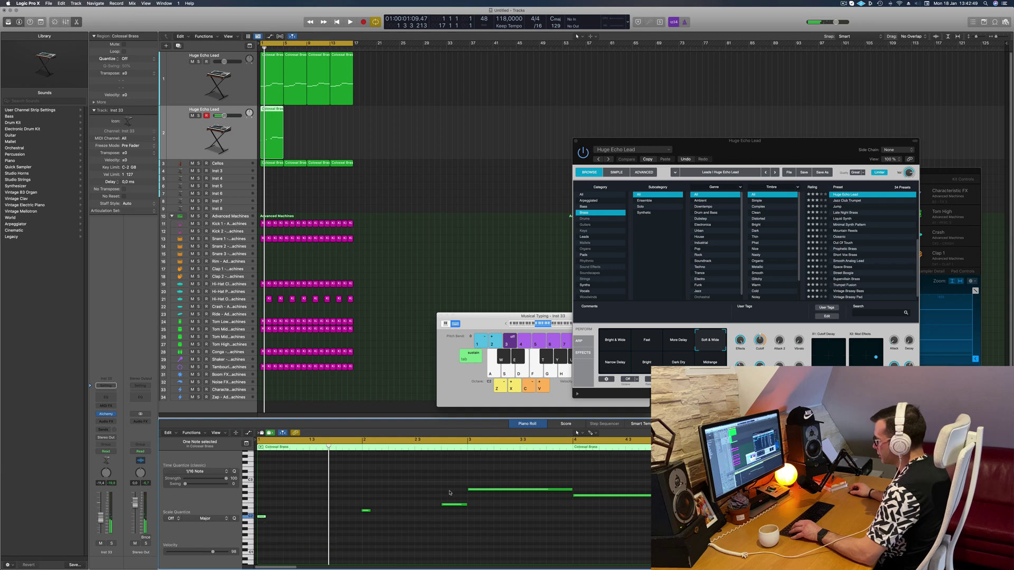
drag(382, 501, 262, 519)
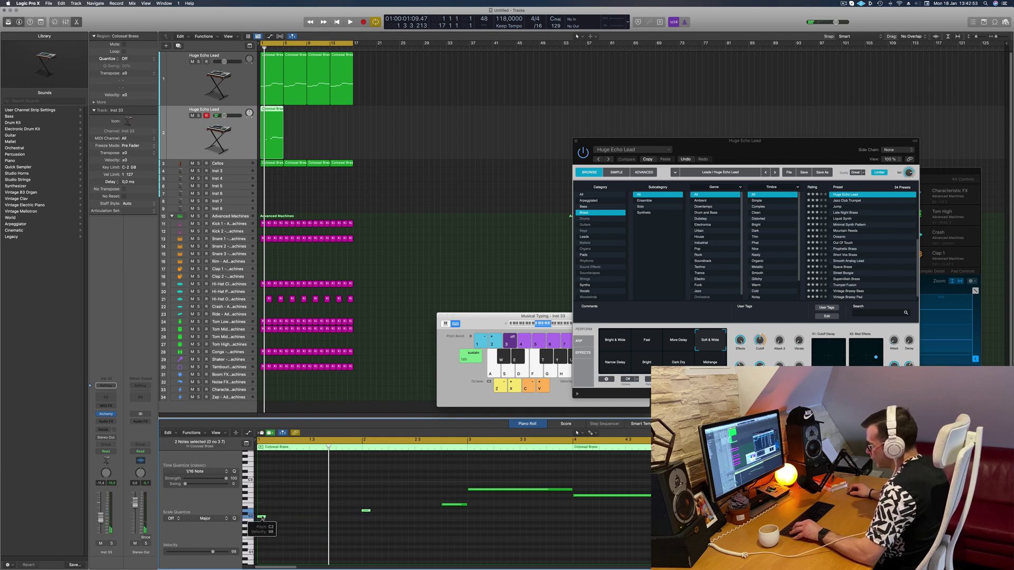
drag(265, 518, 308, 519)
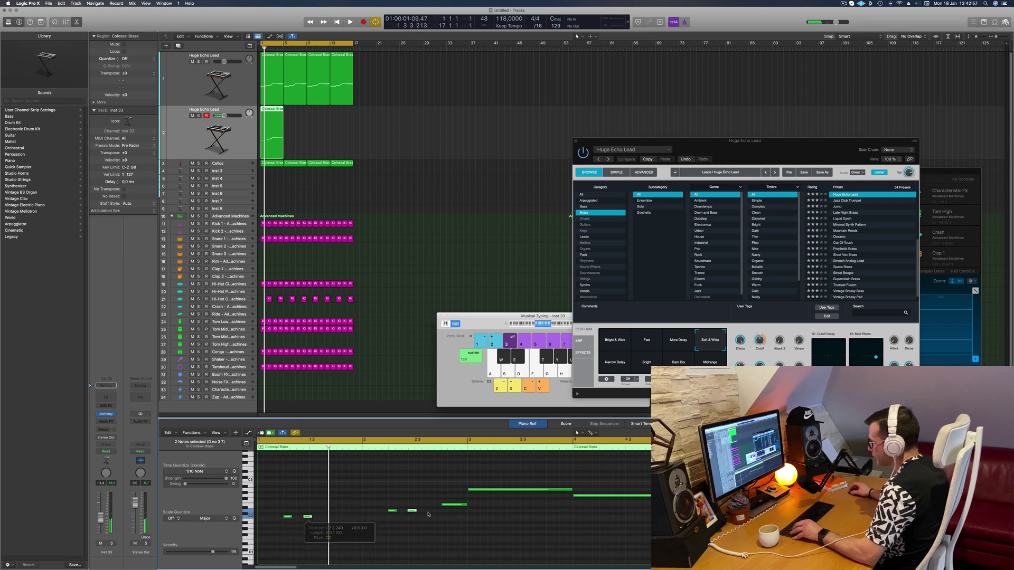
- Shorten the region's third note and last two notes, then shift the last two later and duplicate them
key(space)
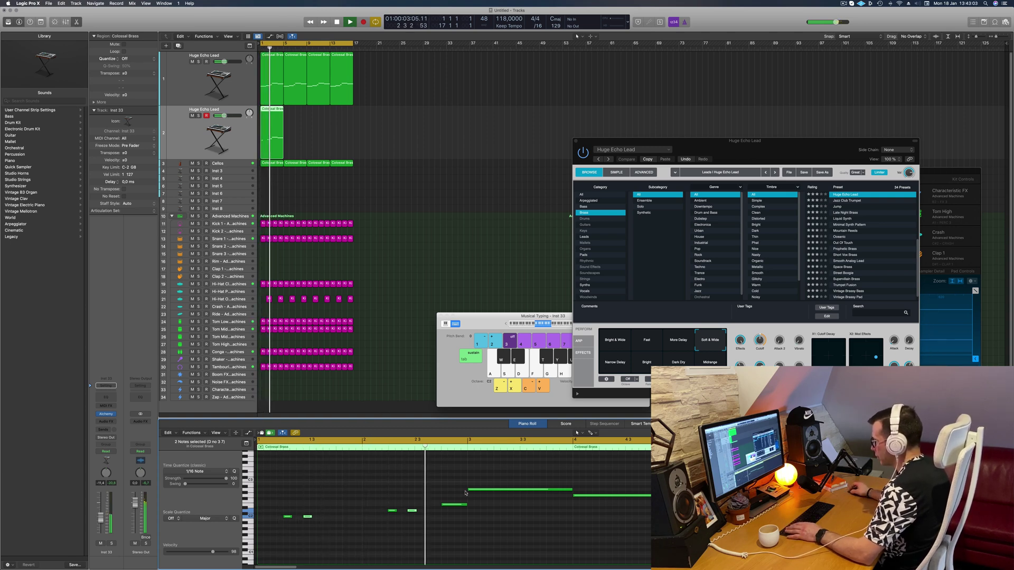
drag(465, 505, 450, 505)
drag(526, 465, 658, 531)
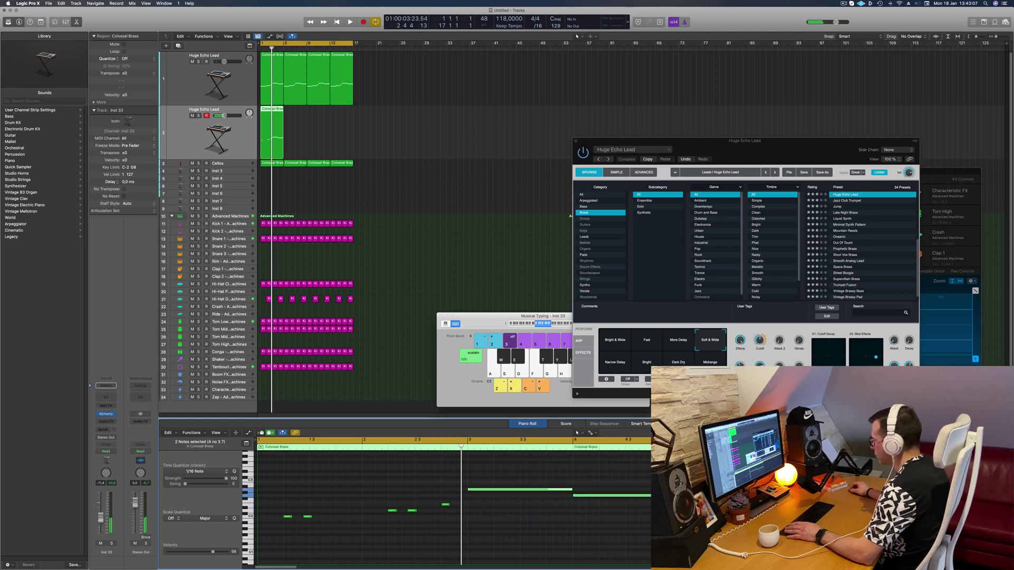
drag(676, 495, 595, 502)
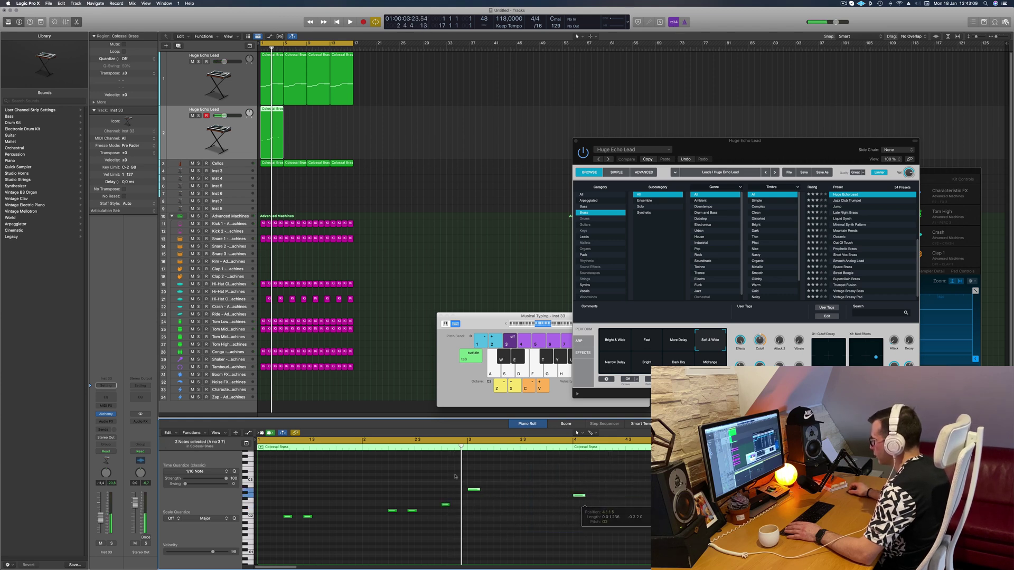
drag(477, 489, 496, 491)
drag(499, 492, 521, 495)
- Open the Alchemy window of the duplicated lead track and move it clear of the regions during playback
key(space)
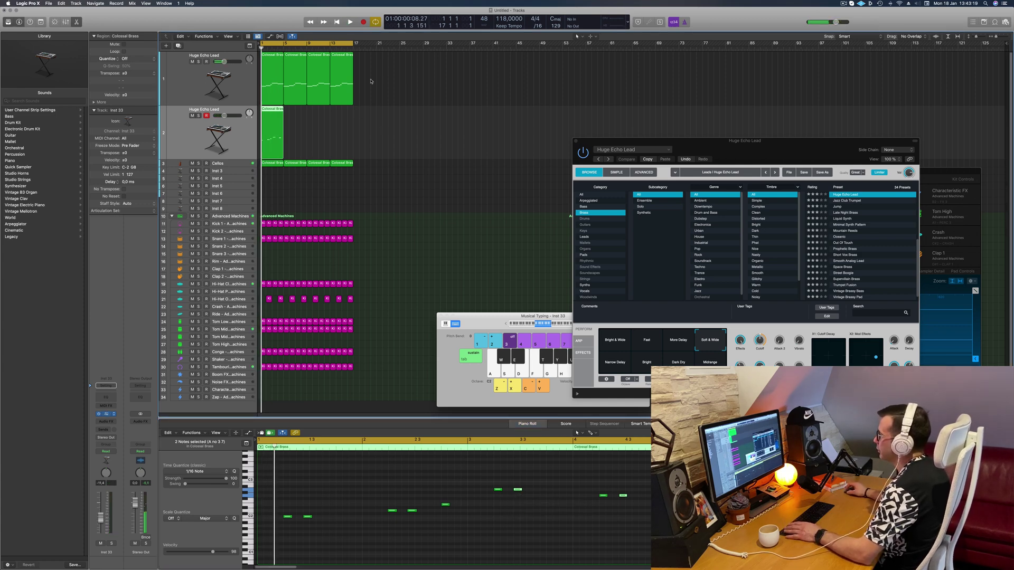
drag(532, 92, 732, 115)
key(space)
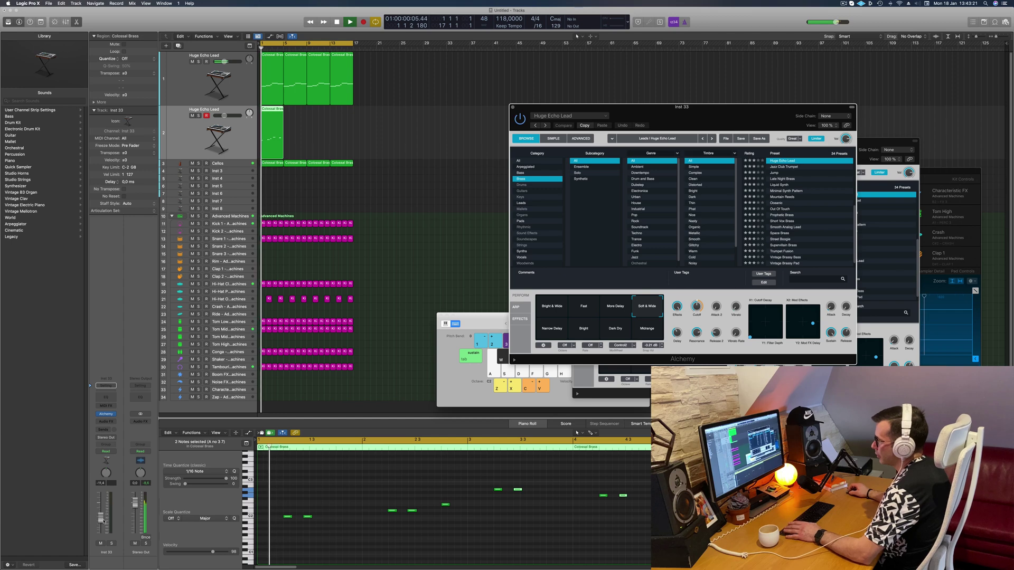
click(734, 100)
drag(719, 115, 597, 166)
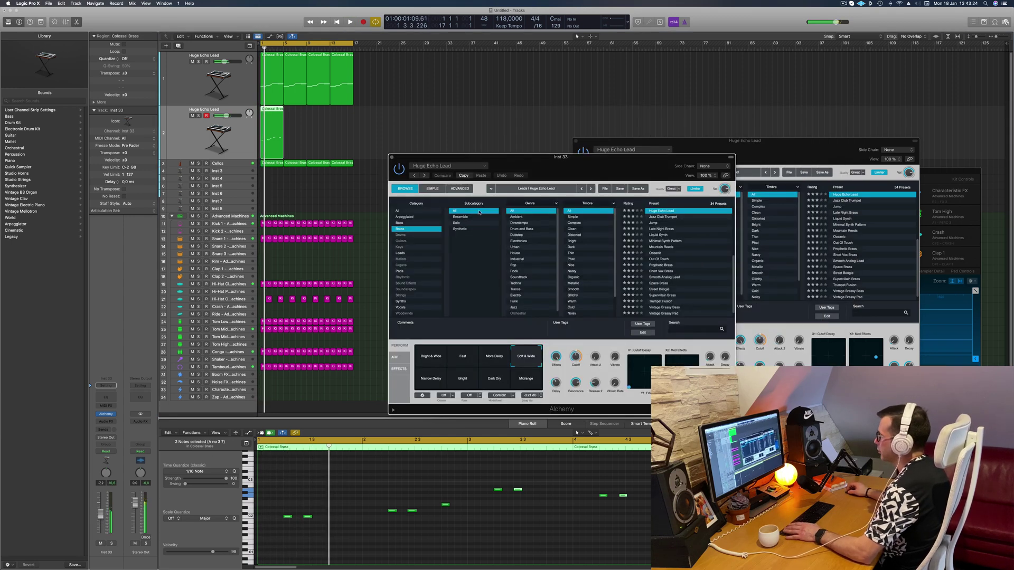
- Show Alchemy's Bass category for the duplicated track, try the Analog Bass Twister preset and load Analog Funk Bass
click(401, 224)
drag(633, 163, 652, 147)
key(space)
key(space)
key(space)
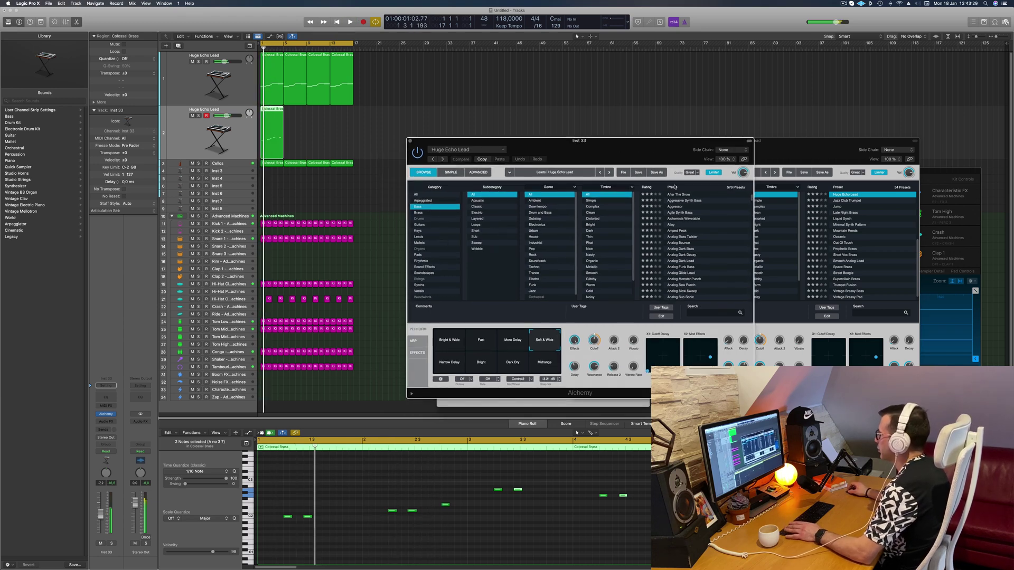
scroll(697, 212, down, 1)
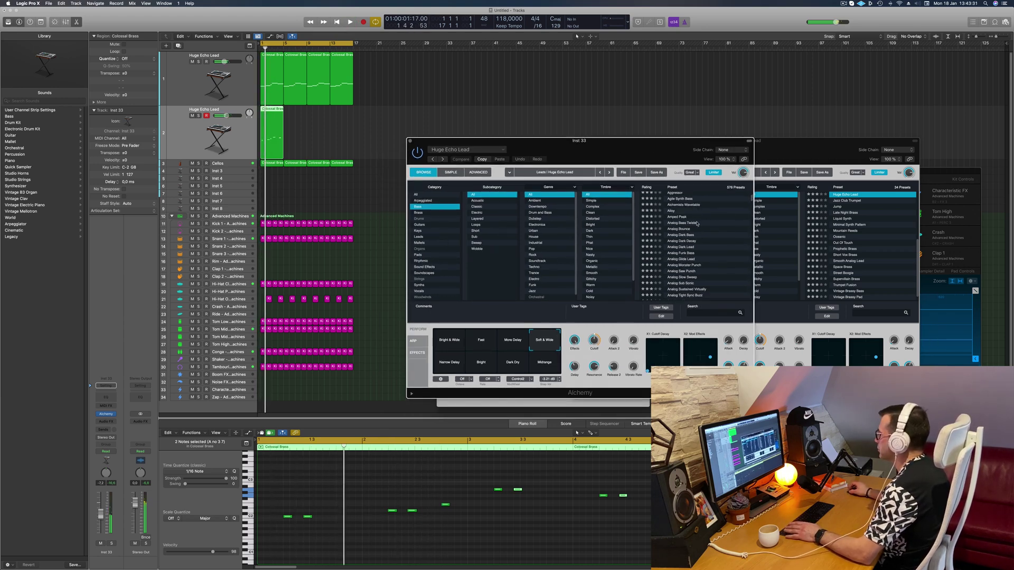
click(688, 225)
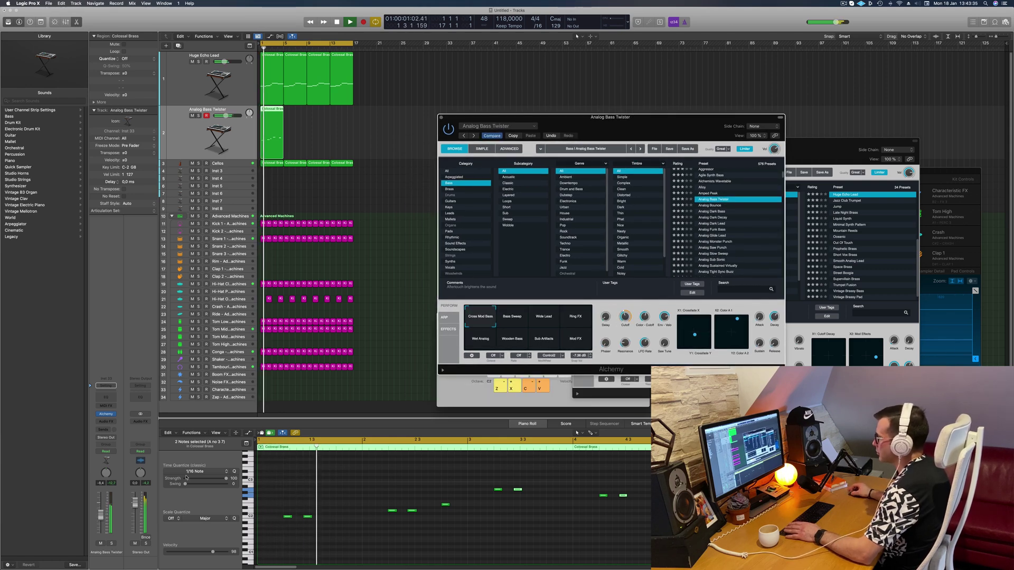
click(715, 230)
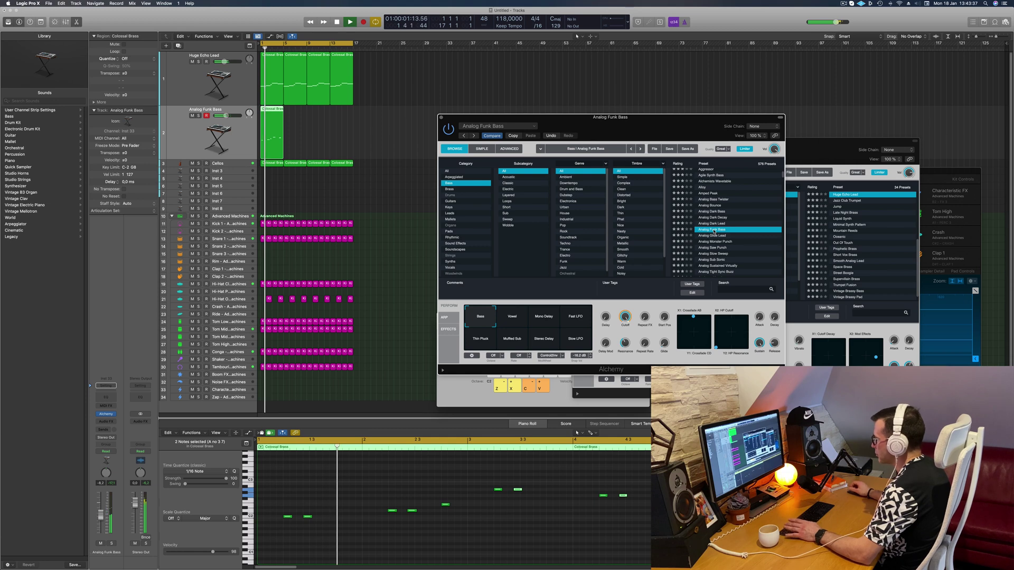
- Try the Analog Monster Punch and Analog Saw Punch presets on the duplicated bass track
scroll(736, 231, down, 3)
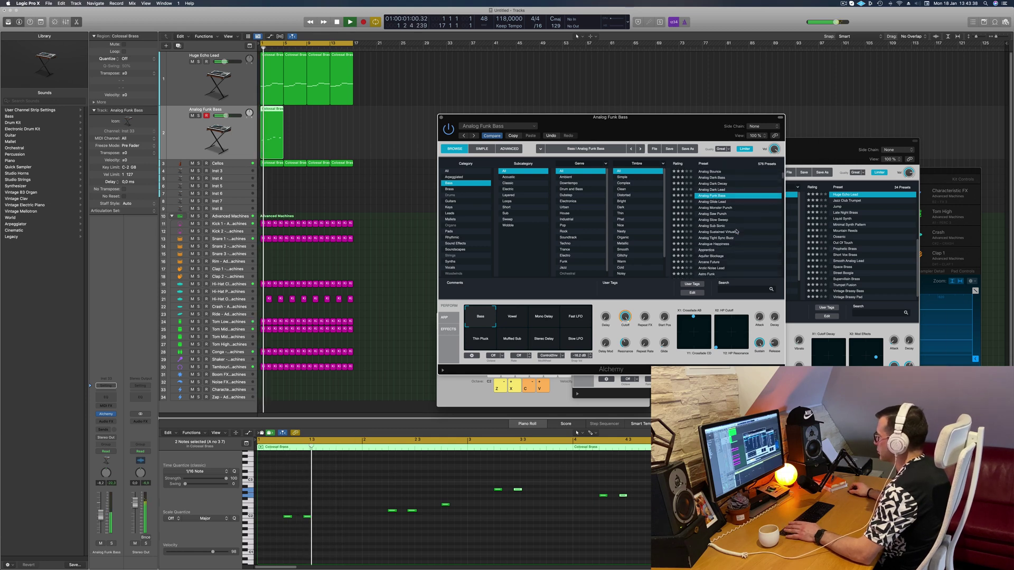
click(715, 209)
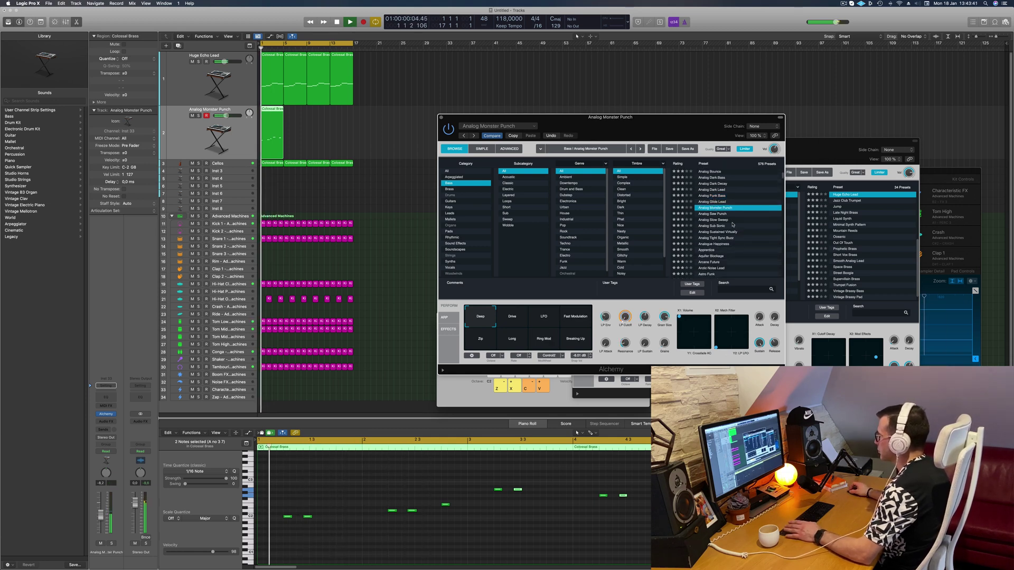
scroll(733, 225, down, 1)
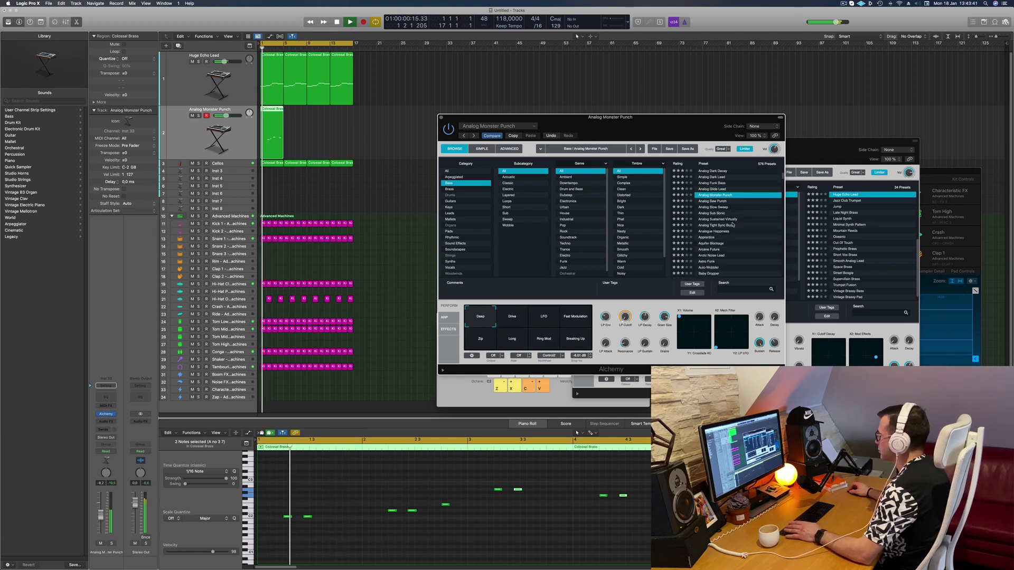
click(708, 202)
scroll(713, 214, down, 2)
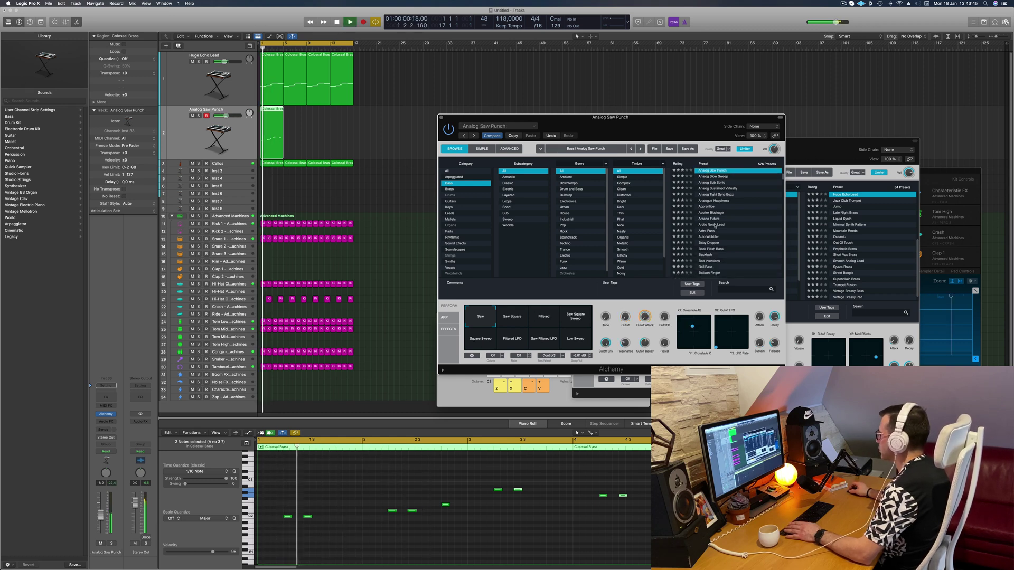
- Filter the bass presets by the Warm timbre, then load Back Flash Bass and adjust the track's volume to suit
scroll(645, 212, down, 1)
scroll(642, 227, down, 2)
click(633, 241)
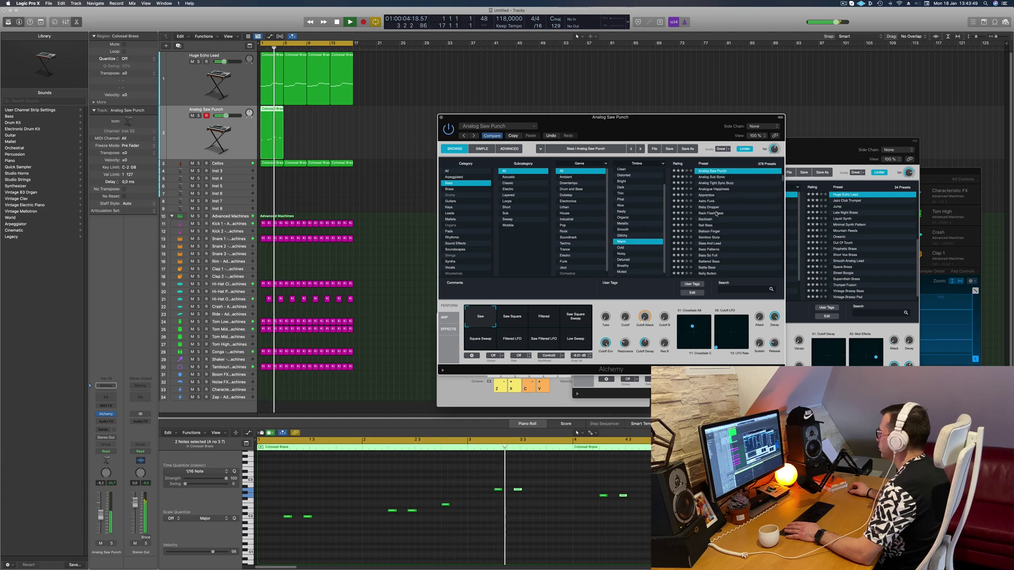
click(716, 214)
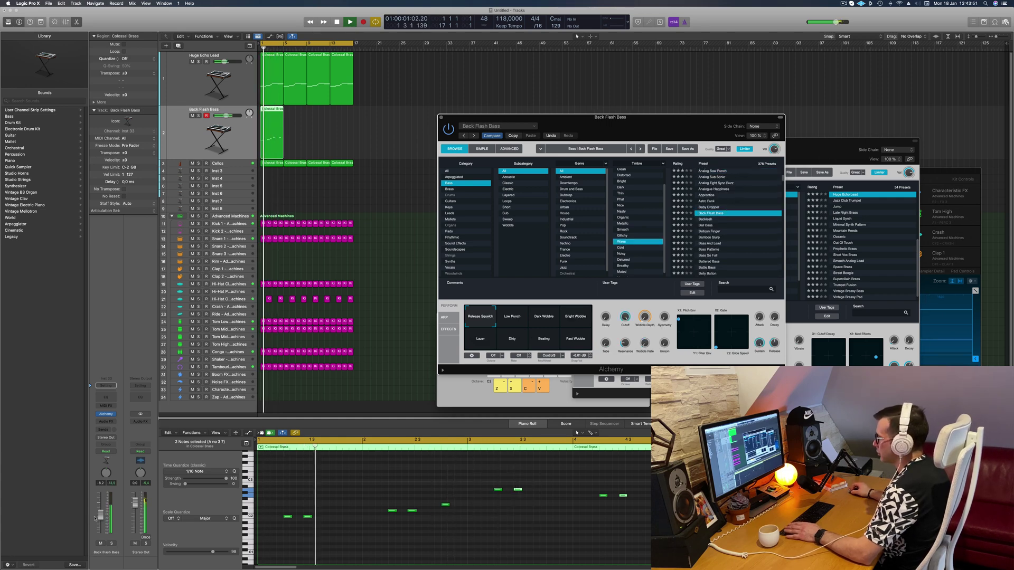
drag(100, 516, 100, 513)
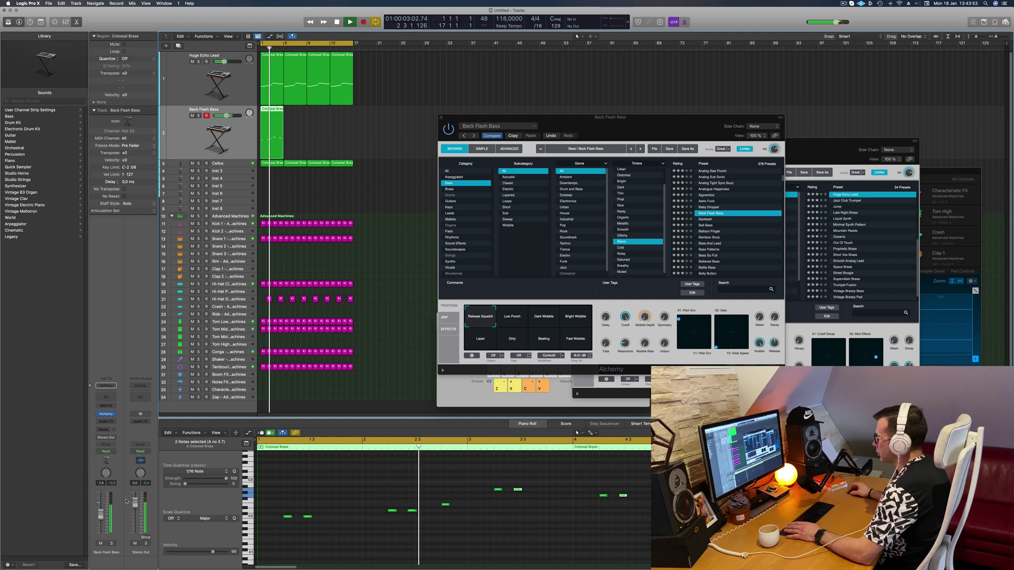
- Shift the unpaired note at the end of bar 2 slightly later, then delete it
click(446, 504)
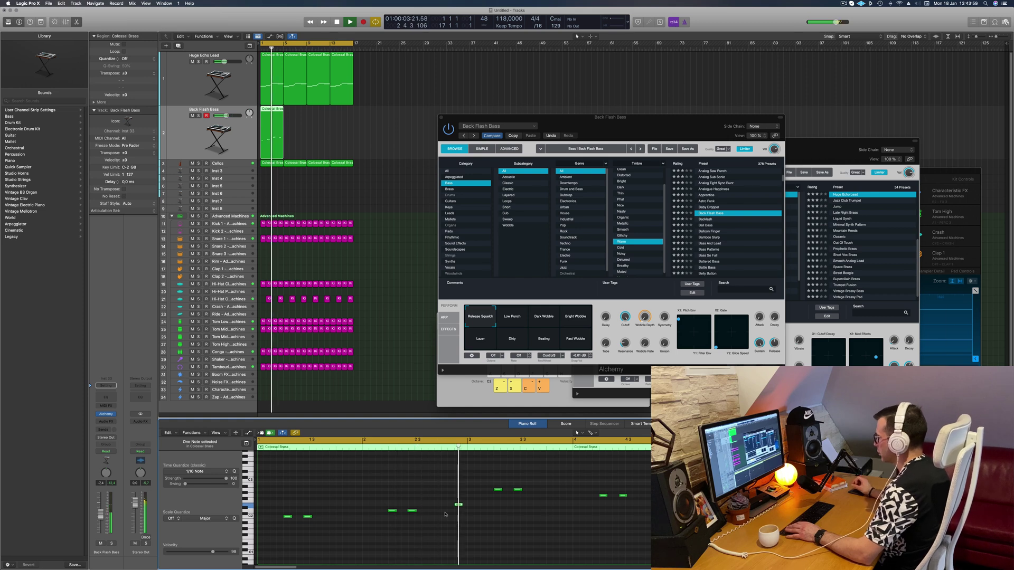
drag(448, 502, 454, 507)
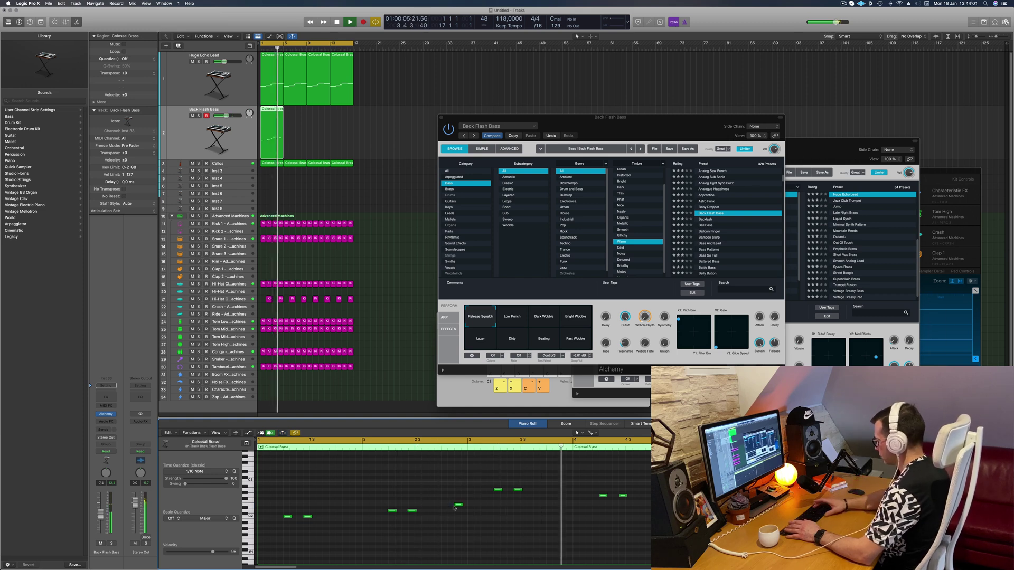
click(459, 505)
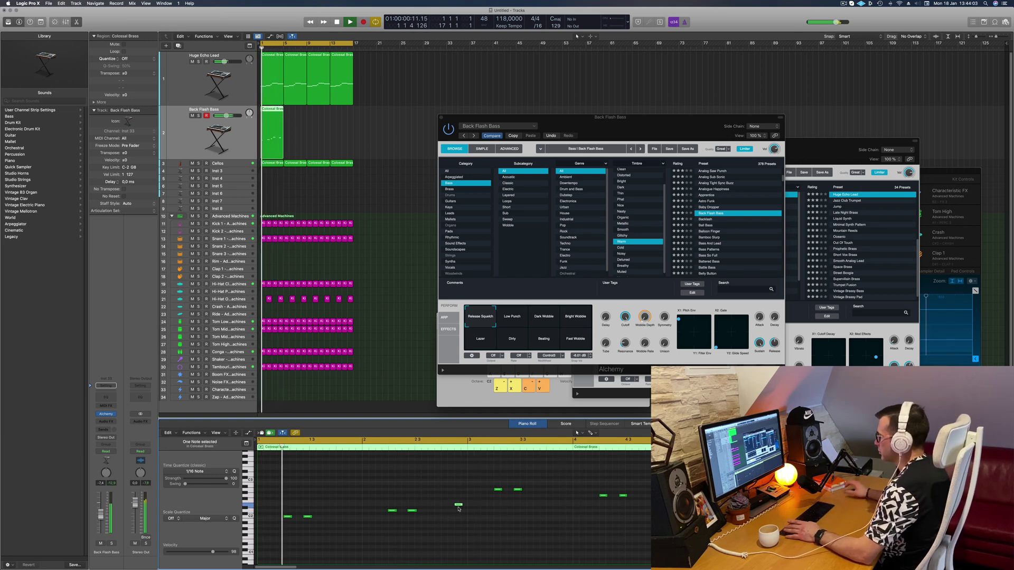
key(space)
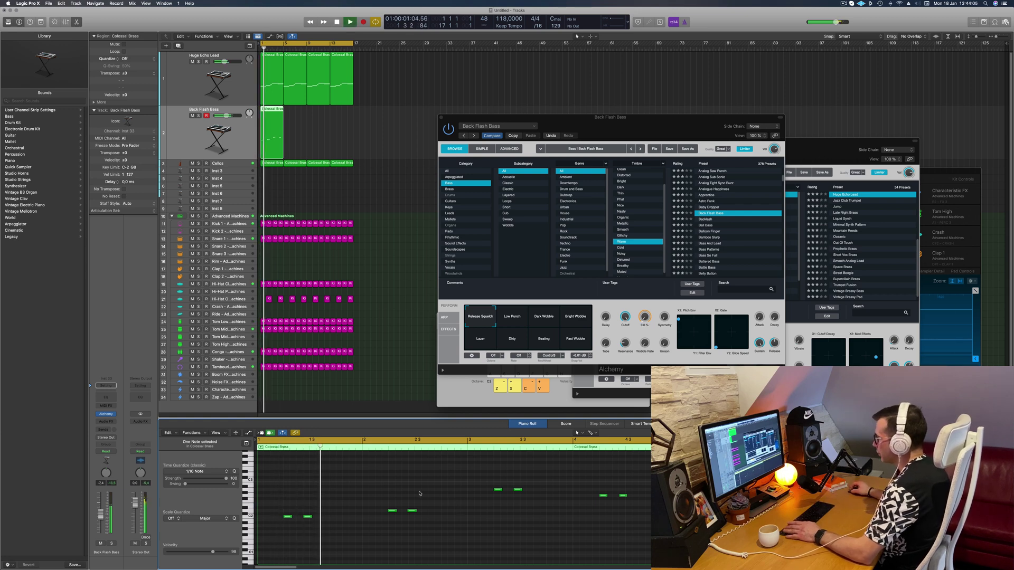
- Transpose all of the bass region's notes down one octave and raise the track's volume slightly
key(super+a)
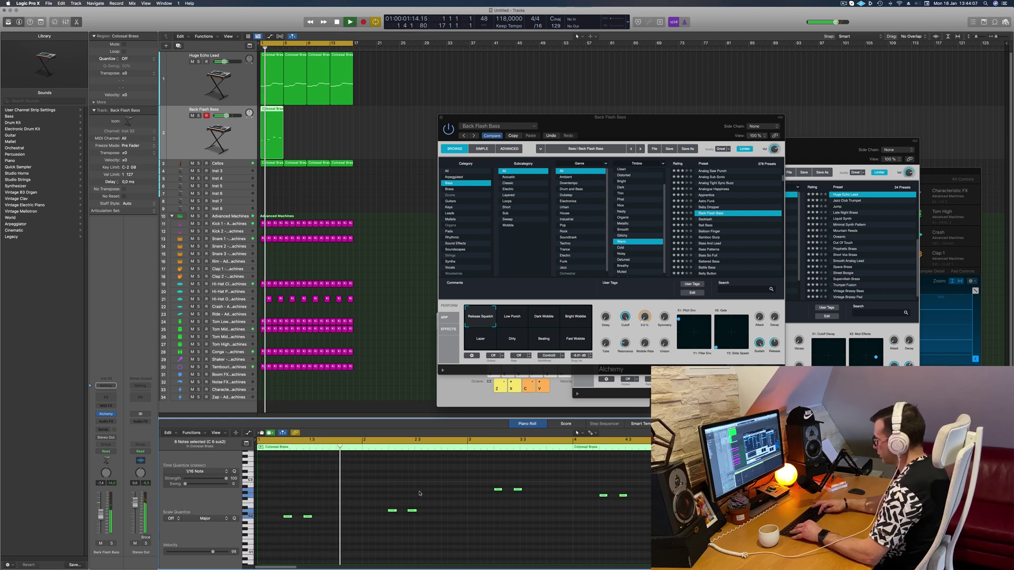
key(shift+alt+Down)
key(space)
key(space)
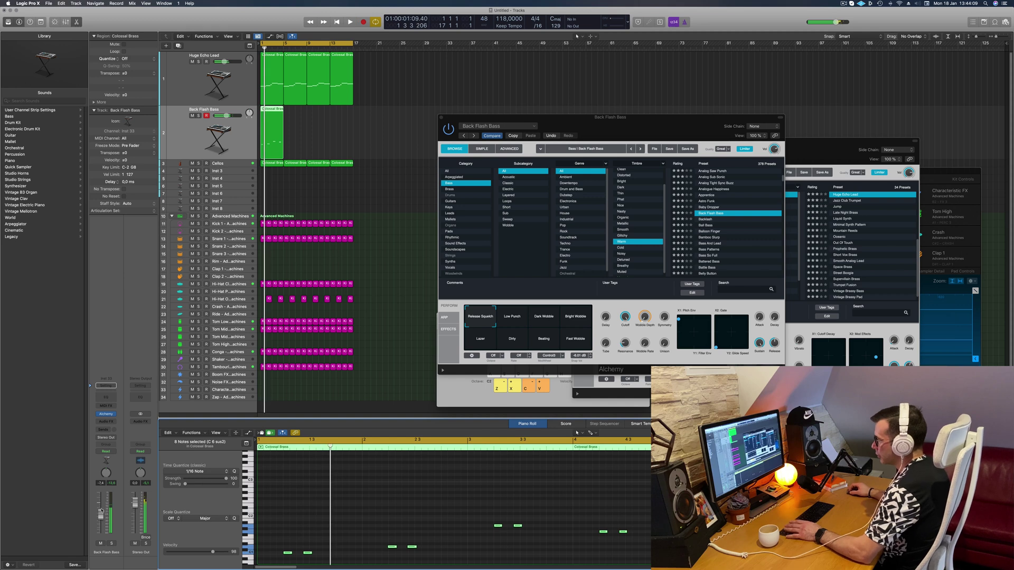
drag(101, 513, 100, 512)
key(space)
key(space)
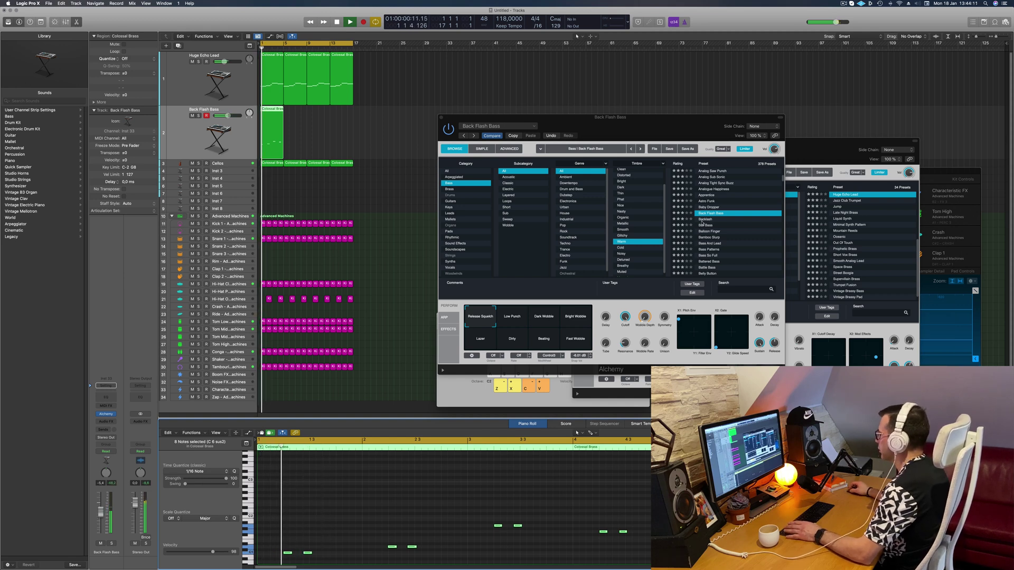
- Try the Backlash, Ball Bass and Bass And Lead presets on the bass track during playback
click(703, 220)
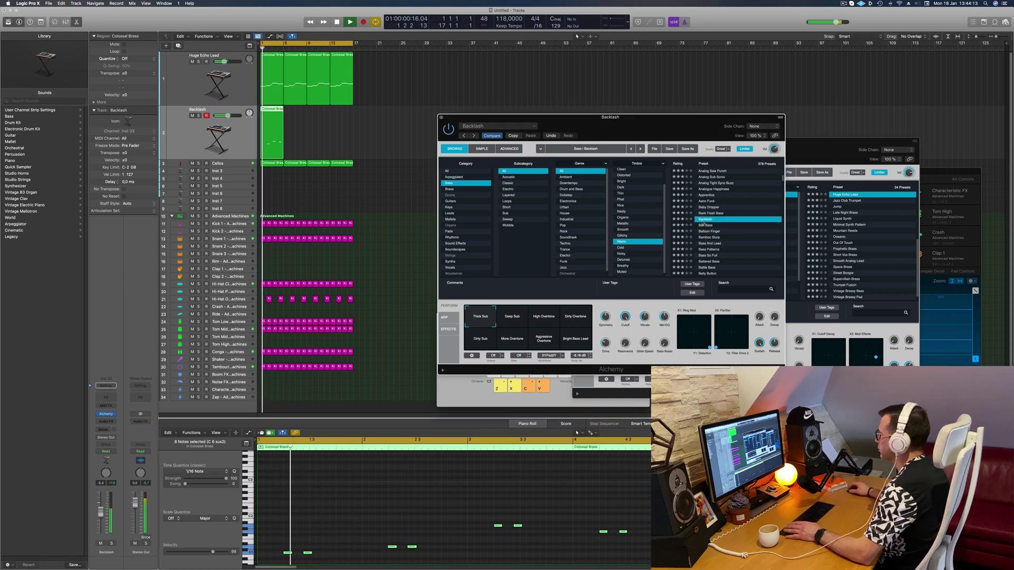
click(708, 226)
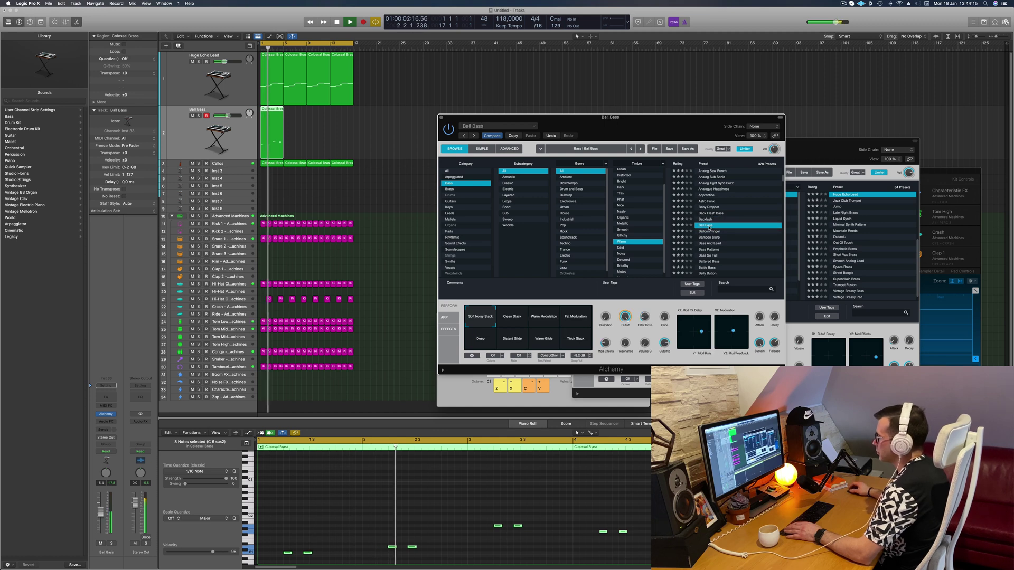
key(Return)
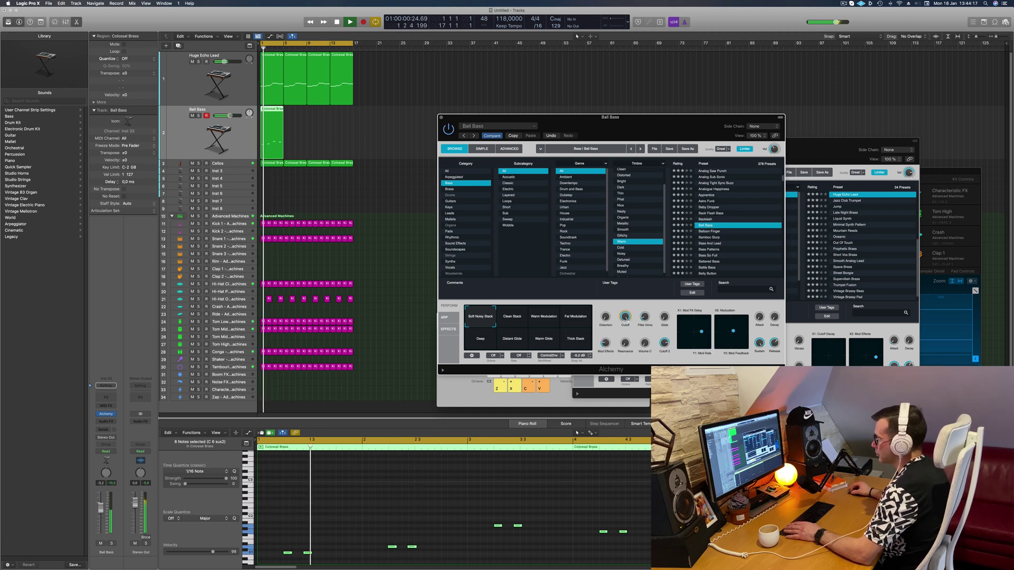
click(711, 244)
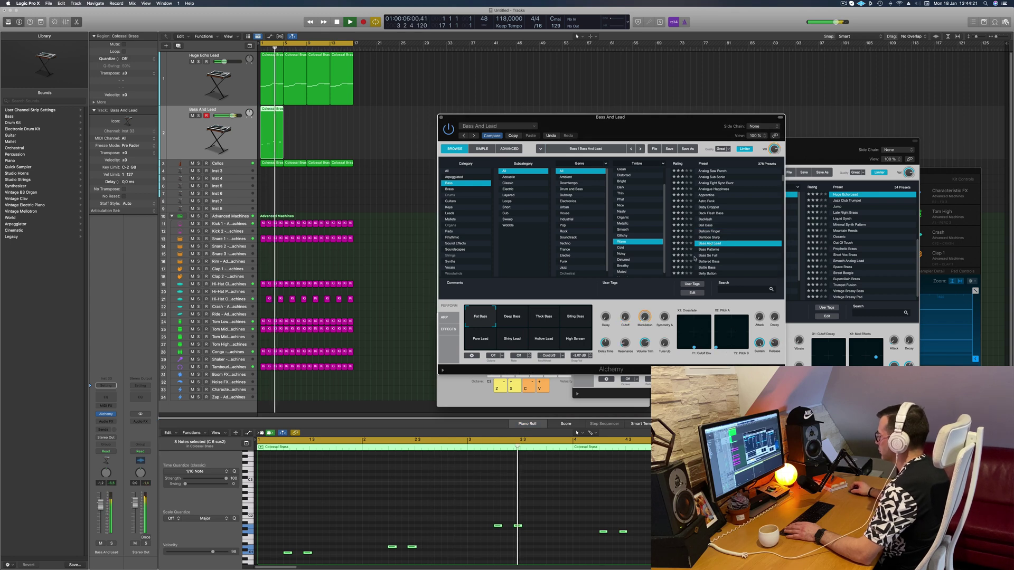
click(435, 350)
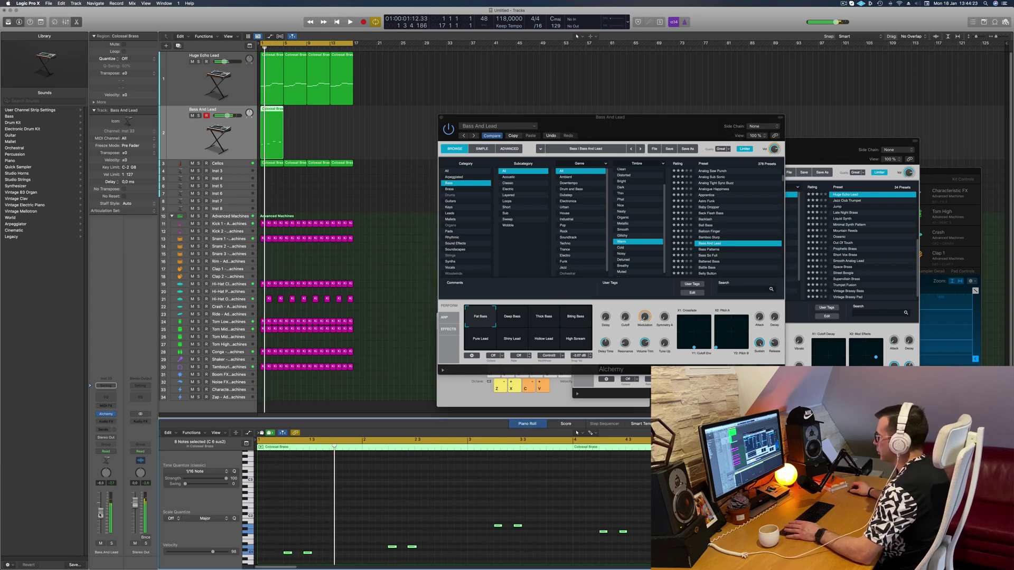
- Try the Big Boss and Bold Bass presets on the bass track
scroll(745, 232, down, 3)
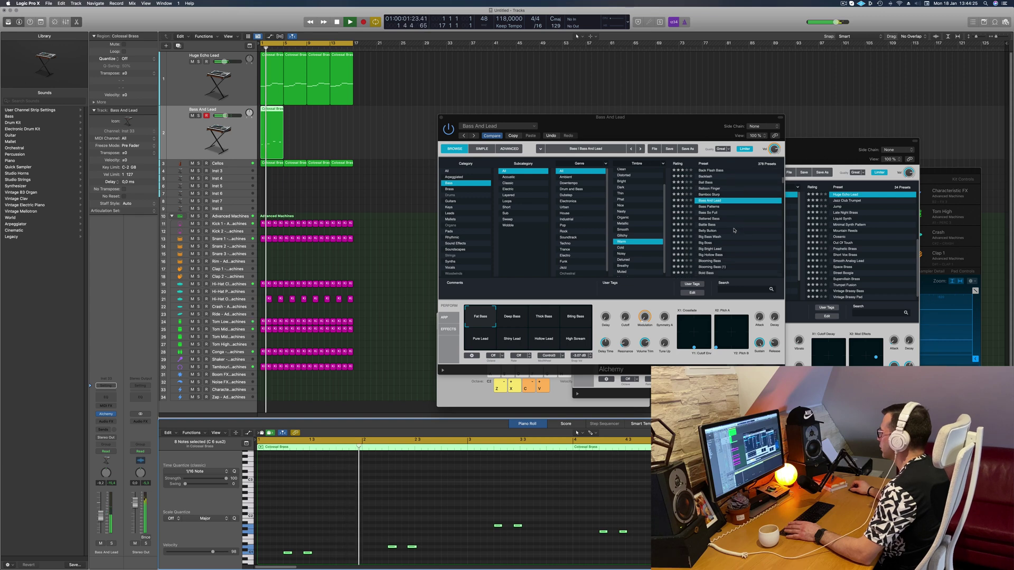
scroll(705, 224, down, 2)
click(704, 223)
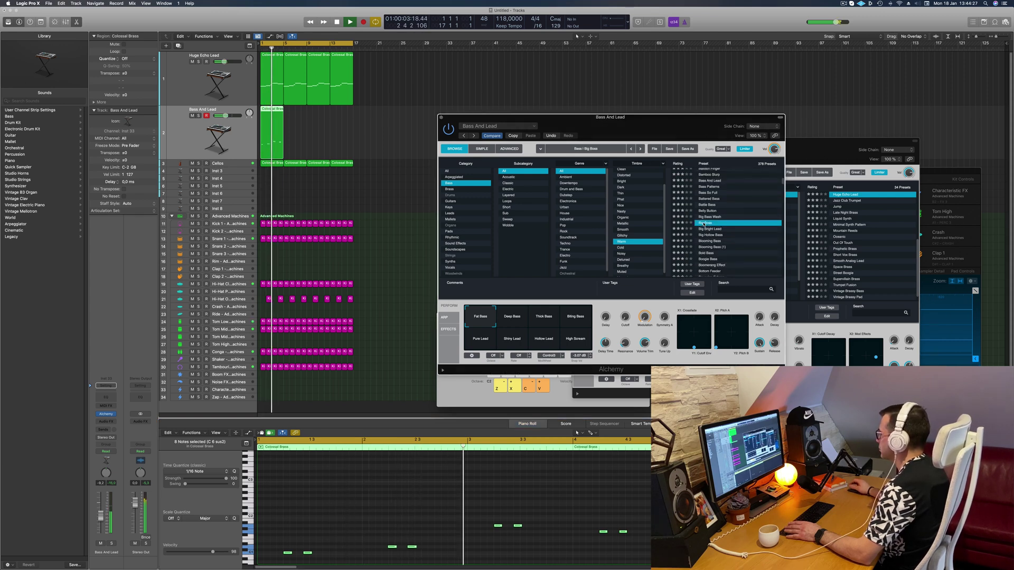
scroll(718, 232, down, 3)
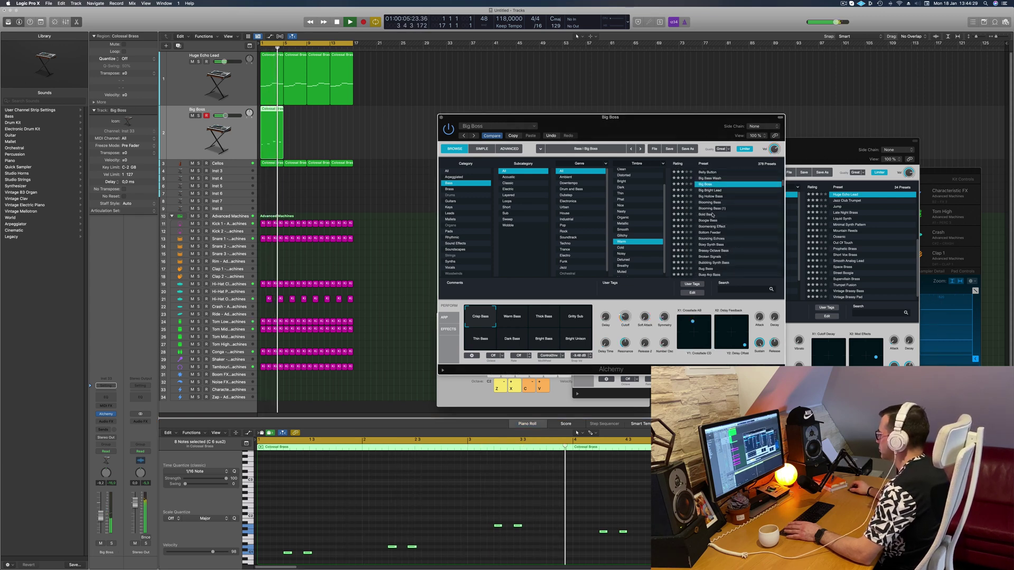
click(711, 215)
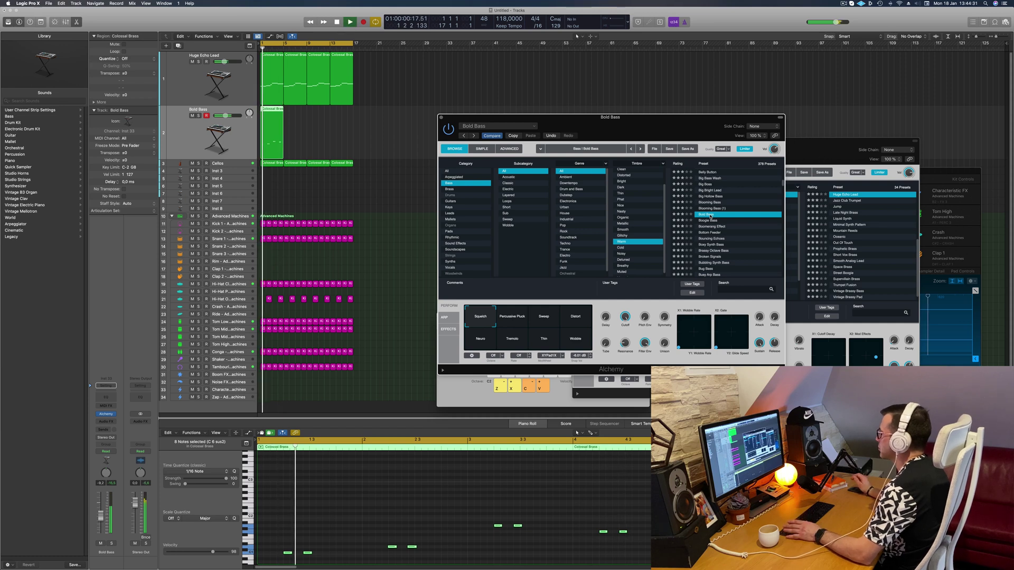
- Try the Brassy Octave Bass preset with its Bright Dirty Stab and Bright Dirty Wobble variations
scroll(725, 217, down, 1)
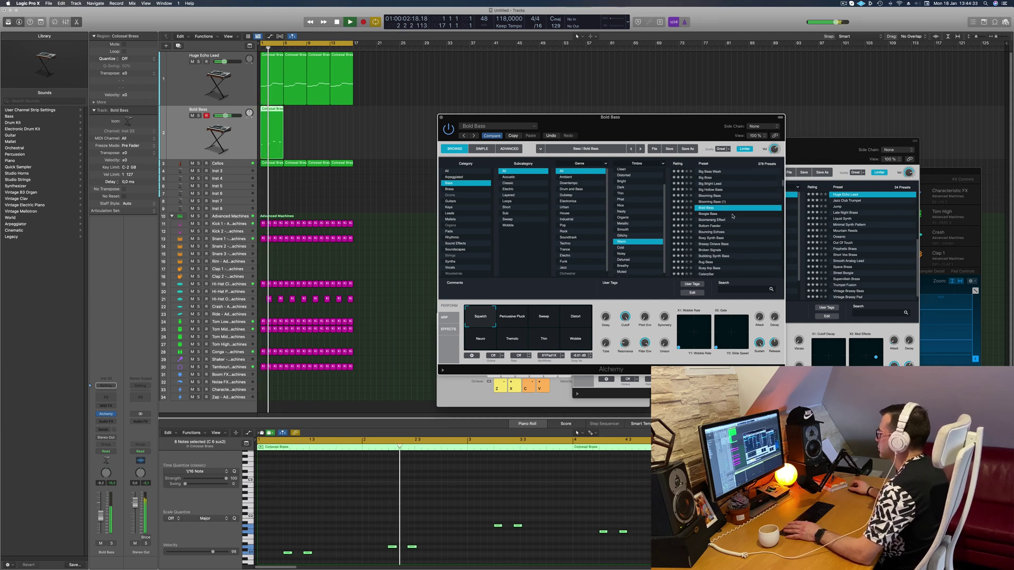
scroll(734, 222, down, 2)
click(721, 232)
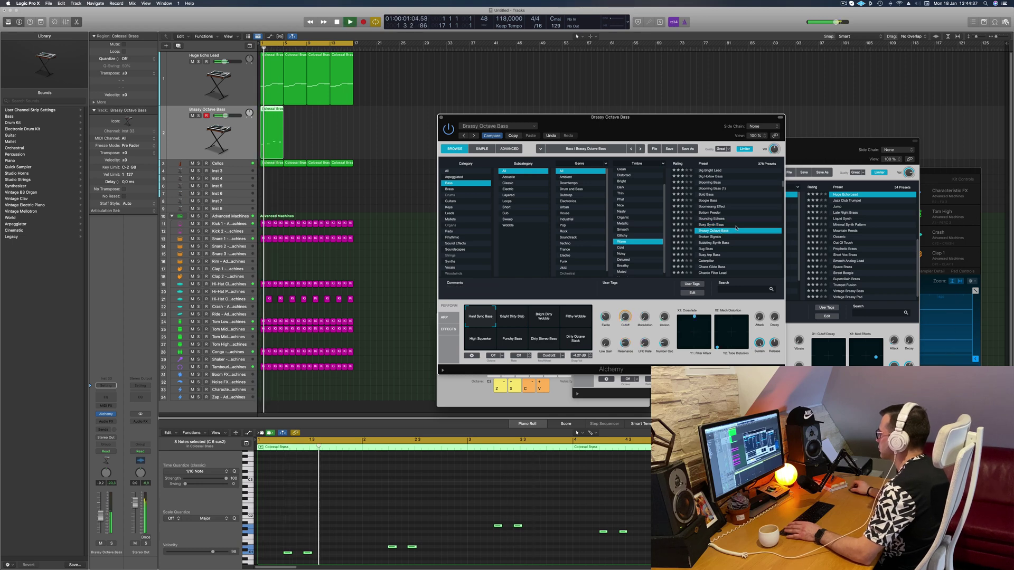
scroll(721, 232, down, 3)
click(512, 318)
click(539, 318)
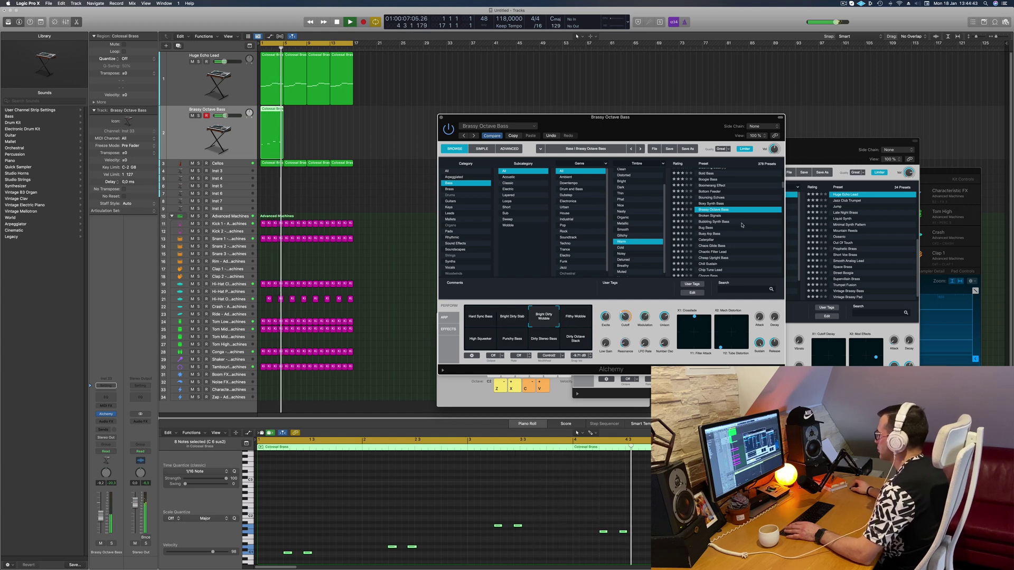
- Try the Bug Bass and Classic Acid Patterns presets, then load Classic Funk Synth Bass
click(707, 228)
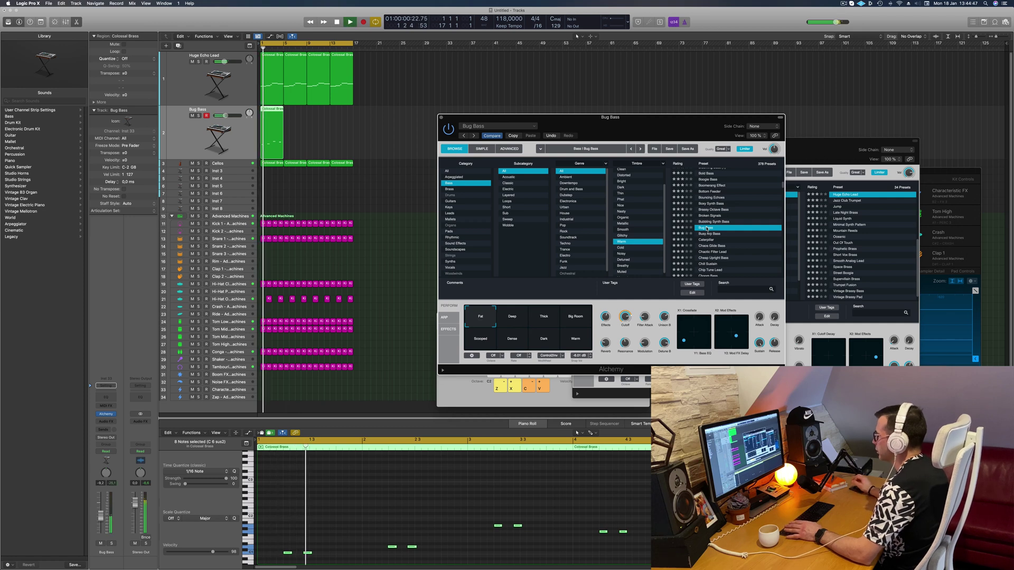
scroll(723, 236, down, 3)
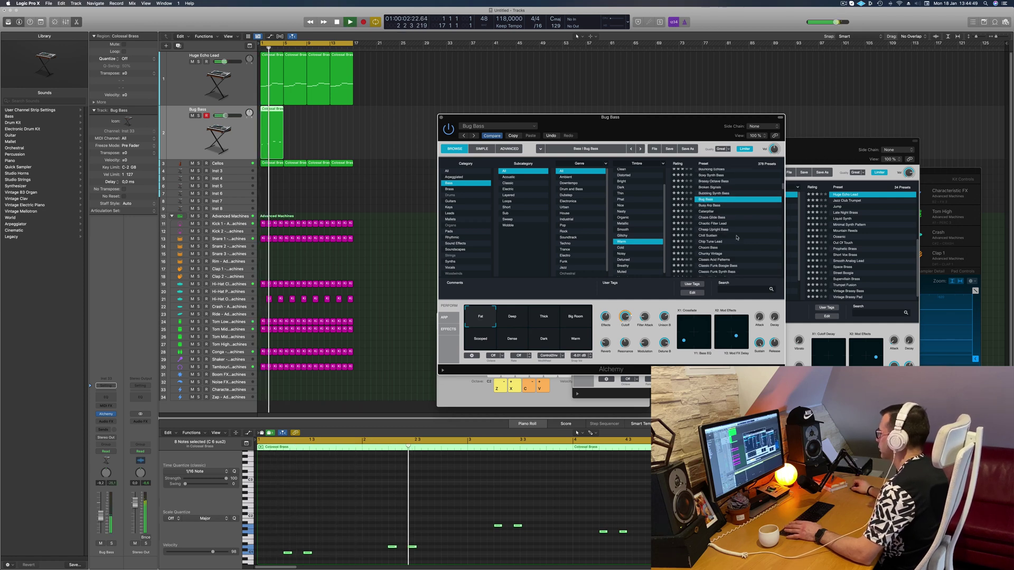
scroll(737, 237, down, 2)
click(736, 239)
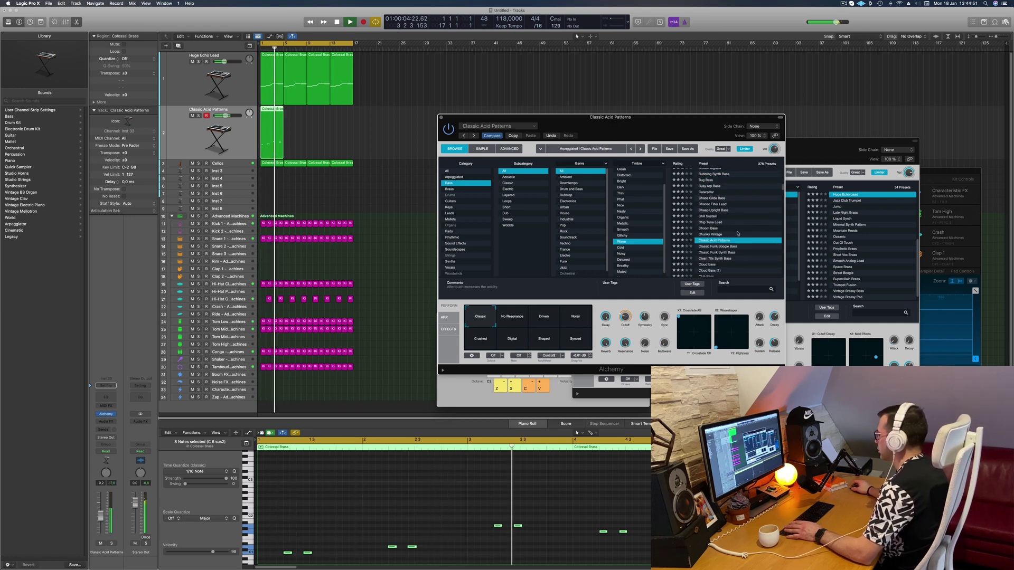
scroll(767, 234, down, 3)
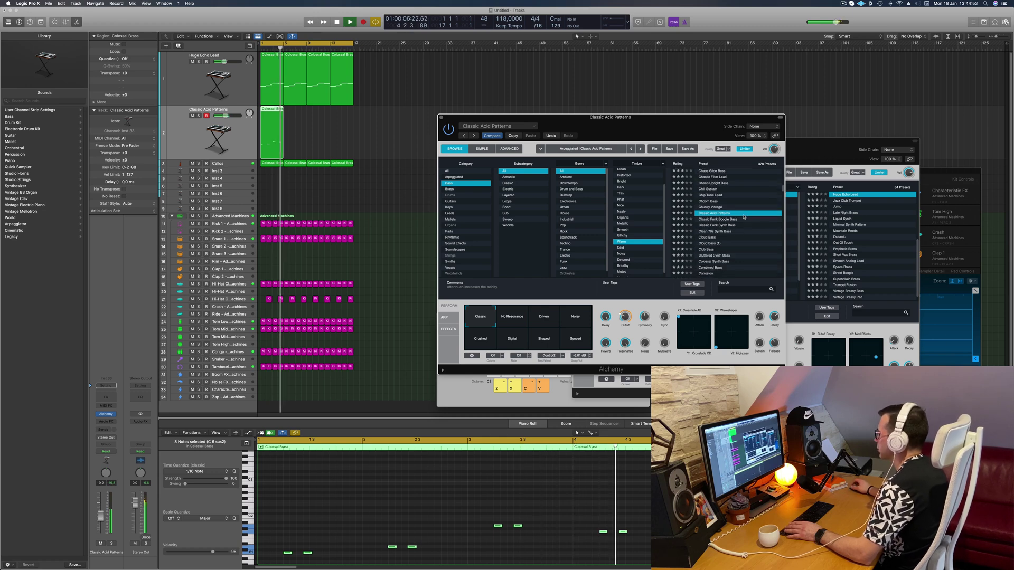
click(728, 226)
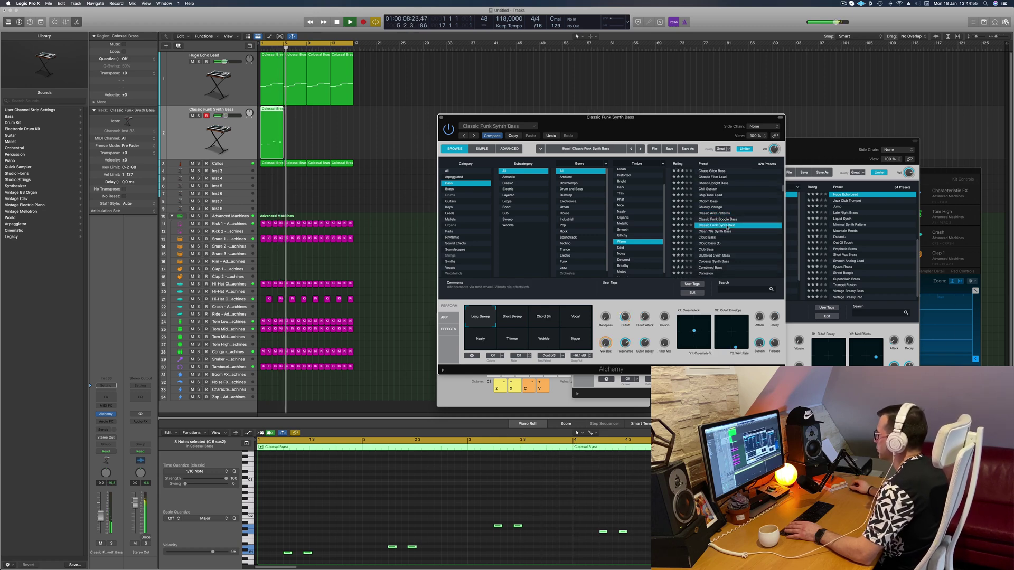
- Copy the four-bar bass region along its track until it fills all sixteen bars
alt+drag(266, 117, 337, 119)
click(274, 110)
- Filter the bass presets by the Simple timbre, try 808 Bass (1) and load 808 Mutation Bass
scroll(644, 179, up, 3)
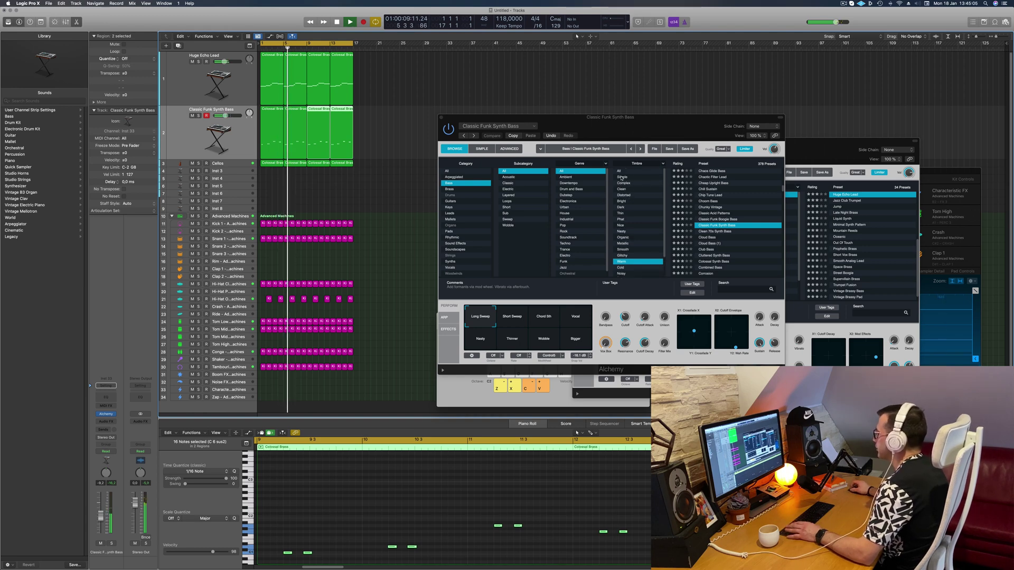
click(621, 178)
scroll(722, 176, up, 10)
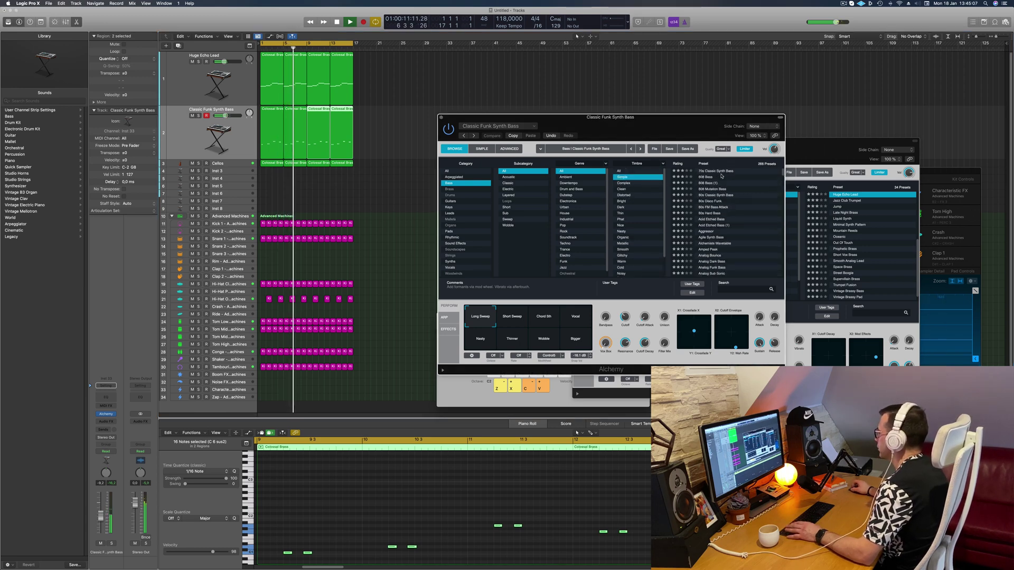
click(708, 182)
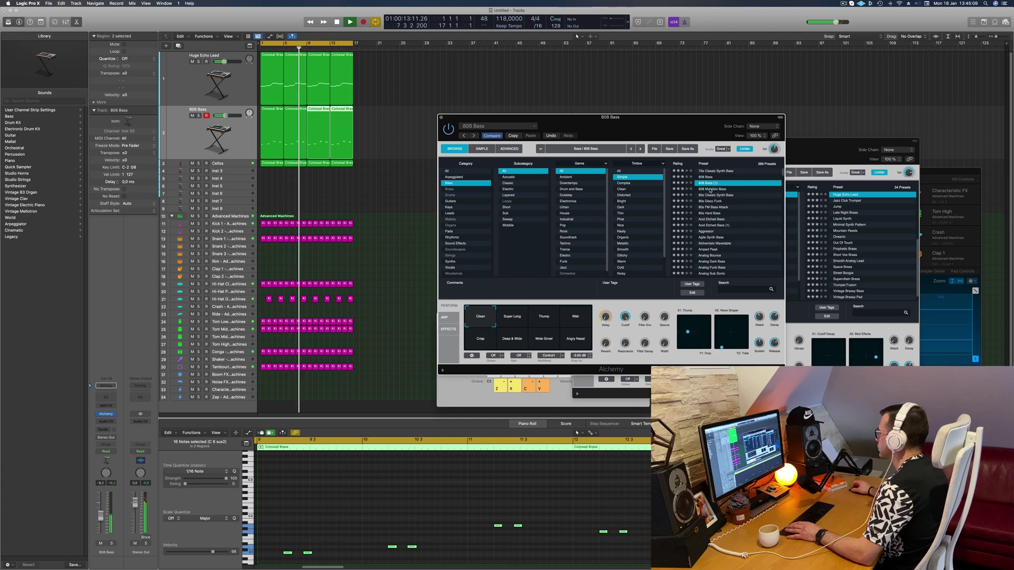
click(710, 189)
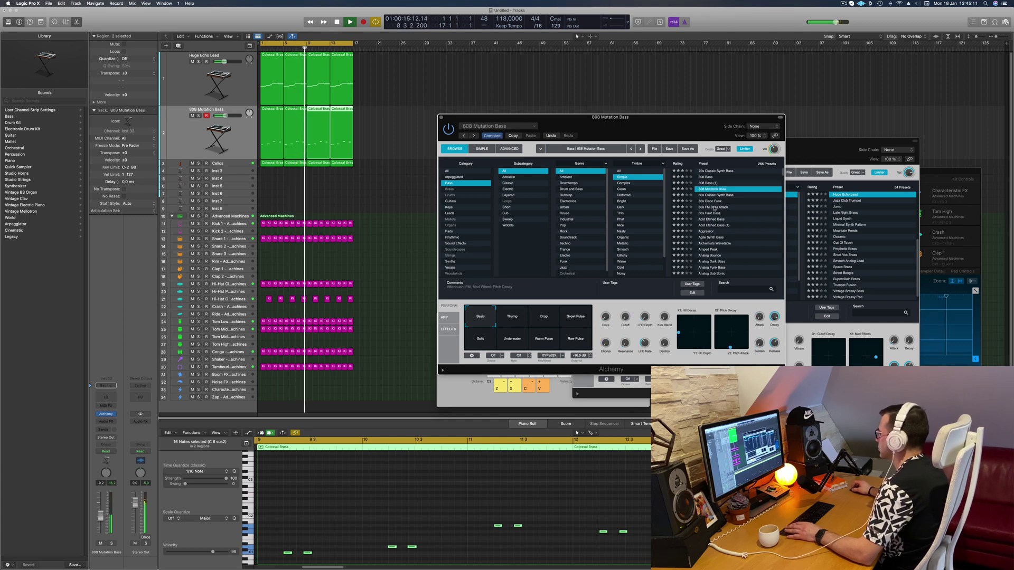
- Try the 80s FM Bass Attack preset at an adjusted track volume, auditioning all four bass regions from the start
click(714, 207)
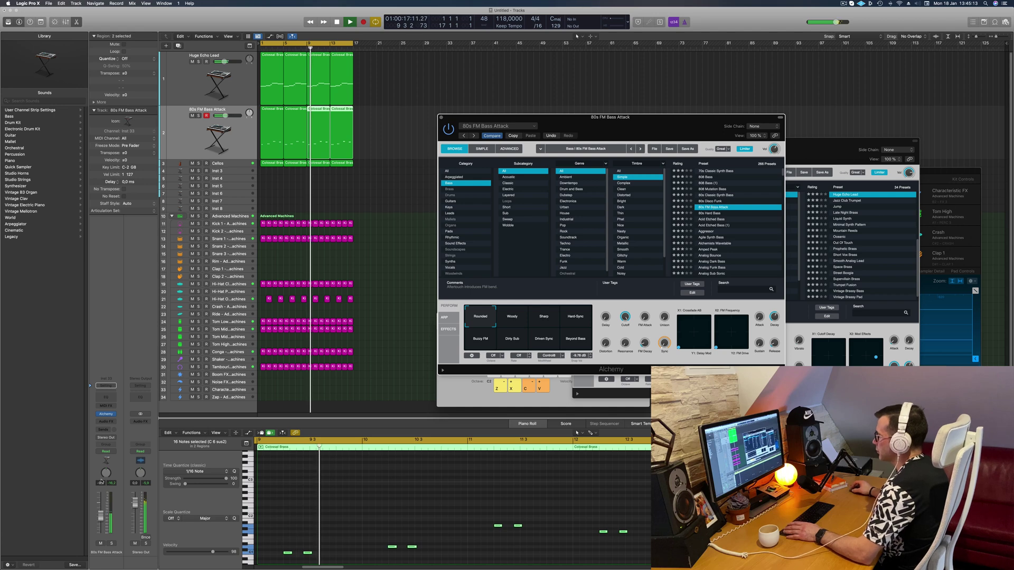
key(Return)
click(103, 506)
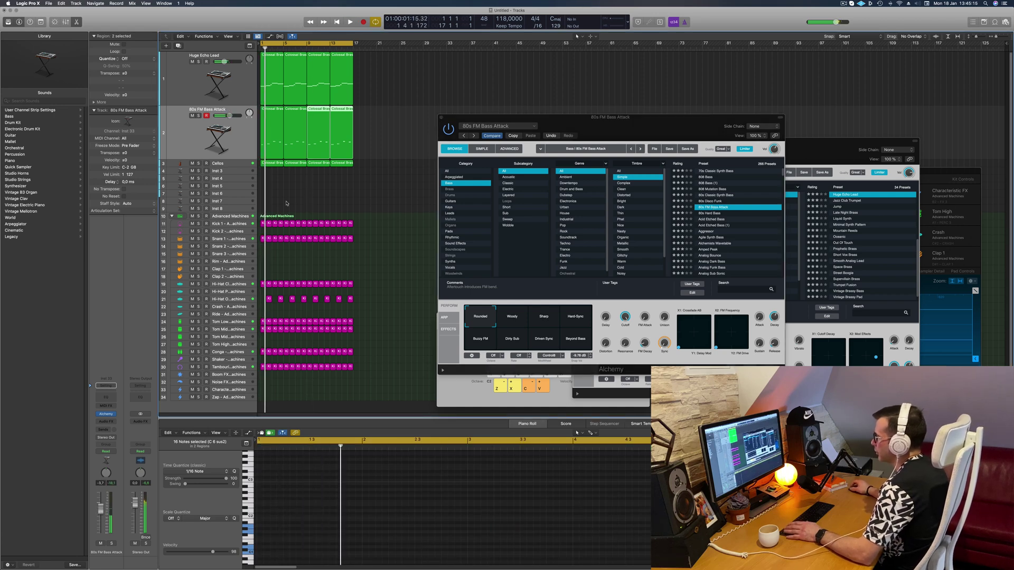
drag(375, 131, 263, 141)
scroll(333, 501, down, 3)
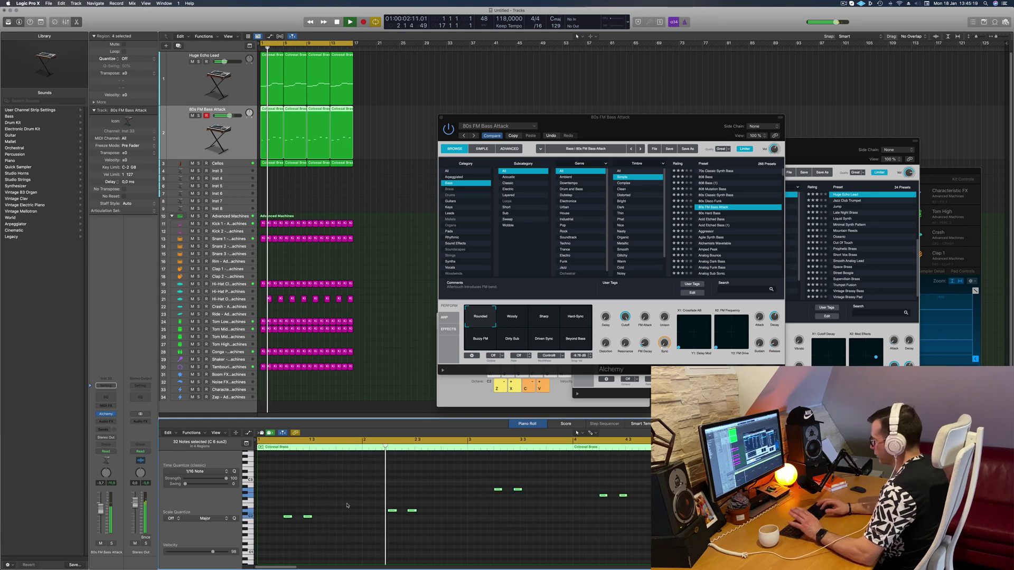
key(Return)
scroll(349, 505, up, 3)
key(Return)
- Try the Acid Etched Bass and Aggressor presets, then load Analog Bounce and lower its track volume
click(711, 220)
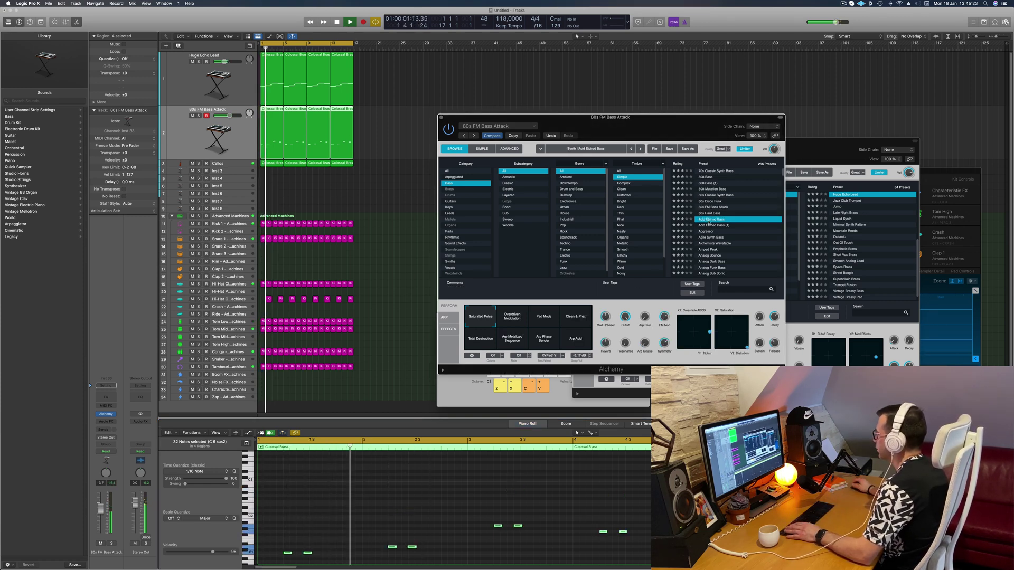
click(736, 231)
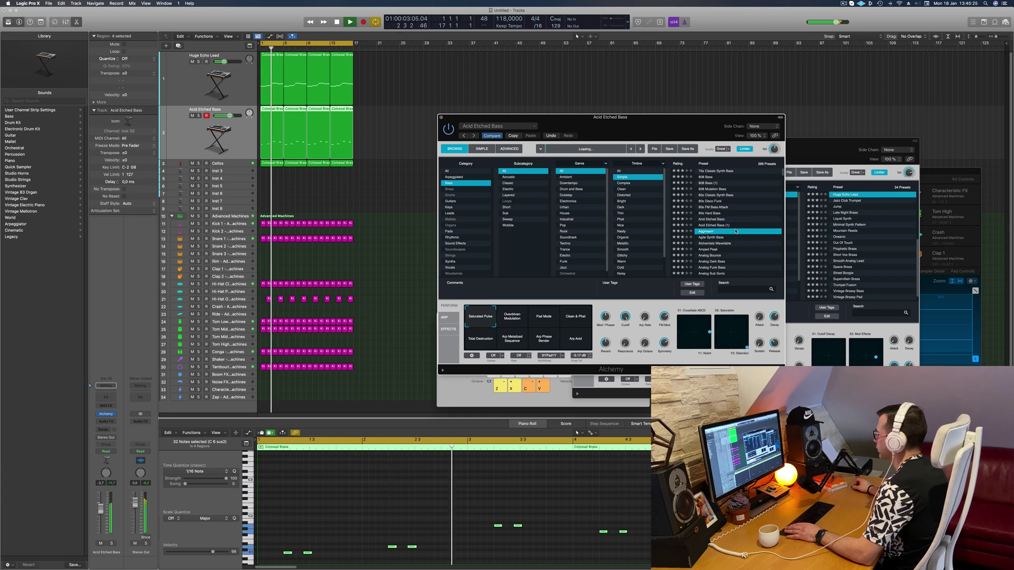
scroll(739, 232, down, 2)
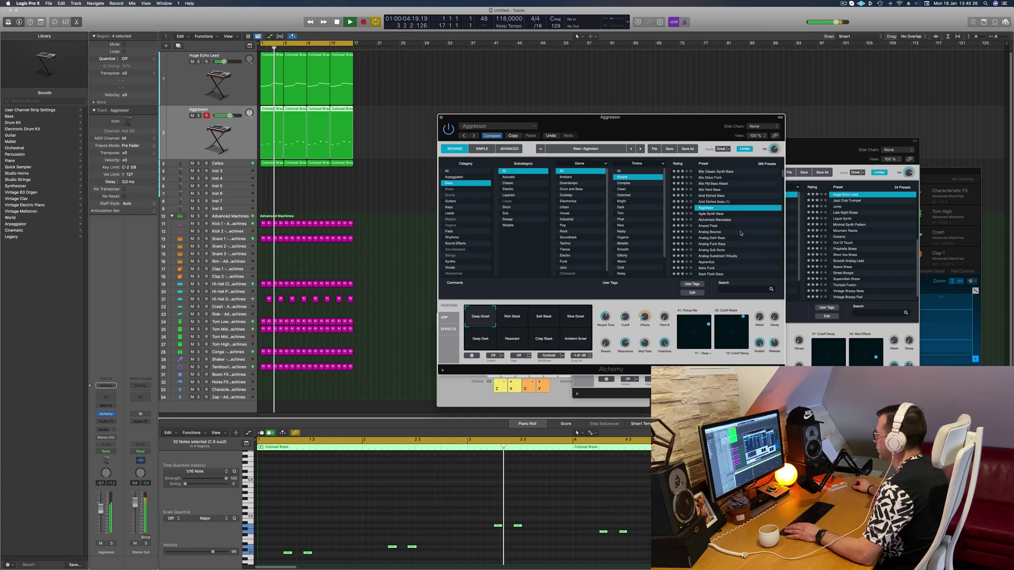
click(706, 233)
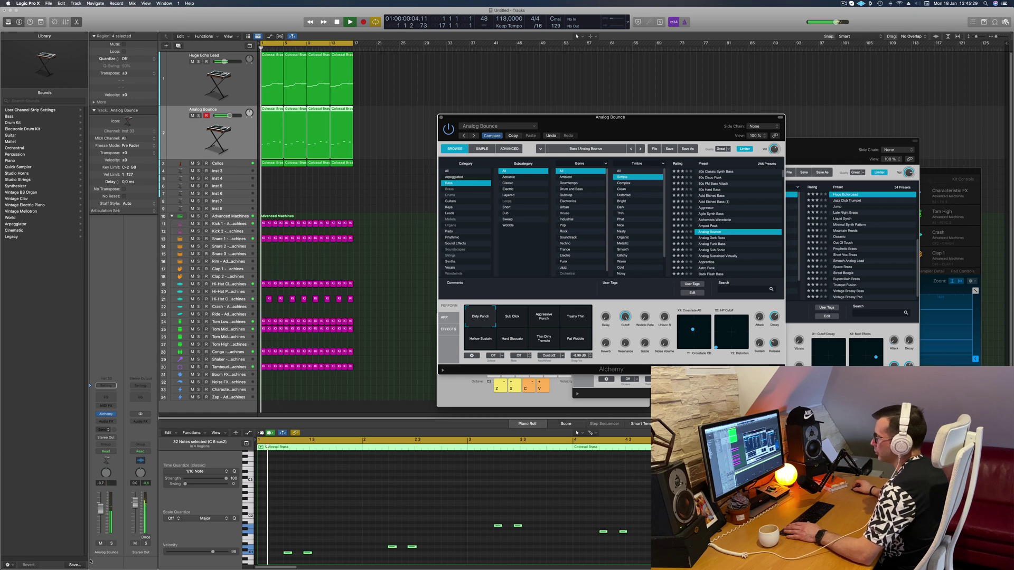
drag(100, 509, 100, 517)
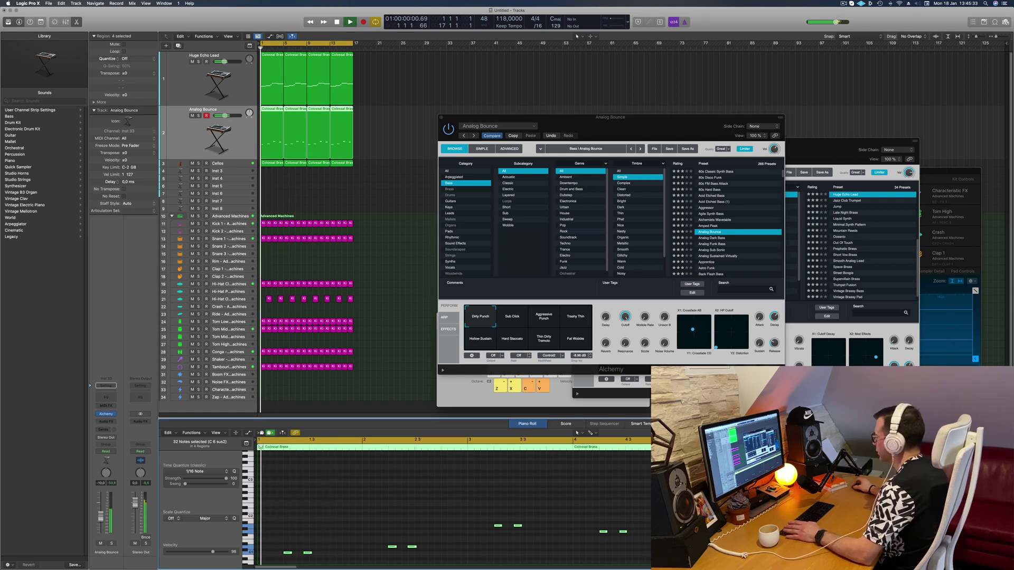
- Adjust the decay, release and sustain of the Analog Bounce preset while listening to the bass
click(775, 336)
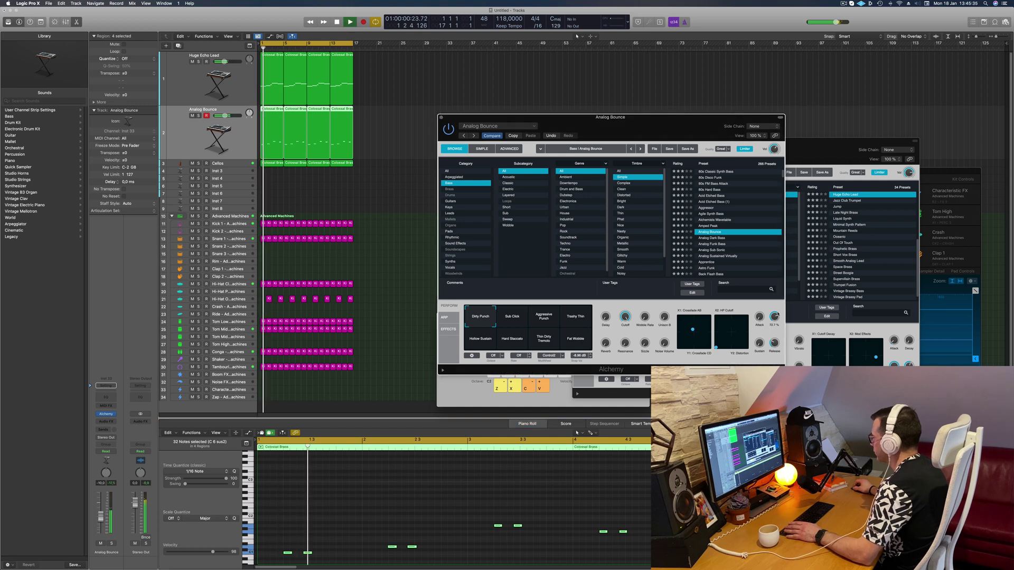
key(space)
key(space)
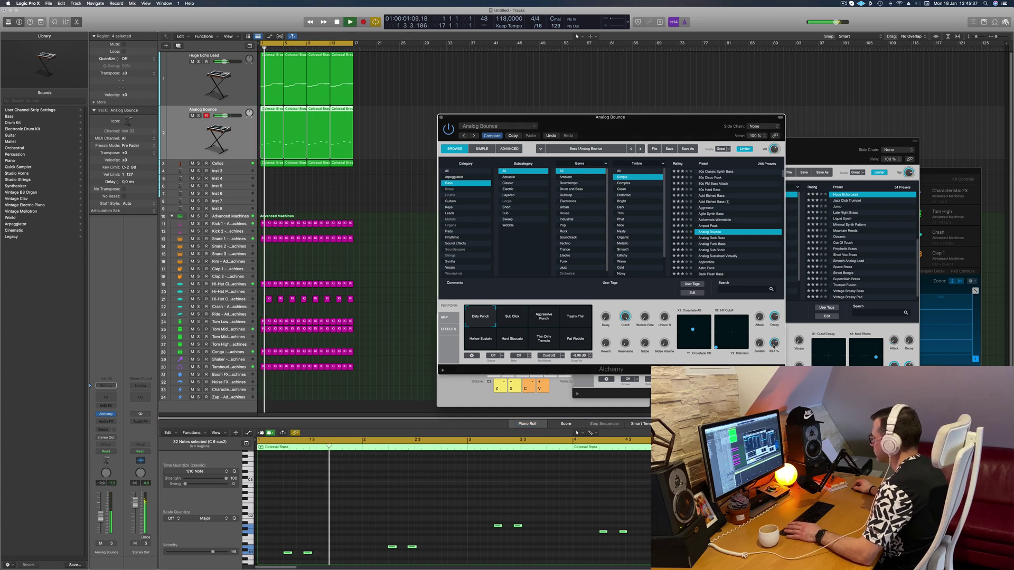
drag(775, 342, 776, 347)
key(Return)
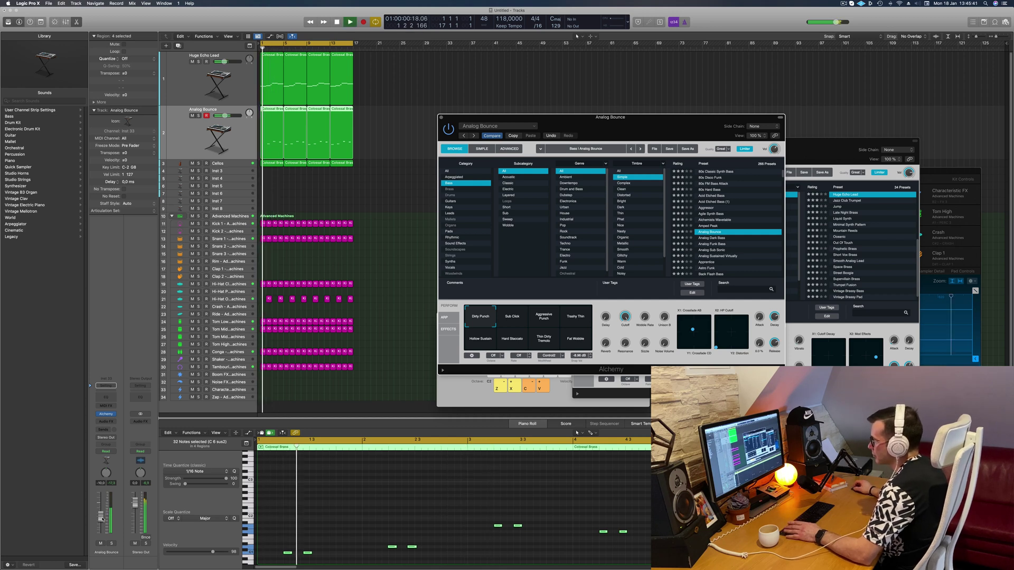
- Balance the Analog Bounce track's volume against the rest of the mix during playback
drag(99, 516, 99, 516)
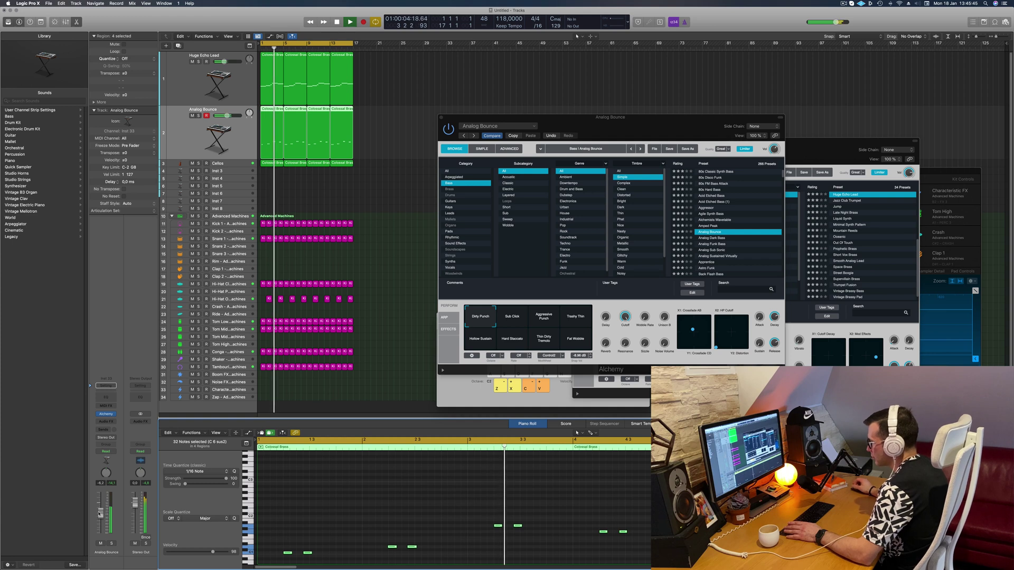
drag(99, 514, 98, 523)
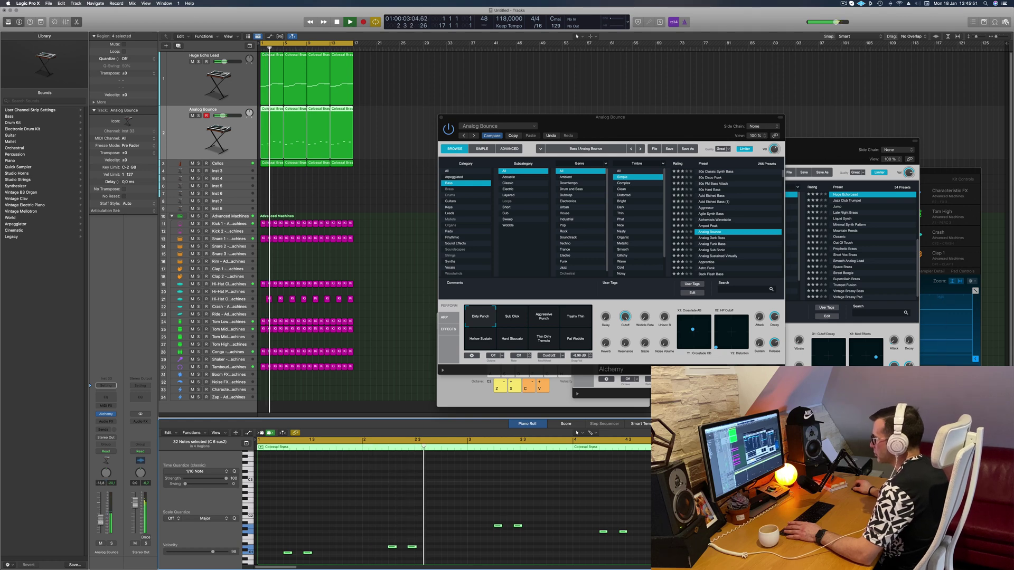
drag(517, 121, 418, 225)
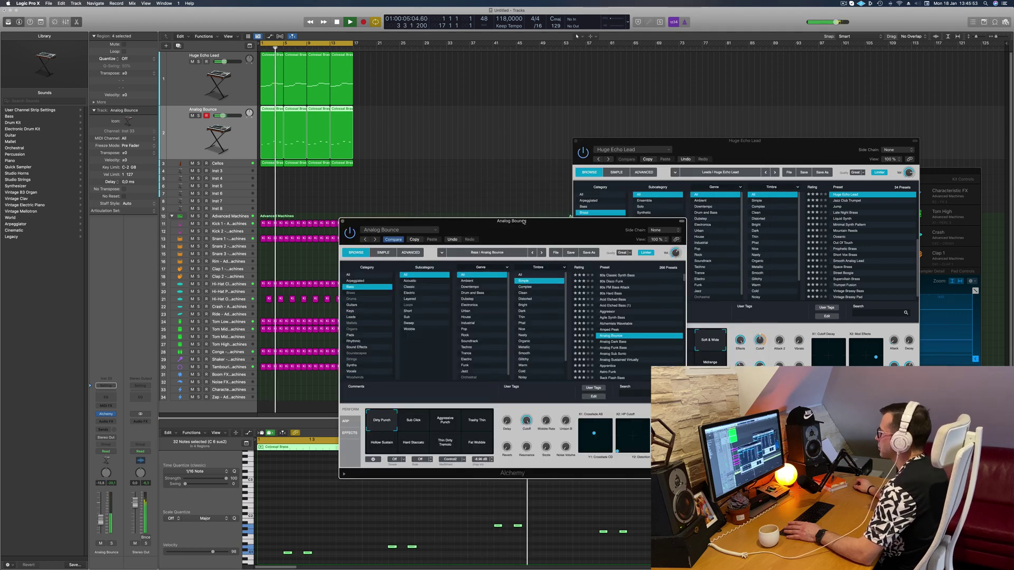
key(space)
drag(99, 520, 99, 517)
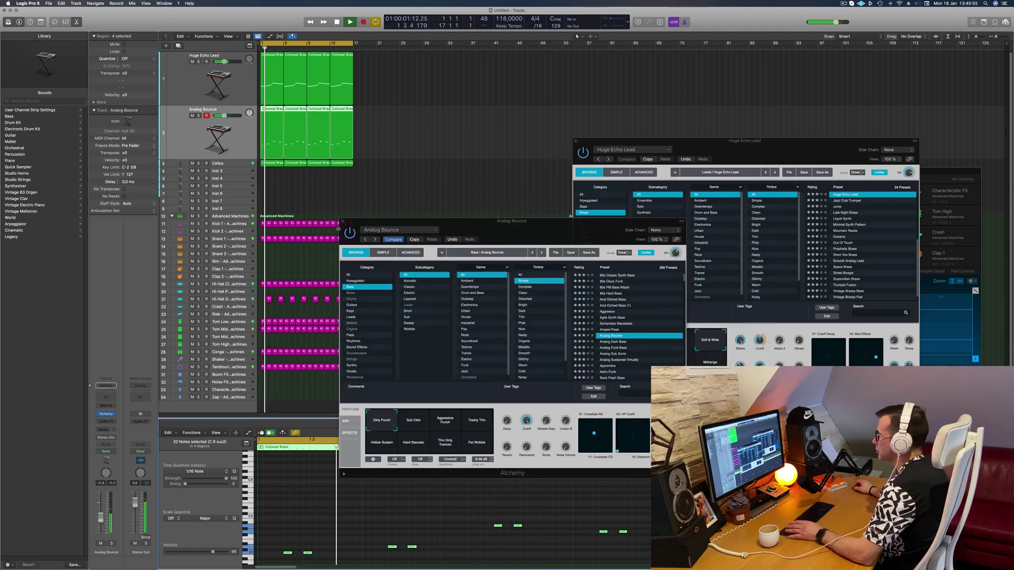
- Close the Analog Bounce and Huge Echo Lead synth windows
click(342, 223)
key(super+k)
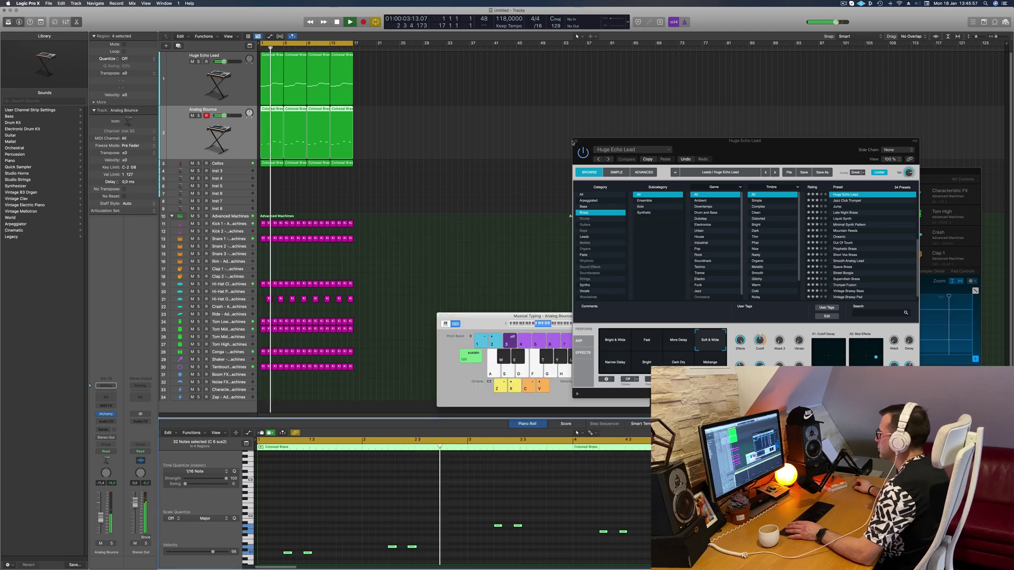
click(575, 141)
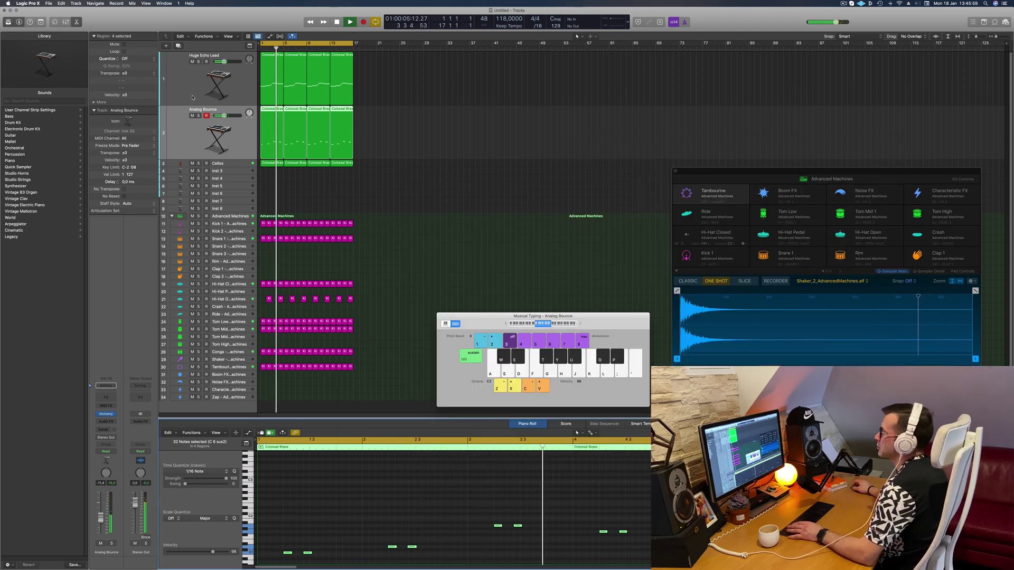
- Duplicate the Cellos track and copy its four regions onto the new track
click(193, 103)
click(193, 122)
click(192, 98)
click(187, 163)
key(Return)
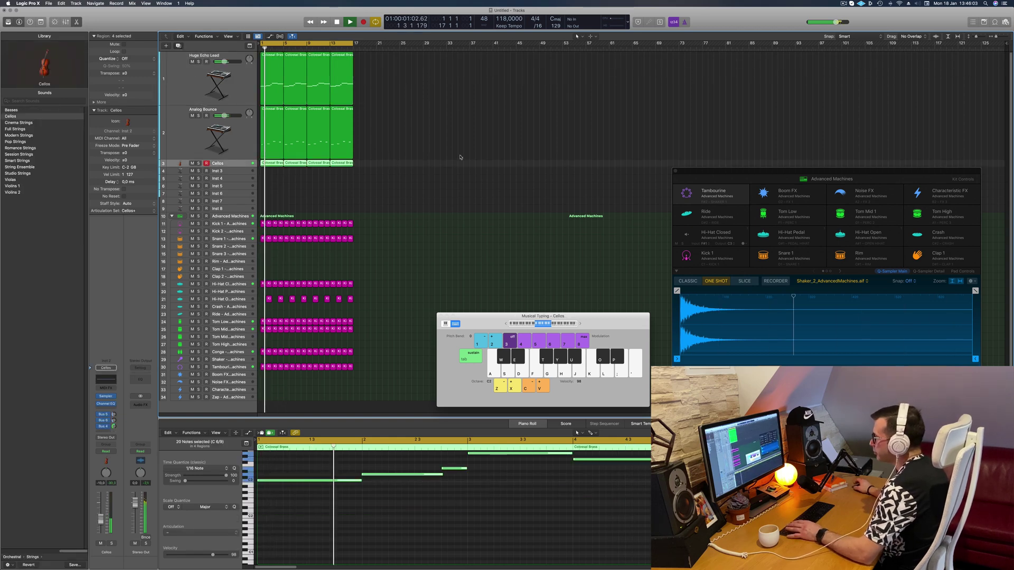
key(super+d)
click(274, 164)
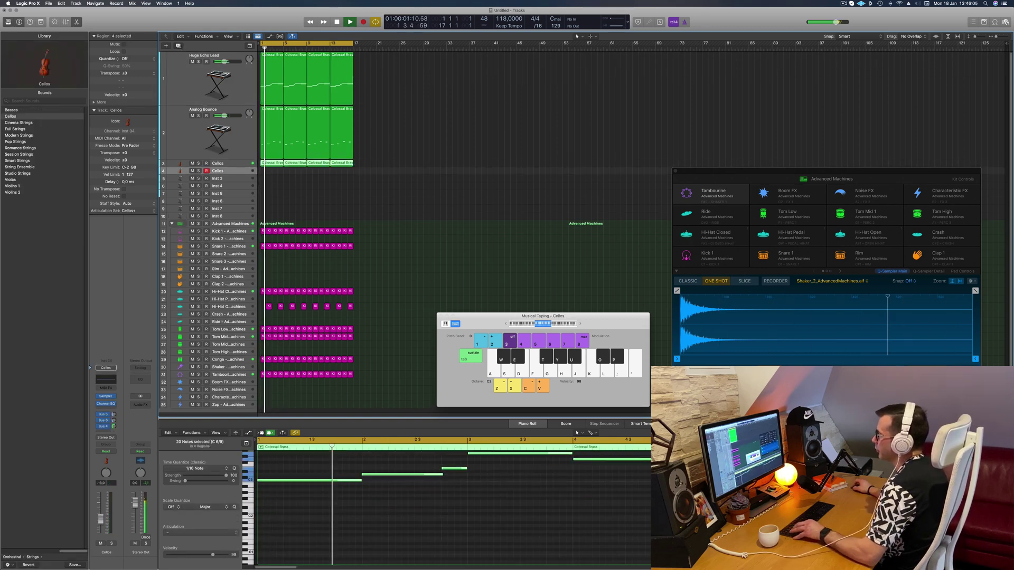
drag(274, 165, 275, 172)
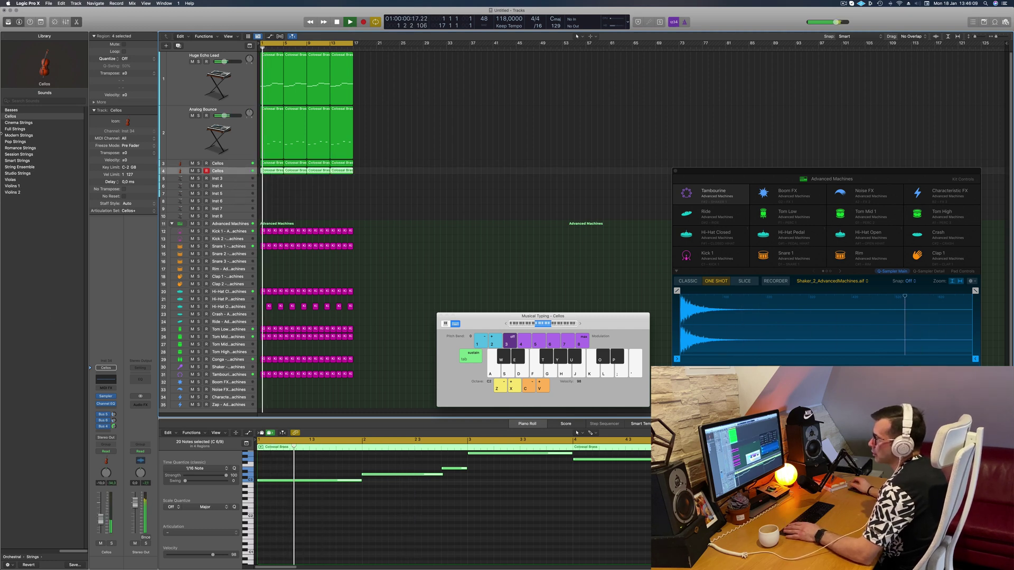
- Load the French Horn Solo sound from the orchestral brass library onto the duplicated Cellos track
click(11, 557)
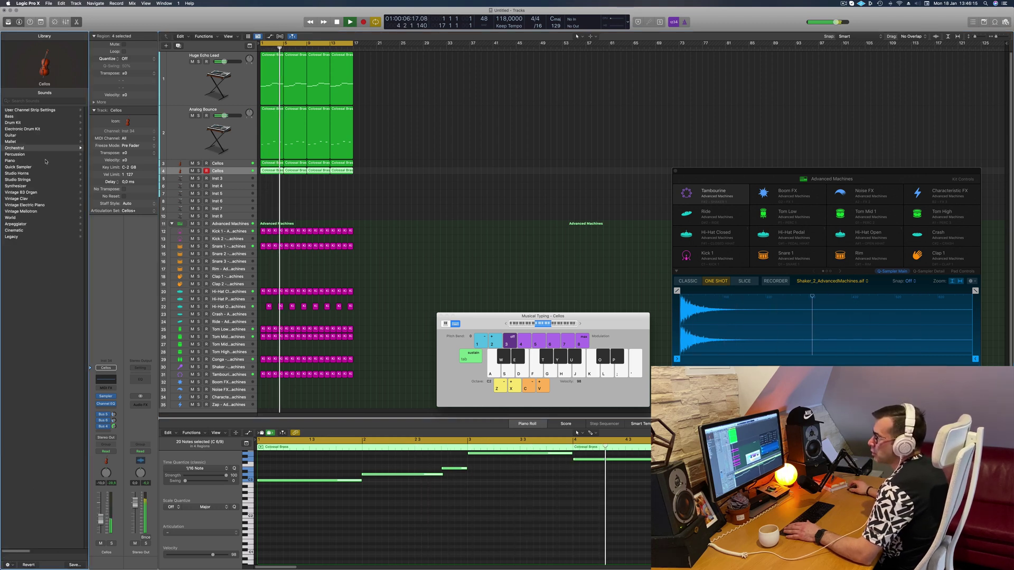
click(14, 148)
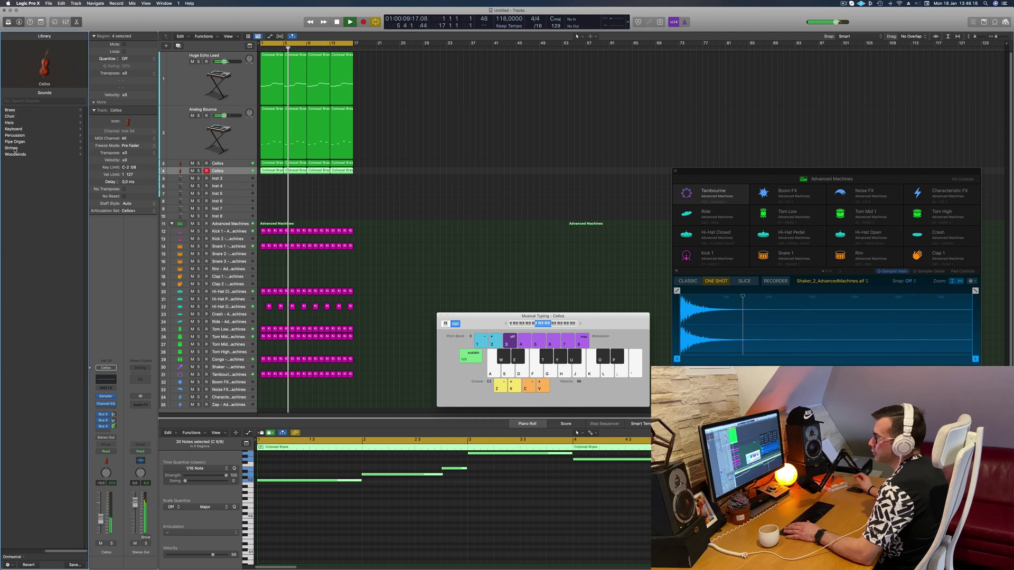
click(21, 111)
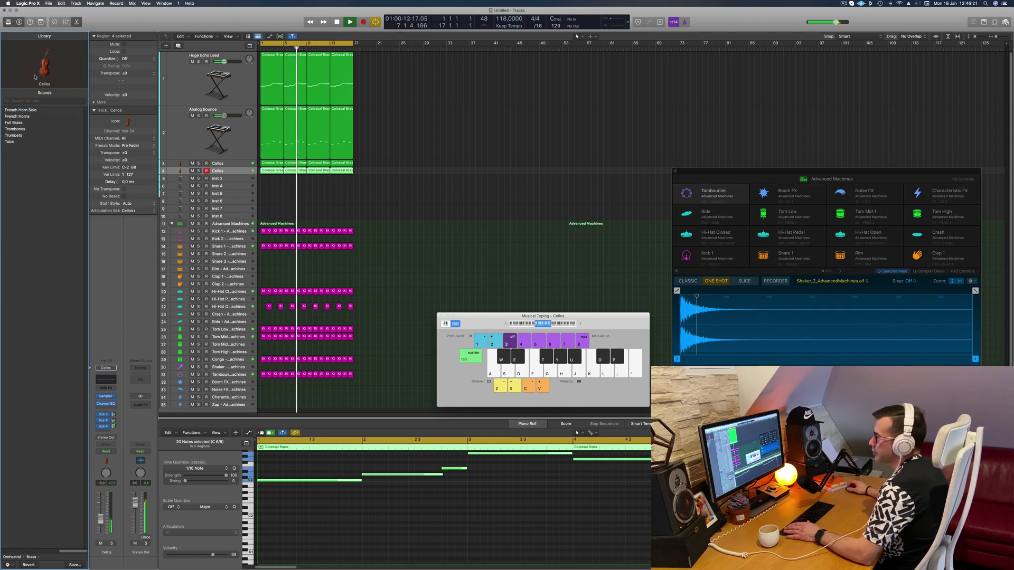
click(24, 112)
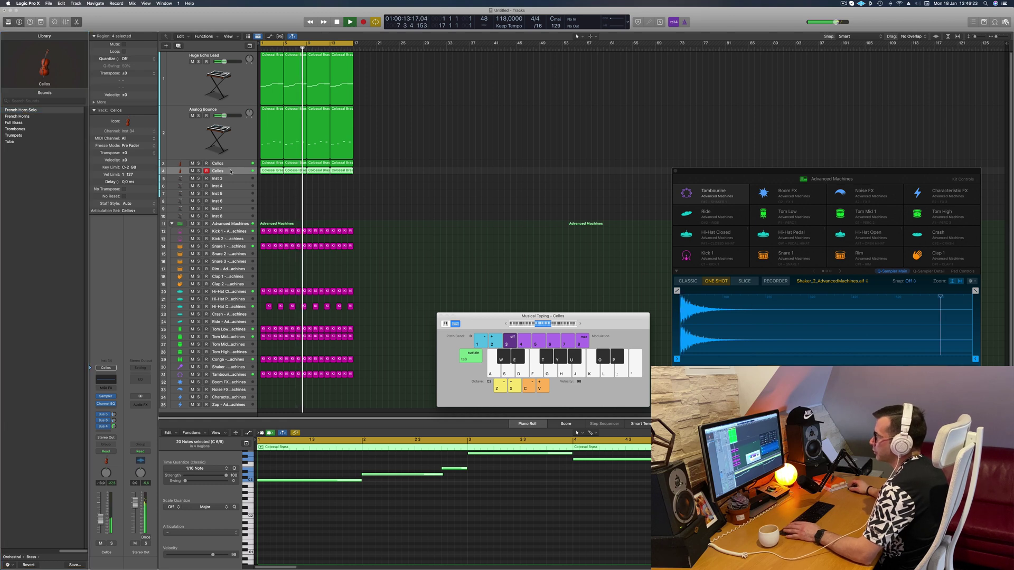
key(Return)
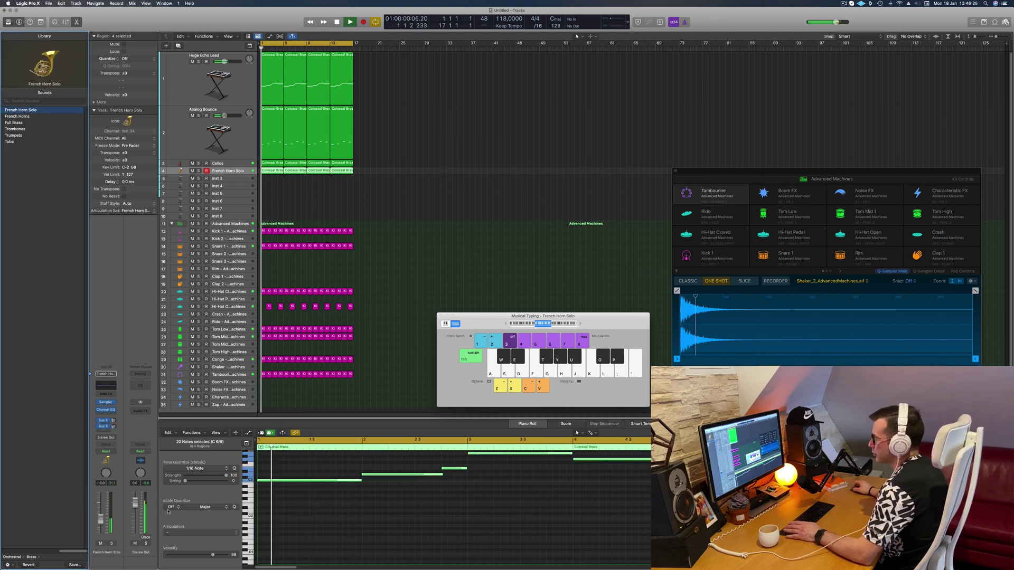
- Select all the French horn notes and audition the French Horn Solo track briefly in solo
key(space)
click(373, 537)
key(super+a)
key(Return)
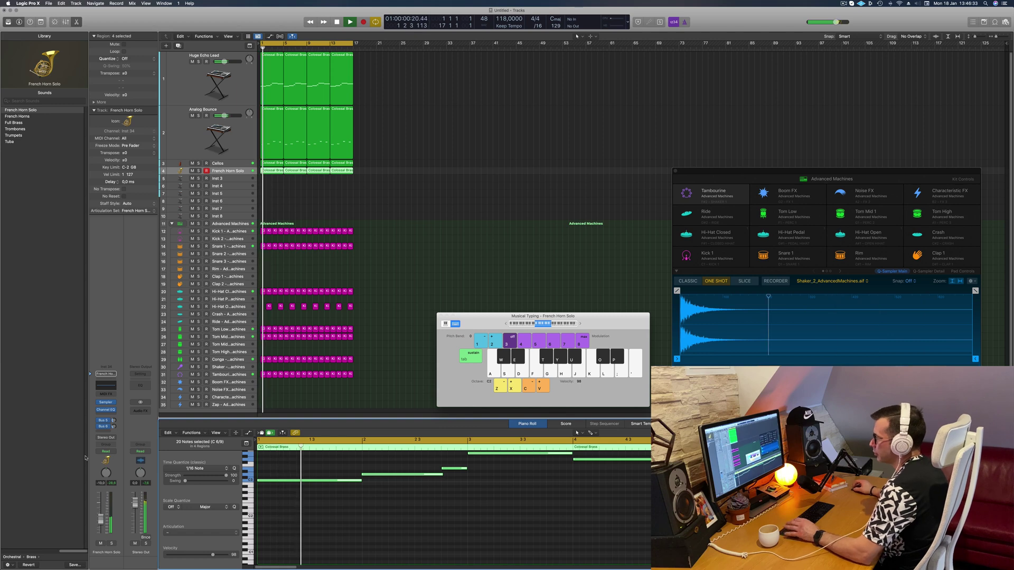
click(111, 544)
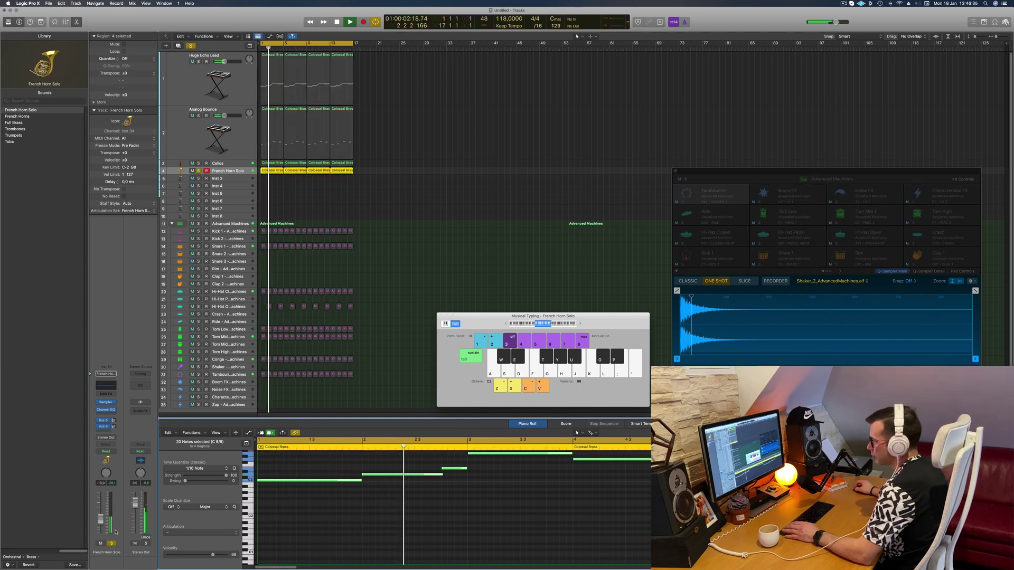
click(112, 543)
- Add a send from the French Horn Solo track to the reverb on Bus 4
click(104, 432)
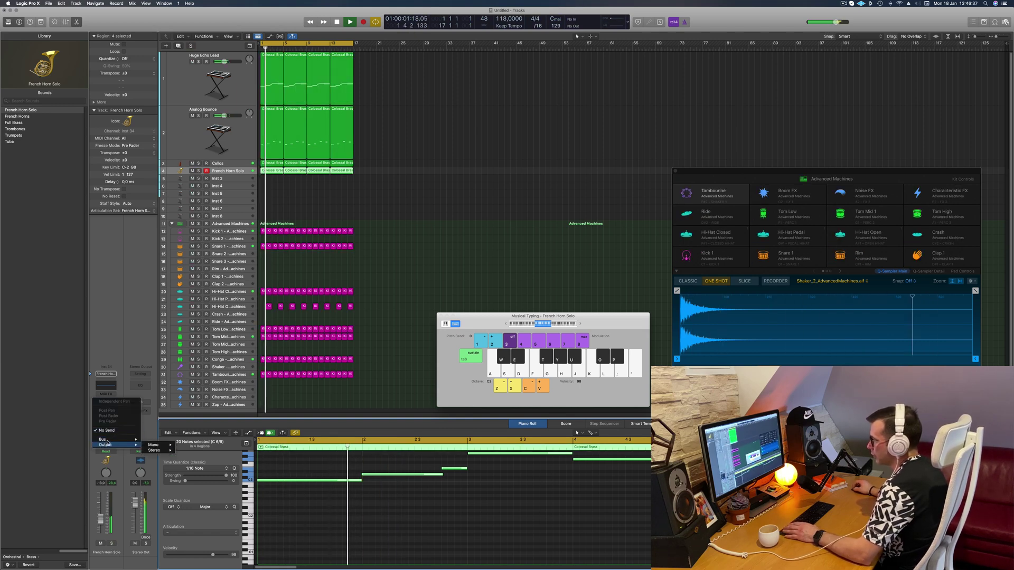
mouse_move(122, 439)
click(161, 372)
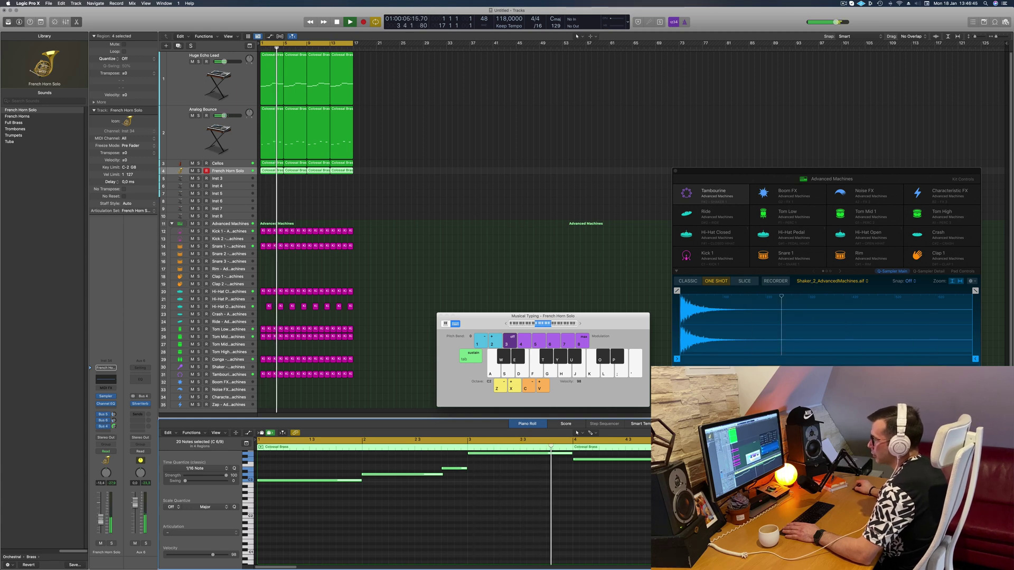
click(513, 202)
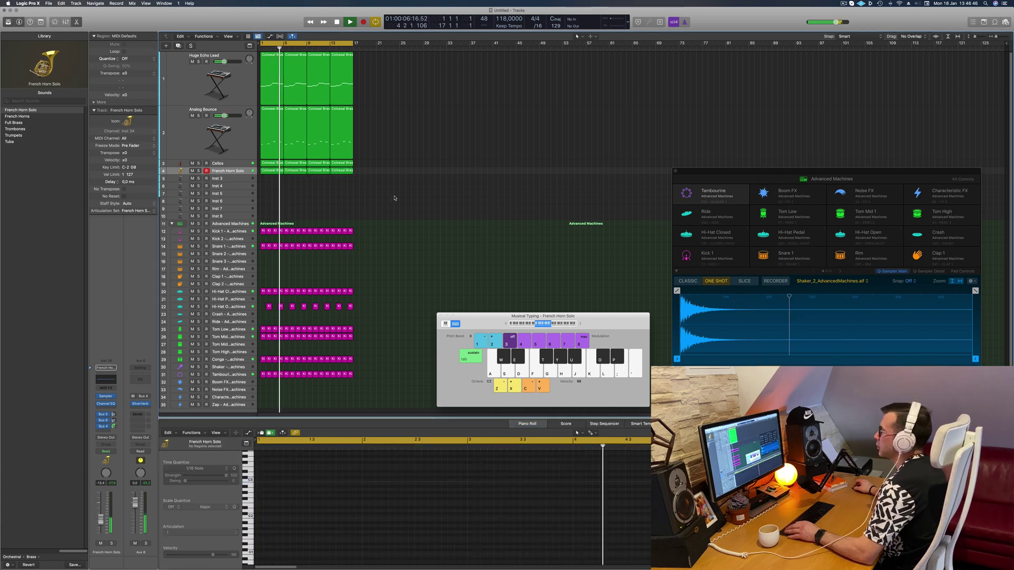
click(174, 88)
click(180, 129)
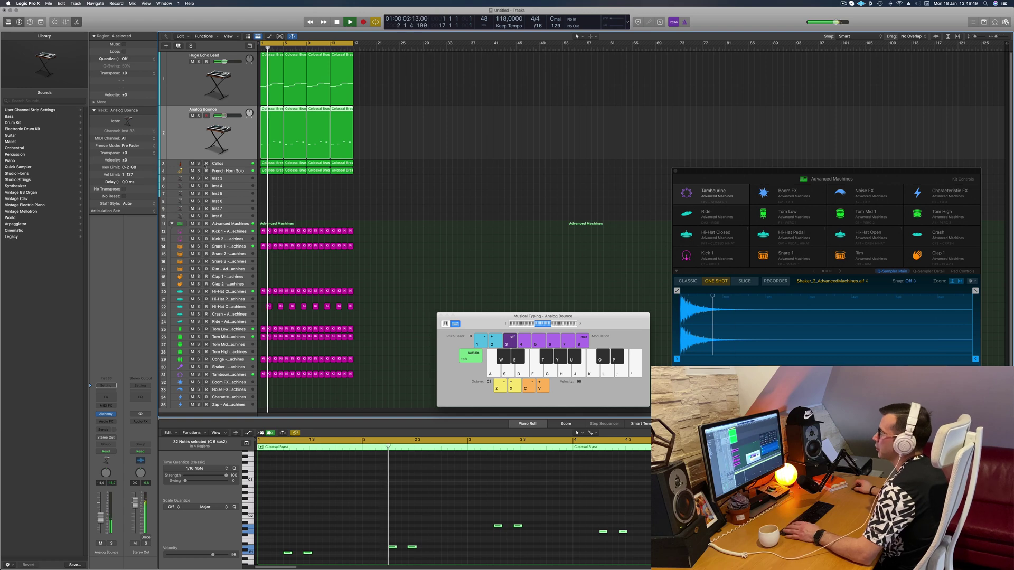
click(234, 172)
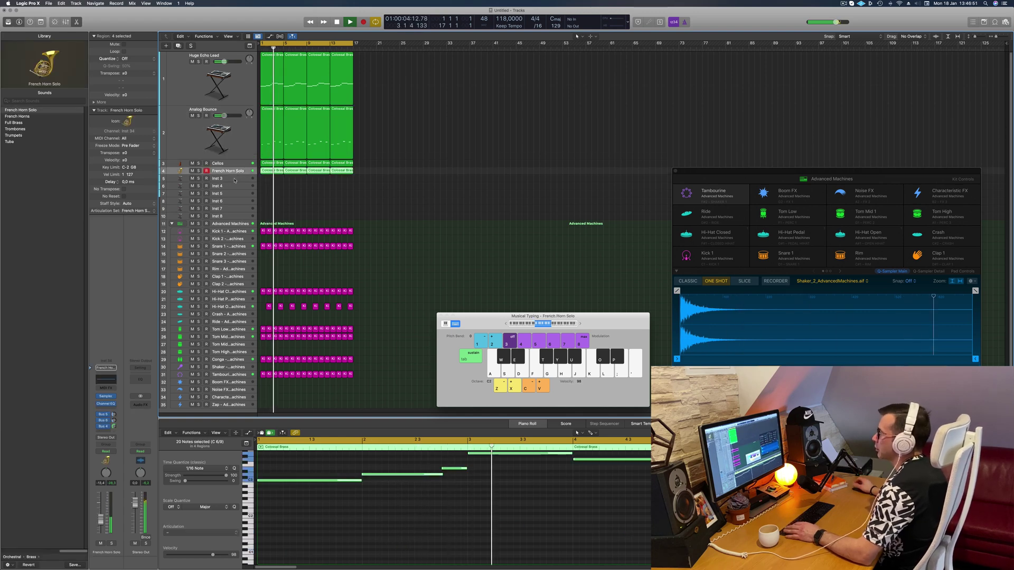
- Select every region in the project and repeat them all until the arrangement fills 64 bars
click(235, 179)
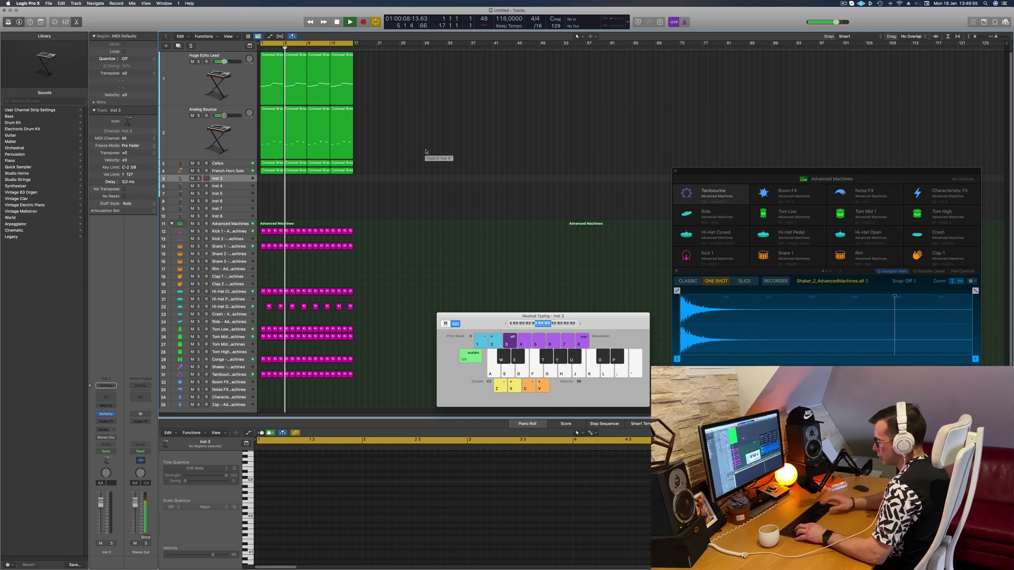
key(super+a)
key(super+r)
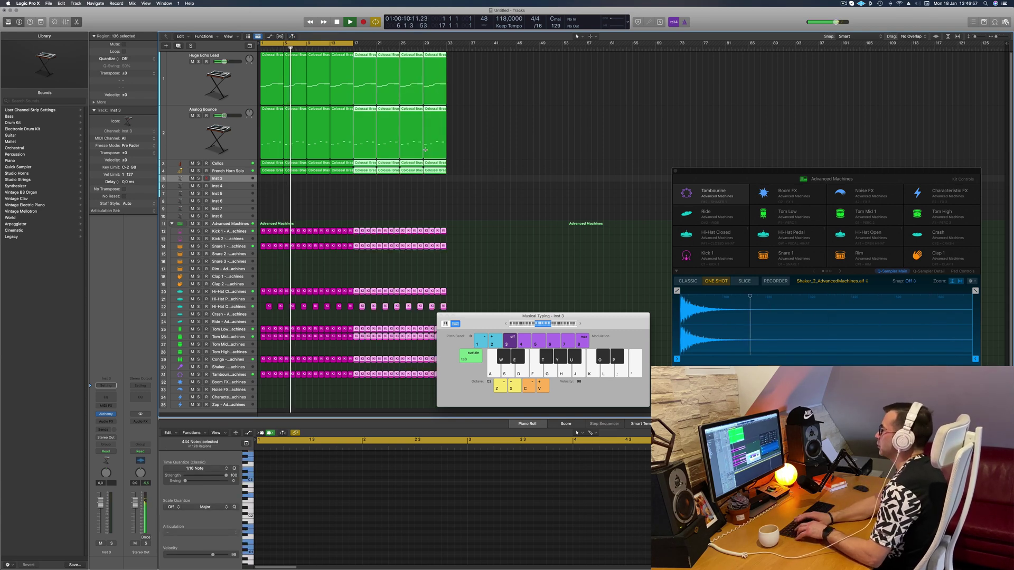
key(super+r)
key(super+r)
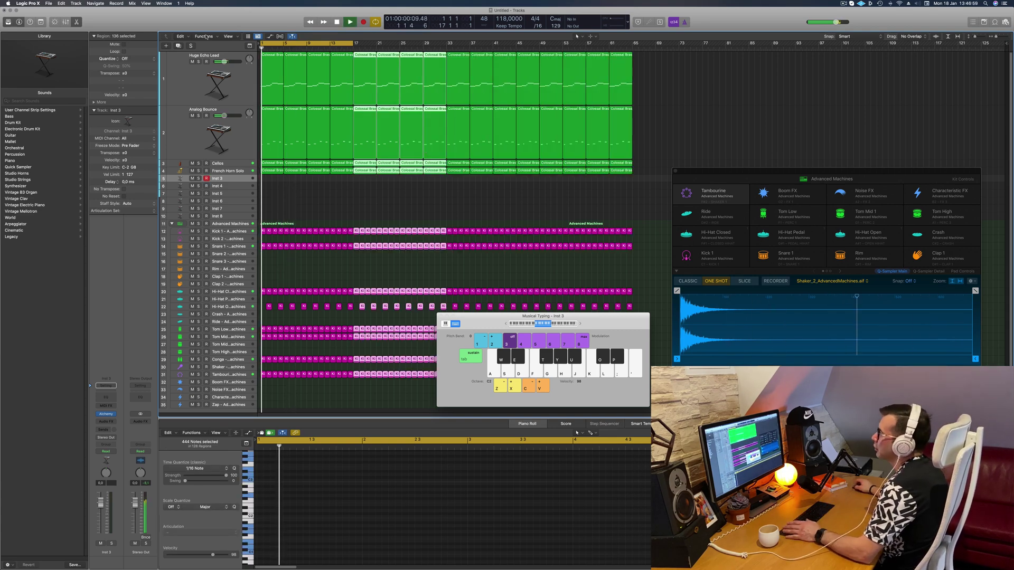
- Show the secondary ruler in the tracks area and clear the region selection
click(229, 36)
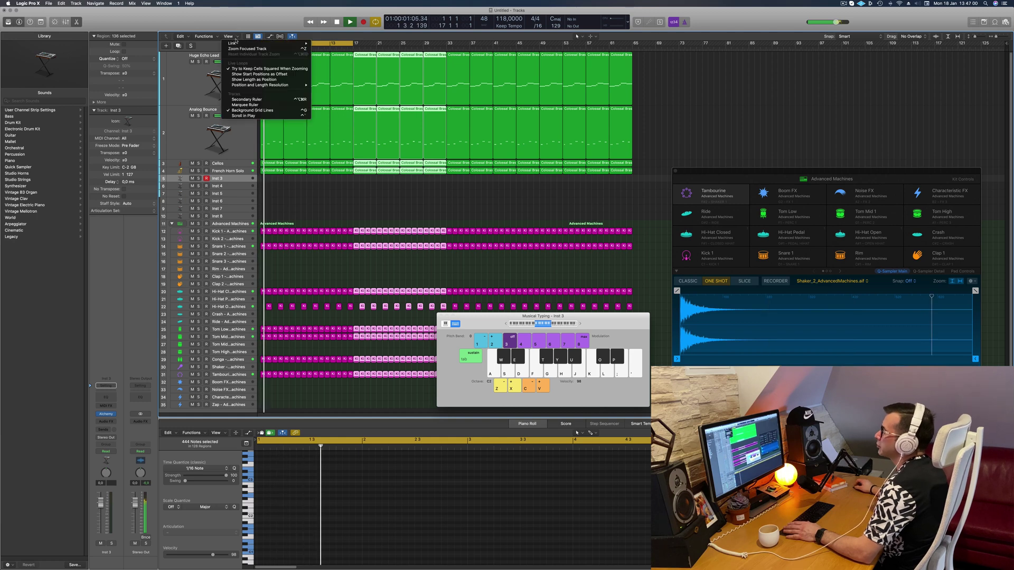
click(246, 99)
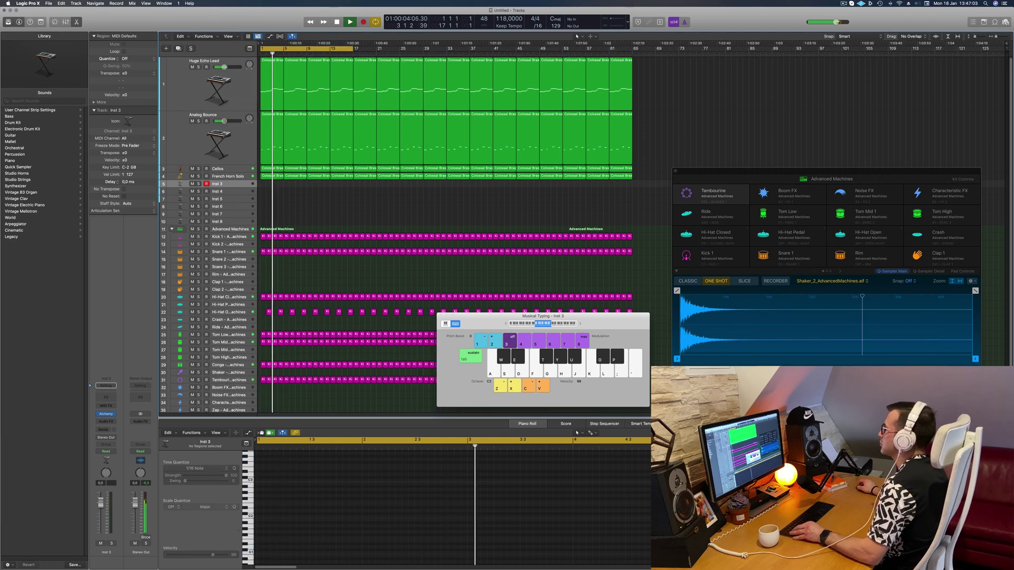
click(368, 177)
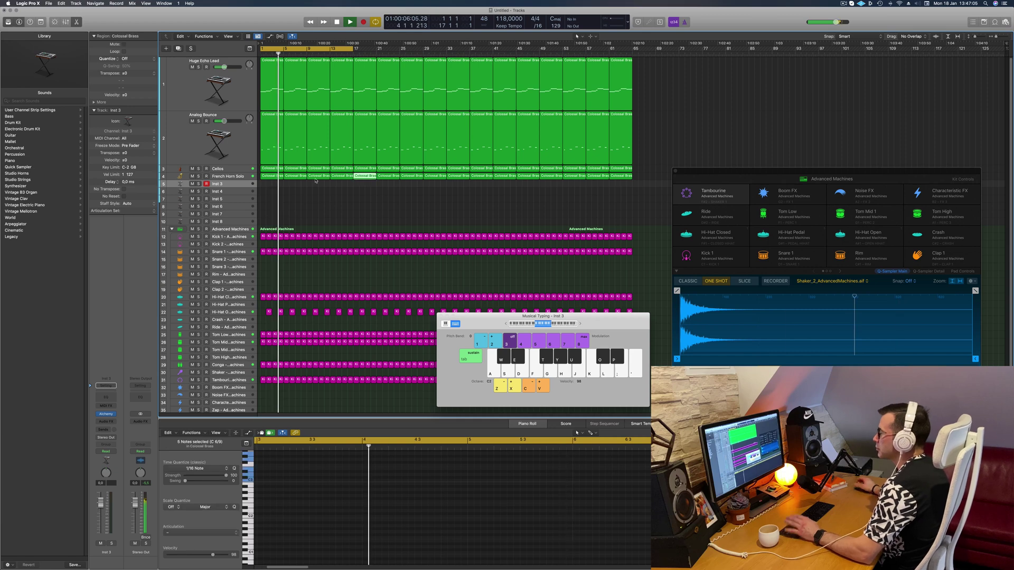
click(274, 203)
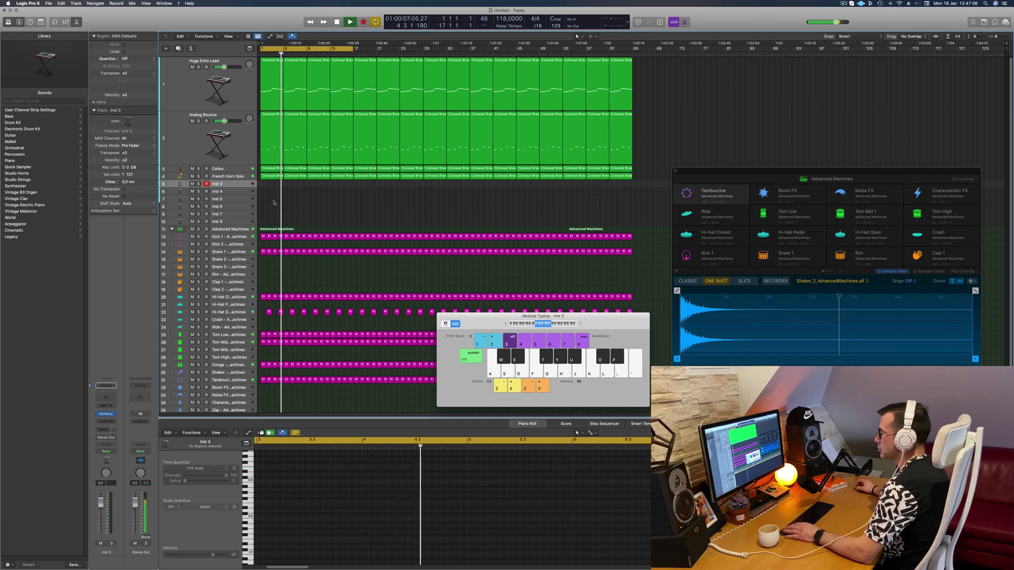
click(239, 161)
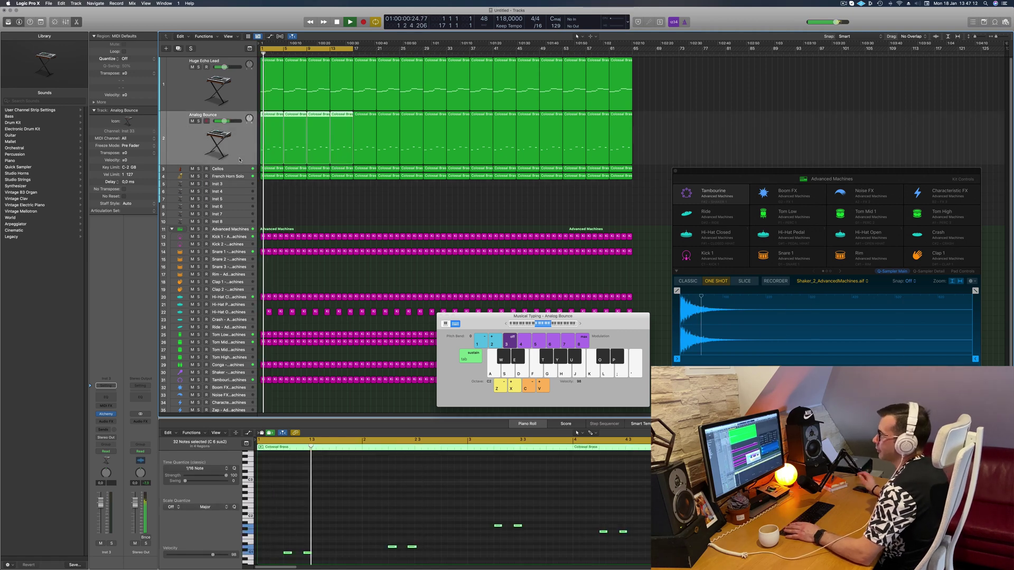
click(345, 210)
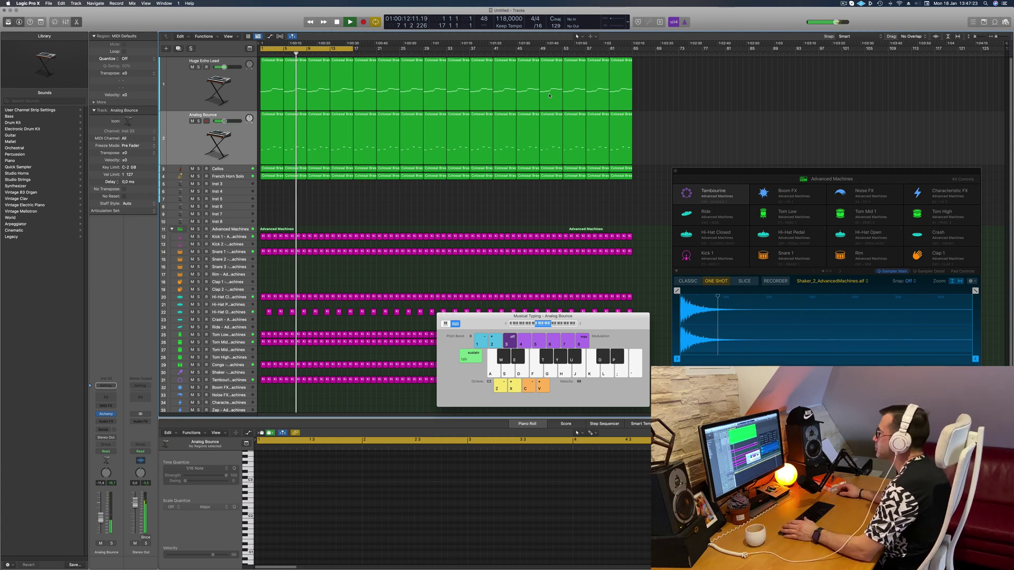
click(843, 3)
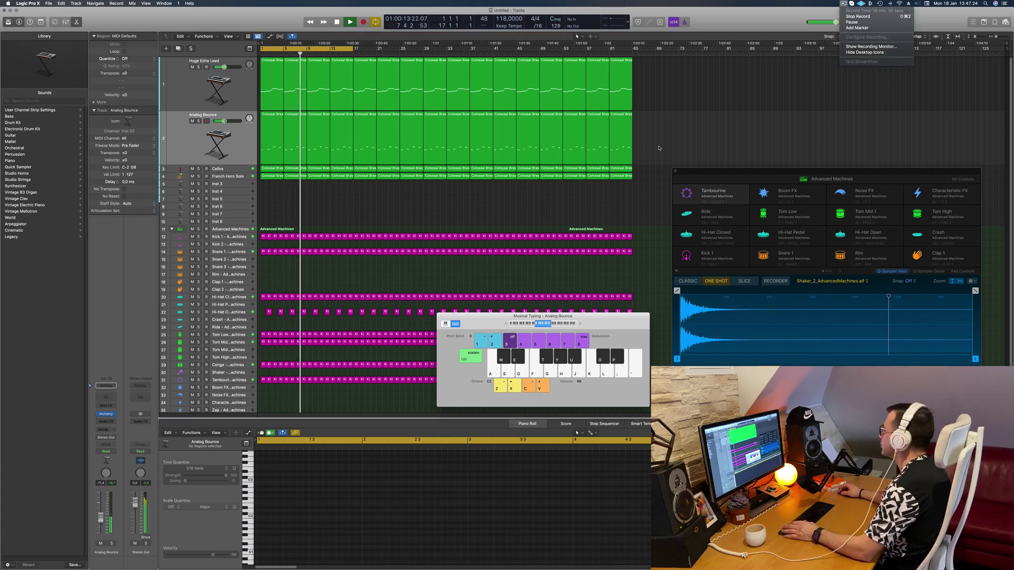
click(440, 199)
- Load the Acoustic Guitar Harmonics sound from the guitar library onto the Inst 3 track while playback runs from the start
click(232, 186)
key(Return)
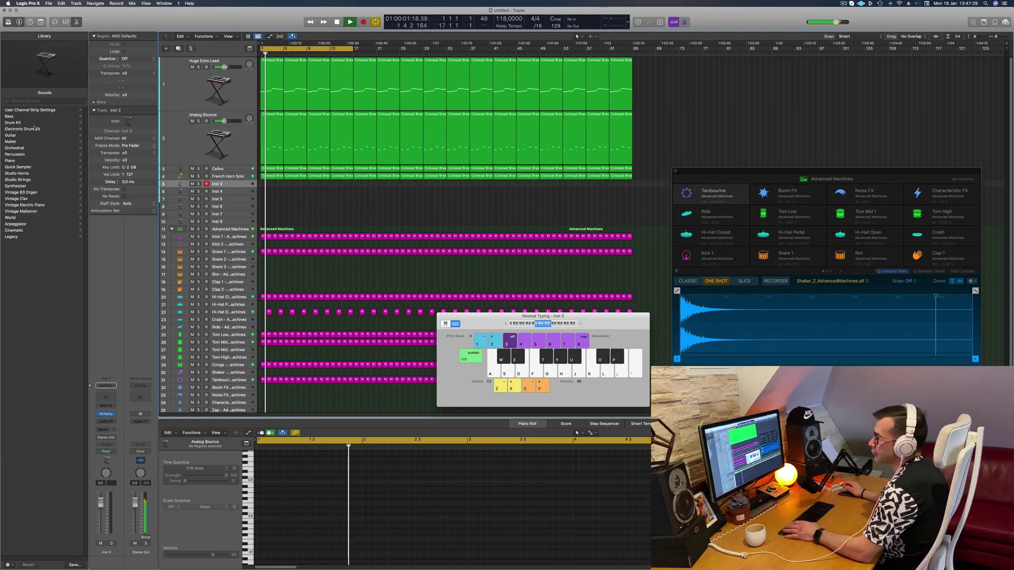
click(10, 136)
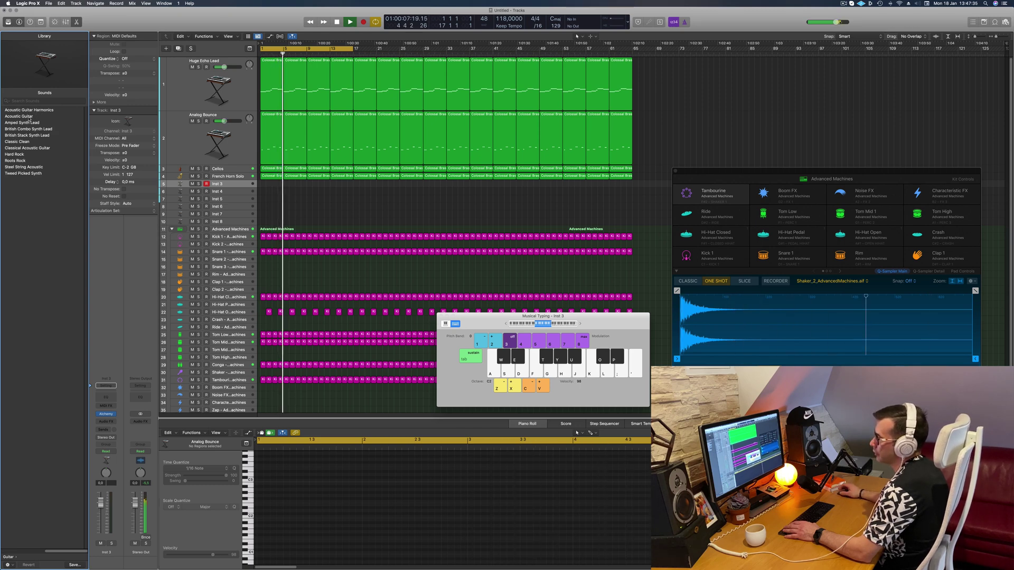
click(31, 110)
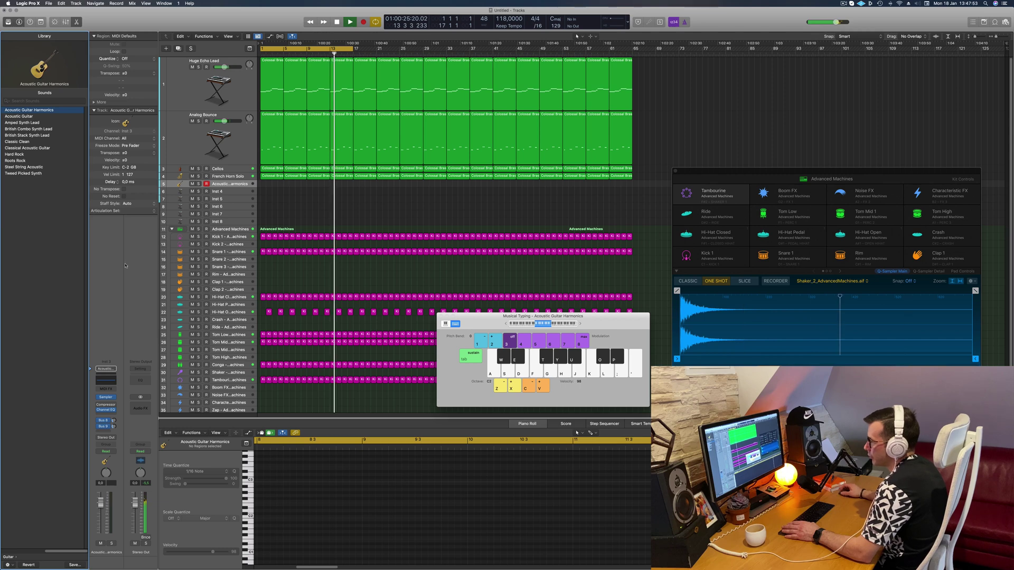
- Add a send from the Acoustic Guitar Harmonics track to the reverb on Bus 4
click(102, 432)
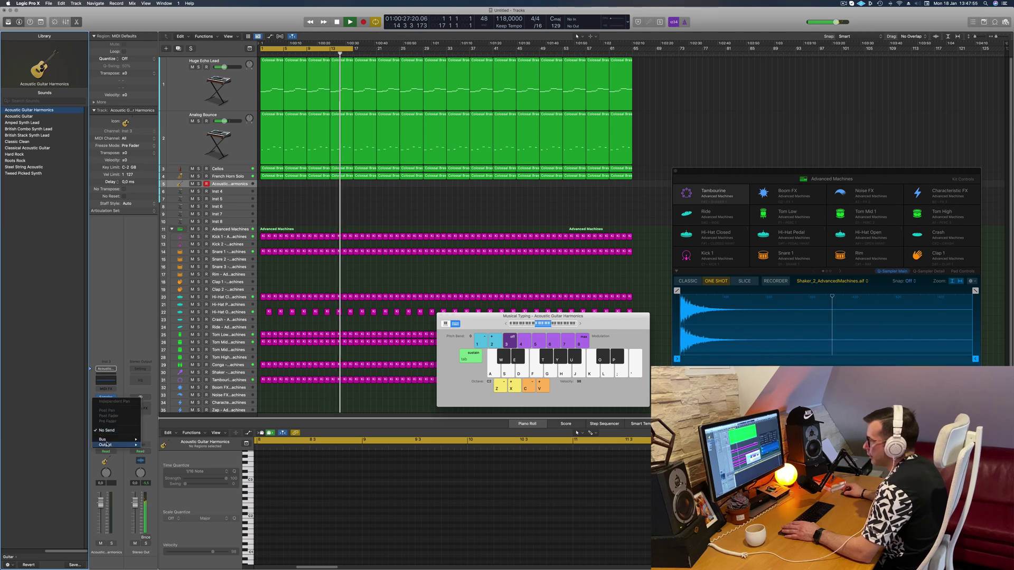
mouse_move(114, 440)
click(185, 371)
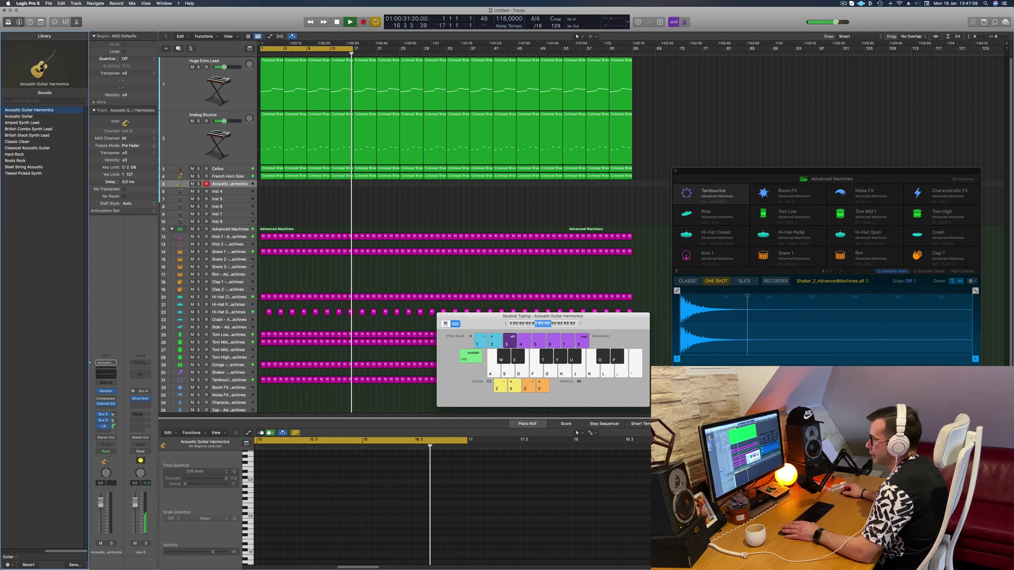
- Restart playback, raise the Musical Typing octave range and try out a melody with the notes J, H and G on the Acoustic Guitar Harmonics track
key(Return)
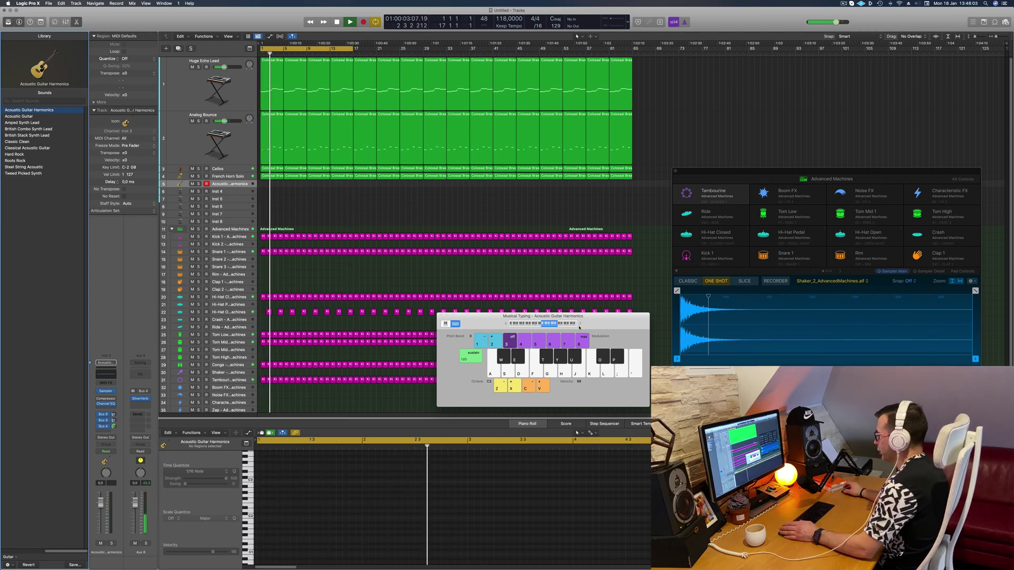
click(581, 324)
key(j)
key(h)
key(j)
key(h)
key(h)
key(g)
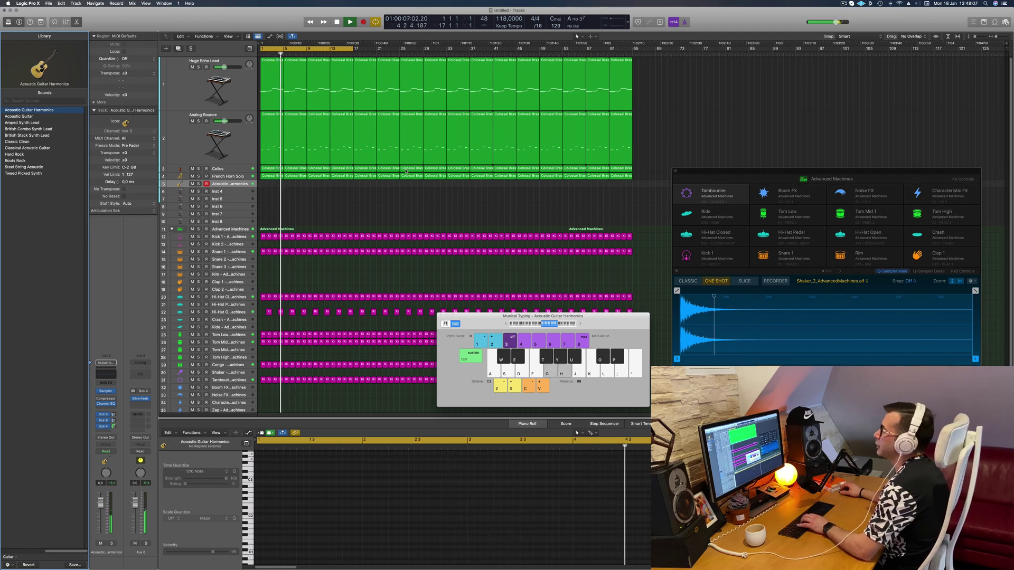
key(h)
key(h)
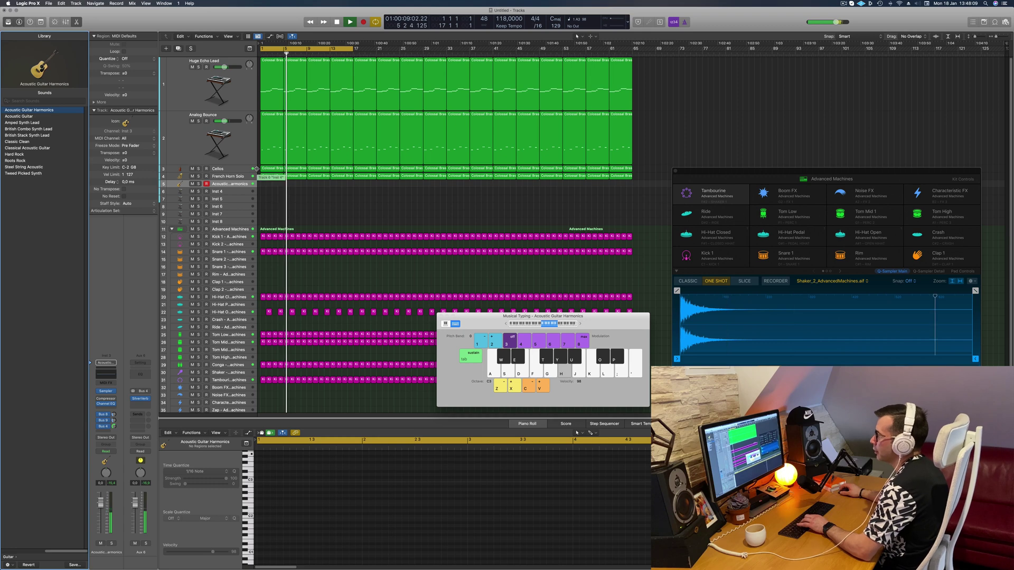
- Try out melody notes with Musical Typing on the Acoustic Guitar Harmonics track while the arrangement plays
key(j)
key(g)
key(h)
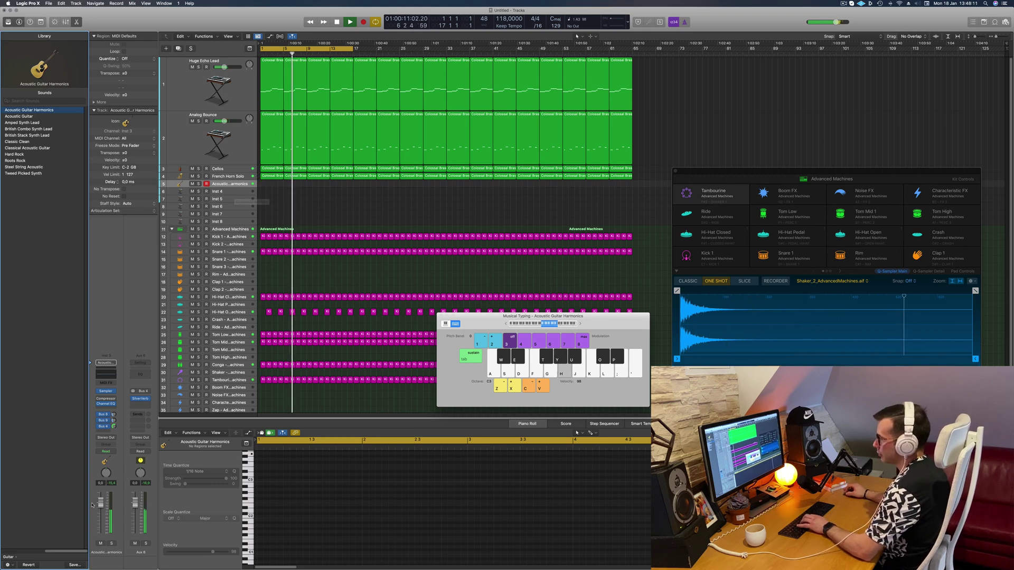
key(j)
key(g)
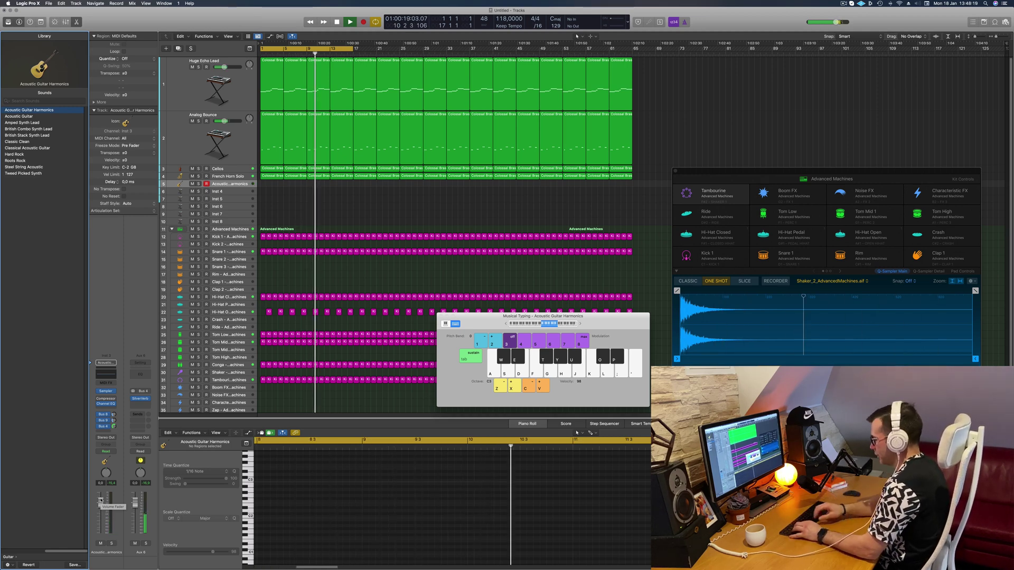
key(d)
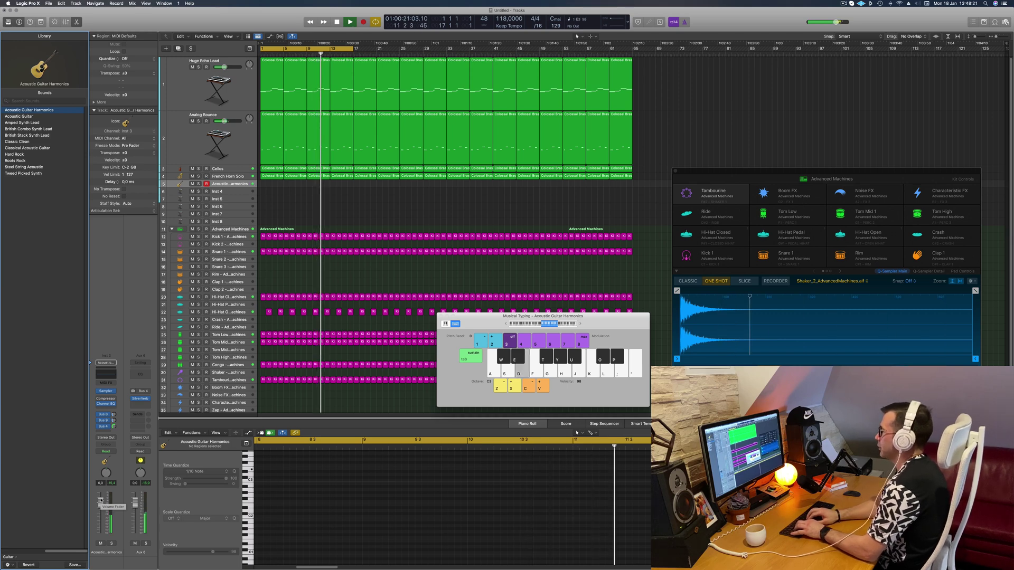
key(s)
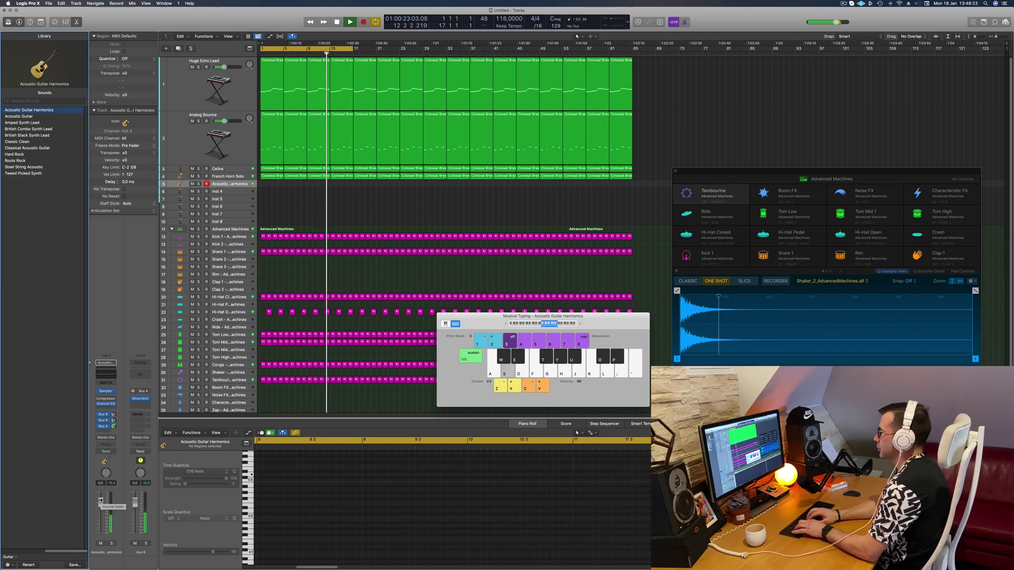
key(a)
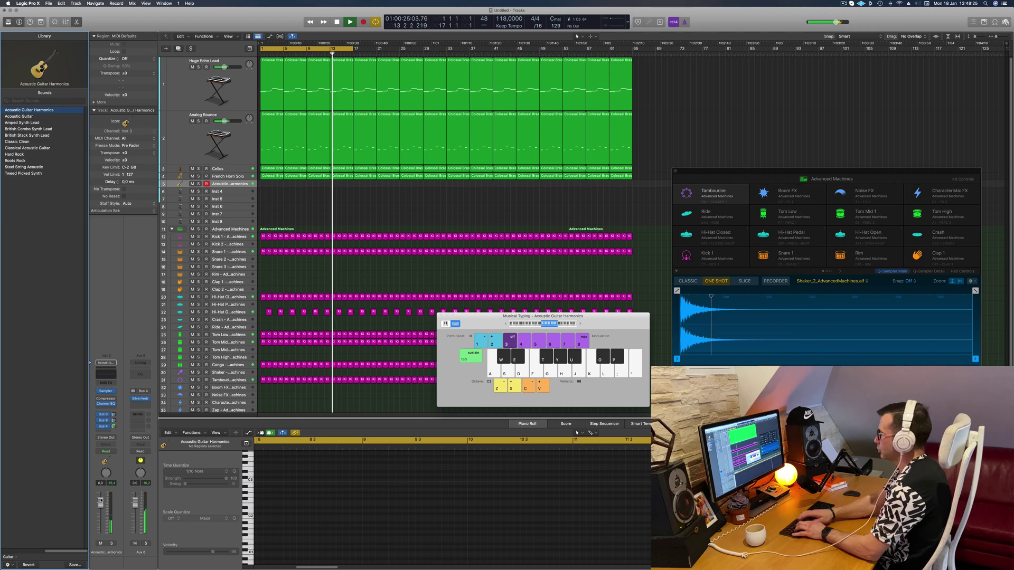
- Start recording on the Acoustic Guitar Harmonics track, play a phrase from bar 15 to the cycle end, and lower the keyboard octave
key(r)
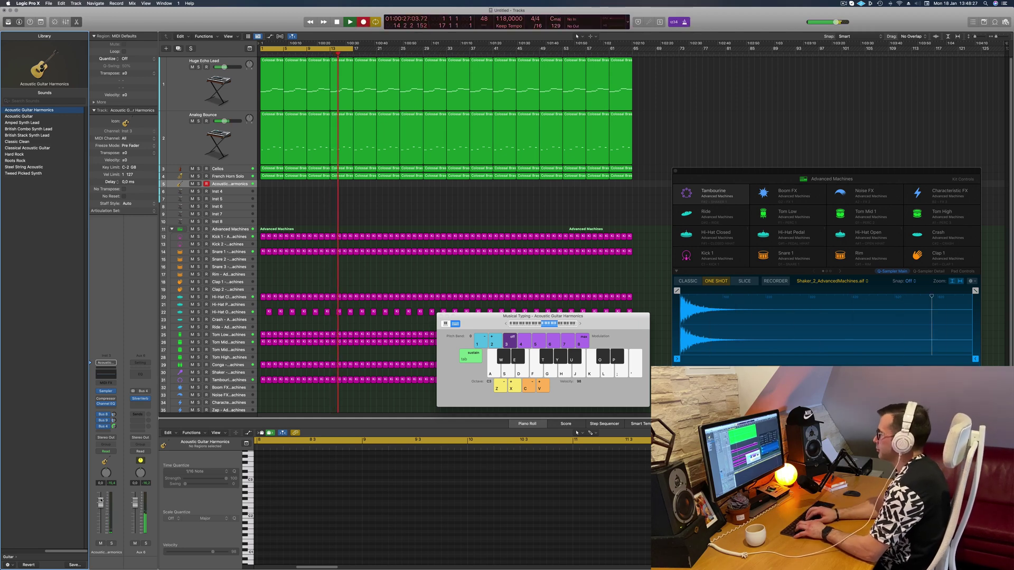
key(d)
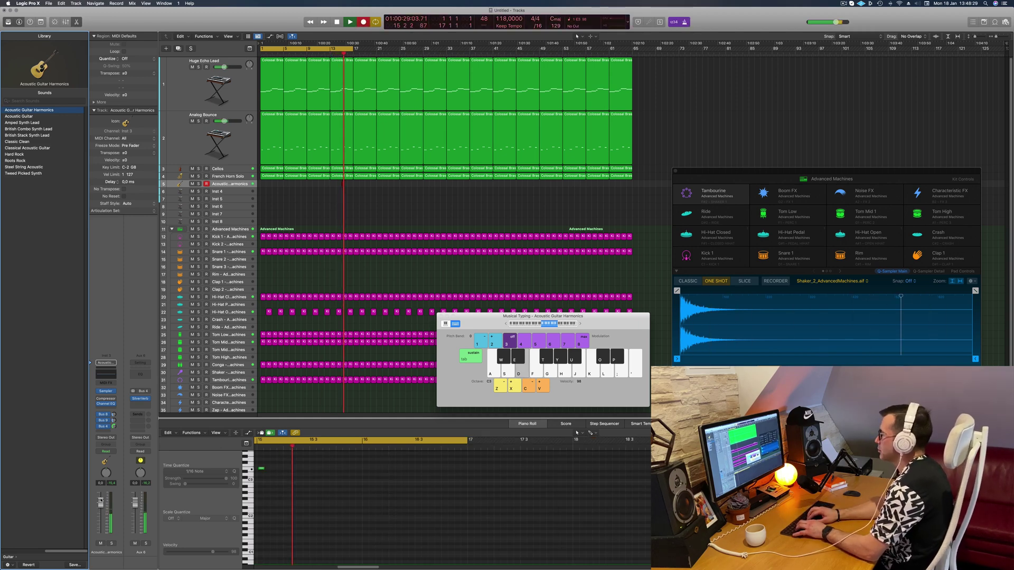
key(s)
key(a)
key(z)
key(a)
key(d)
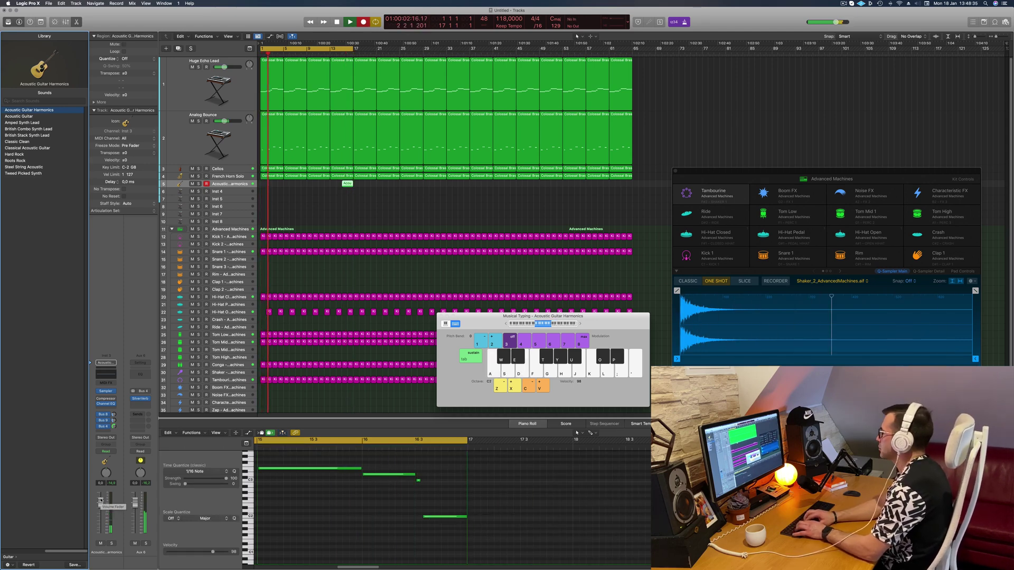
- Record a guitar harmonics melody over the full 16-bar cycle with Musical Typing, ending the recording at the cycle restart
key(d)
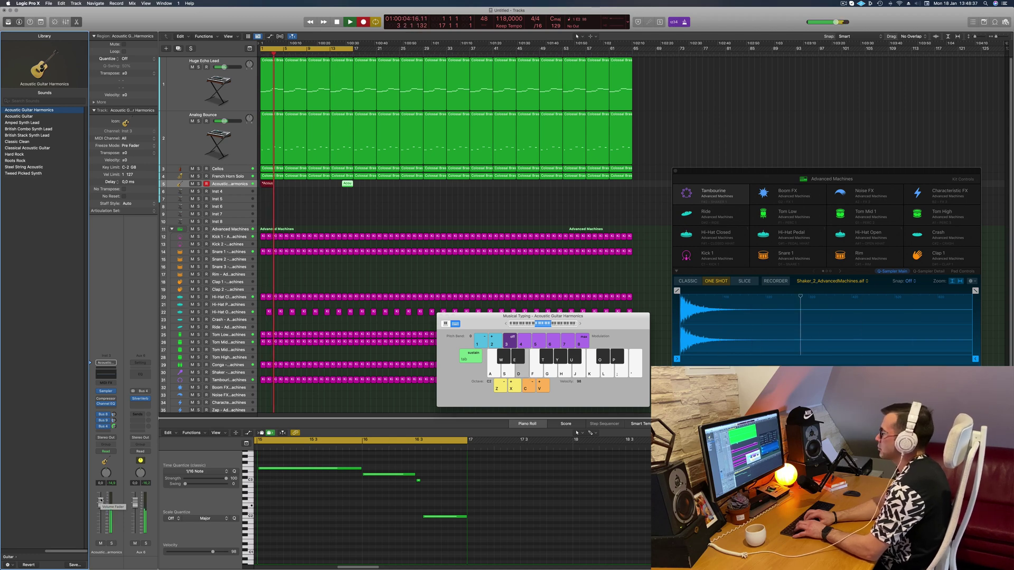
key(a)
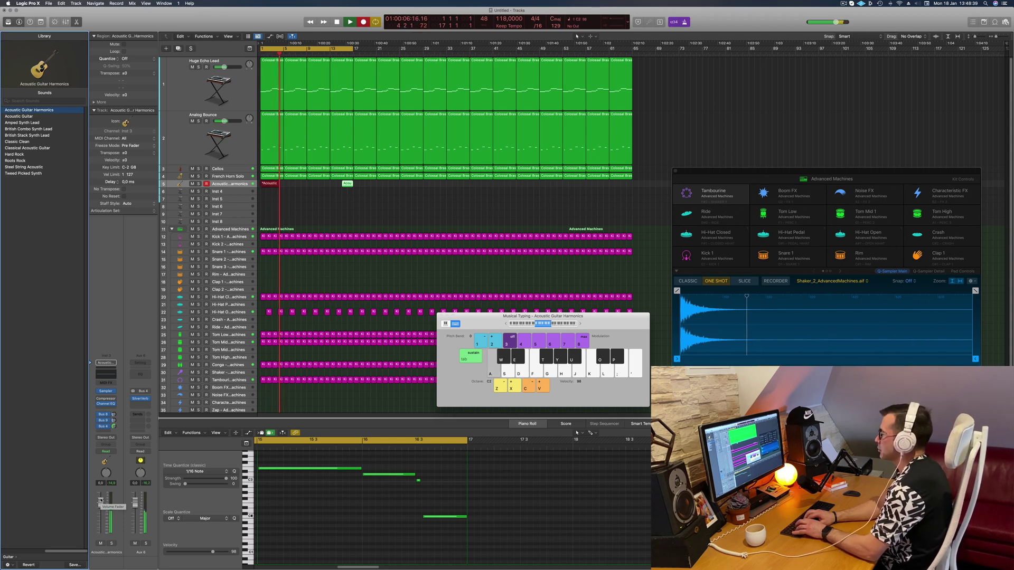
key(s)
key(f)
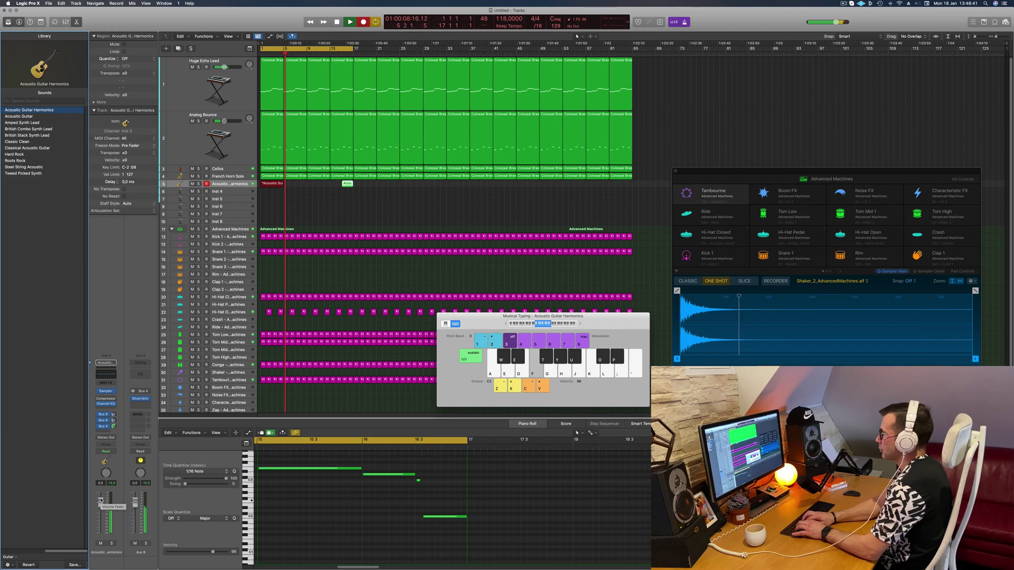
key(f)
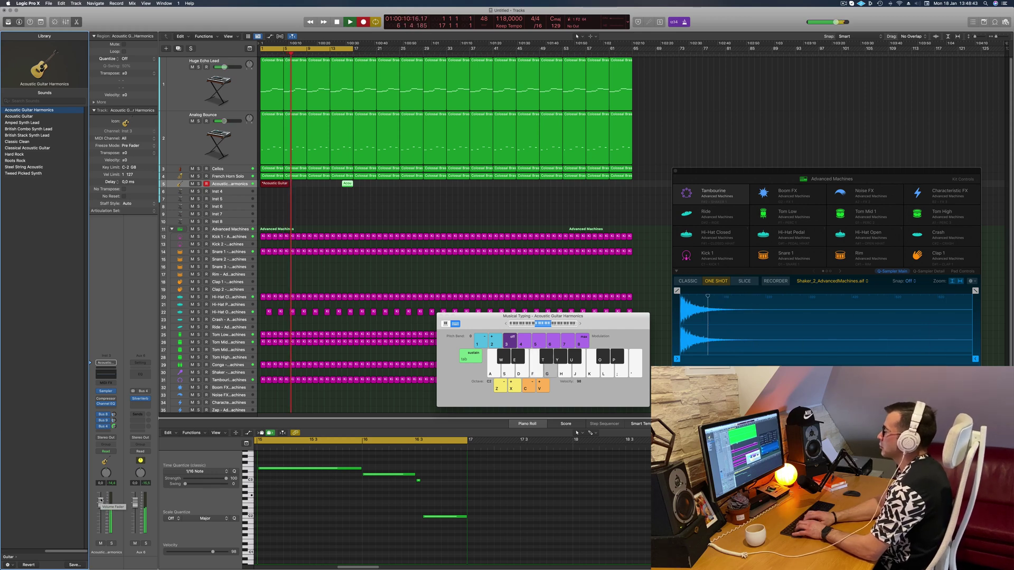
key(h)
key(k)
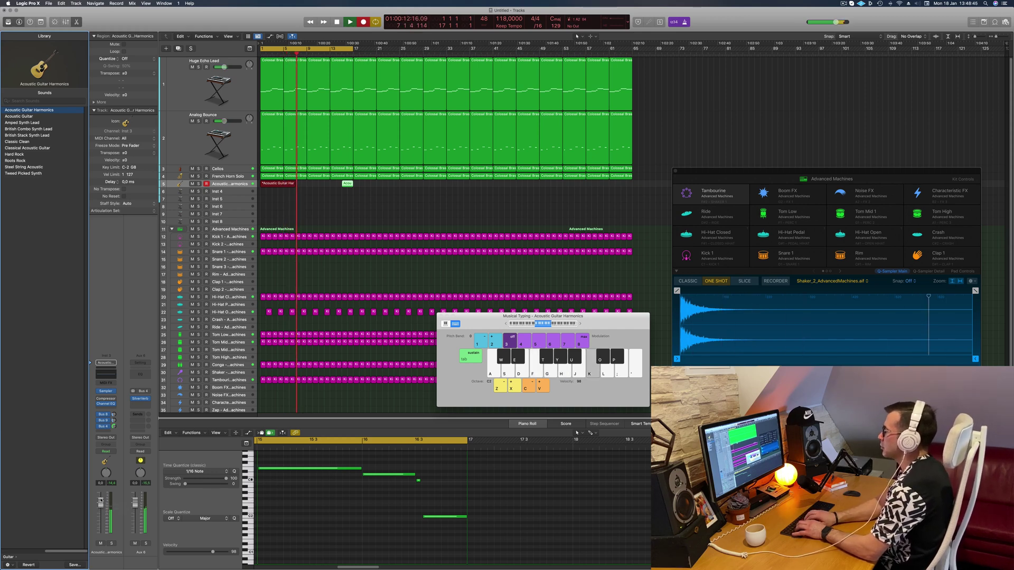
key(h)
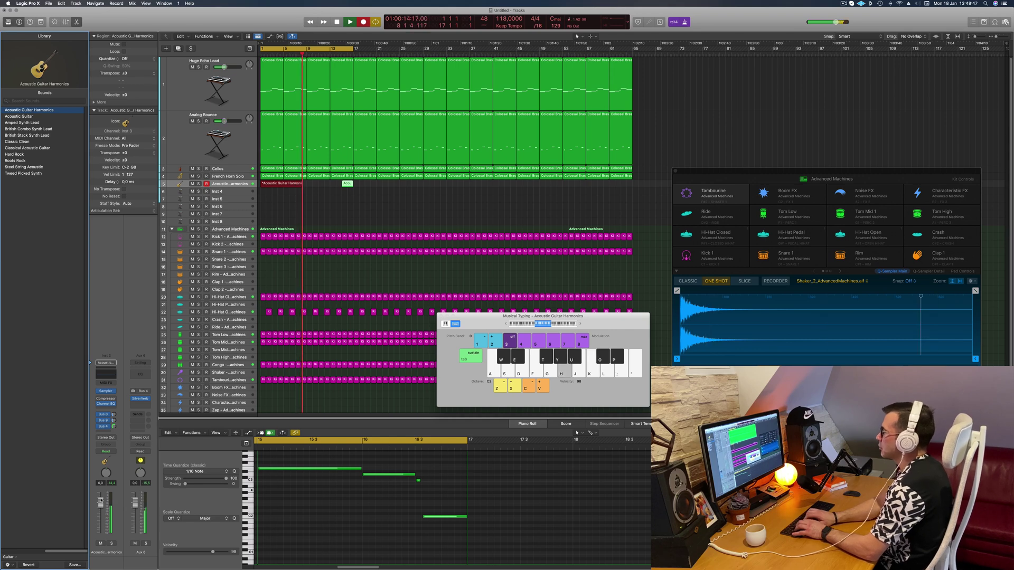
key(a)
key(s)
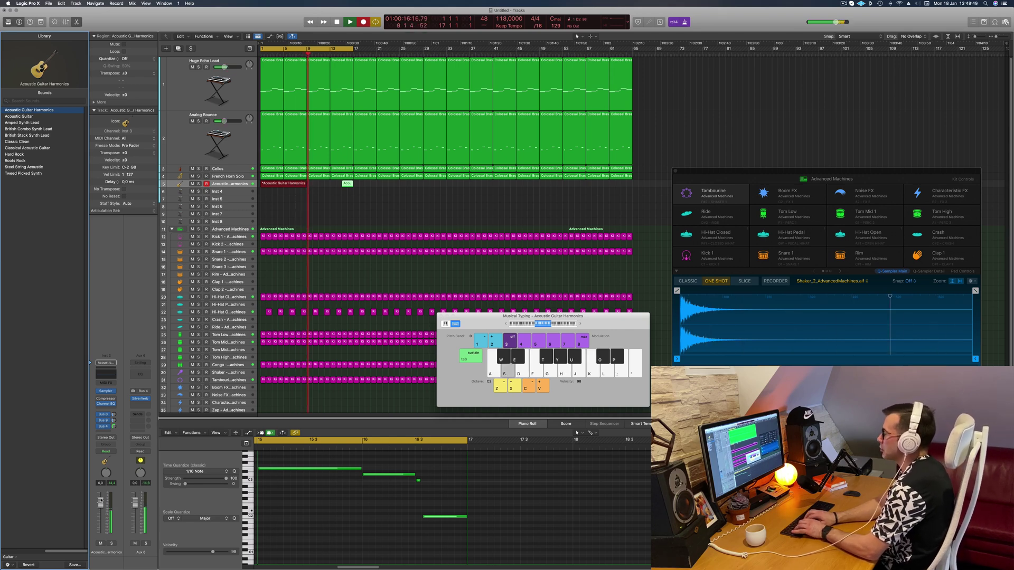
key(g)
key(h)
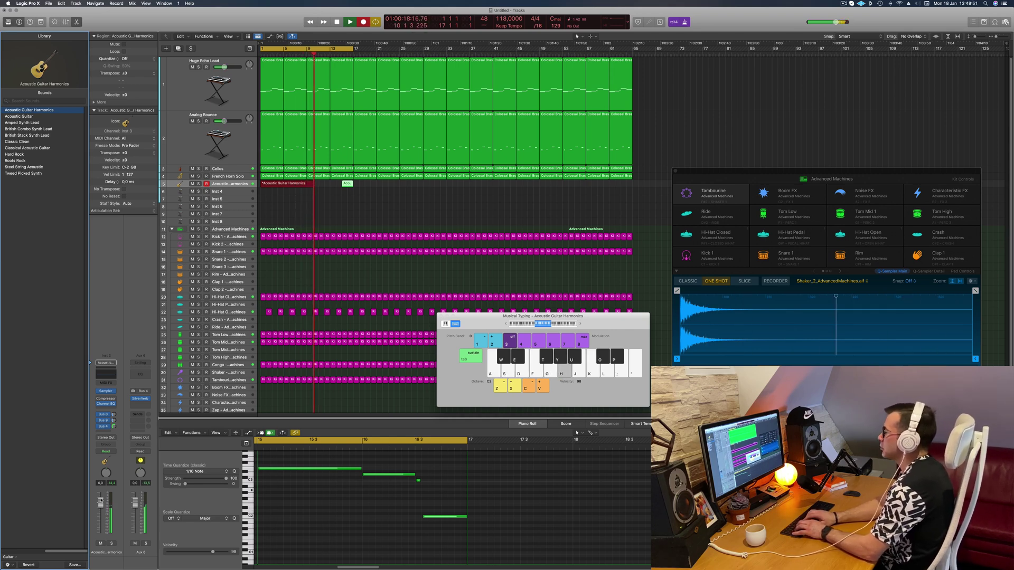
key(d)
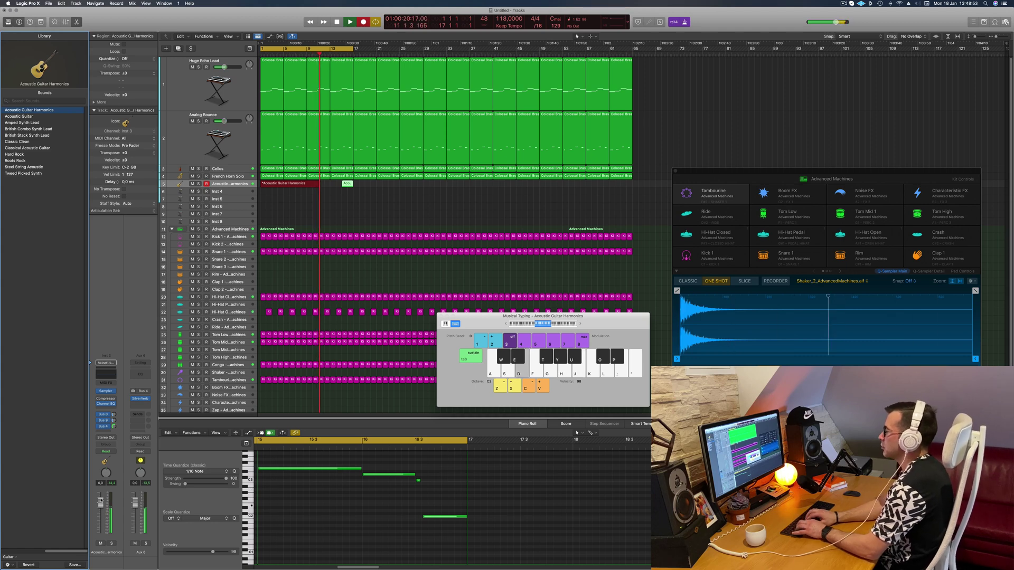
key(j)
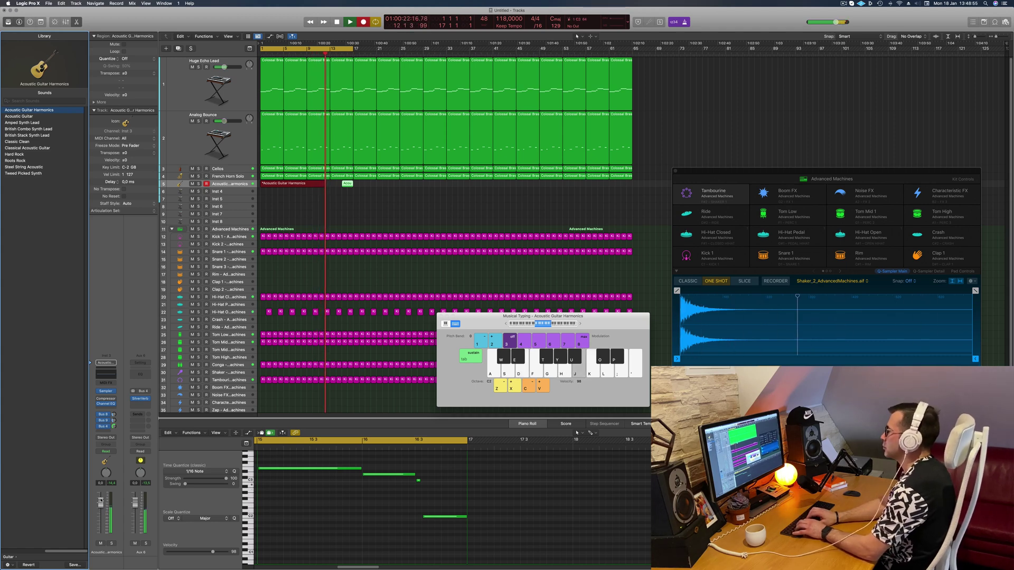
key(h)
key(d)
key(a)
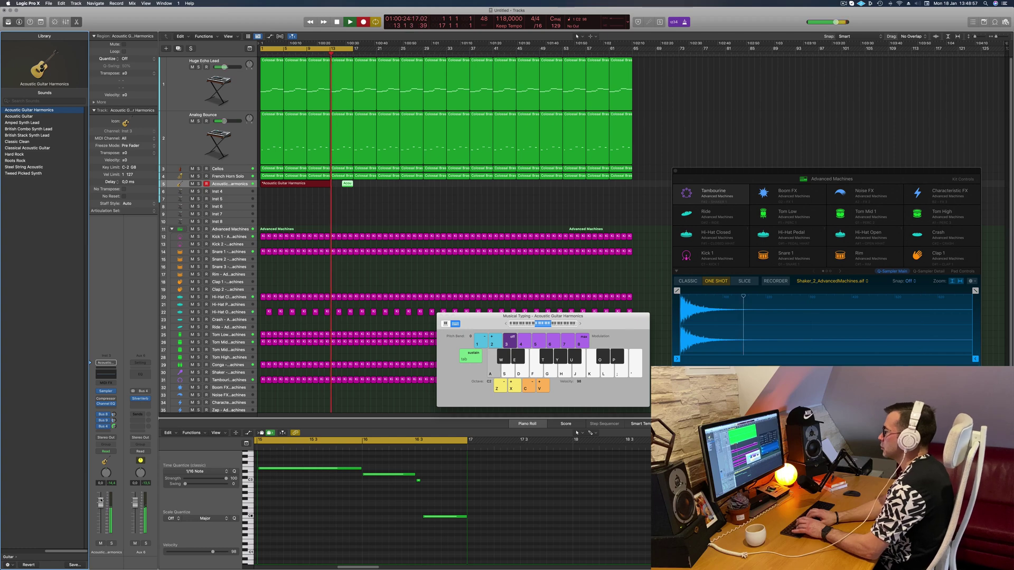
key(a)
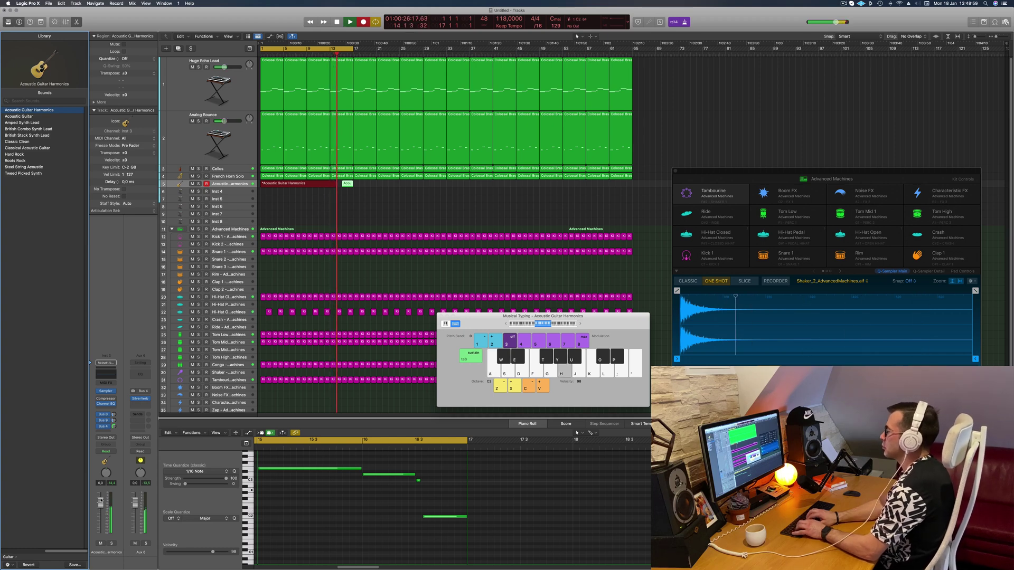
key(d)
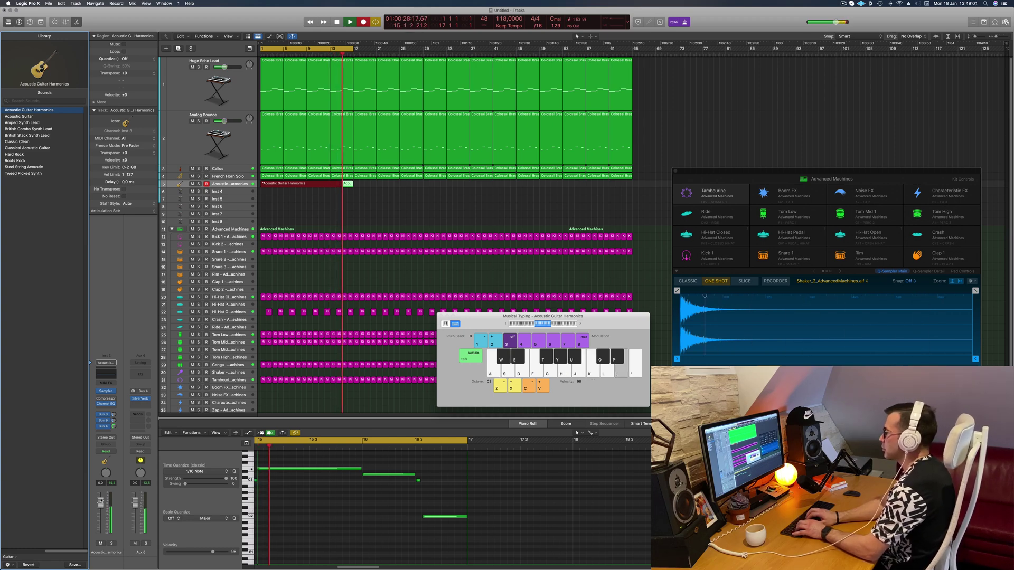
key(k)
key(j)
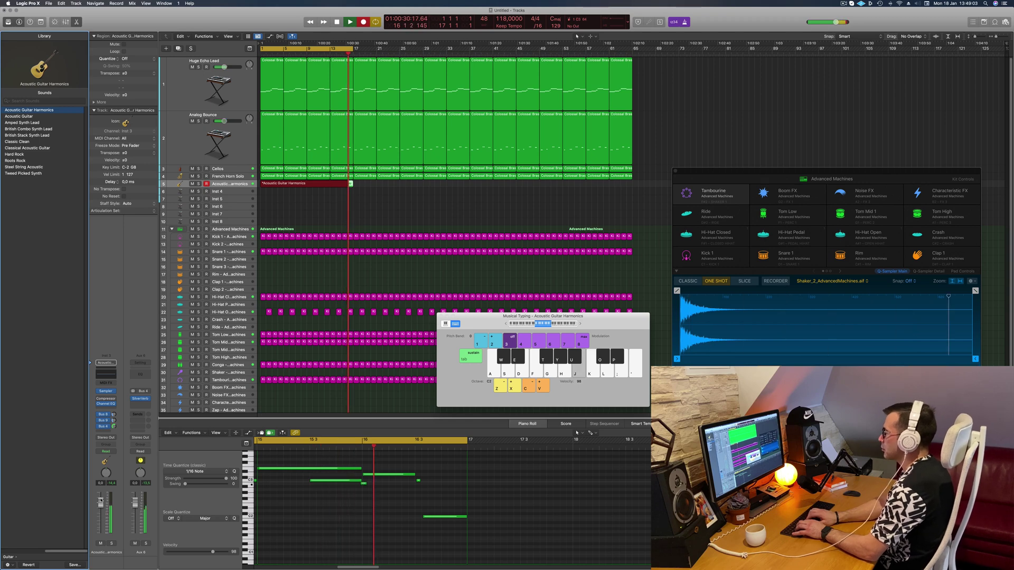
key(h)
key(j)
key(k)
key(semicolon)
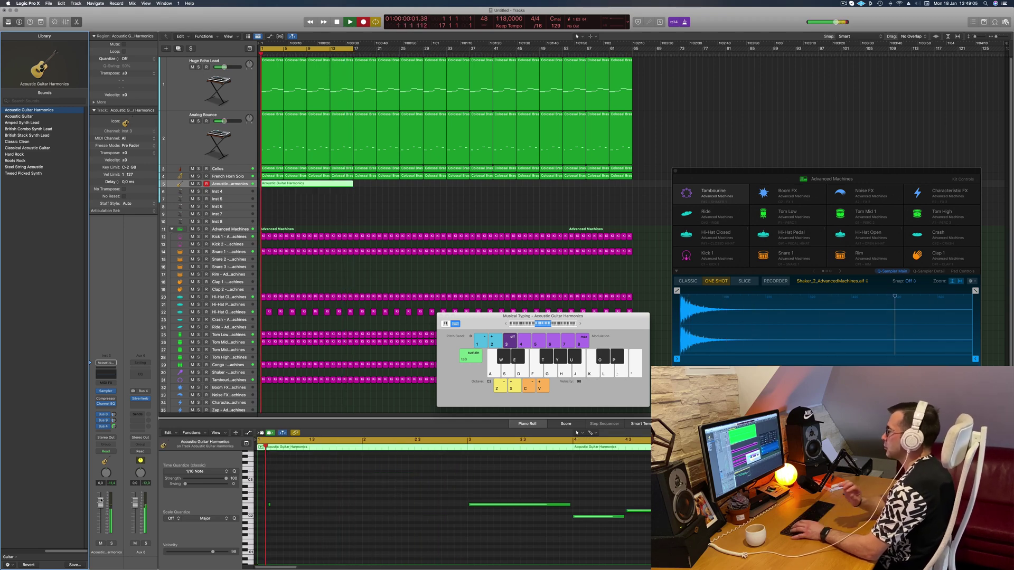
key(space)
- Play back the recorded take and enlarge the height of the Acoustic Guitar Harmonics track
scroll(408, 528, left, 5)
key(space)
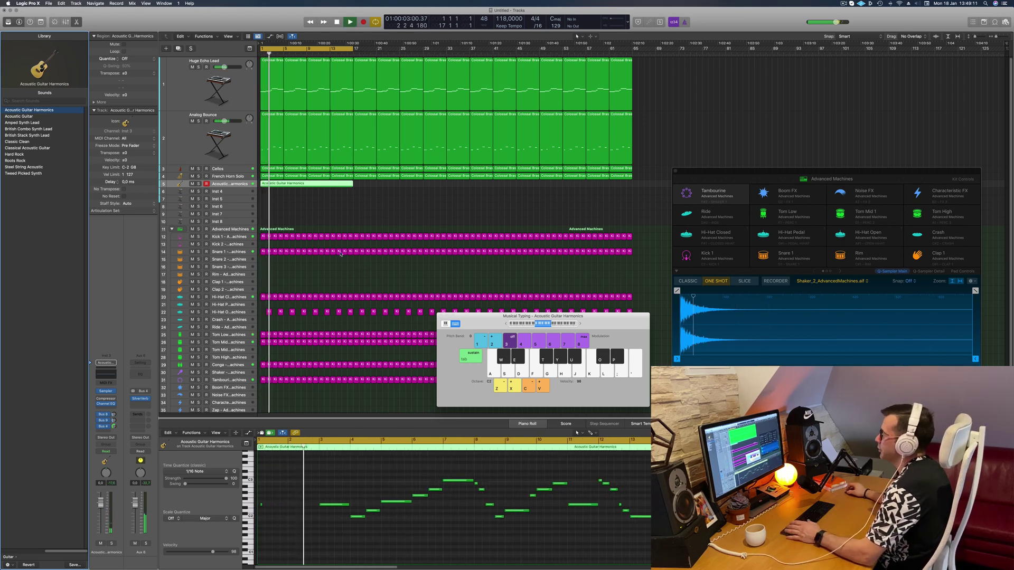
click(359, 266)
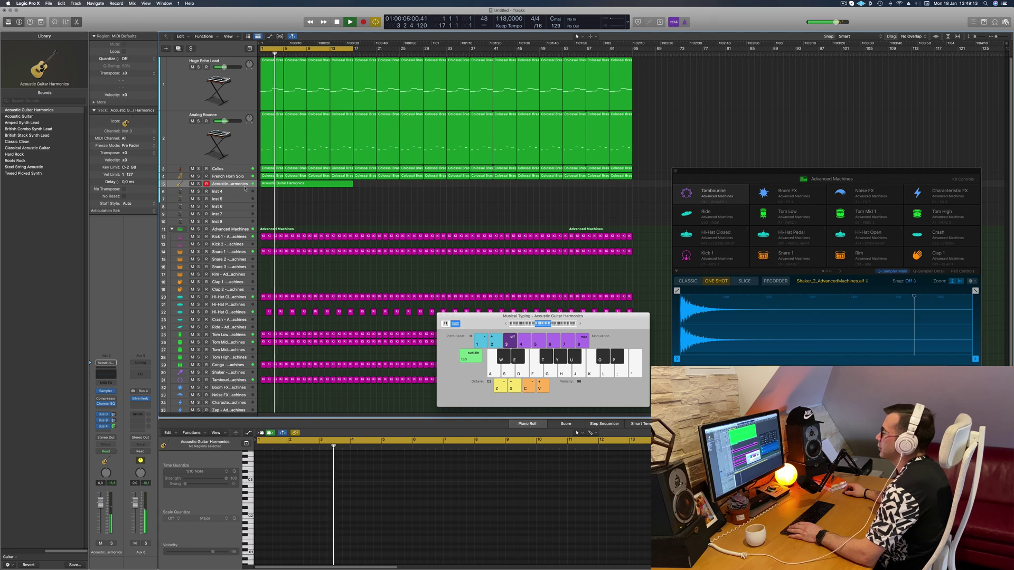
drag(245, 188, 246, 219)
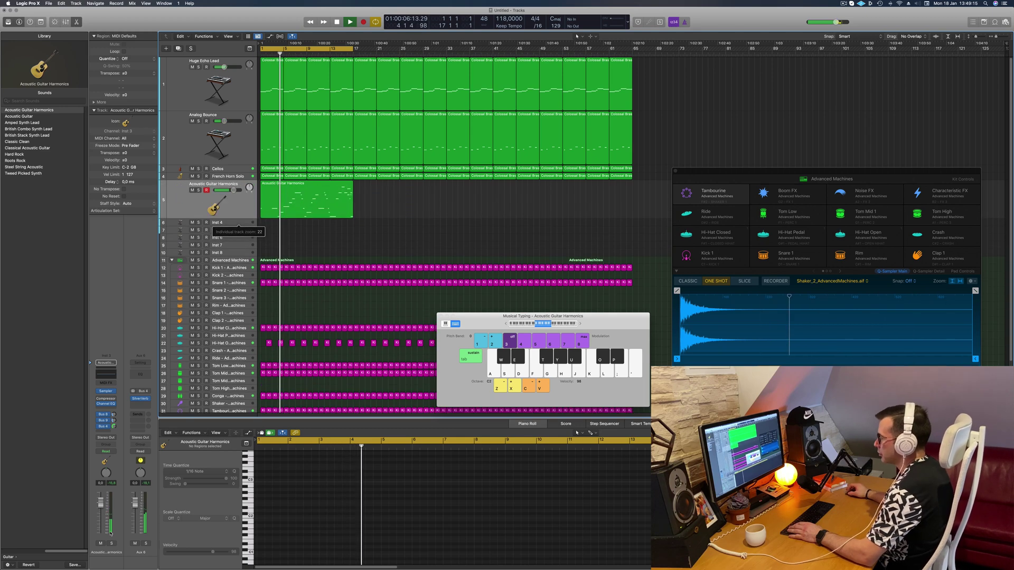
- Quantize all notes in the Acoustic Guitar Harmonics region to 1/16 notes
click(329, 203)
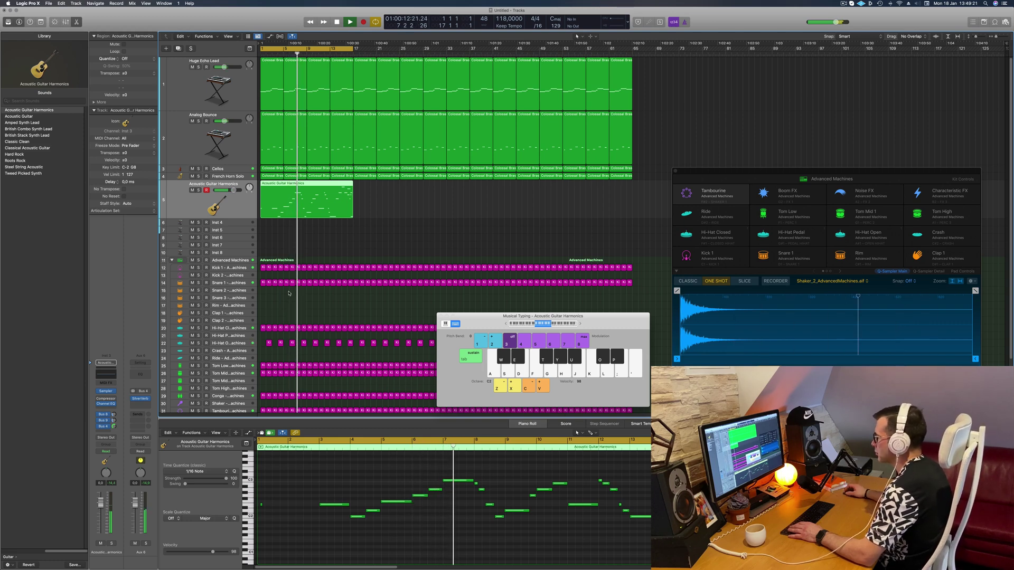
click(419, 537)
key(super+a)
key(q)
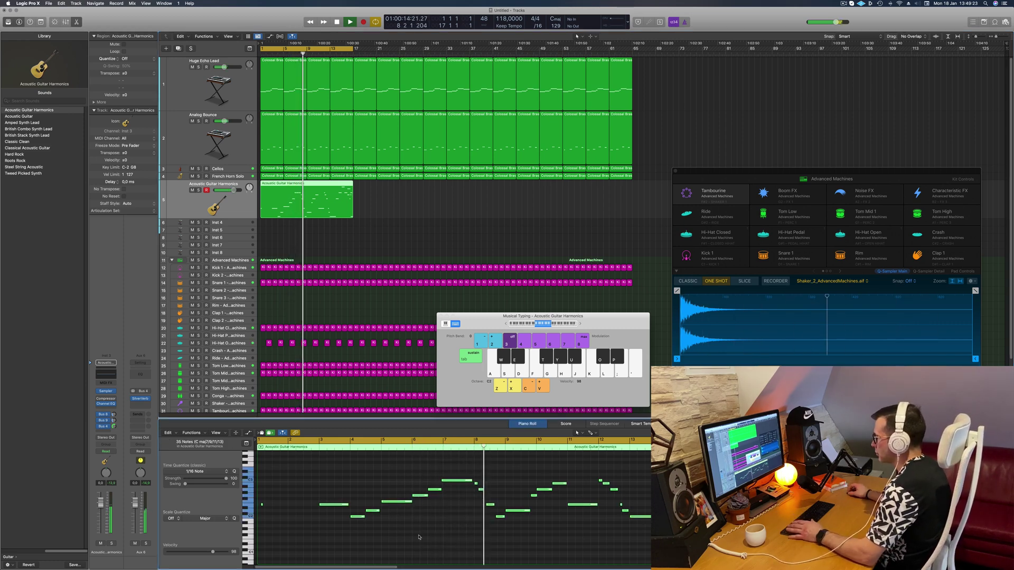
click(418, 537)
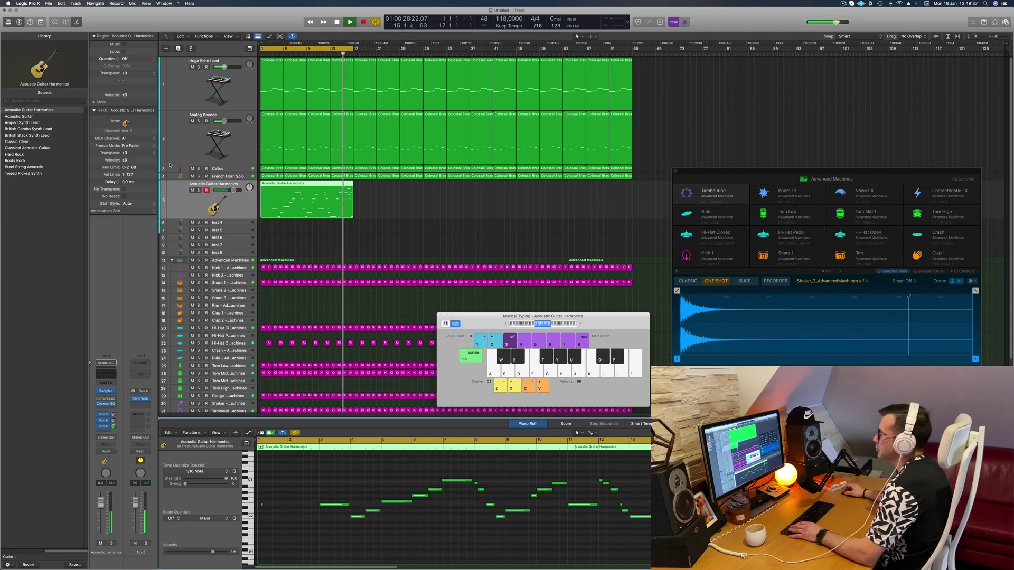
- Mute the Cellos and French Horn Solo tracks and restart playback from the cycle start
click(193, 169)
click(193, 177)
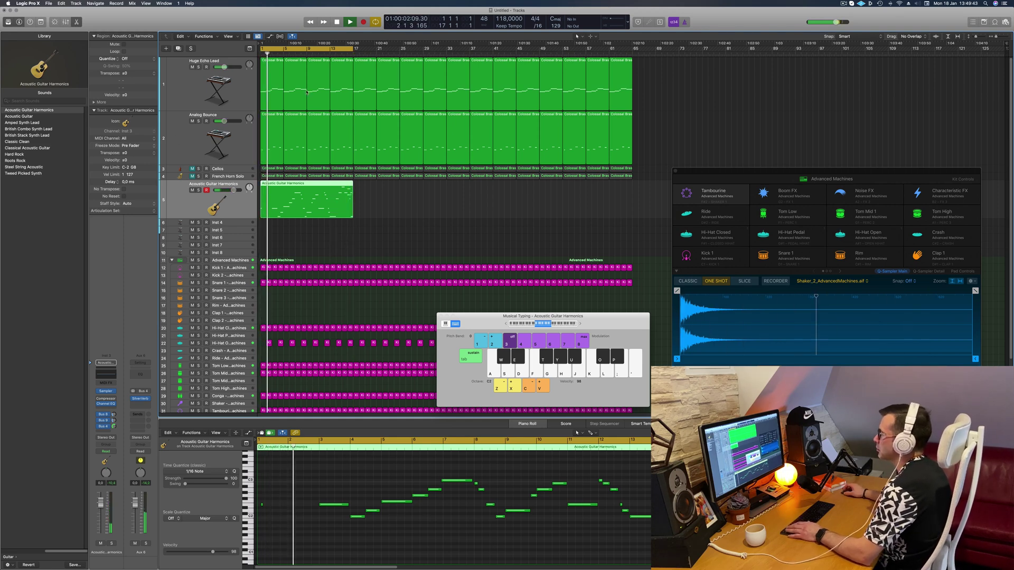
click(330, 55)
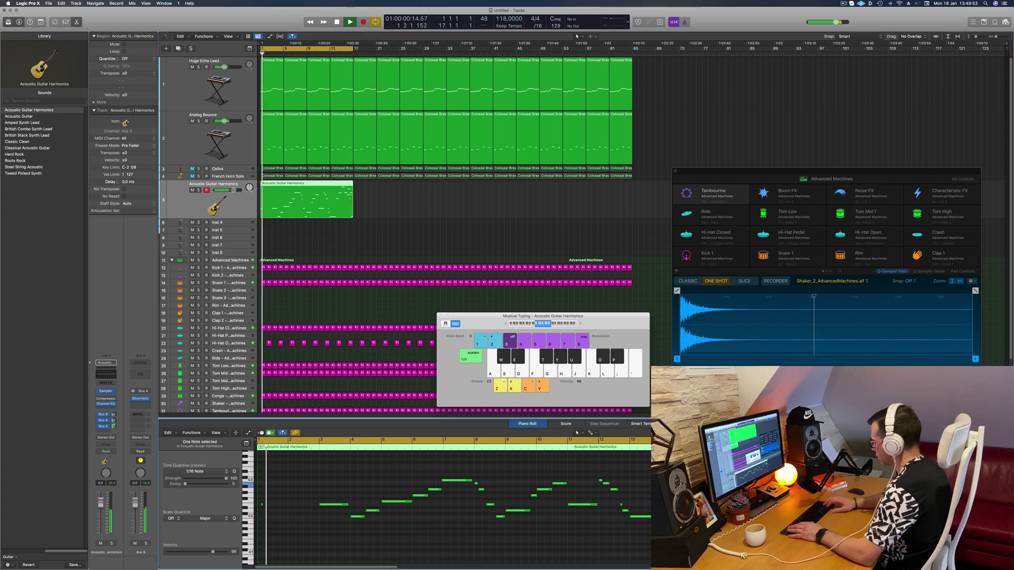
key(space)
key(space)
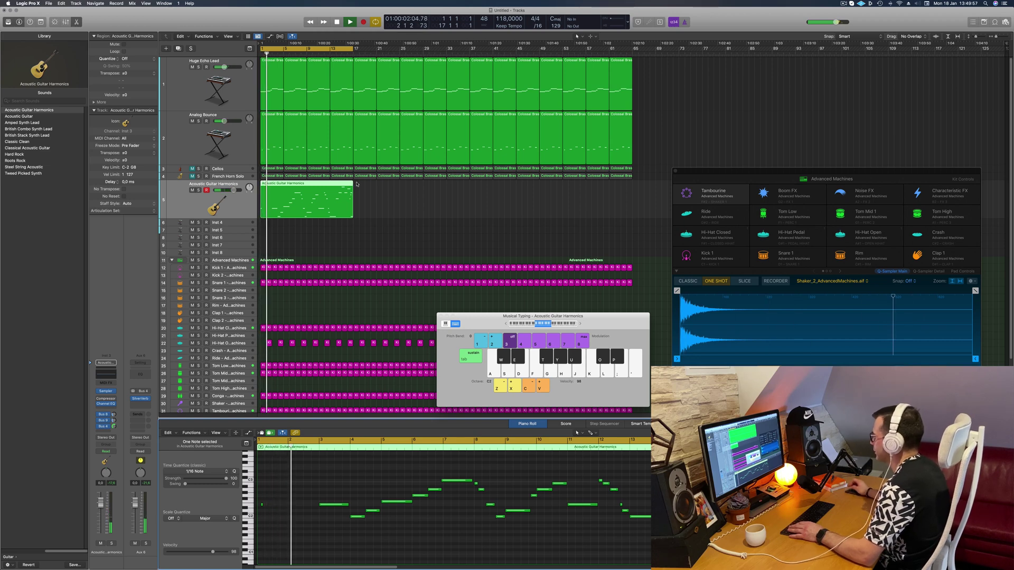
- Listen from just before bar 13 and split the Acoustic Guitar Harmonics region at bar 13
click(628, 443)
click(621, 443)
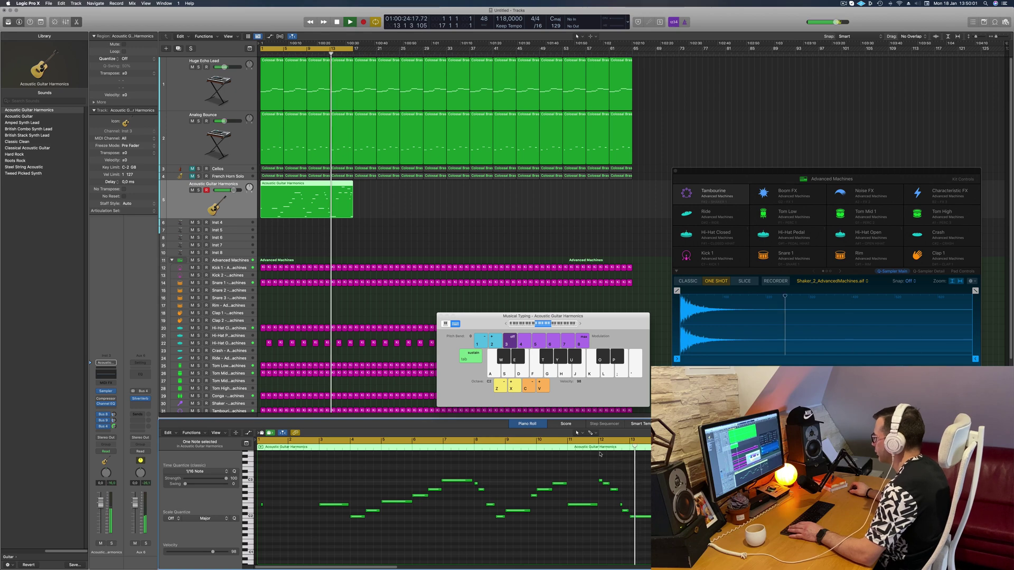
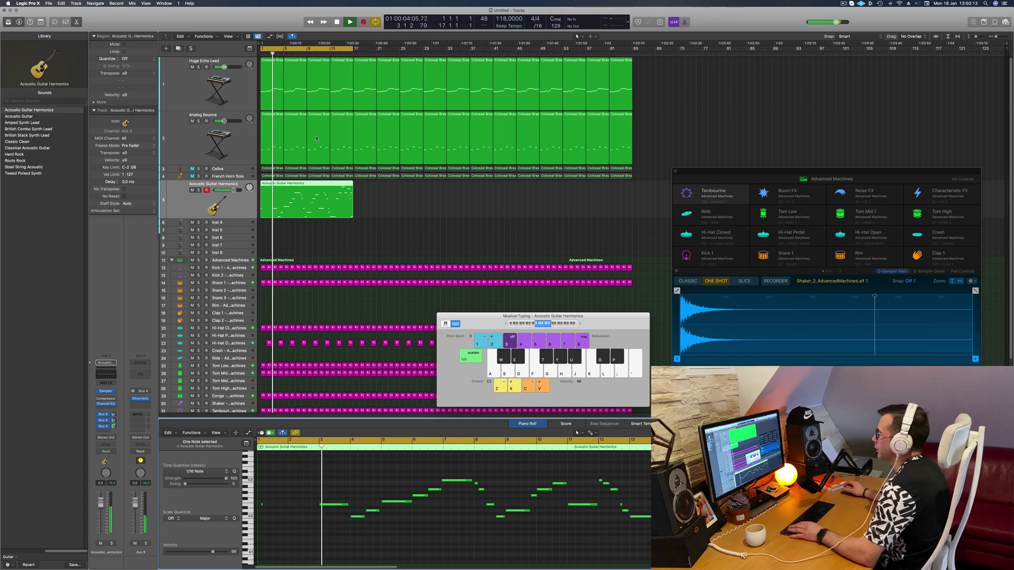
click(330, 184)
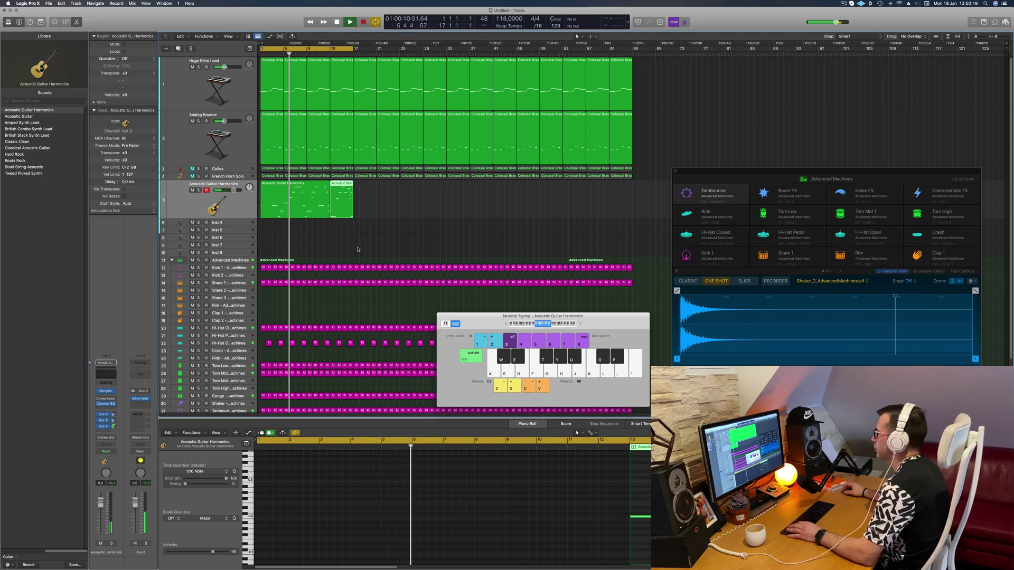
- Raise the notes in the Acoustic Guitar Harmonics region starting at bar 13 by an octave in the Piano Roll
click(275, 188)
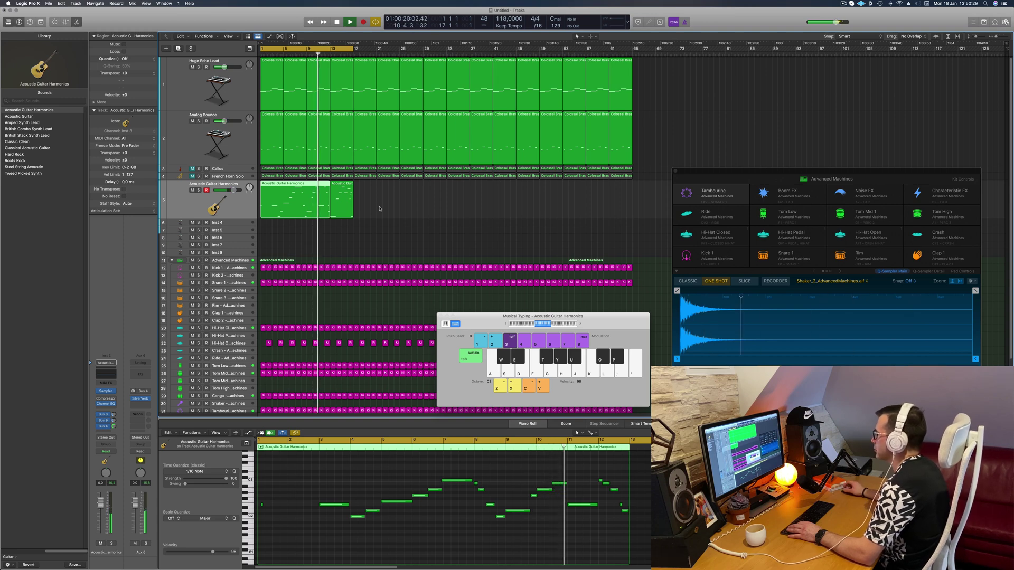
click(342, 201)
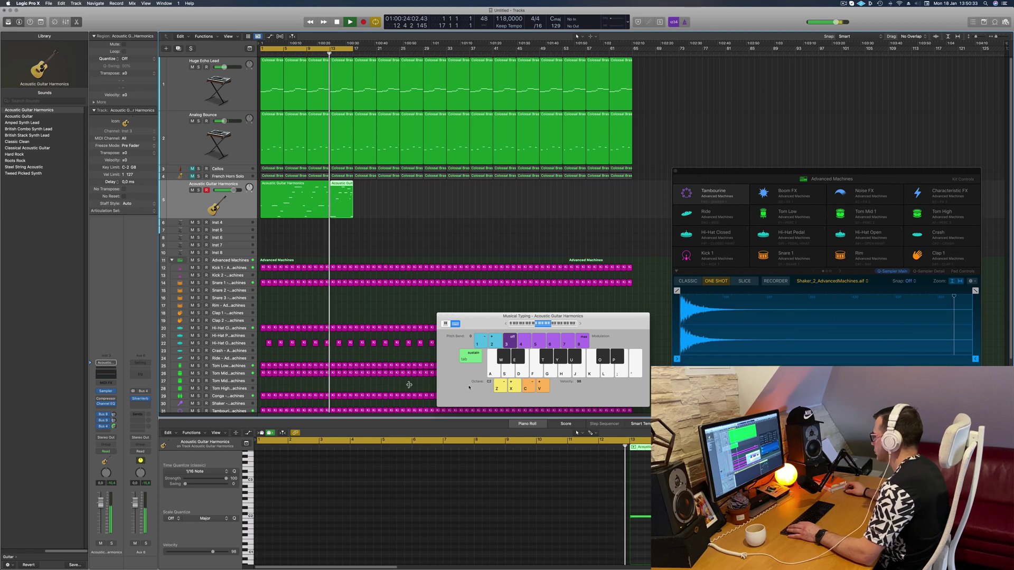
click(642, 517)
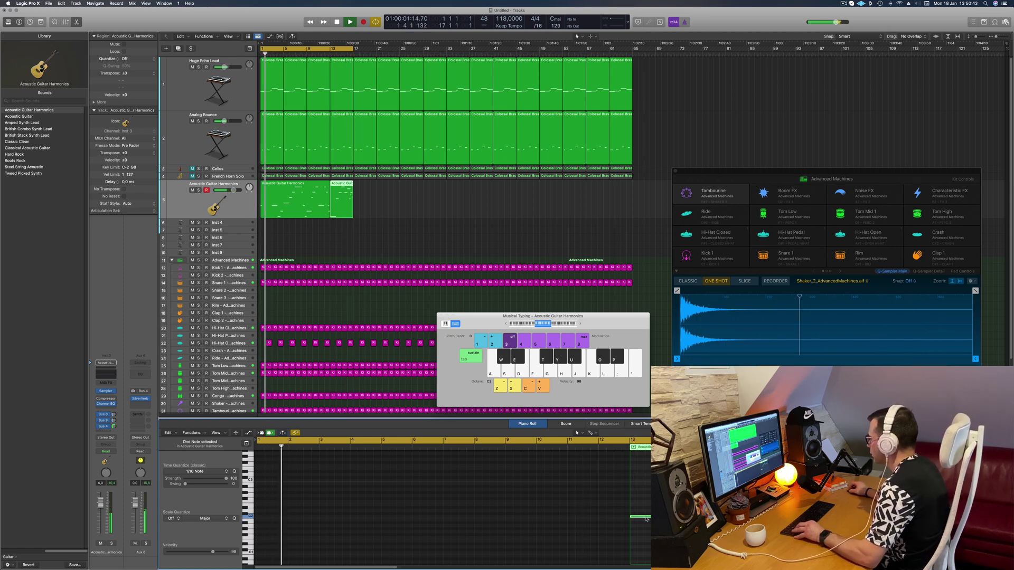
drag(646, 515, 637, 479)
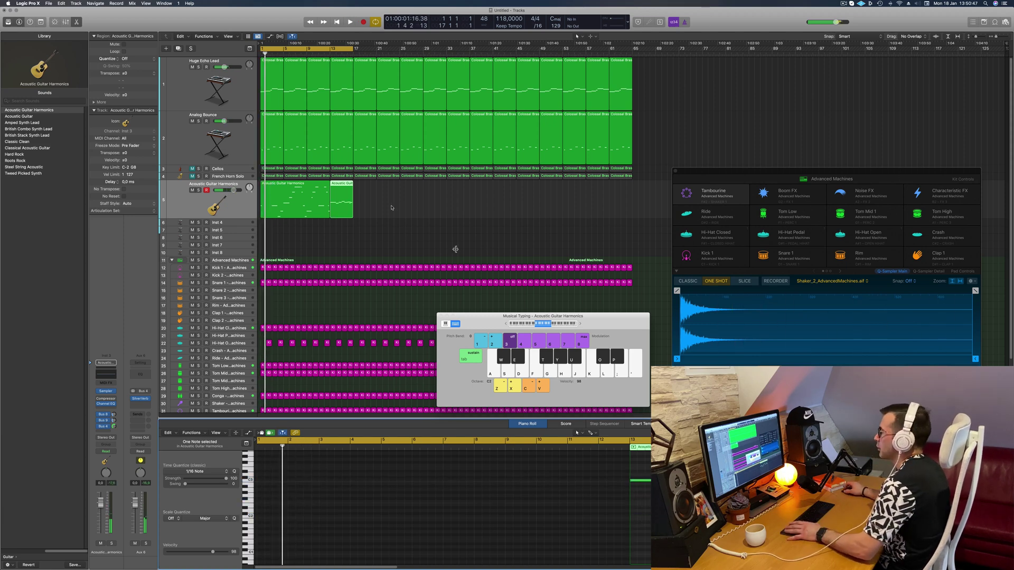
- Delete the Acoustic Guitar Harmonics region before bar 13 and move the remaining region to bar 1
click(276, 188)
key(Delete)
click(348, 184)
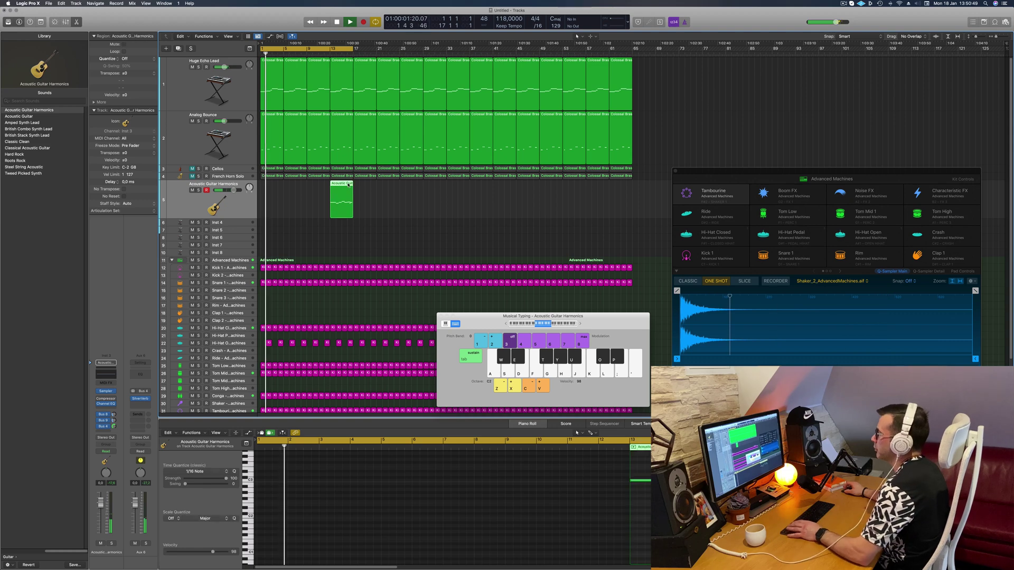
drag(301, 186, 286, 197)
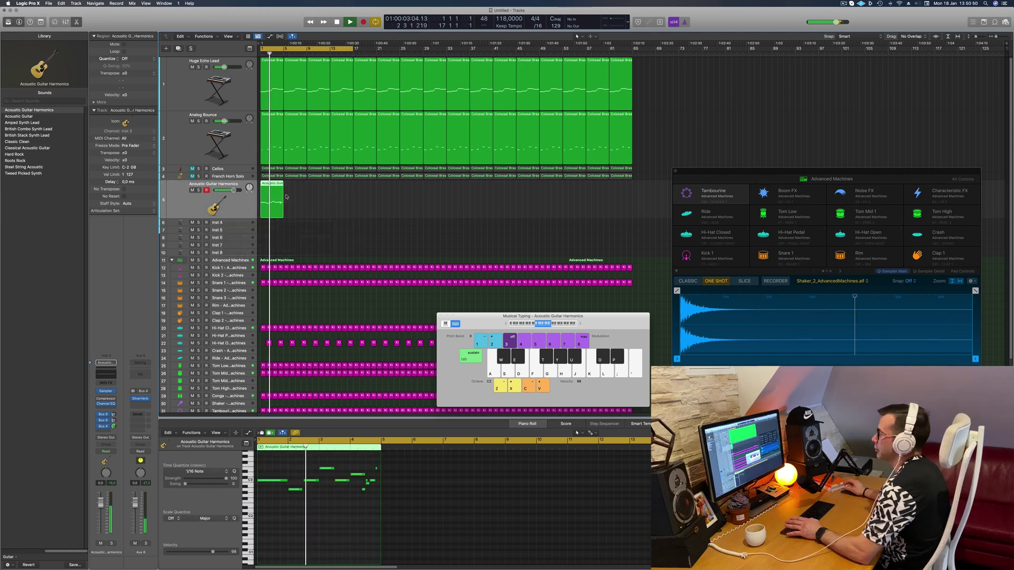
click(356, 213)
click(262, 205)
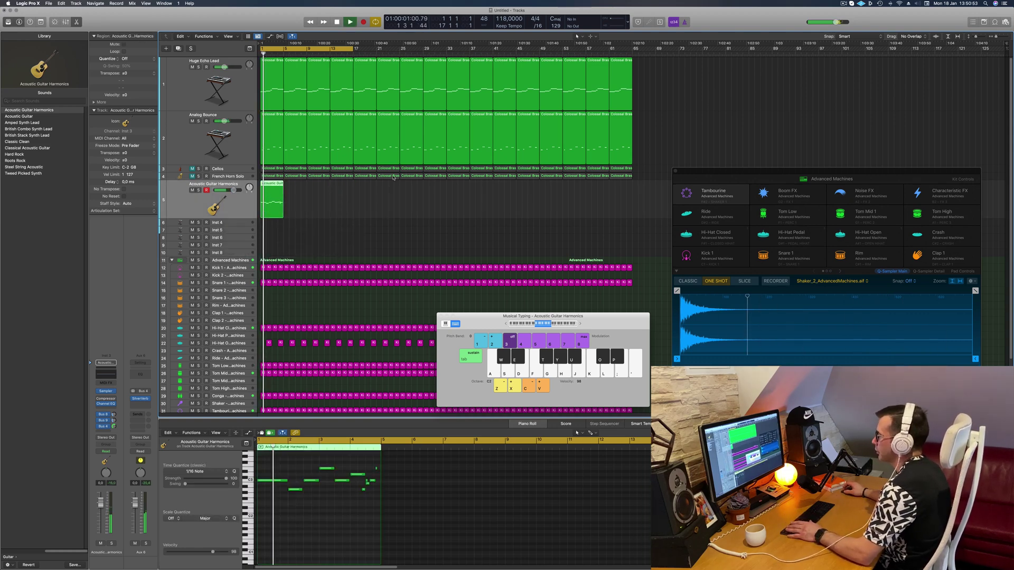
- Trim the start of the short low note just after beat 3 of bar 4 so it follows the preceding note
scroll(344, 512, up, 3)
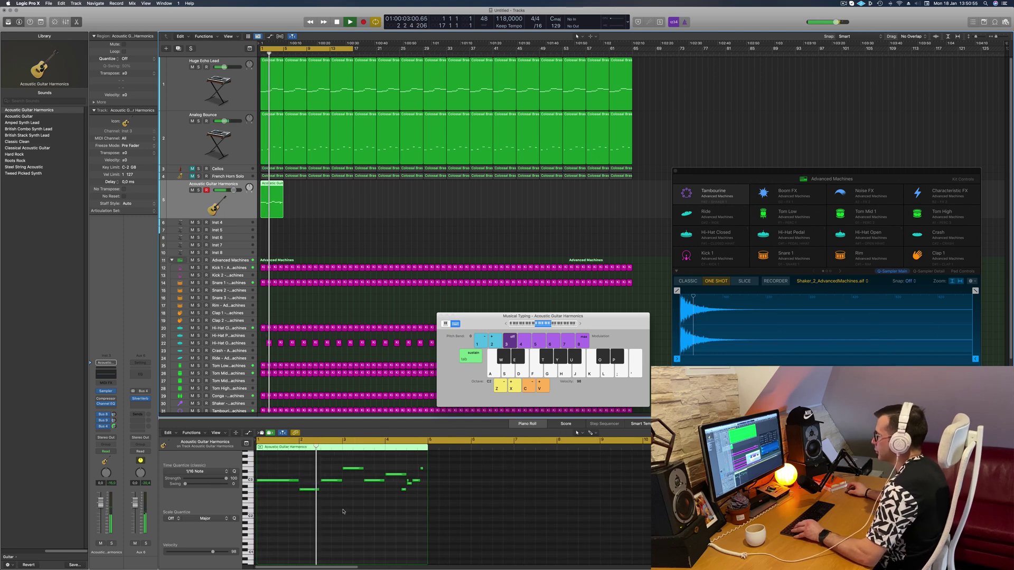
scroll(346, 513, down, 2)
scroll(346, 513, down, 2)
scroll(345, 513, up, 3)
scroll(371, 513, up, 3)
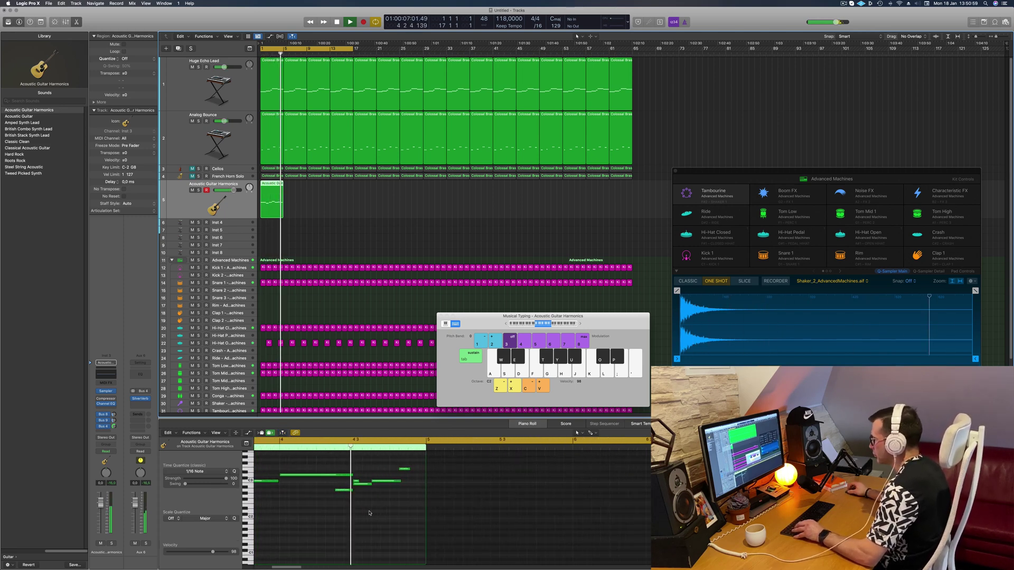
click(351, 485)
drag(349, 483, 356, 484)
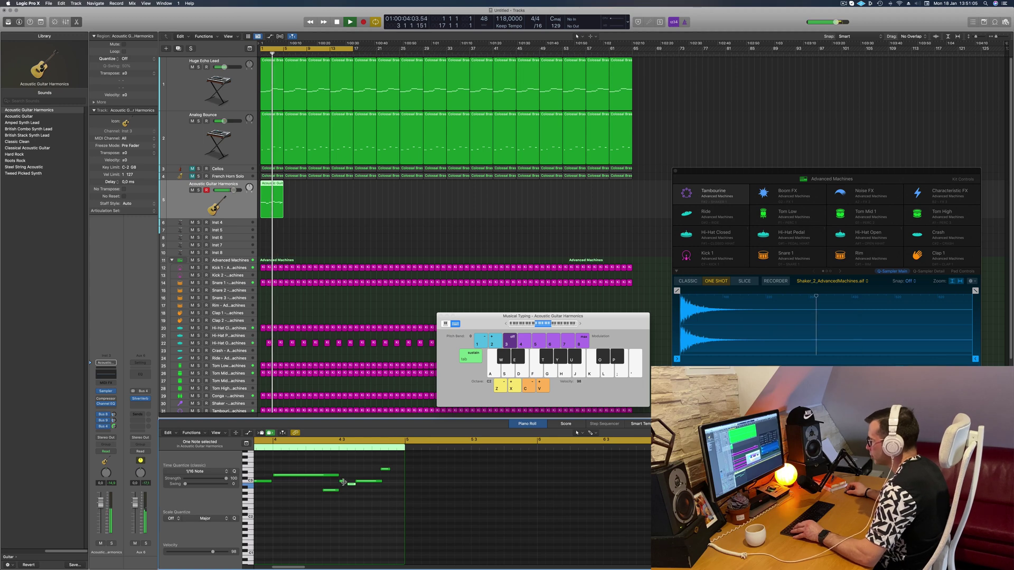
scroll(337, 502, left, 1)
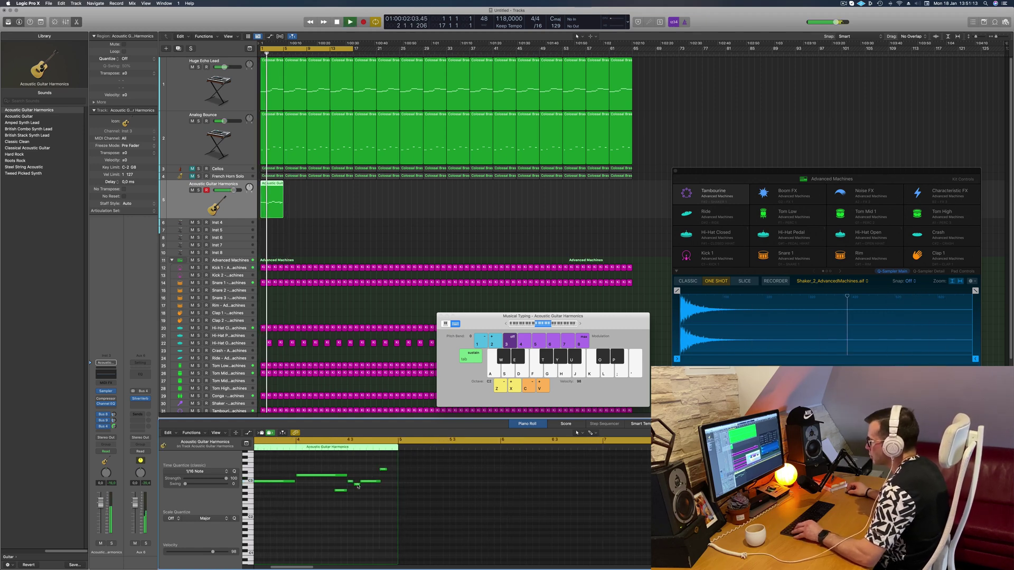
- Copy the short low note in bar 4 to position 4 4 3 1 at the end of the phrase
drag(357, 486, 391, 491)
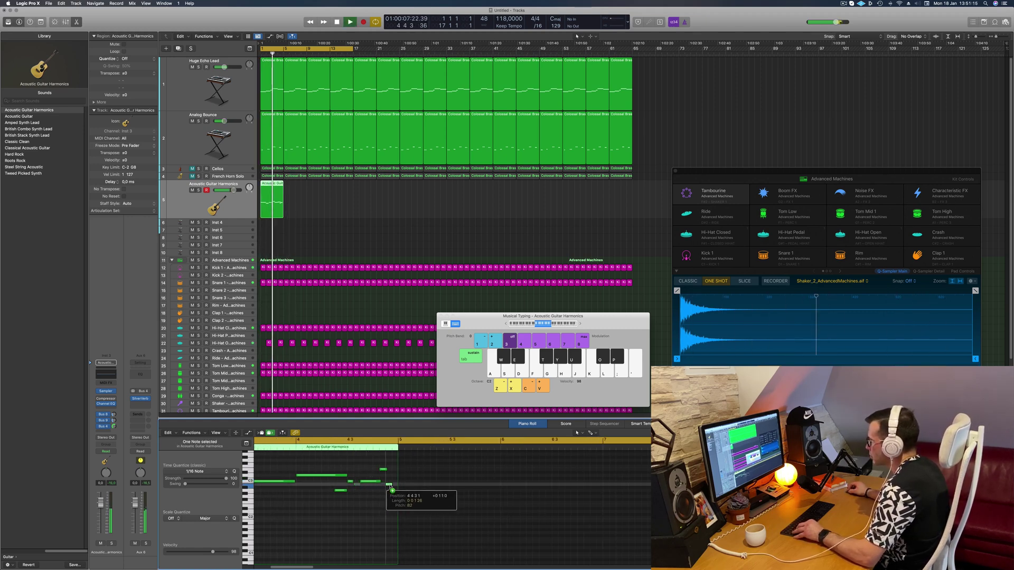
scroll(322, 472, left, 5)
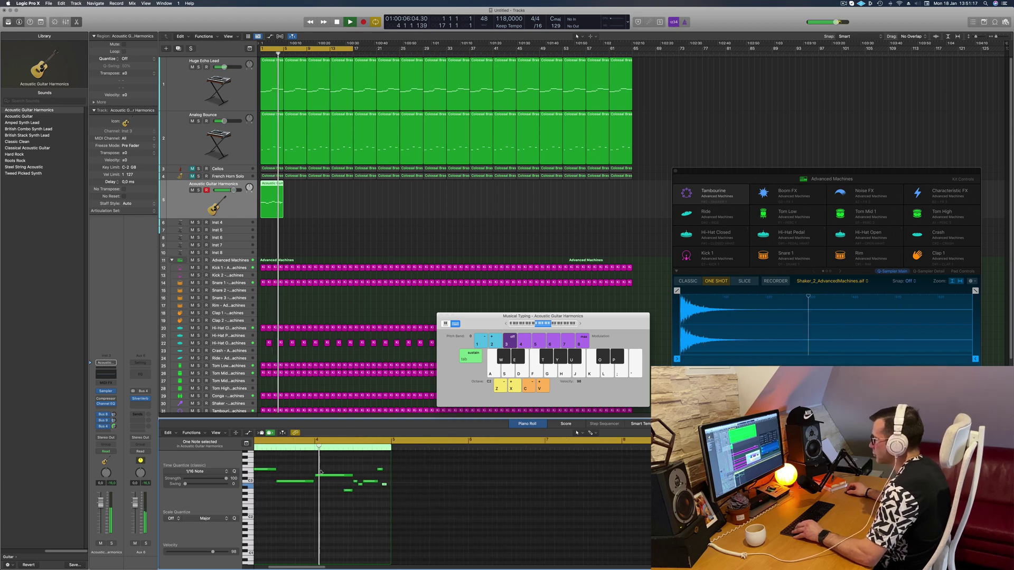
scroll(344, 471, up, 3)
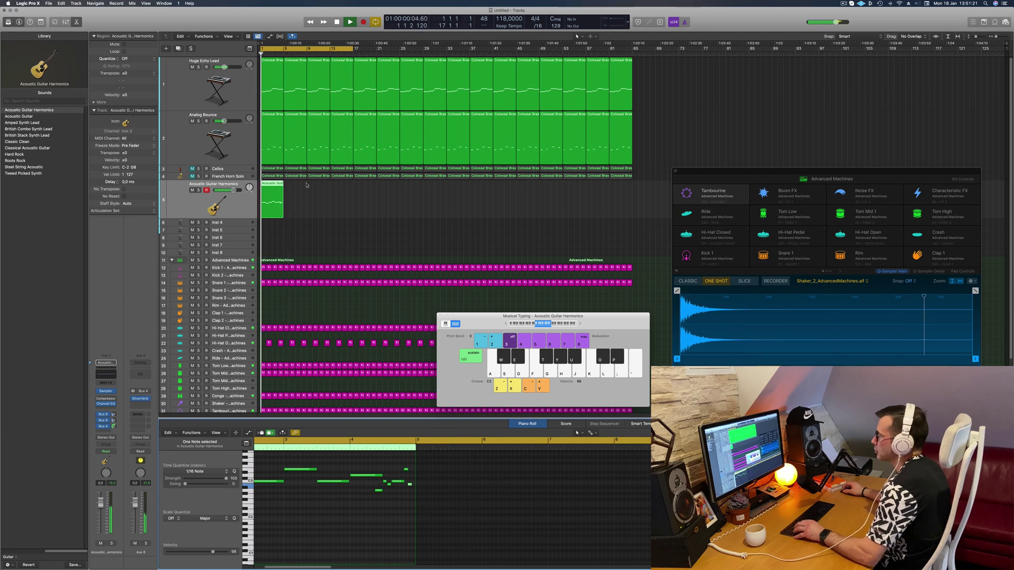
- Copy the Acoustic Guitar Harmonics region to bar 5 and play the arrangement from the start
drag(269, 184, 248, 208)
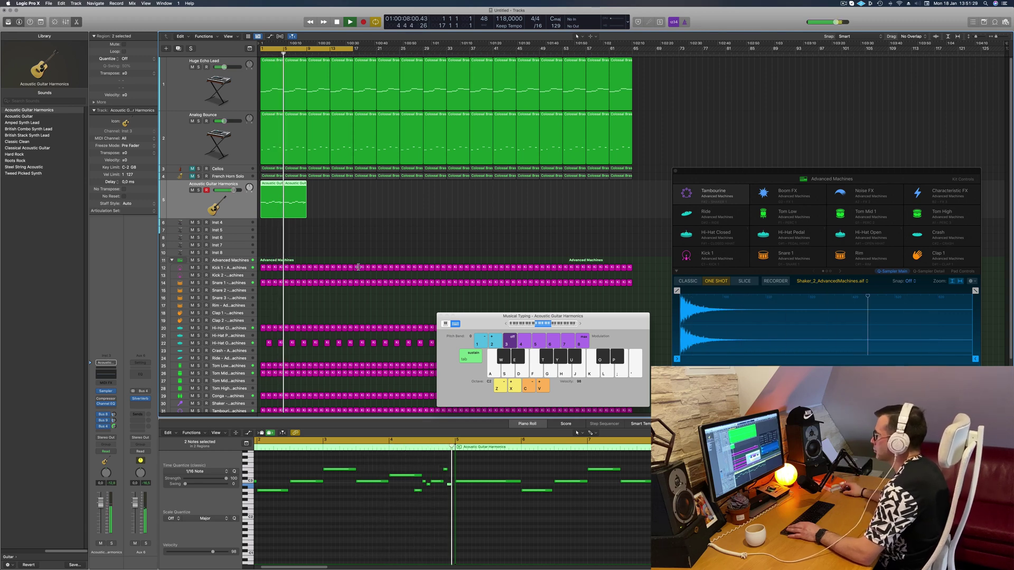
key(Return)
key(space)
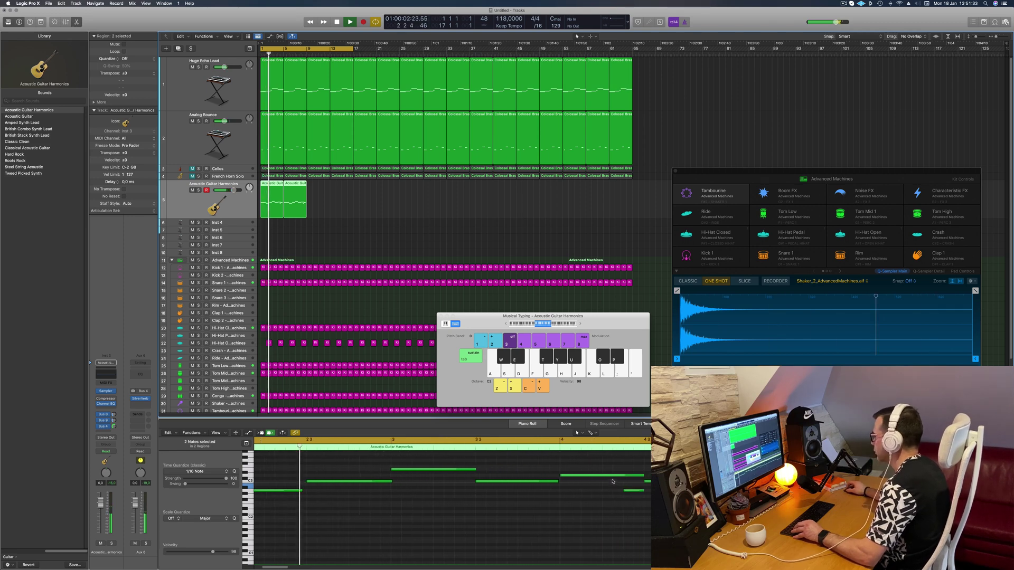
- Shorten the long note starting at bar 4 so it ends where the lower note begins, and replay from the start
click(624, 477)
drag(644, 475, 623, 476)
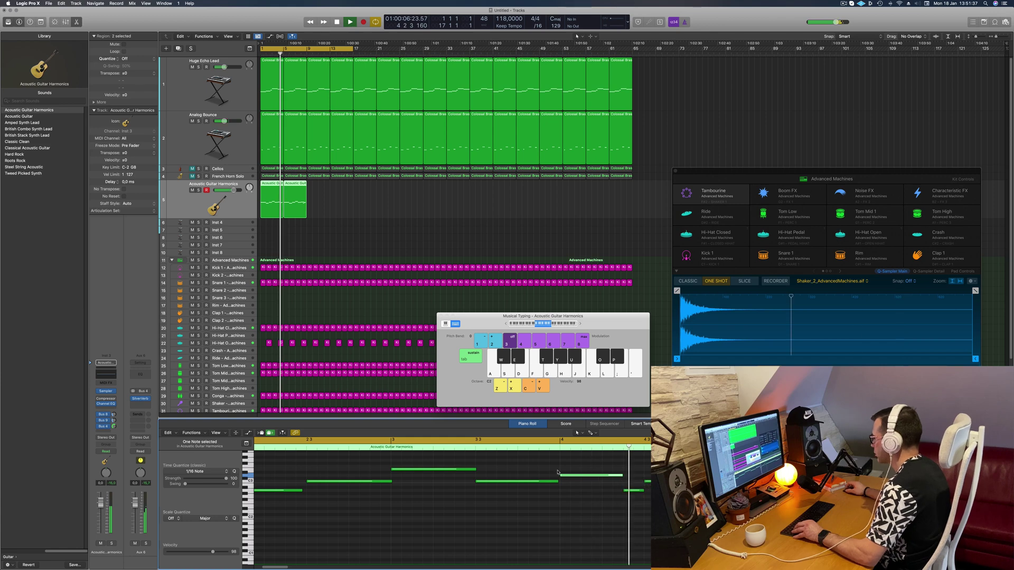
key(Return)
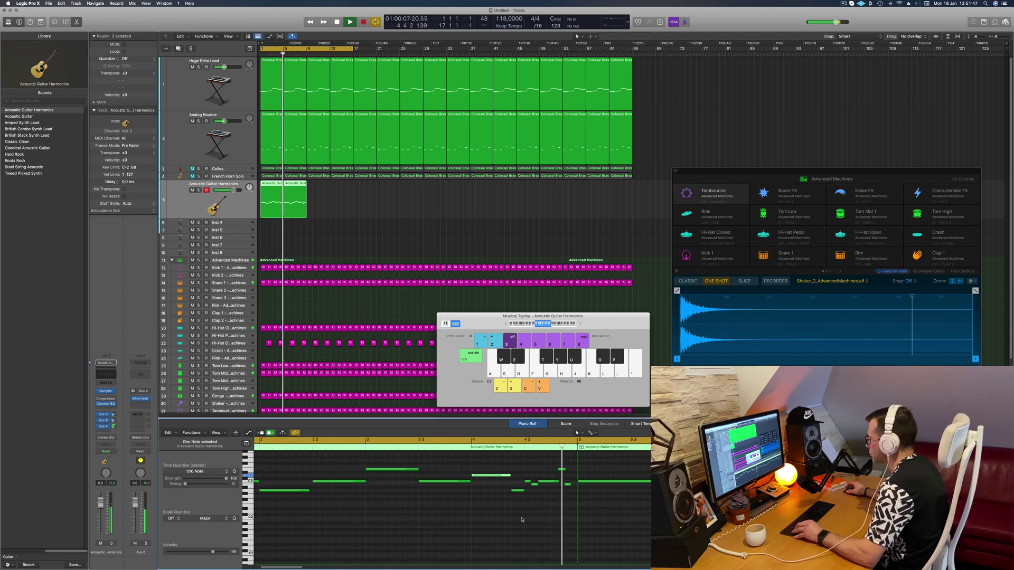
key(Return)
key(space)
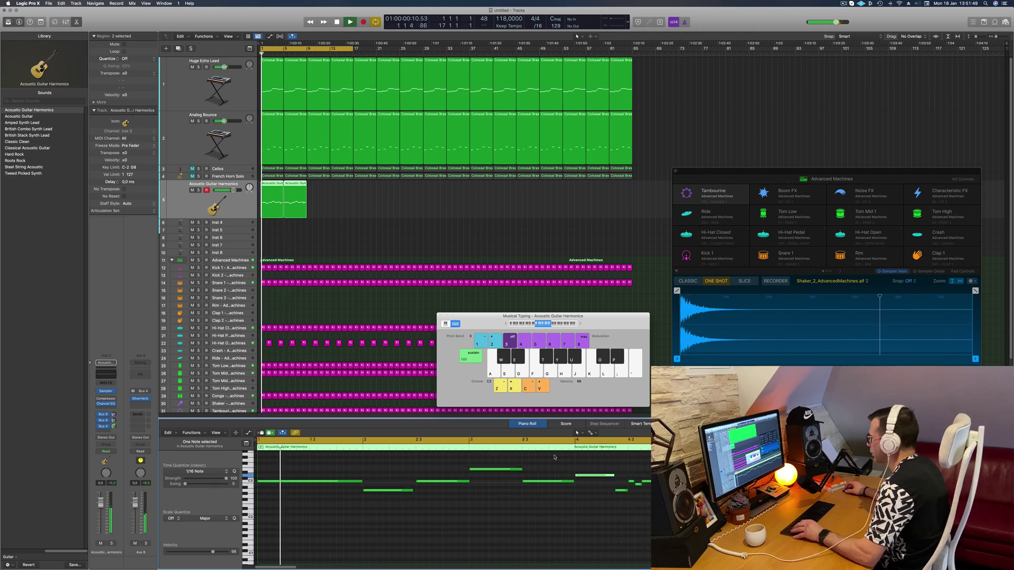
- Delete the copied Acoustic Guitar Harmonics region at bar 5 and restart playback from the beginning
click(330, 197)
click(295, 197)
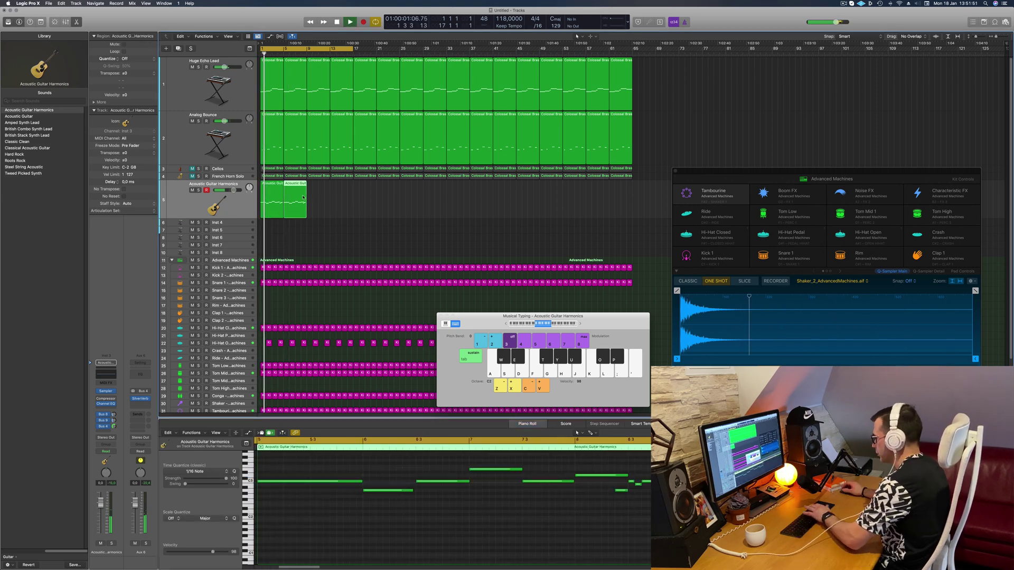
key(BackSpace)
click(266, 208)
key(Return)
key(space)
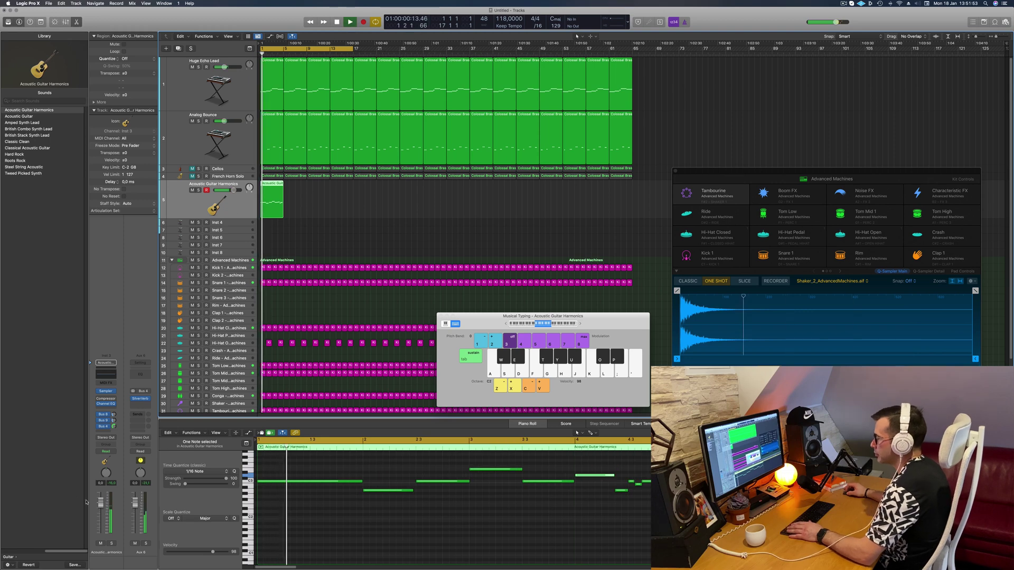
- Copy the Acoustic Guitar Harmonics region from bar 1 to bar 9 on the same track
click(355, 231)
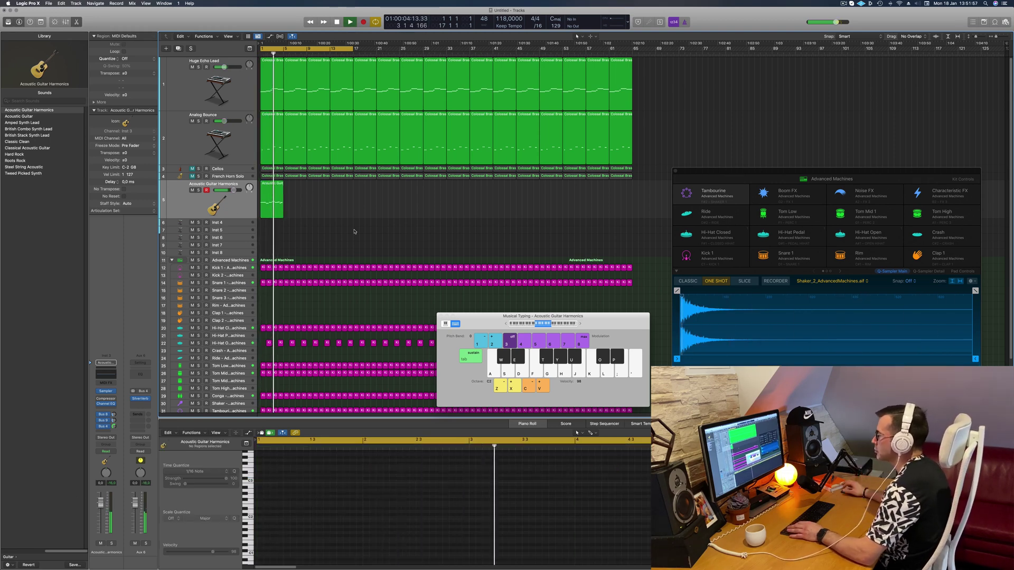
click(283, 204)
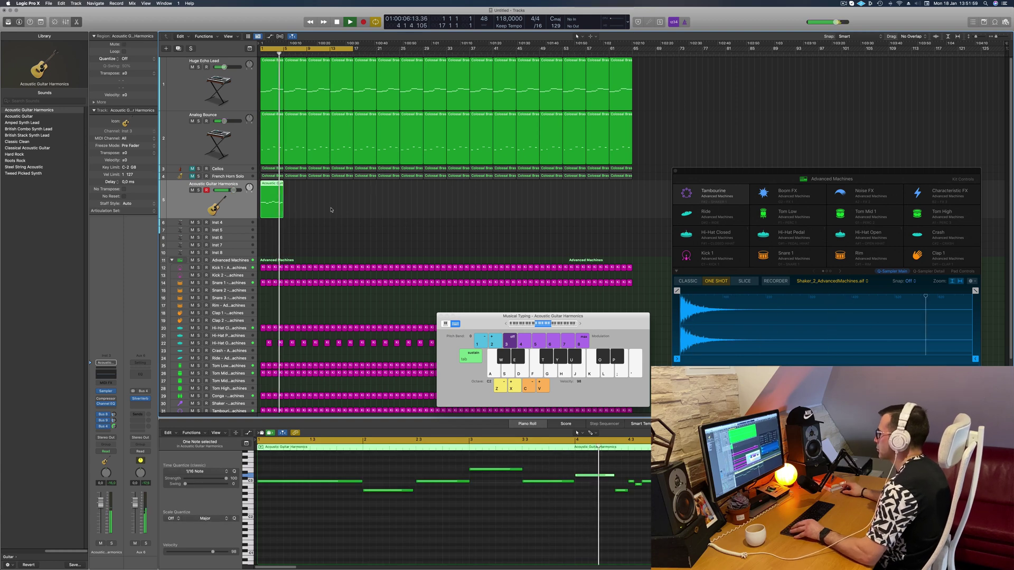
scroll(335, 209, up, 3)
scroll(367, 213, down, 2)
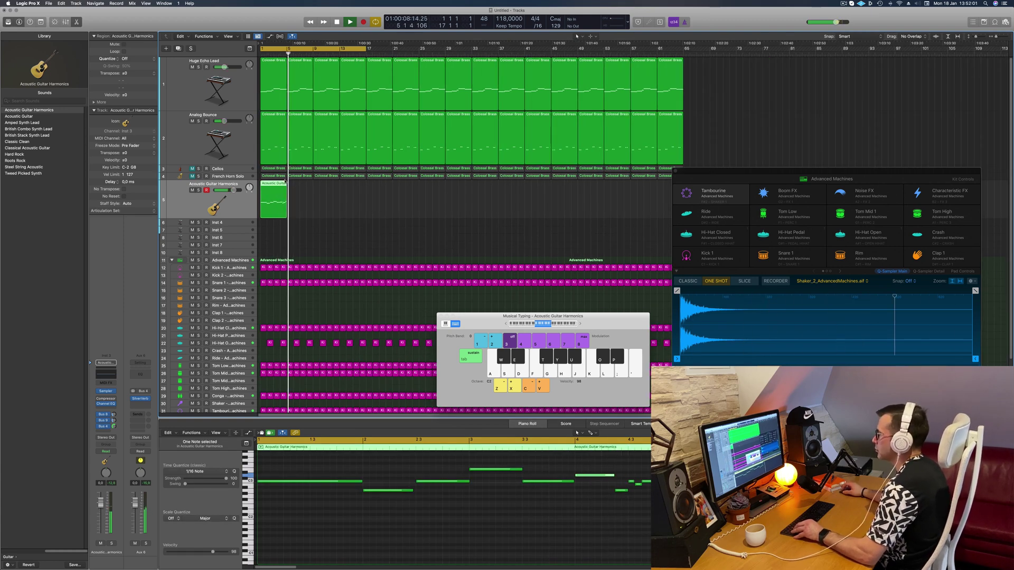
drag(283, 203, 336, 205)
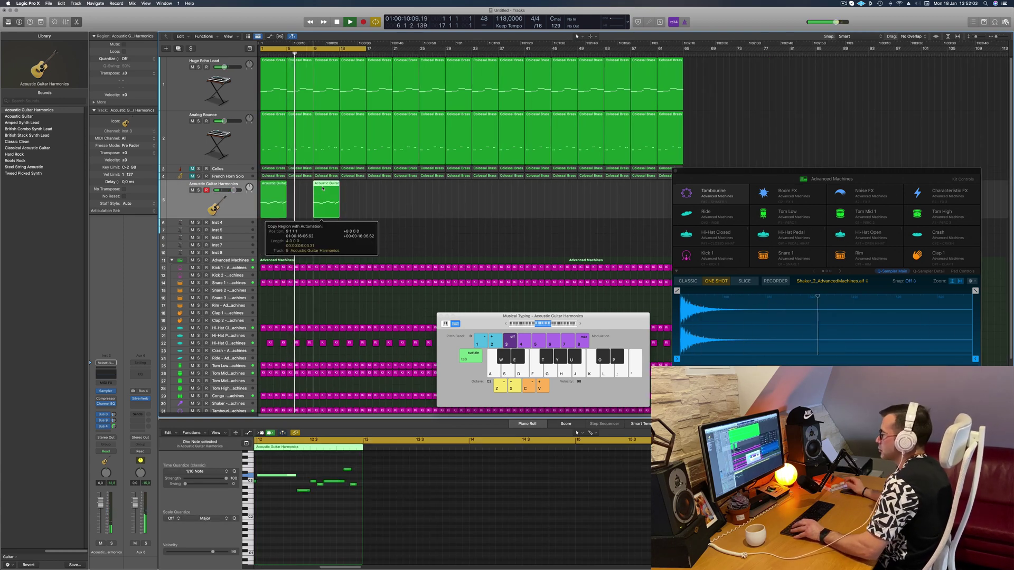
click(338, 239)
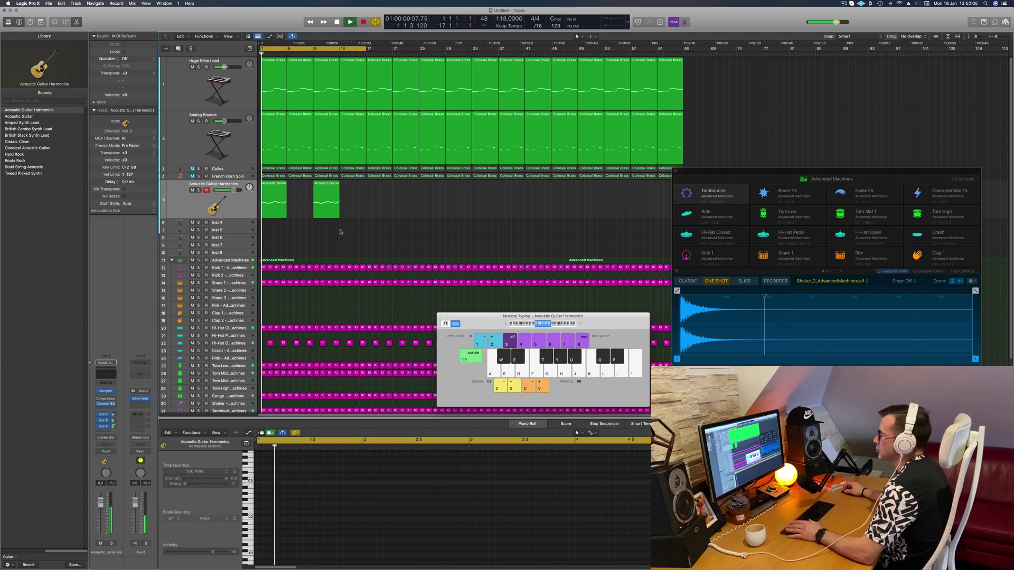
- Duplicate the Acoustic Guitar Harmonics track with the same instrument settings
click(184, 206)
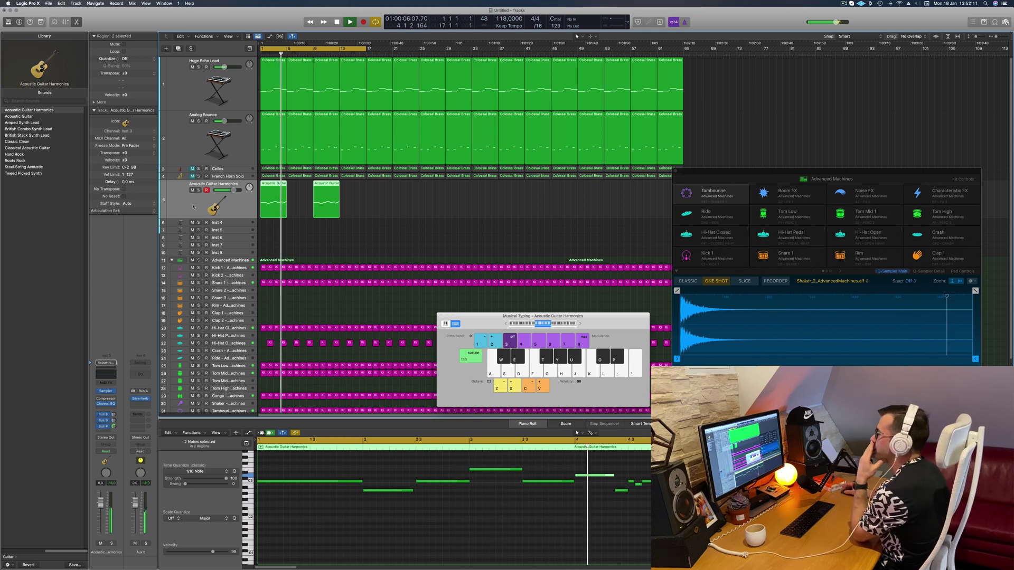
key(super+d)
- Try moving the bar 1 region onto the duplicated guitar track at bar 3, and undo the move
click(275, 202)
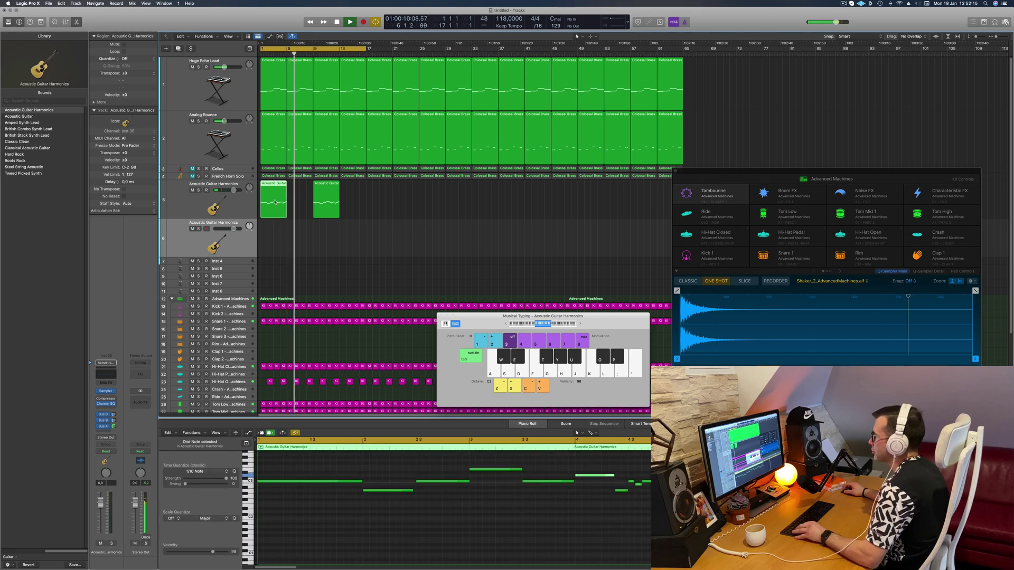
drag(275, 201, 290, 228)
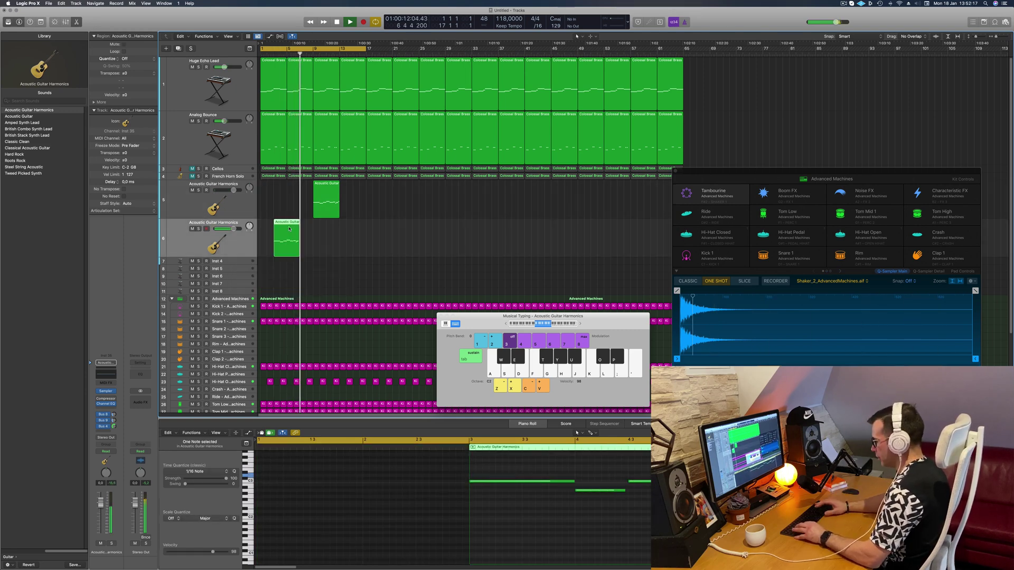
key(super+z)
- Audition melody notes with Musical Typing on the duplicated Acoustic Guitar Harmonics track during playback
key(l)
key(j)
key(k)
key(l)
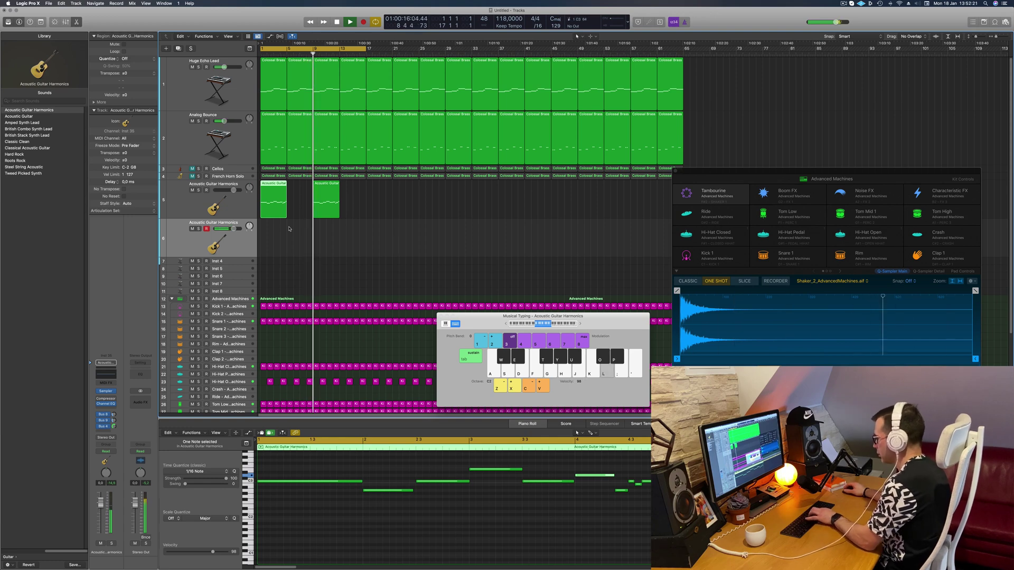
key(apostrophe)
key(apostrophe)
key(semicolon)
key(l)
key(semicolon)
- Raise the Musical Typing octave to C3 and try out a second guitar melody over the playing arrangement
click(581, 324)
key(l)
key(apostrophe)
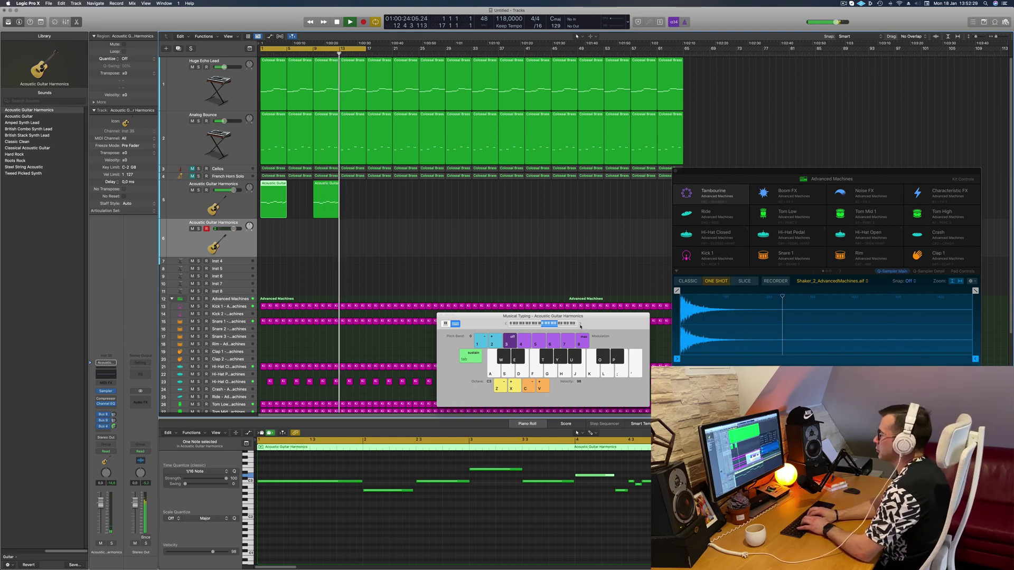
key(k)
key(k)
key(l)
key(l)
key(semicolon)
key(l)
key(semicolon)
key(l)
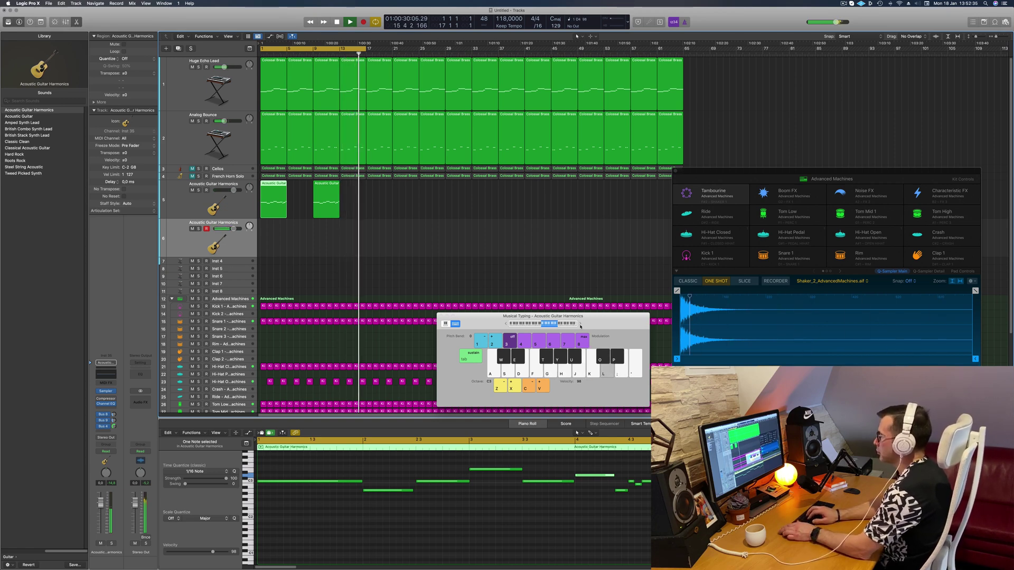
key(semicolon)
key(k)
key(j)
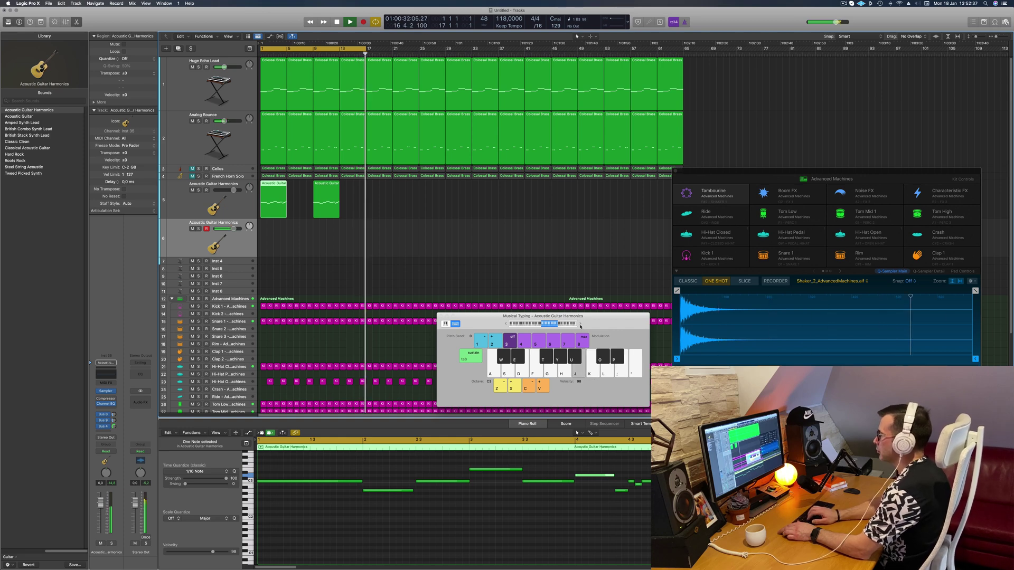
key(apostrophe)
key(semicolon)
key(l)
key(k)
key(j)
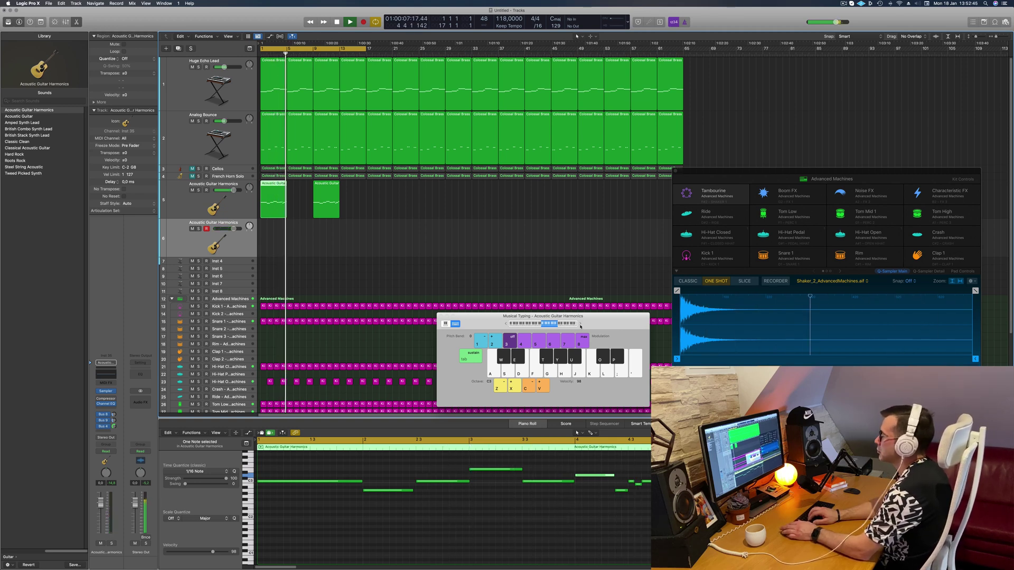
- Rehearse a mostly descending counter-melody on the duplicated guitar track as the cycle plays again from its beginning
key(semicolon)
key(l)
key(l)
key(l)
key(k)
key(j)
key(k)
key(l)
key(l)
key(k)
key(k)
key(j)
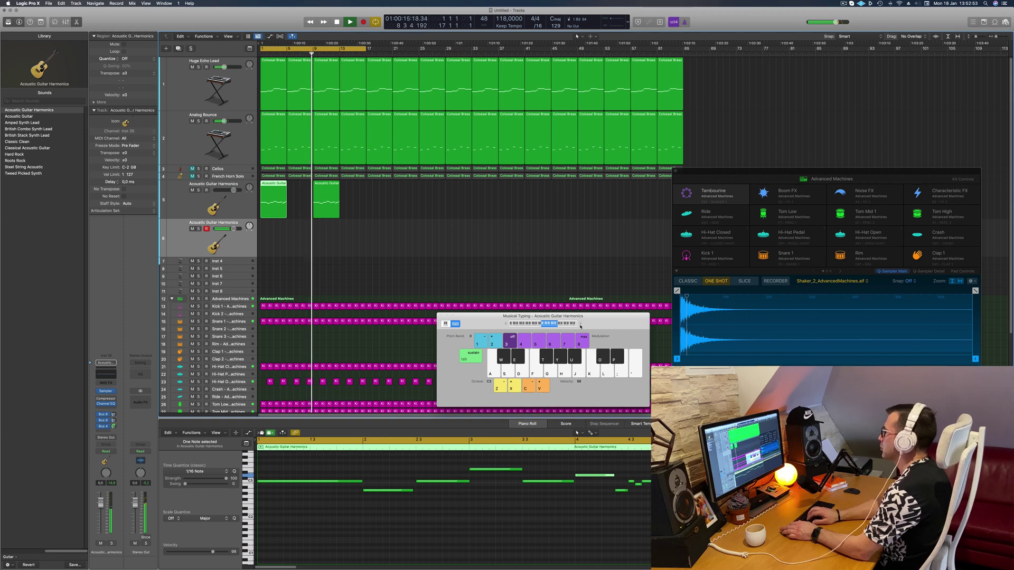
- Rehearse a short three-note figure on the duplicated guitar track while the arrangement plays
key(semicolon)
key(l)
key(semicolon)
key(l)
key(k)
key(l)
key(k)
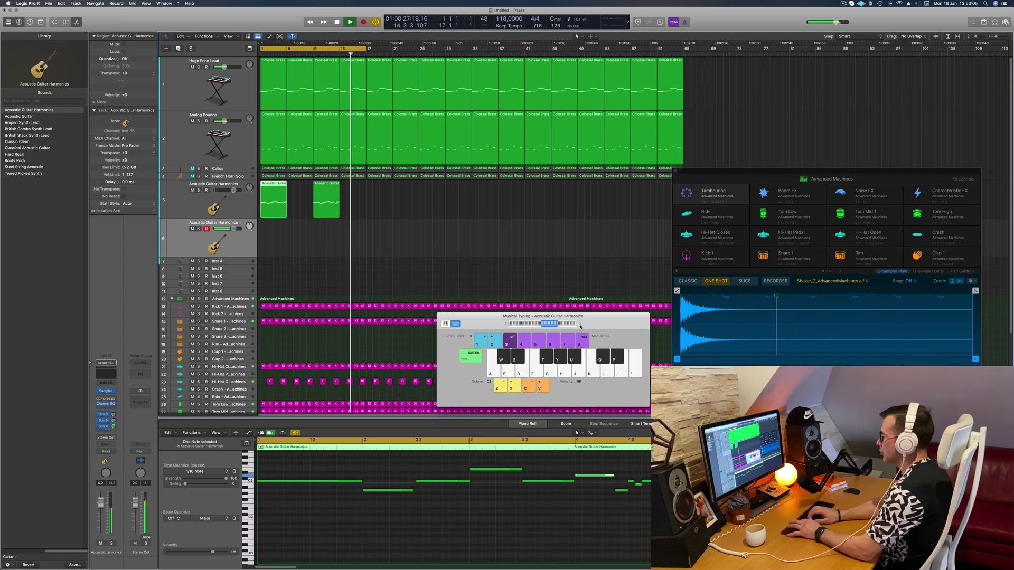
- Record the repeating three-note figure on the duplicated guitar track, continuing through the cycle restart over bars 1 to 4
key(r)
key(k)
key(l)
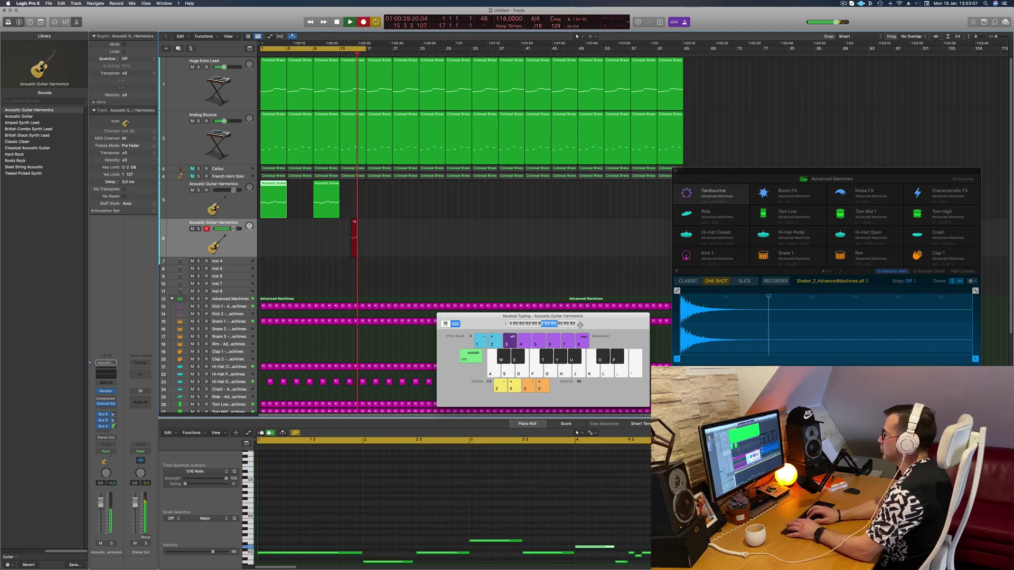
key(k)
key(semicolon)
key(k)
key(semicolon)
key(l)
key(k)
key(semicolon)
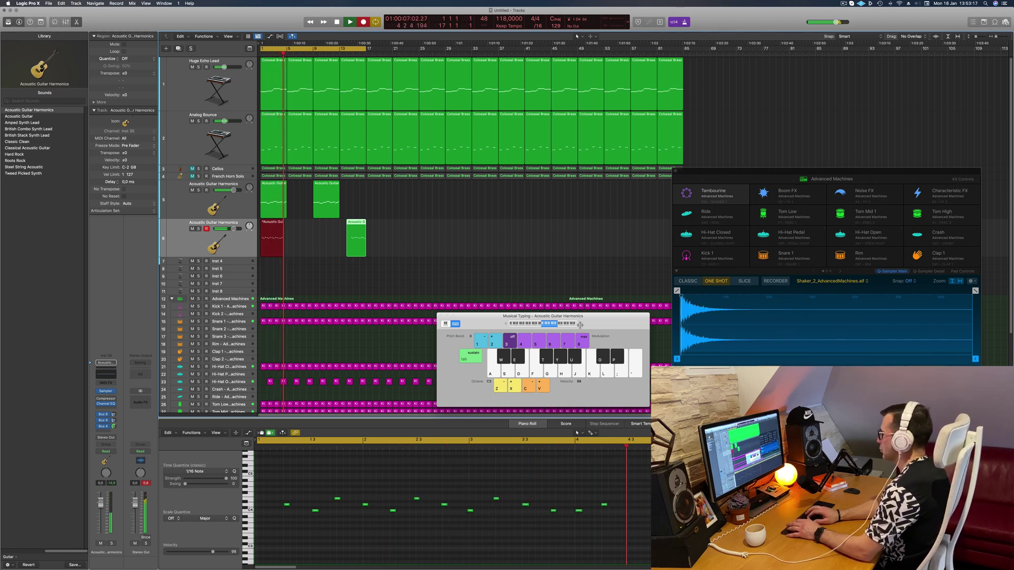
key(space)
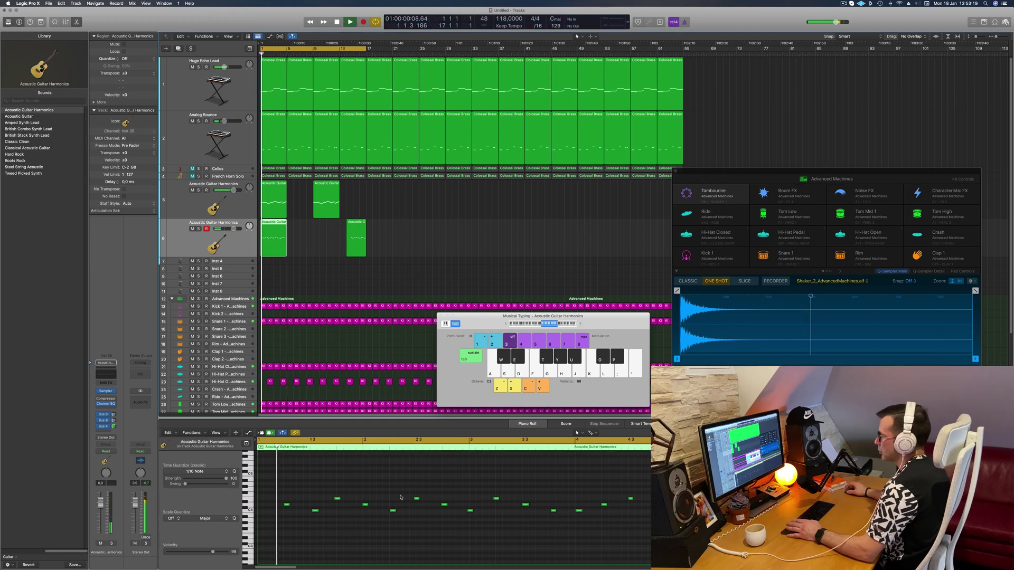
- Quantize the recorded notes of the bar 1 region to 1/16 and copy the highest note to the region's start
click(335, 549)
key(space)
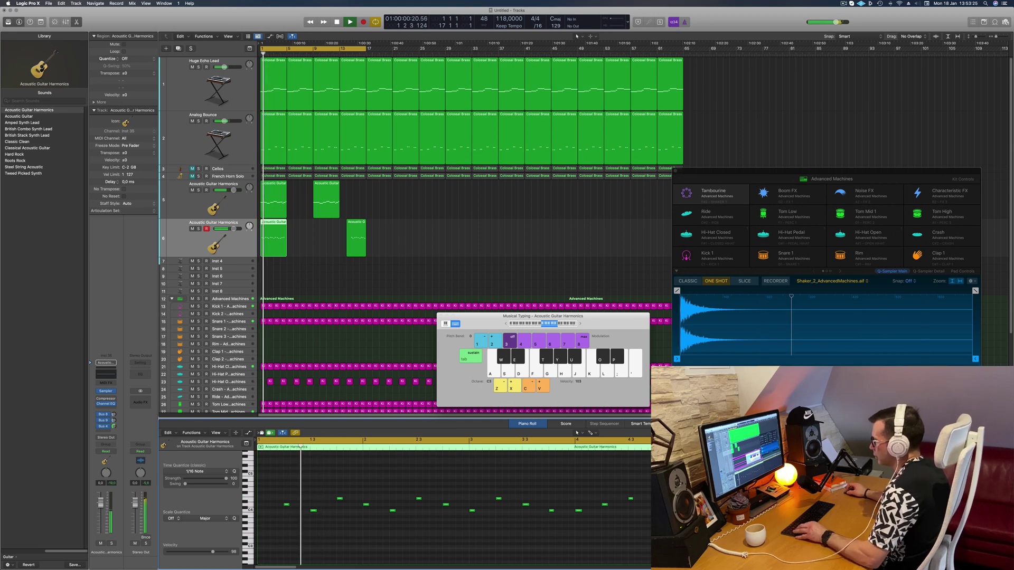
drag(340, 499, 260, 500)
- Add a low cut at 1060 Hz, 48 dB/Oct and Q 0.11 in the duplicated guitar track's Channel EQ, with the analyzer on
click(228, 244)
key(space)
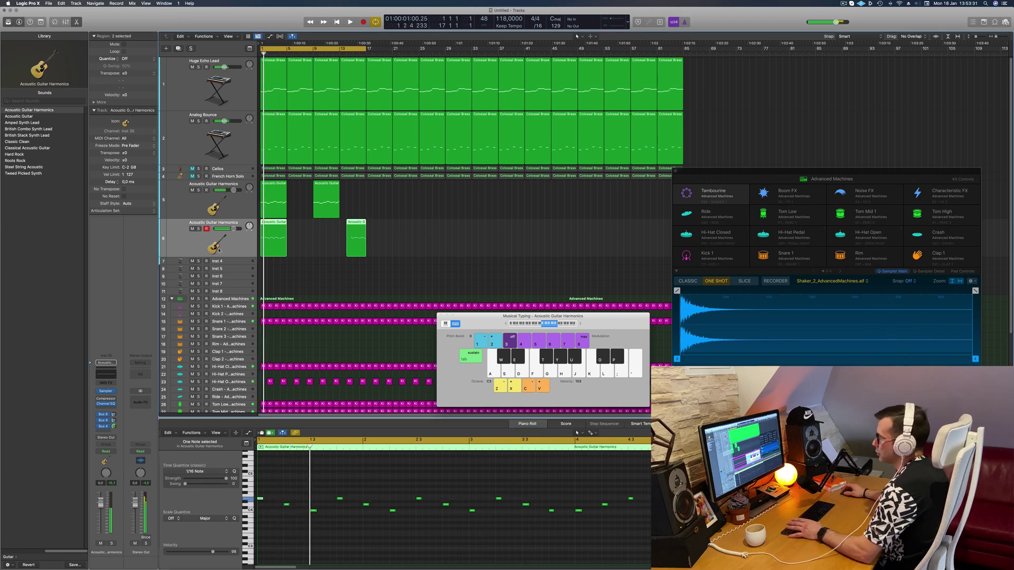
click(105, 376)
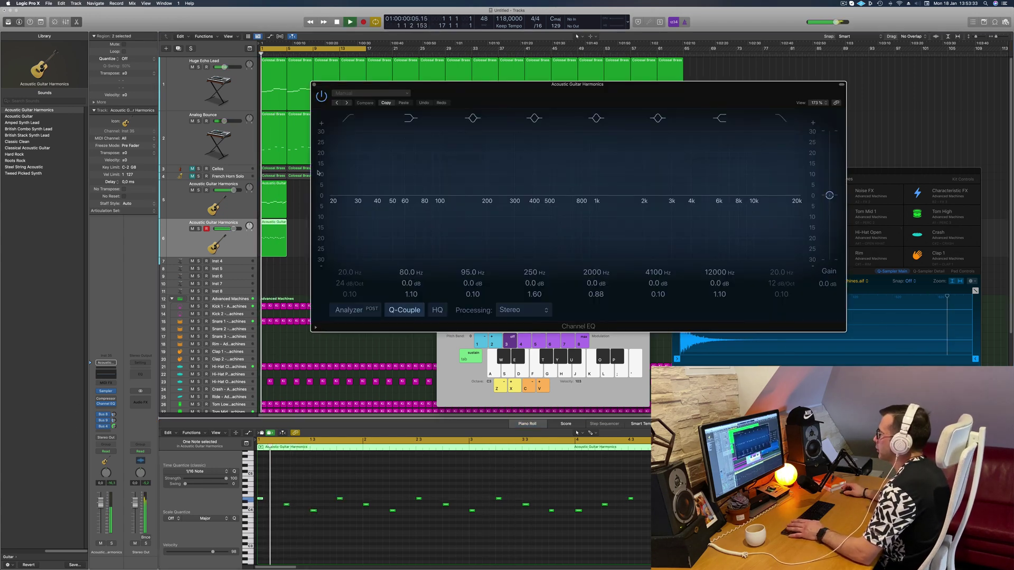
click(347, 314)
click(349, 117)
drag(375, 170, 709, 145)
drag(709, 201, 593, 202)
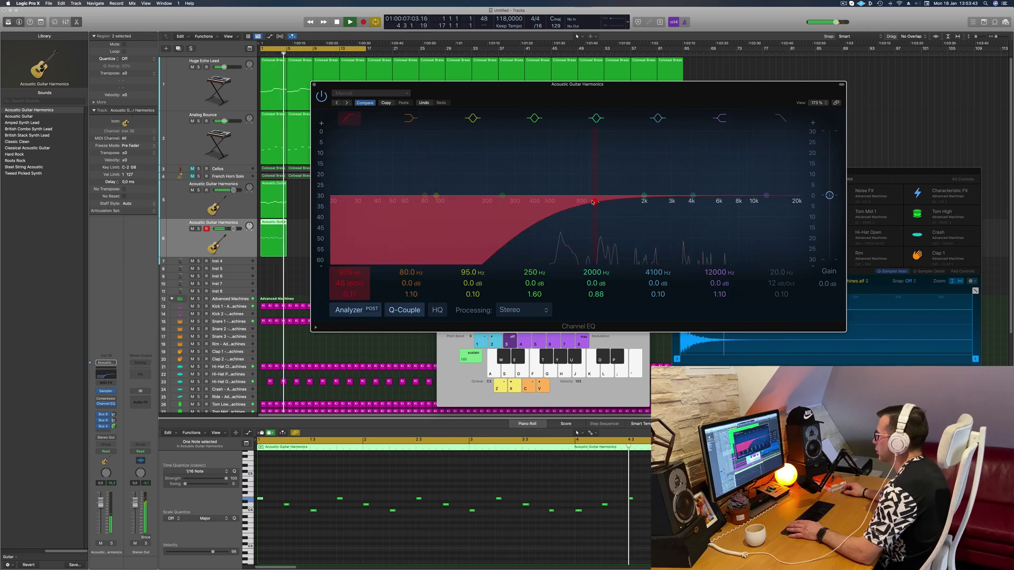
key(space)
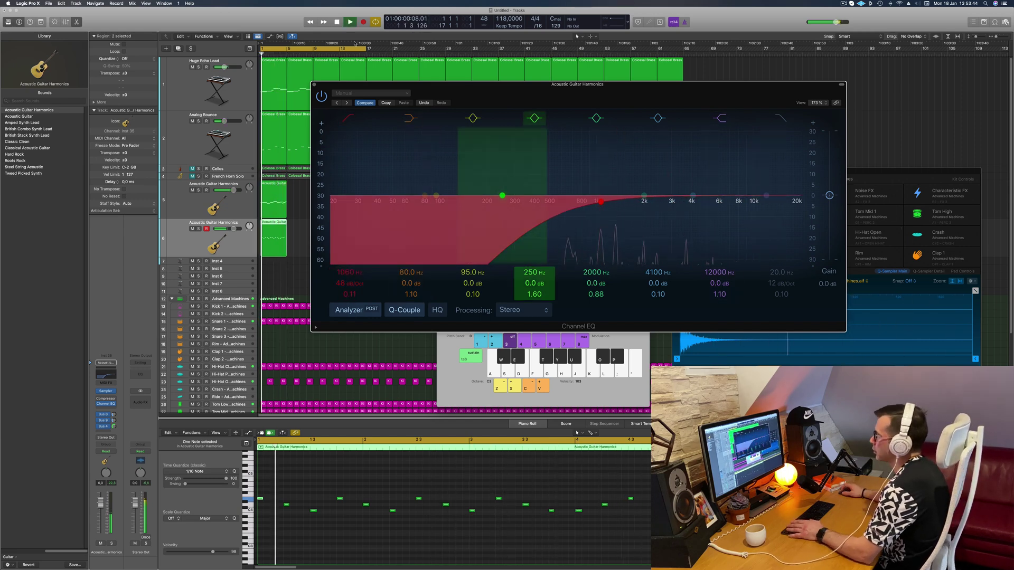
click(314, 85)
- Copy the recorded bar 1 guitar region to bar 5 and delete the stray regions from bar 14 onward
click(337, 475)
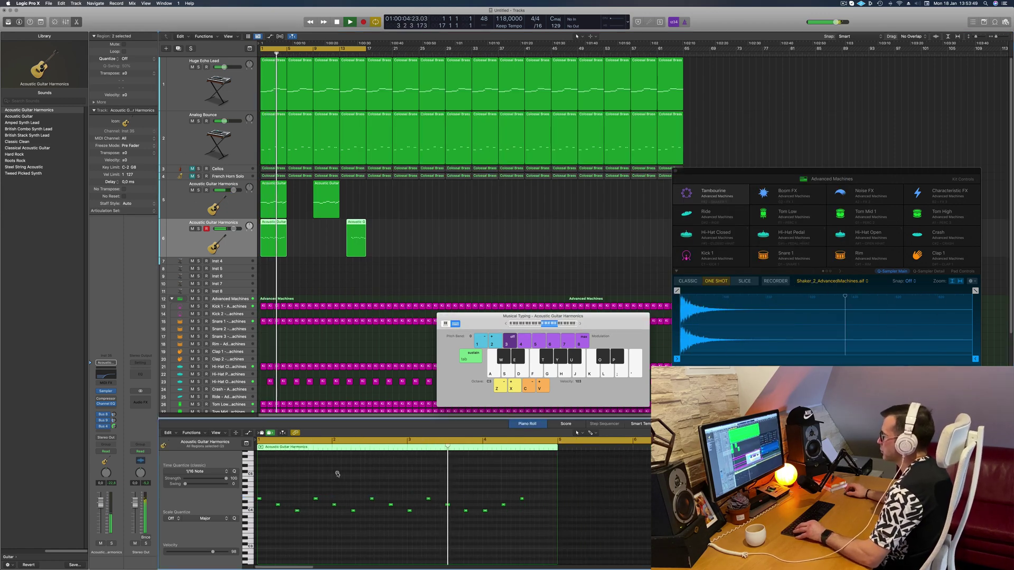
scroll(338, 474, left, 2)
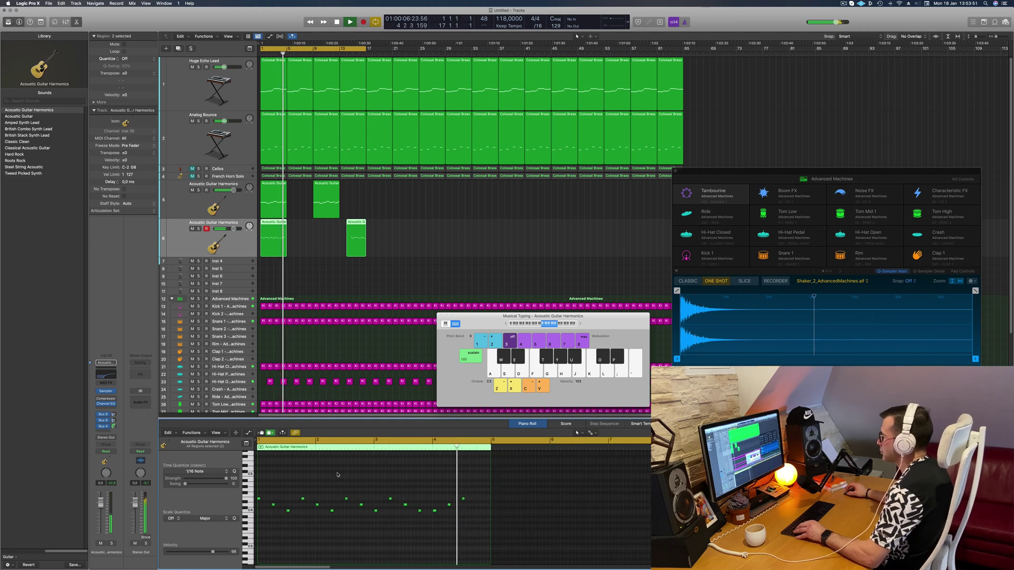
key(super+Right)
scroll(390, 476, left, 1)
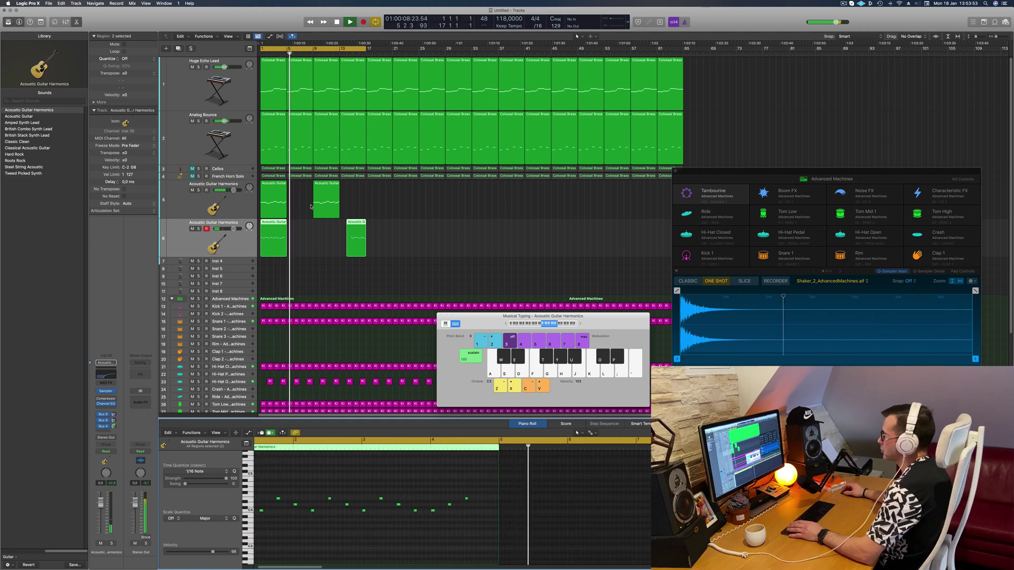
drag(273, 224, 299, 225)
key(BackSpace)
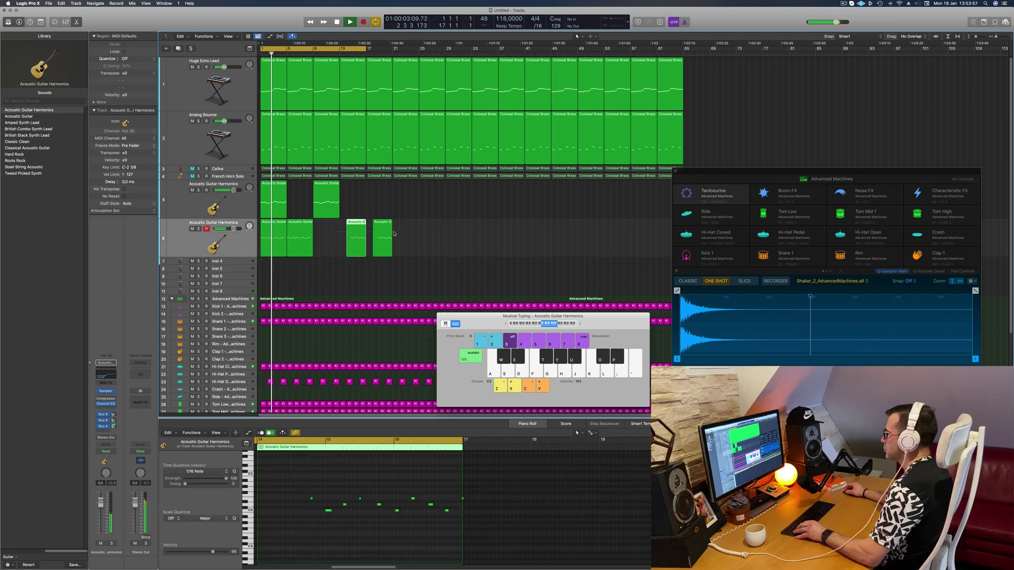
scroll(419, 236, right, 5)
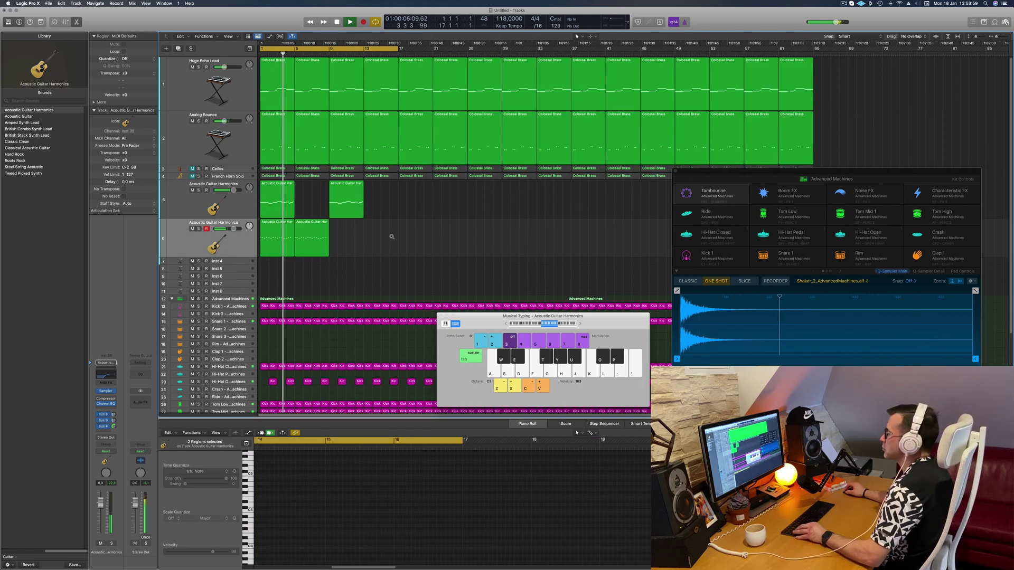
scroll(420, 236, left, 2)
scroll(420, 237, down, 1)
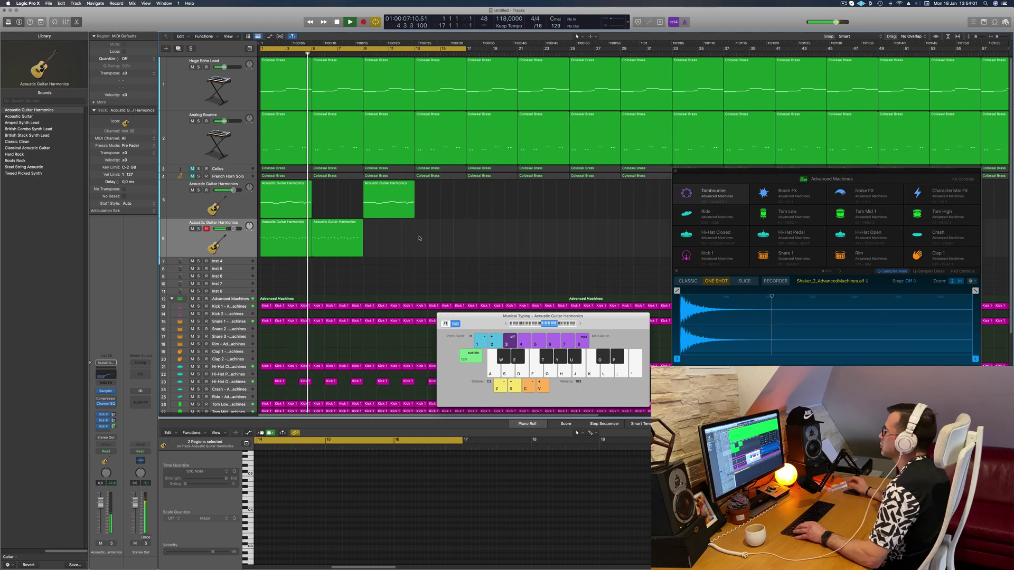
- Replace the ending of the bar 1 region by deleting its last notes and copying bar 3's four notes to bar 4
click(349, 240)
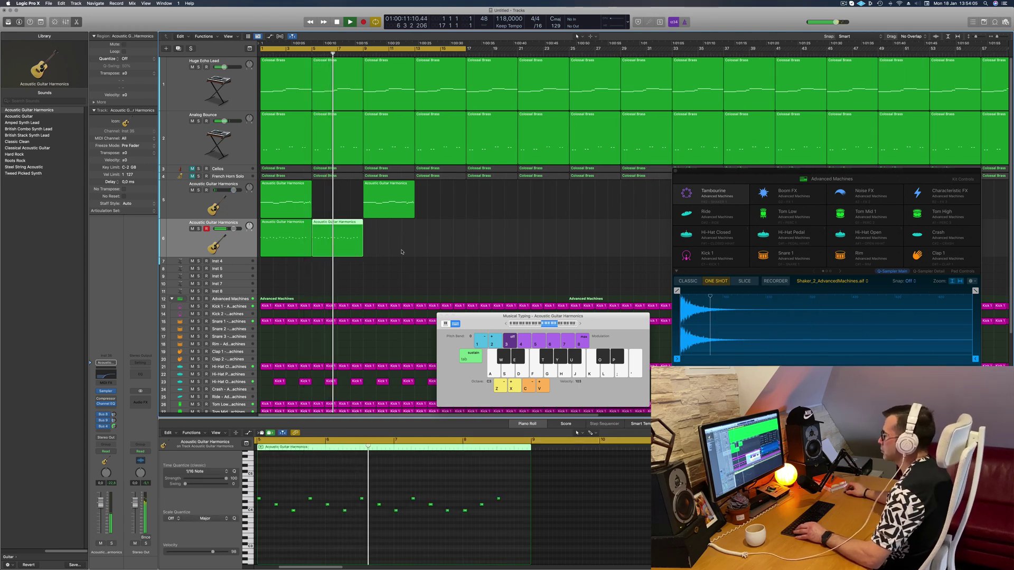
scroll(402, 248, down, 2)
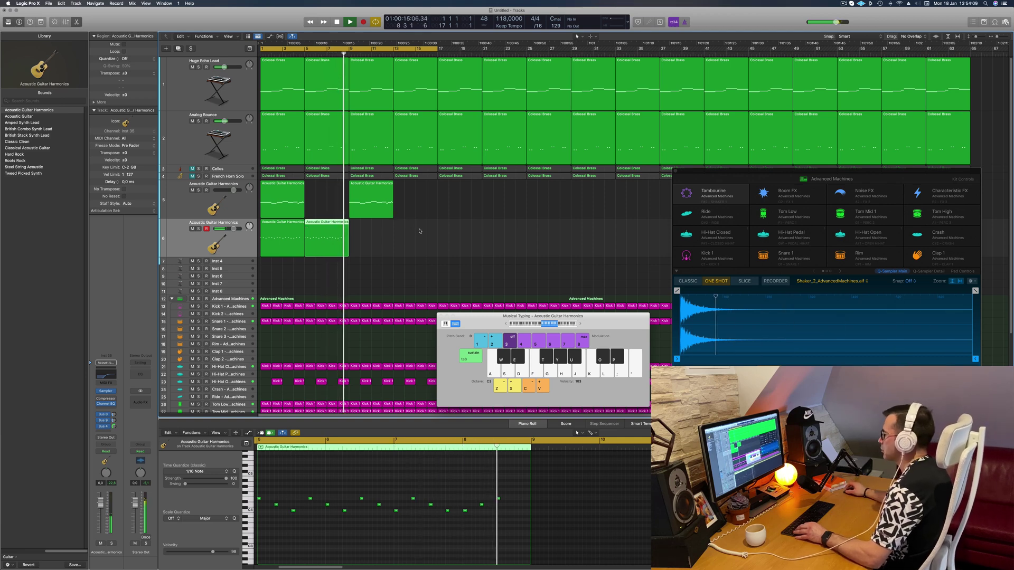
key(Return)
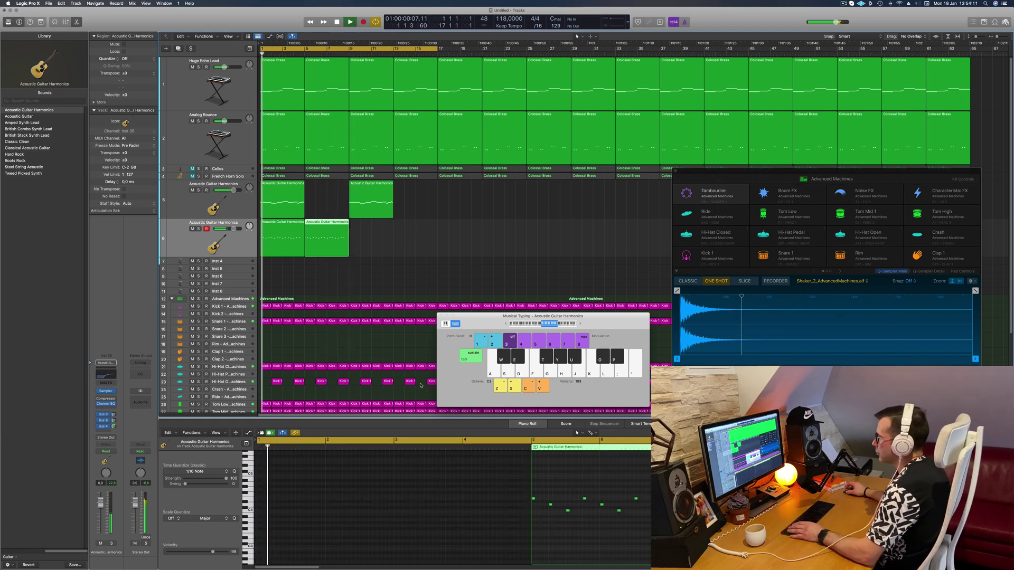
click(269, 240)
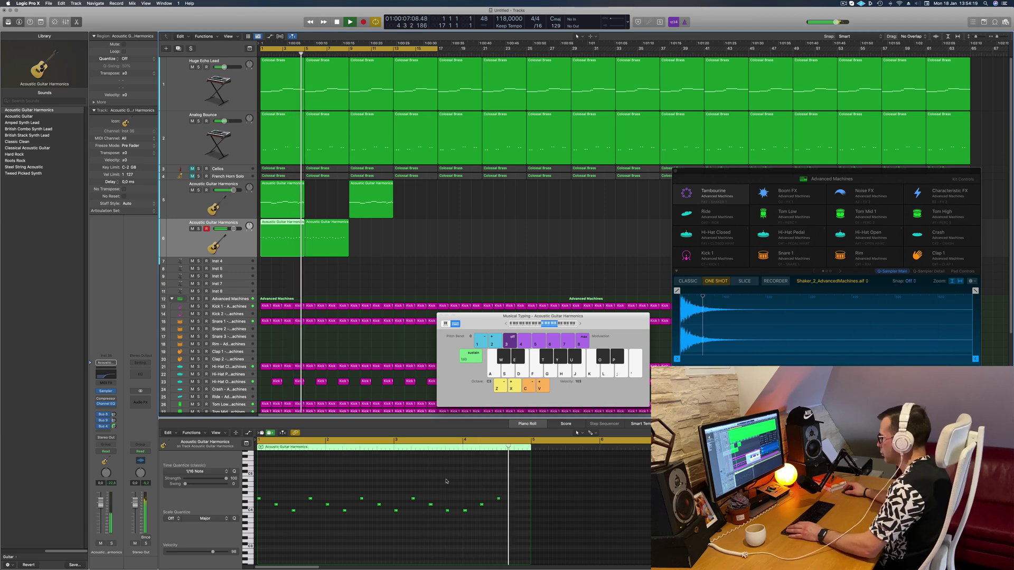
key(space)
key(space)
drag(462, 493, 505, 521)
key(BackSpace)
drag(393, 493, 467, 532)
drag(396, 511, 464, 513)
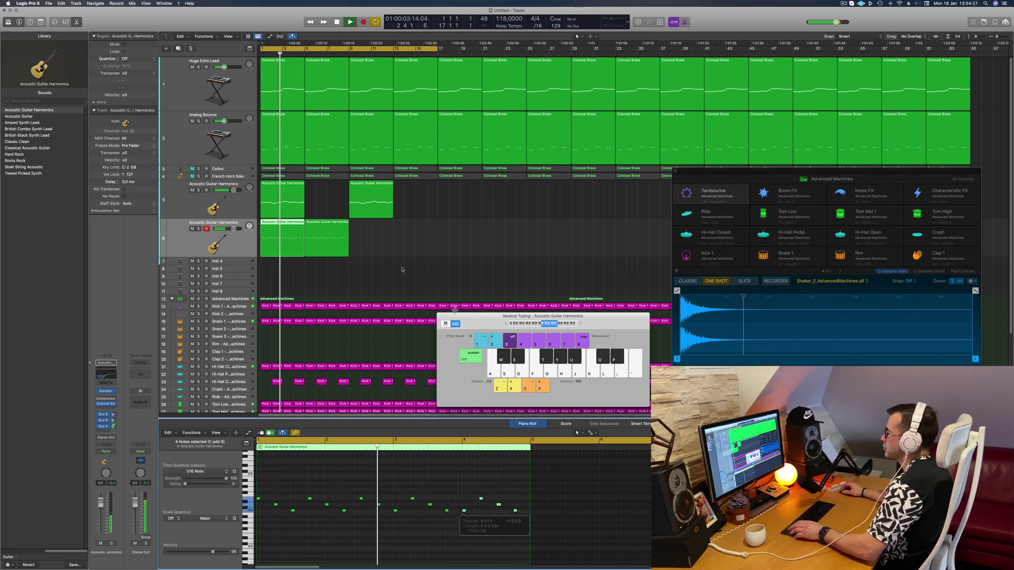
- Delete the old bar 5 region and copy the edited bar 1 region to bars 5, 9 and 13
click(328, 230)
key(BackSpace)
drag(275, 227, 405, 229)
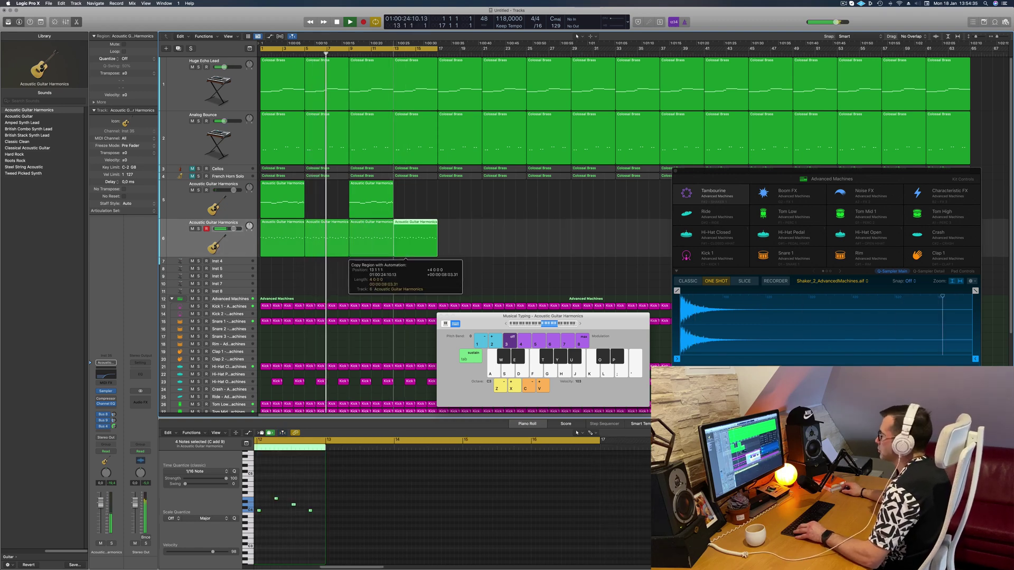
- Lower the second guitar track's Channel EQ low cut to just under 800 Hz and set its Q to about 0.26
click(231, 247)
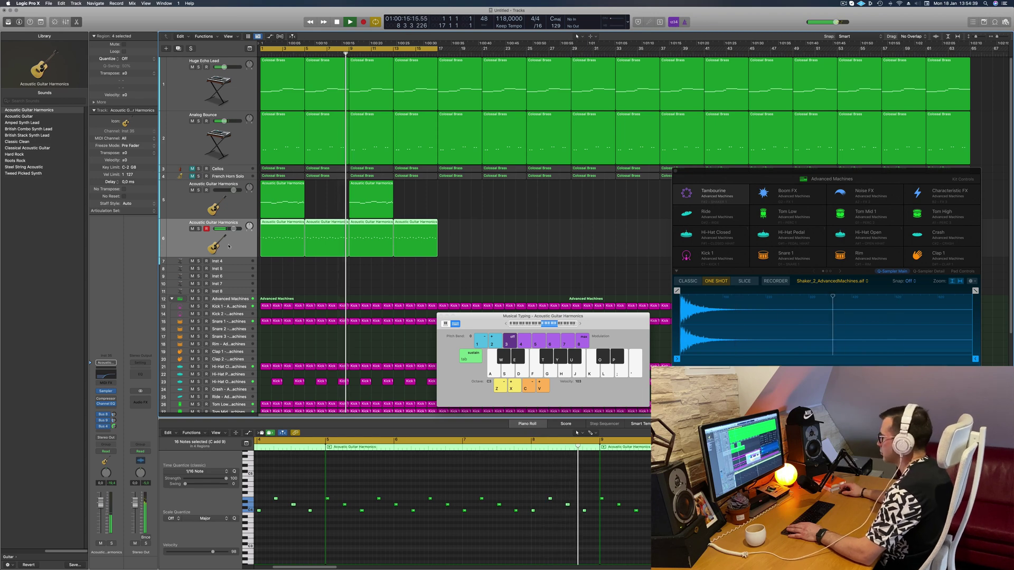
click(316, 281)
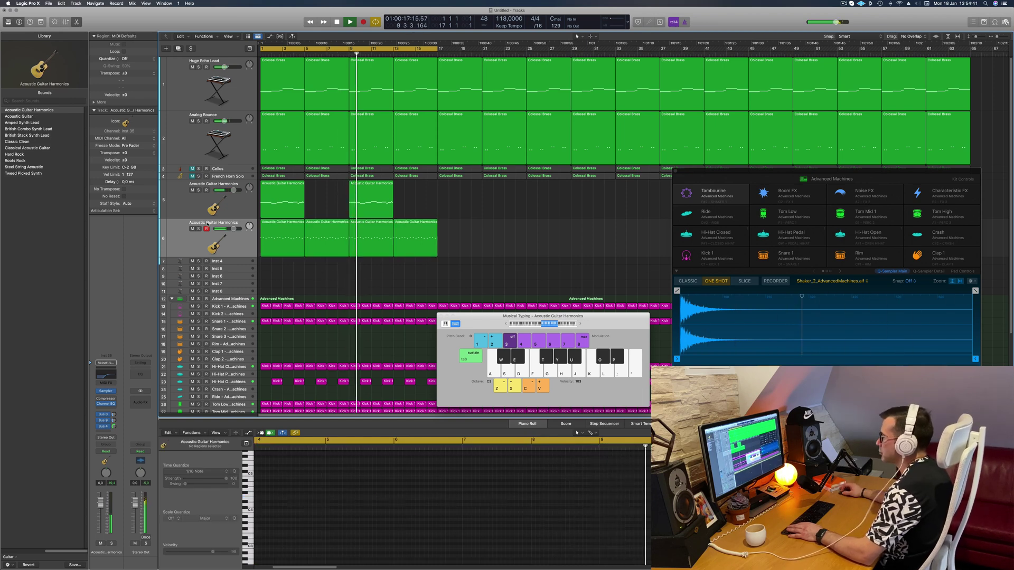
click(180, 239)
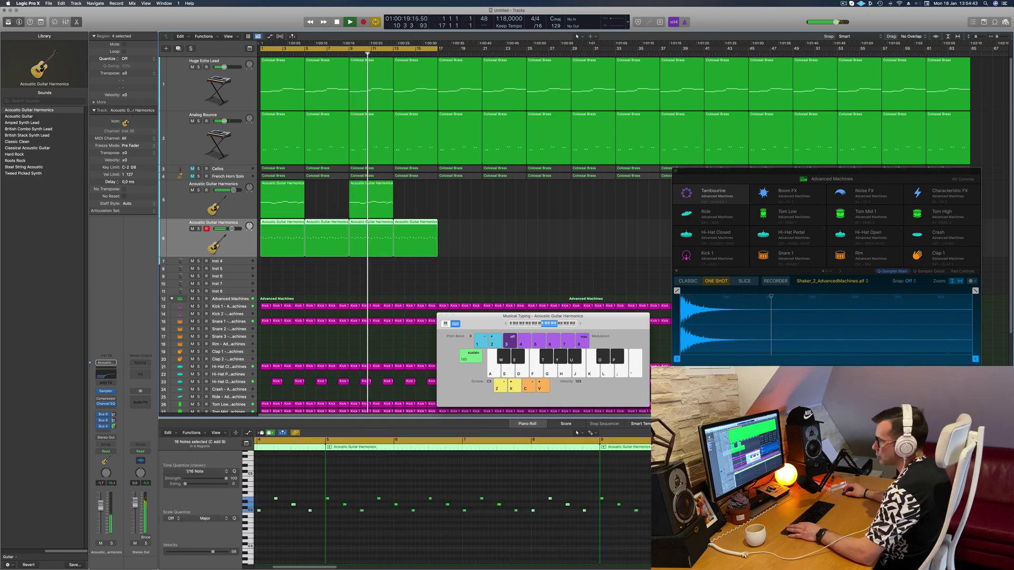
mouse_move(105, 393)
click(105, 375)
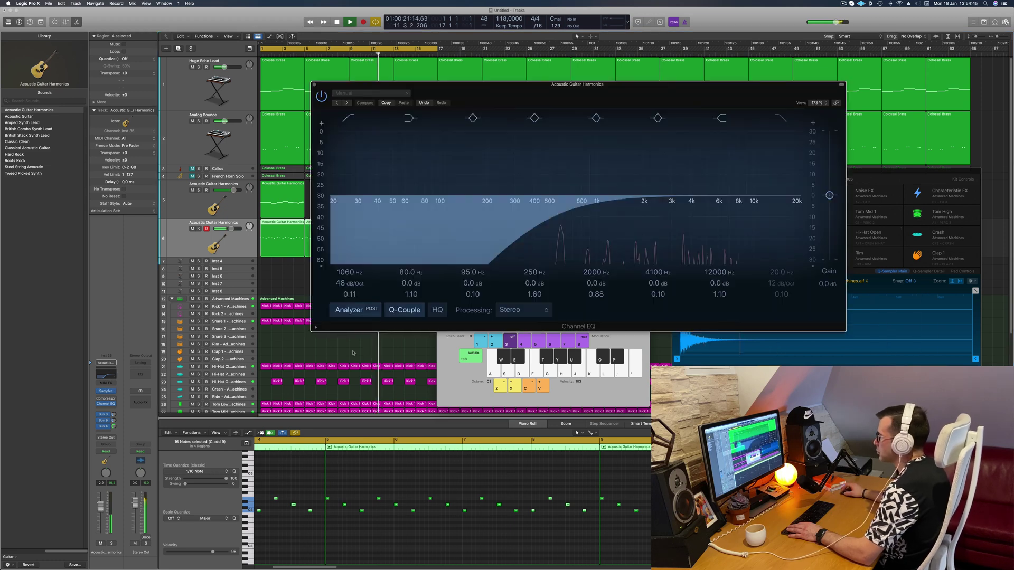
key(Return)
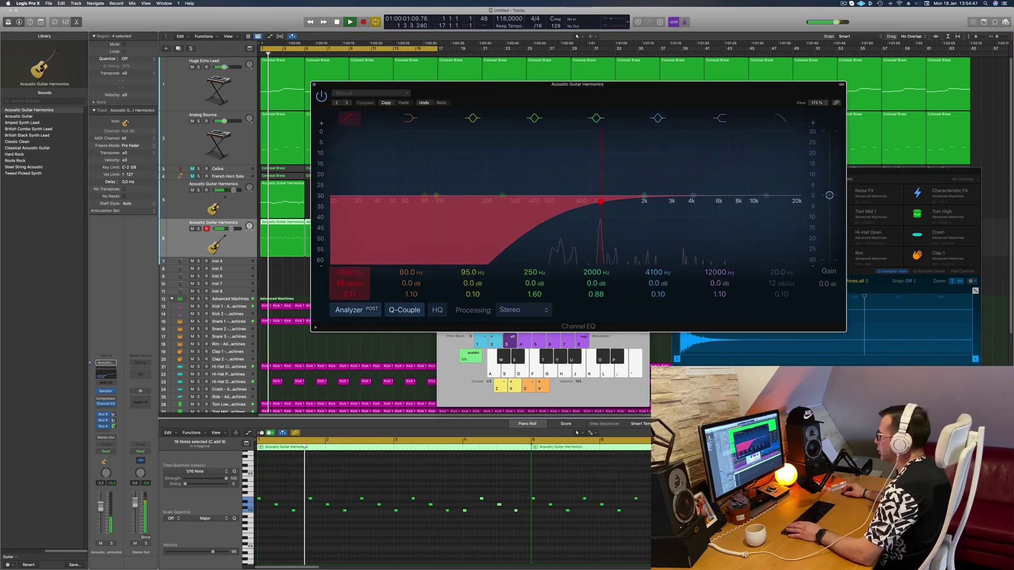
mouse_move(342, 283)
mouse_down()
mouse_move(348, 274)
mouse_move(348, 290)
mouse_up()
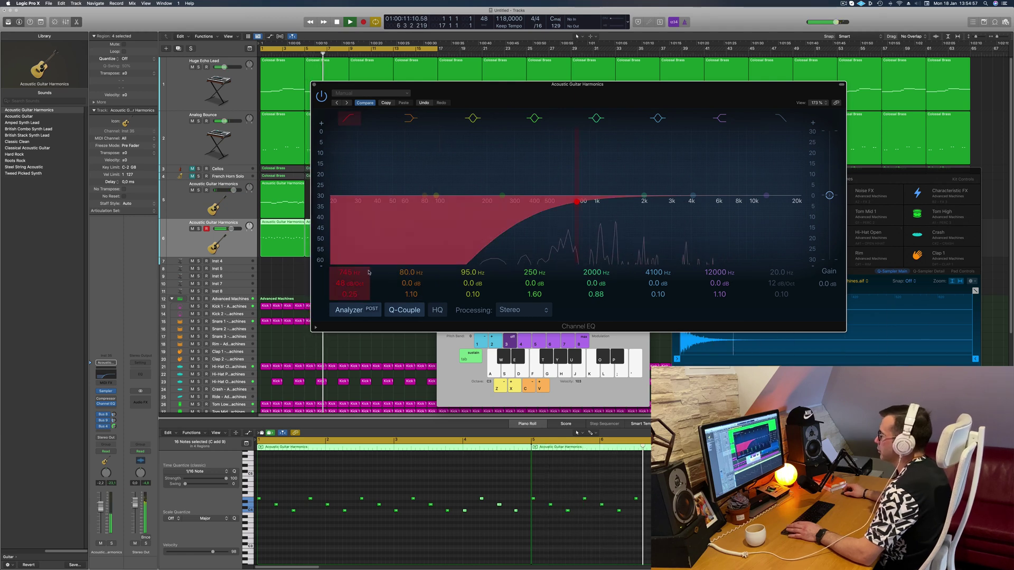
click(315, 85)
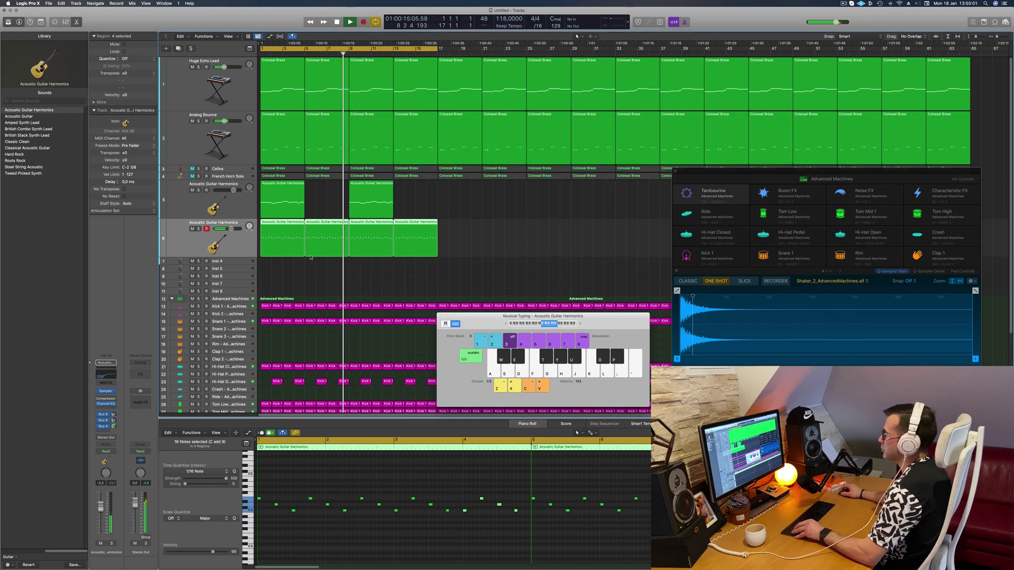
- Duplicate the second guitar track and copy the first guitar track's bar 1 region onto the new track
scroll(314, 253, left, 4)
click(297, 267)
scroll(326, 273, right, 3)
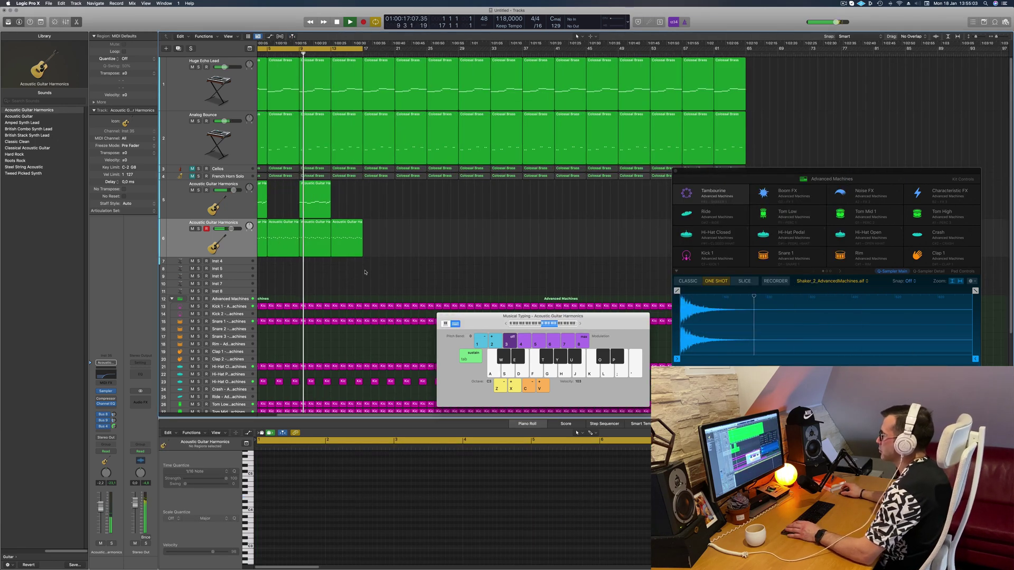
scroll(365, 272, left, 2)
key(Return)
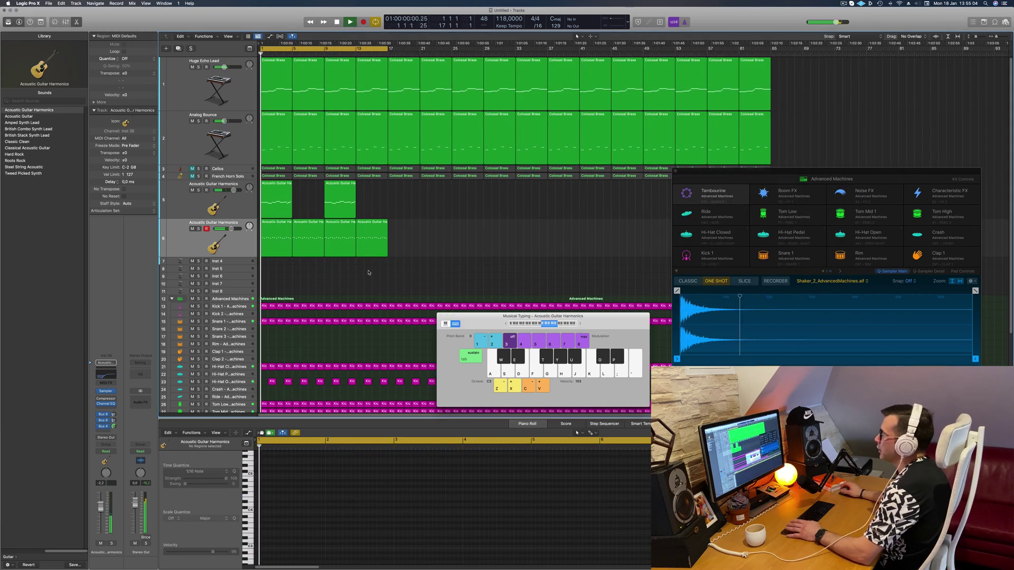
click(289, 210)
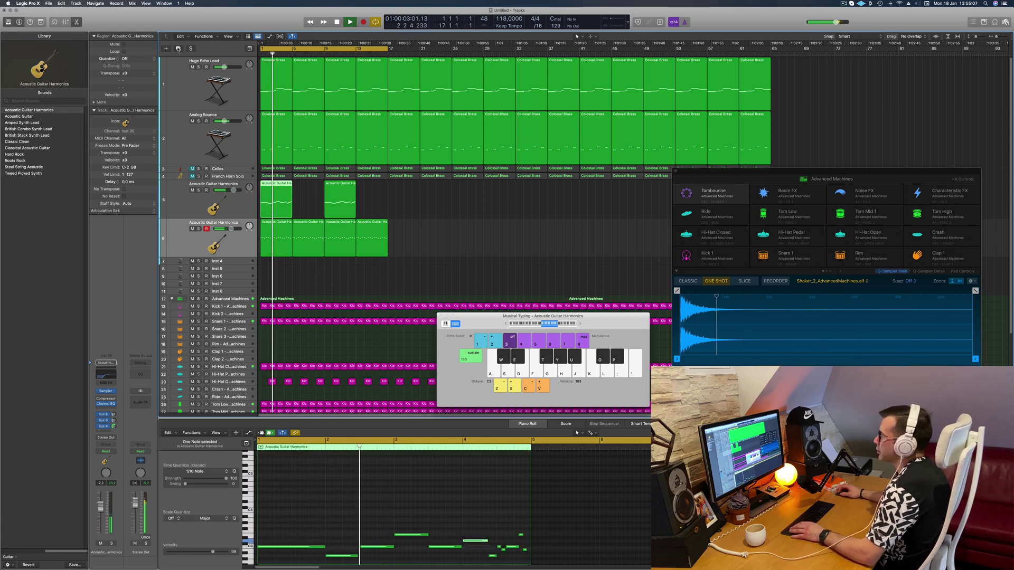
key(super+d)
drag(271, 204, 272, 277)
- Remove the notes before bar 4 from the copied region, and place the remaining closing phrase at bars 5 and 13
scroll(335, 514, down, 3)
key(space)
scroll(330, 514, down, 2)
drag(281, 492, 383, 538)
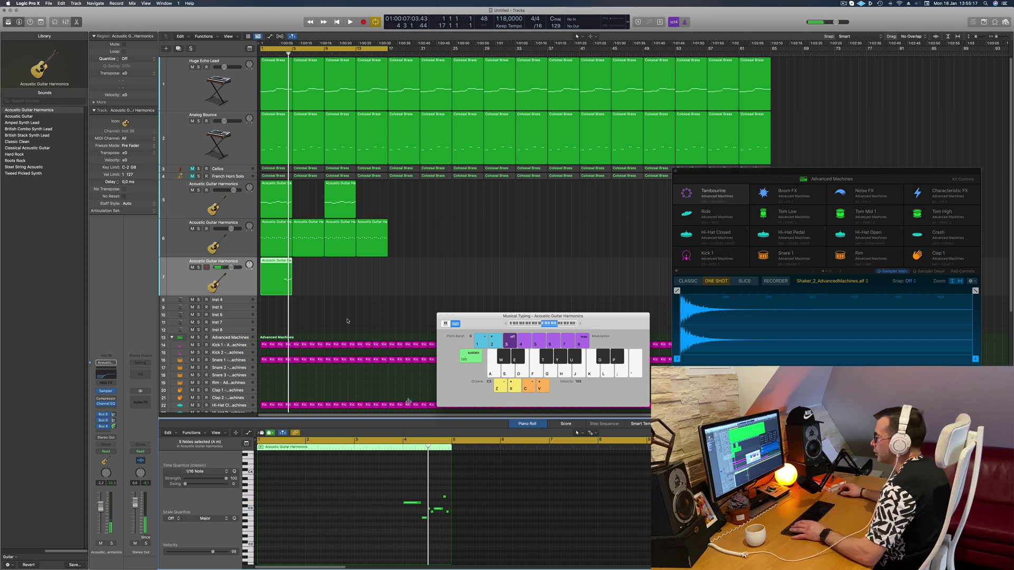
drag(279, 263, 378, 272)
key(space)
- Change the third guitar track's sound to the Steel String Acoustic patch
click(218, 280)
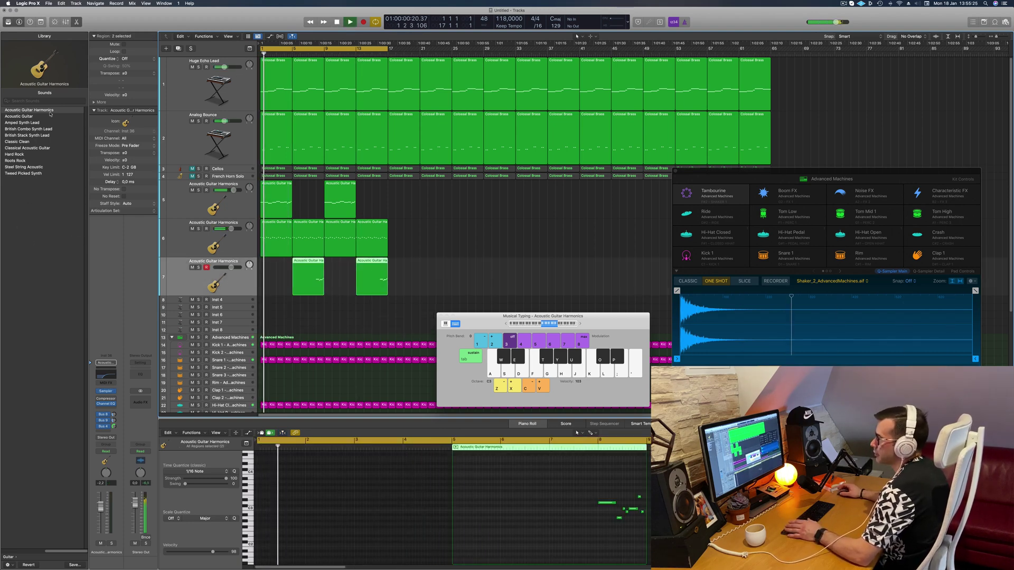
click(18, 167)
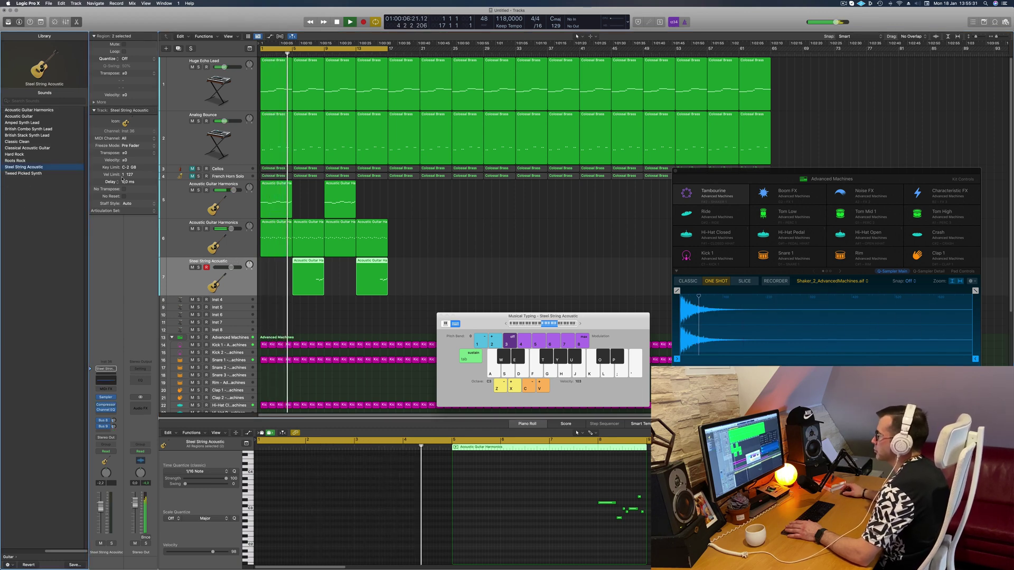
scroll(416, 227, down, 2)
scroll(415, 239, down, 4)
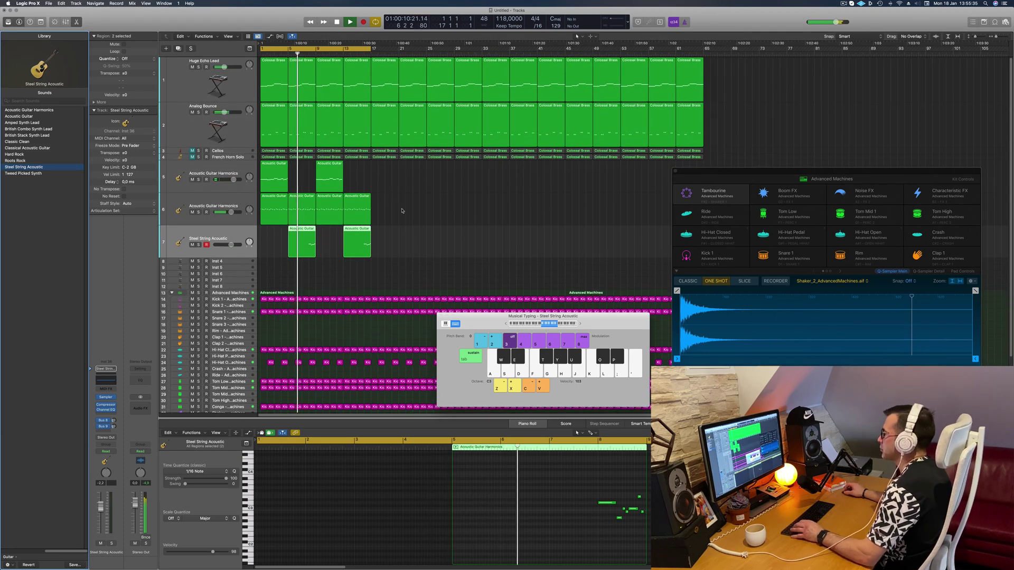
- Send the Steel String Acoustic track to Bus 4 (Aux 6)
scroll(459, 212, up, 3)
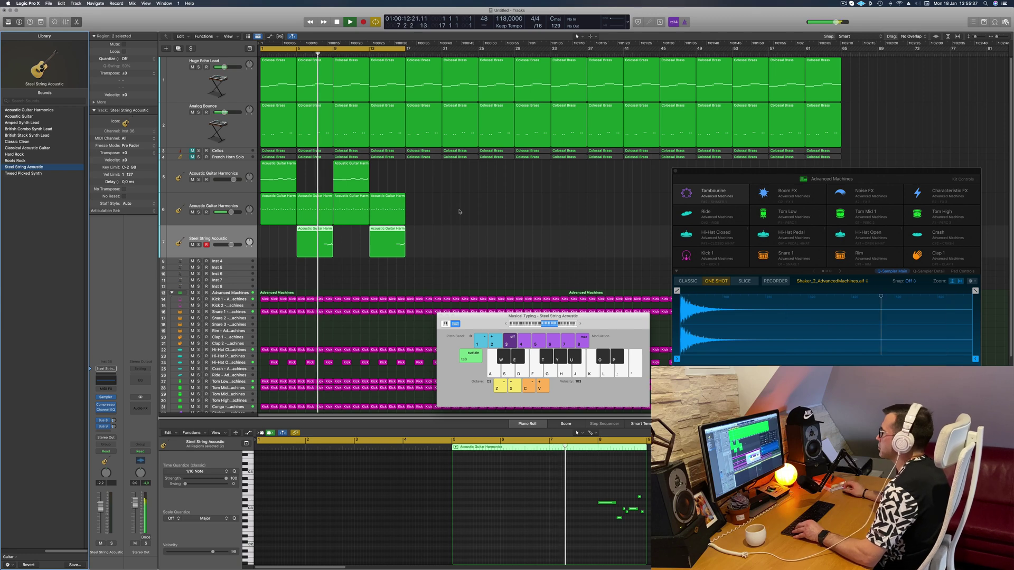
click(459, 211)
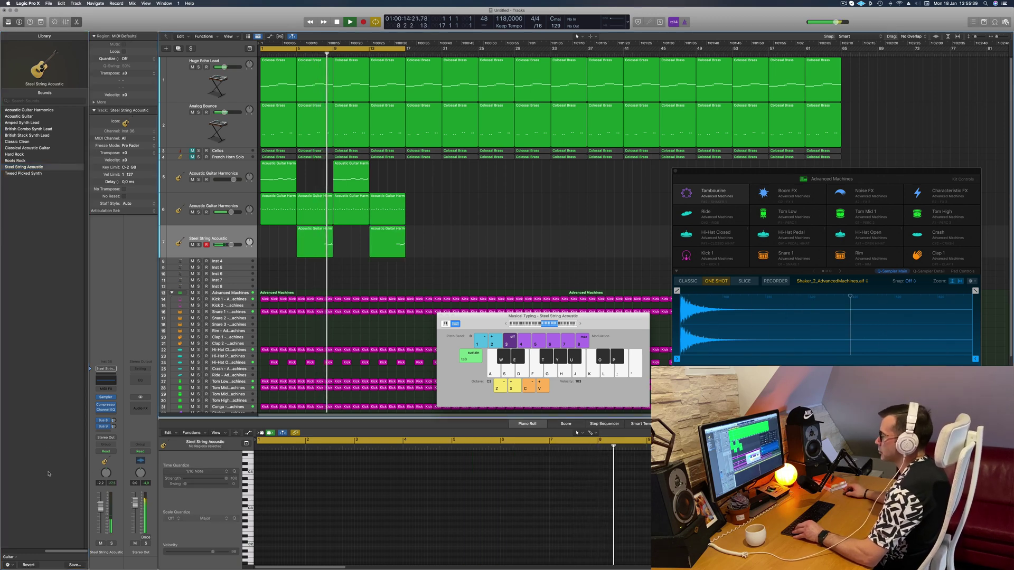
click(106, 431)
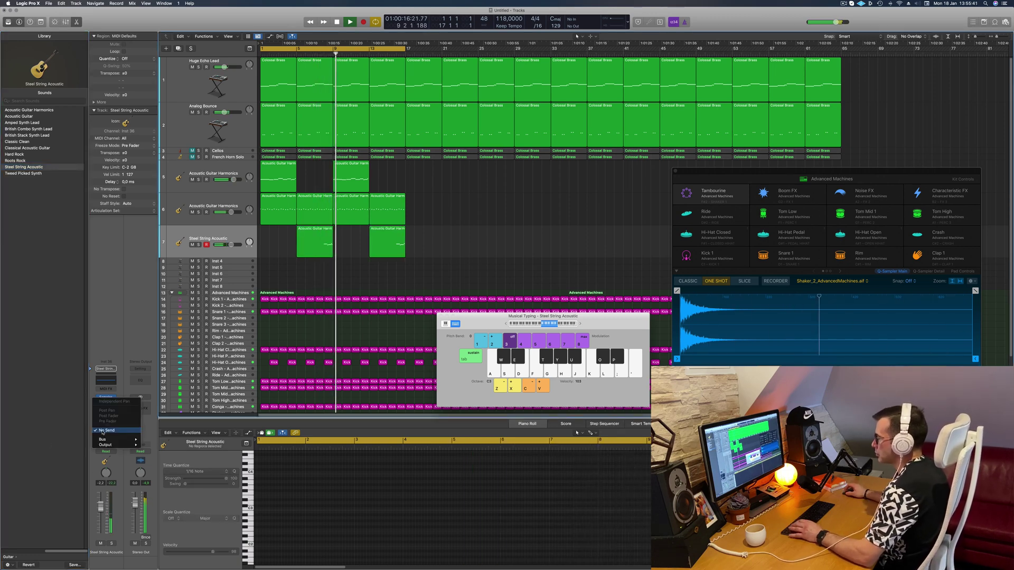
mouse_move(105, 440)
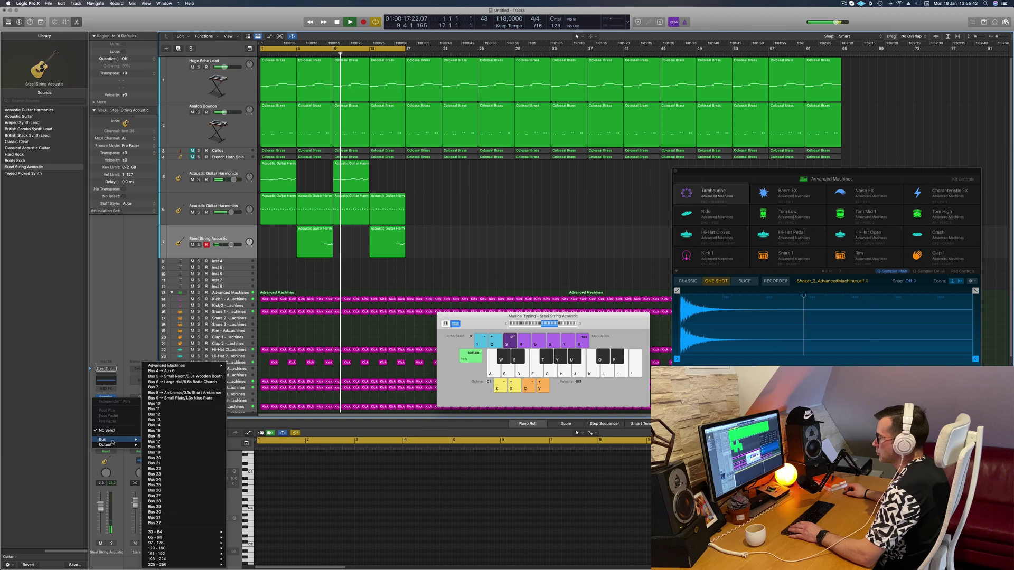
click(179, 371)
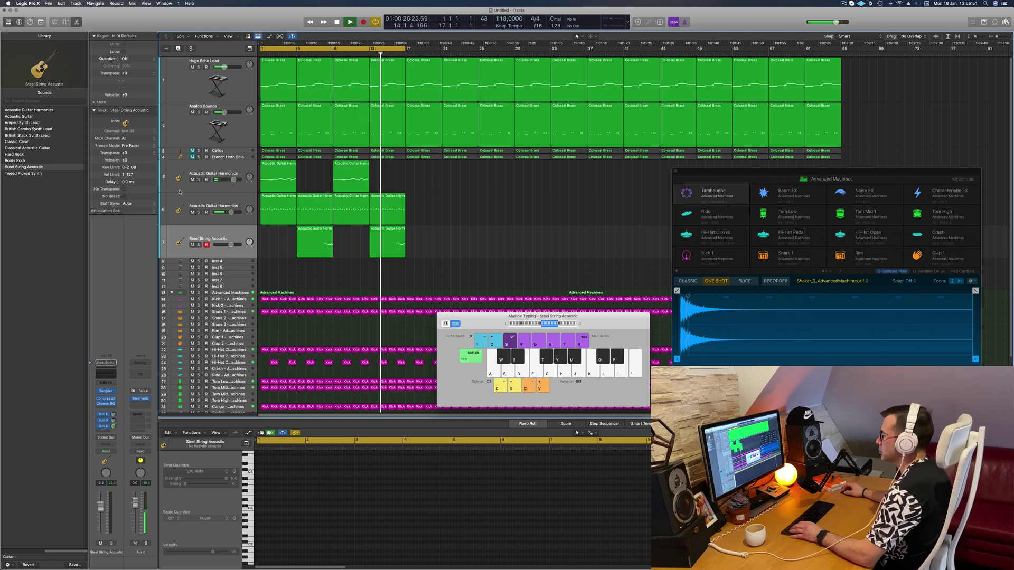
- Try the Classic Clean patch on the second guitar track during playback
click(180, 213)
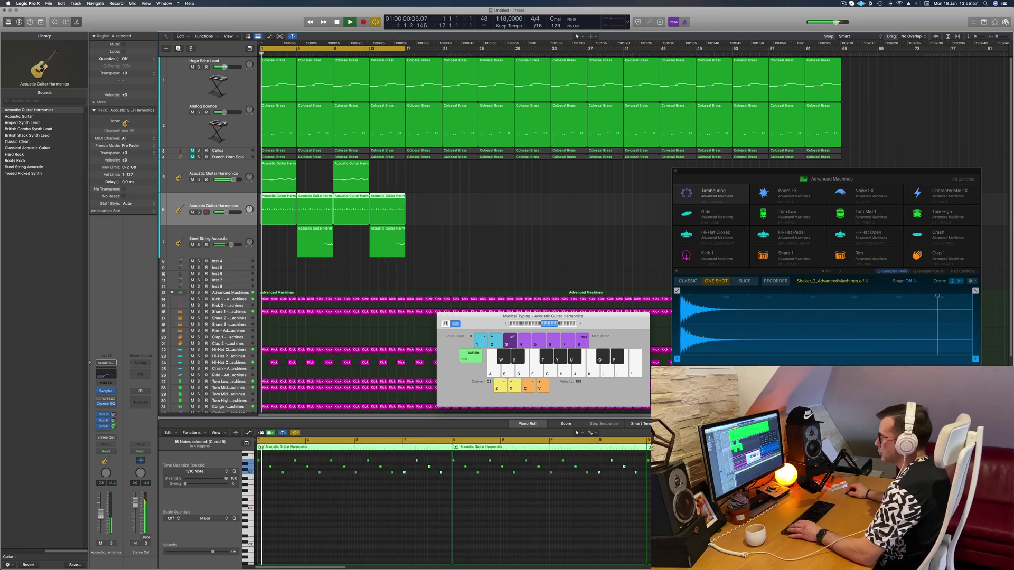
click(324, 53)
click(19, 141)
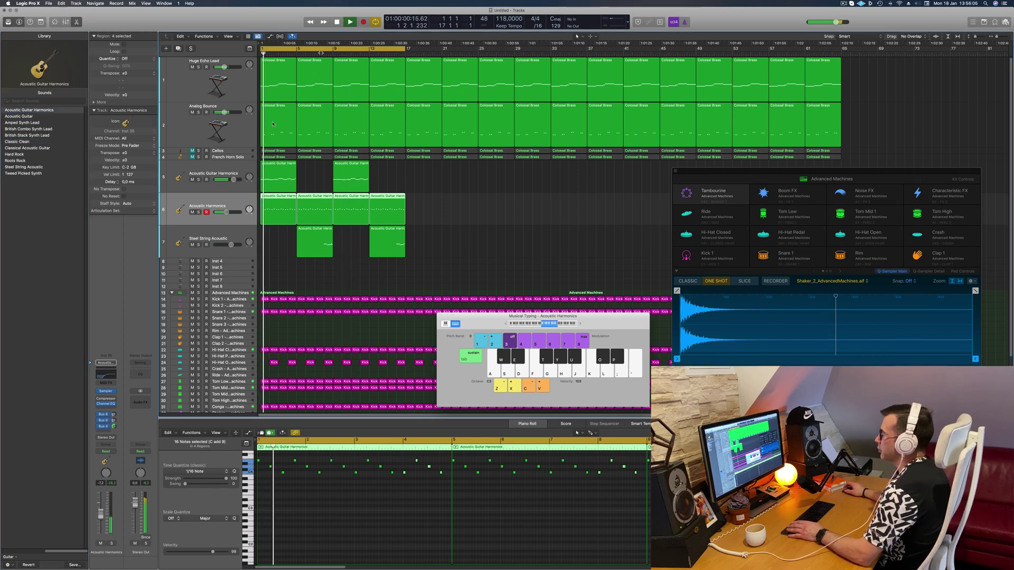
- Change the third guitar track's sound to Amped Synth Lead and lower its volume to about -10.4 dB
click(214, 234)
key(space)
click(24, 122)
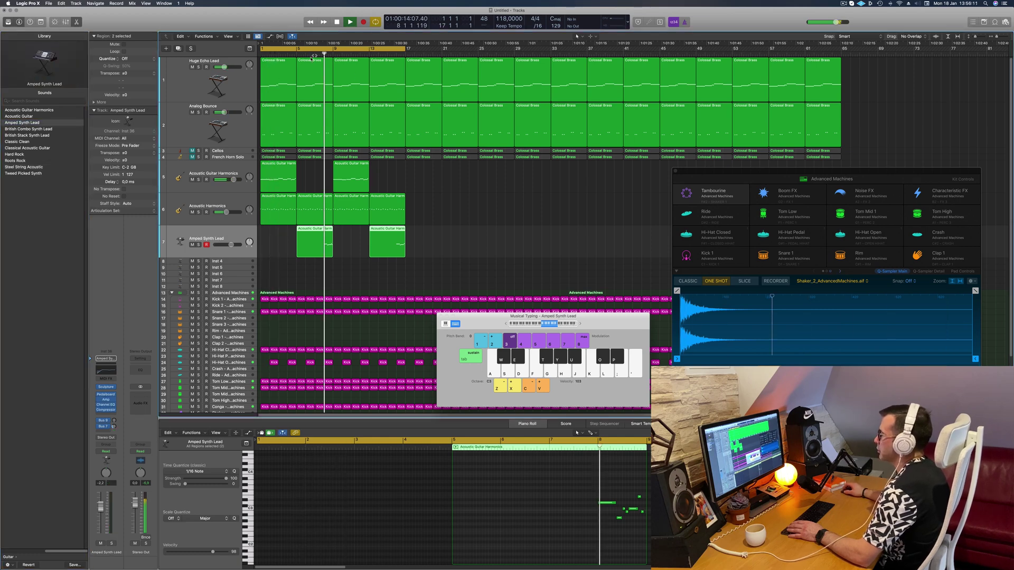
drag(105, 512, 105, 519)
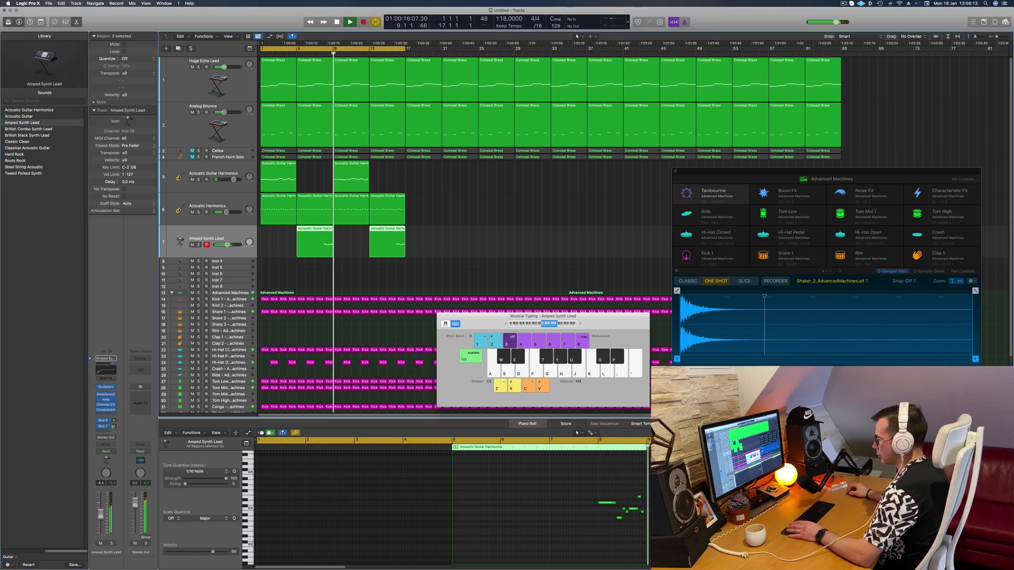
key(space)
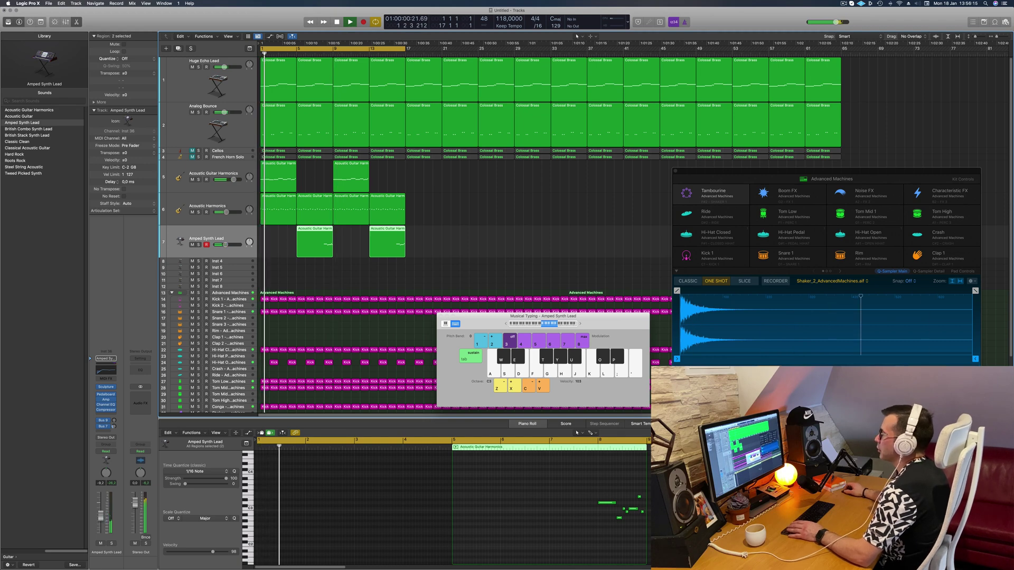
click(319, 53)
click(297, 273)
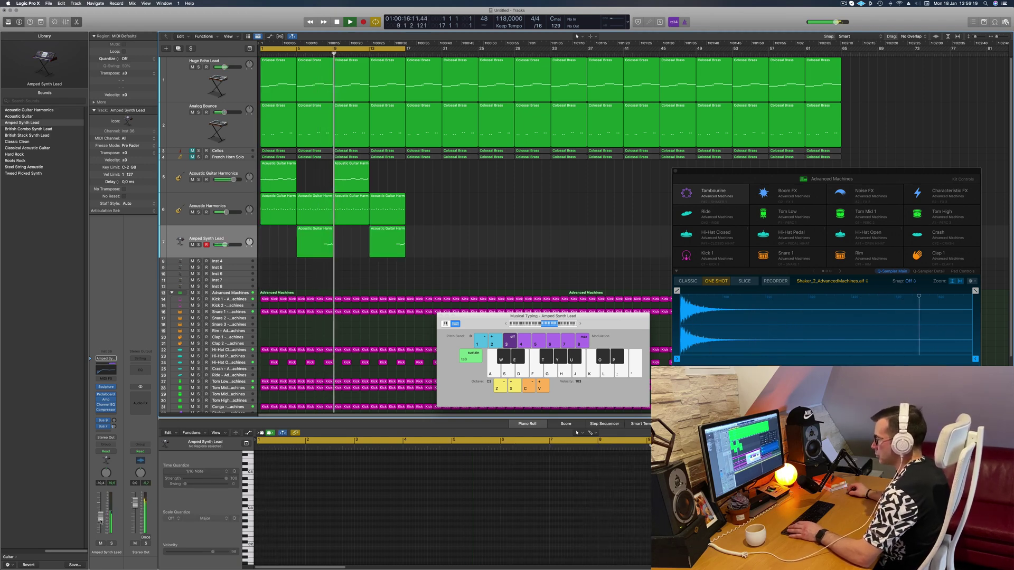
- Send the Amped Synth Lead track to Bus 4 (Aux 6) and play the arrangement from the start
click(102, 433)
mouse_move(106, 440)
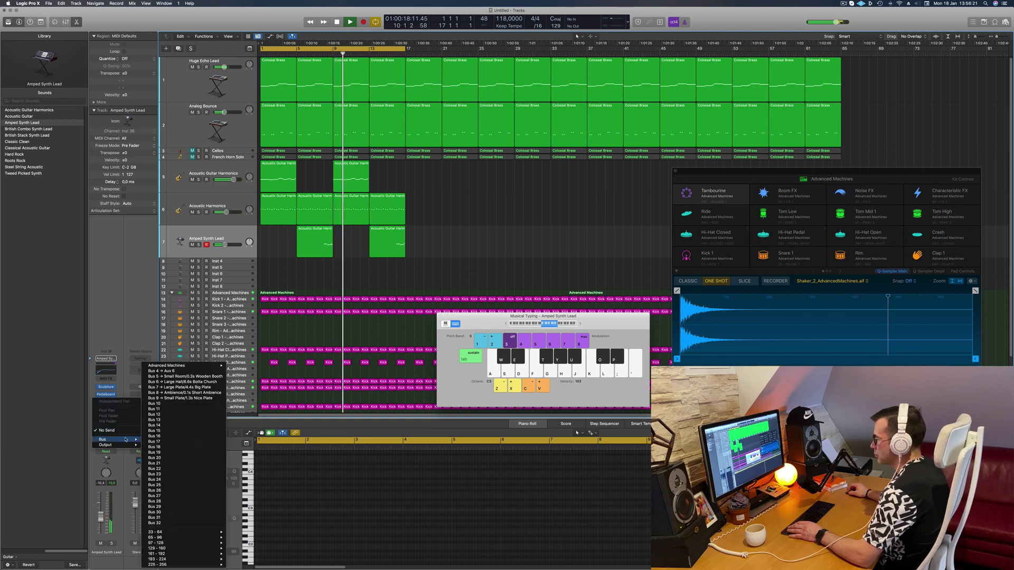
click(179, 372)
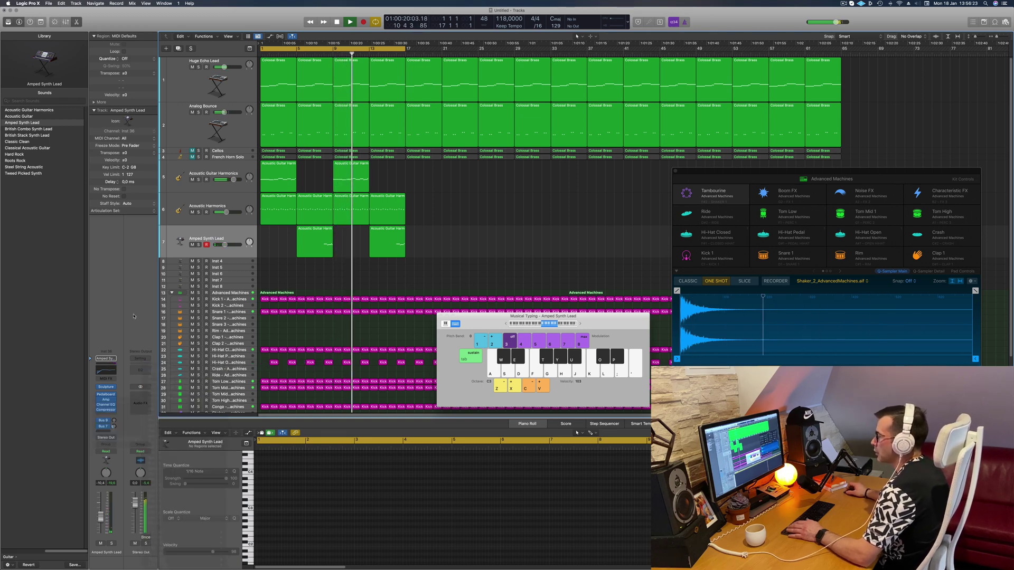
key(Return)
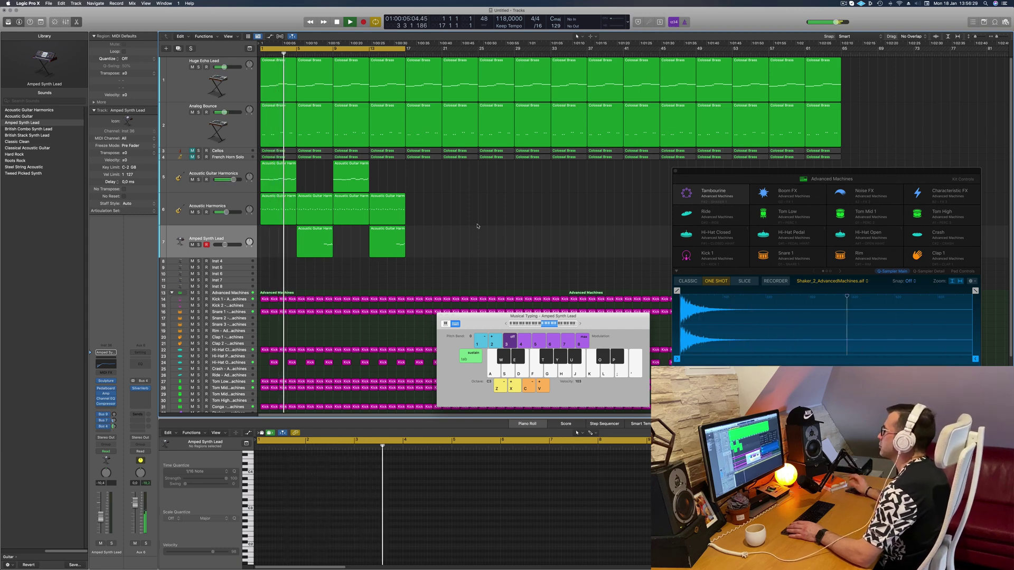
key(super+Left)
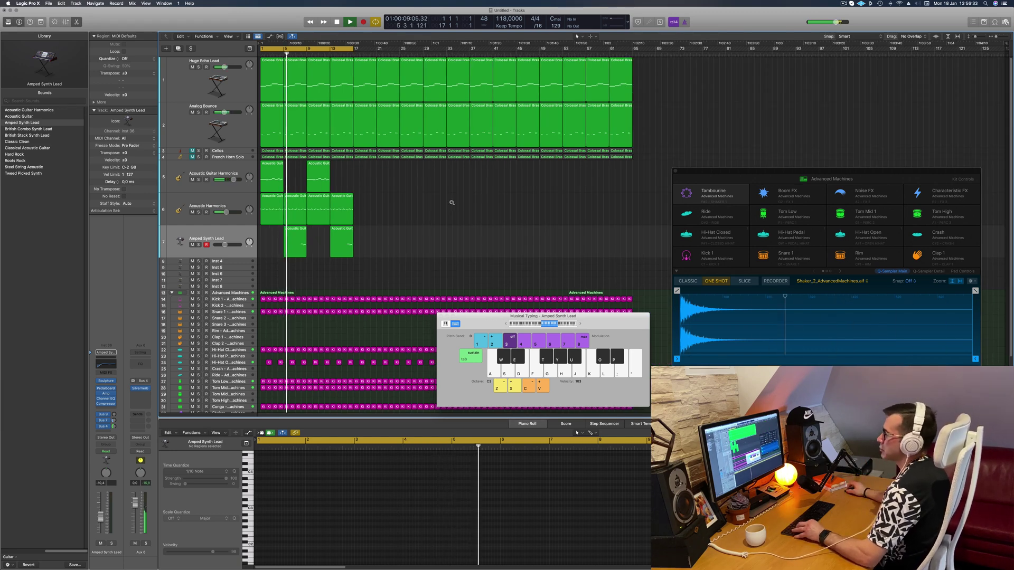
scroll(452, 203, right, 5)
scroll(478, 203, left, 3)
scroll(483, 203, right, 6)
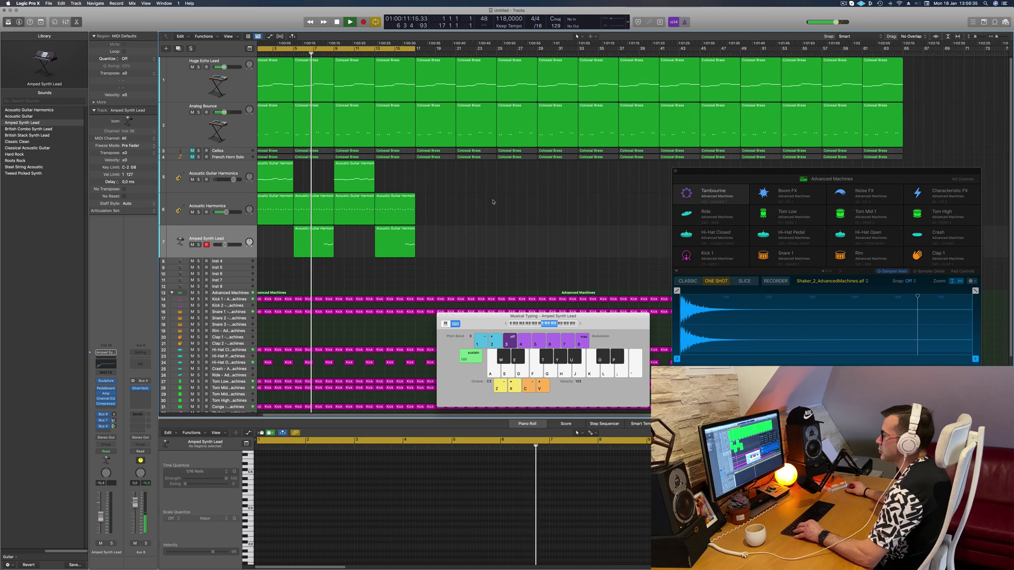
- Replace the Amped Synth Lead sound on the third guitar track with the Classic Clean patch and audition it
click(195, 242)
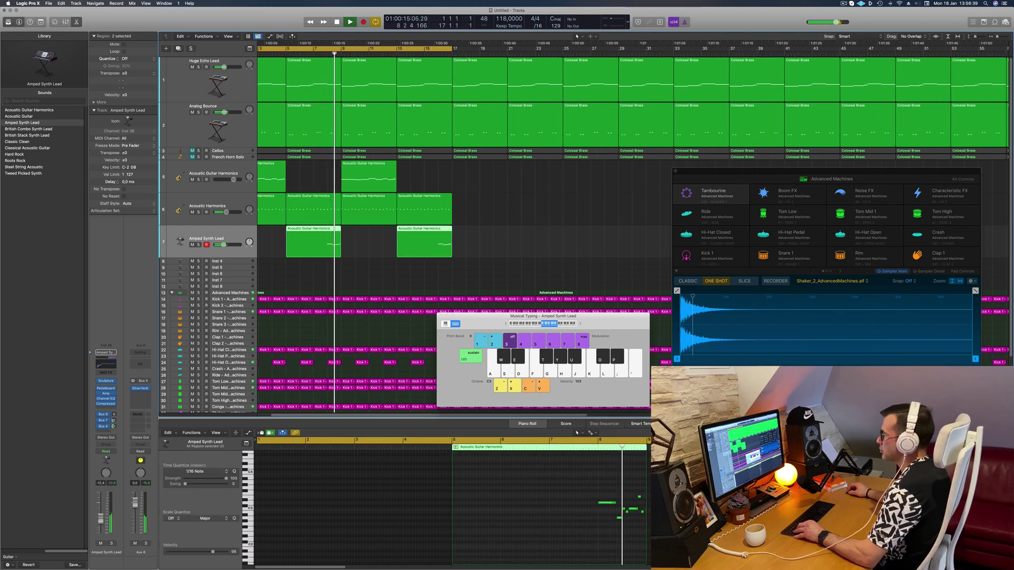
click(22, 143)
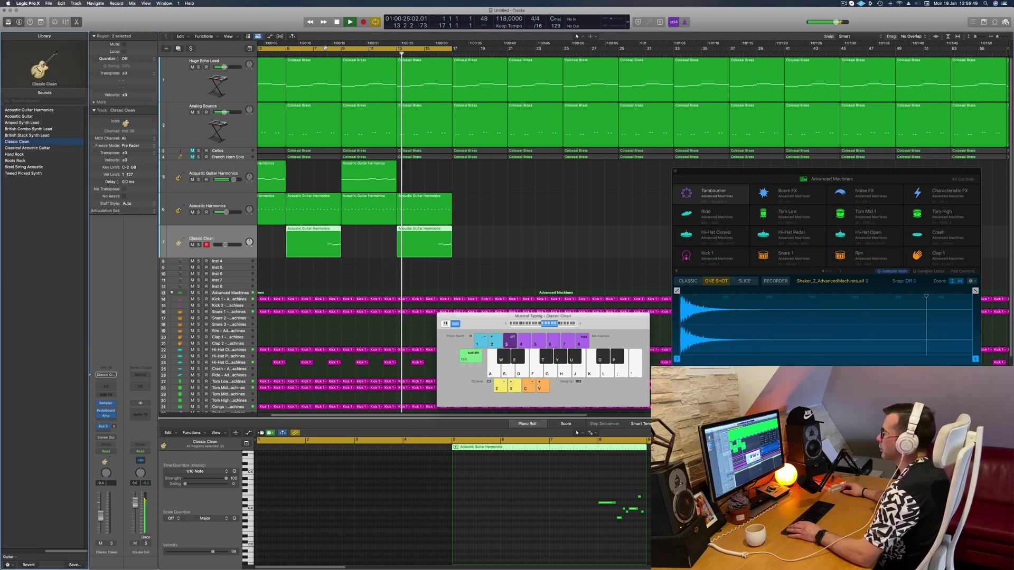
shift+click(326, 280)
scroll(317, 282, left, 3)
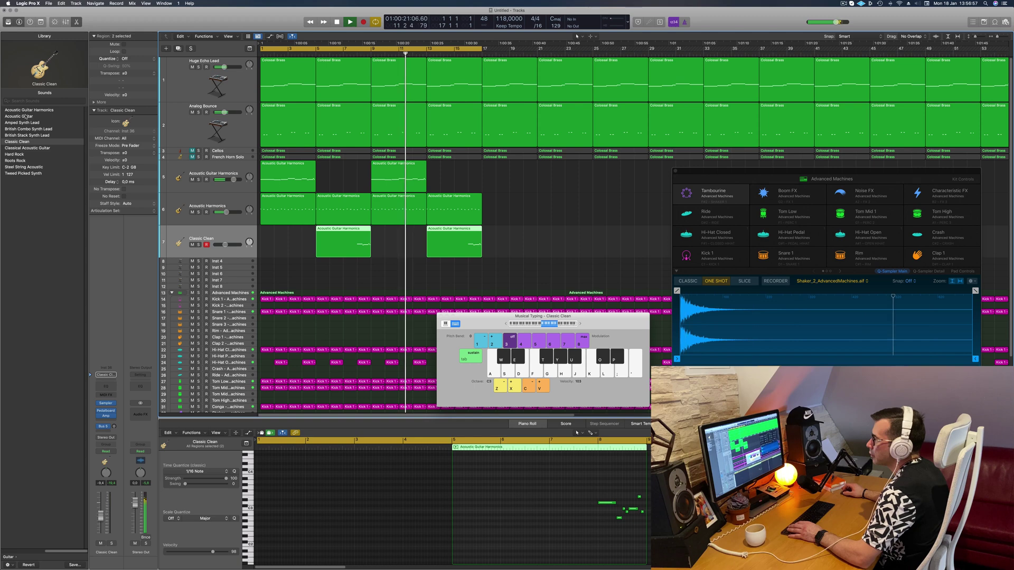
- Change the third guitar track's sound to Classical Acoustic Guitar and send it to Bus 4 (Aux 6) with a raised send level
click(11, 148)
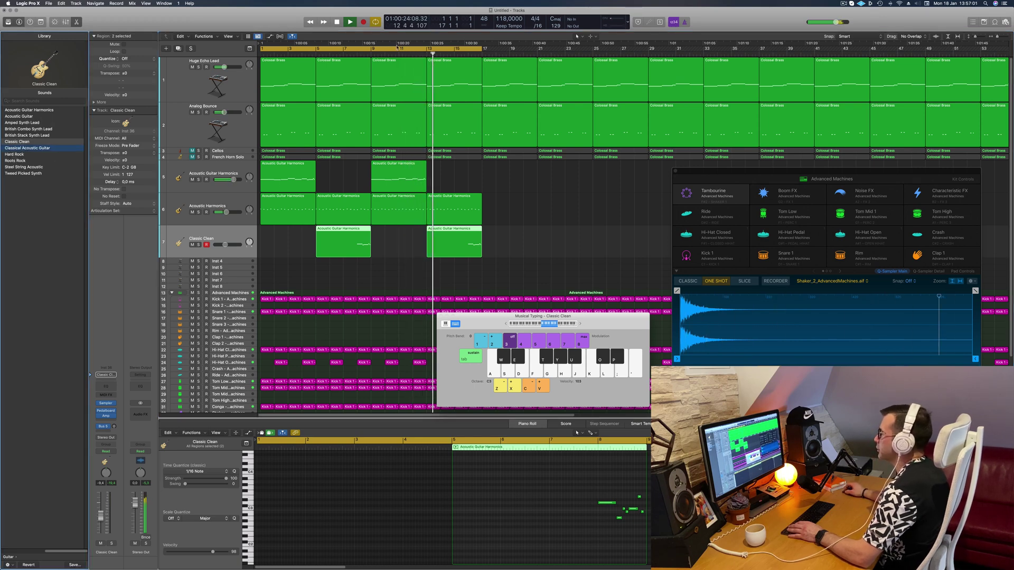
click(350, 54)
click(106, 433)
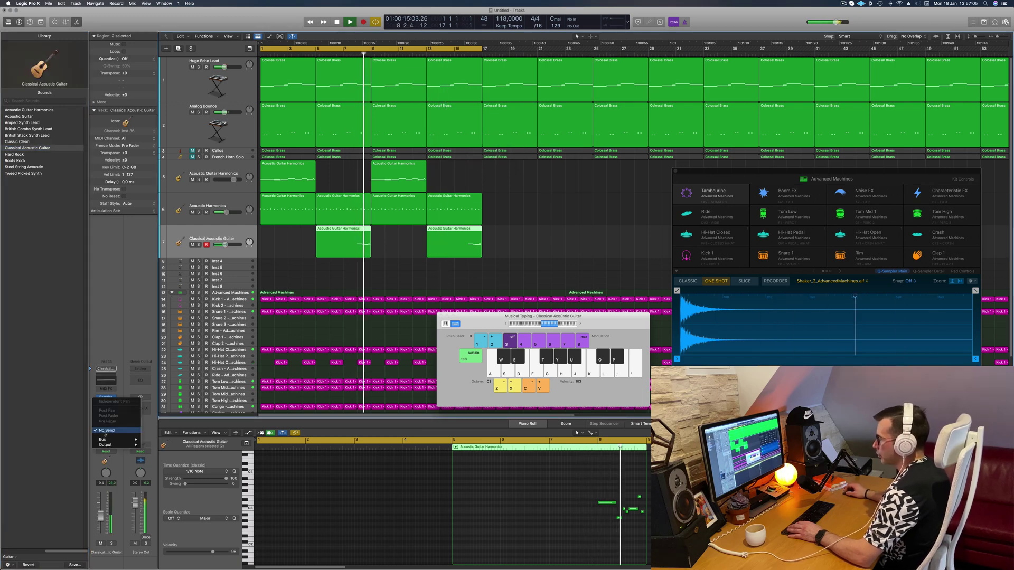
mouse_move(108, 440)
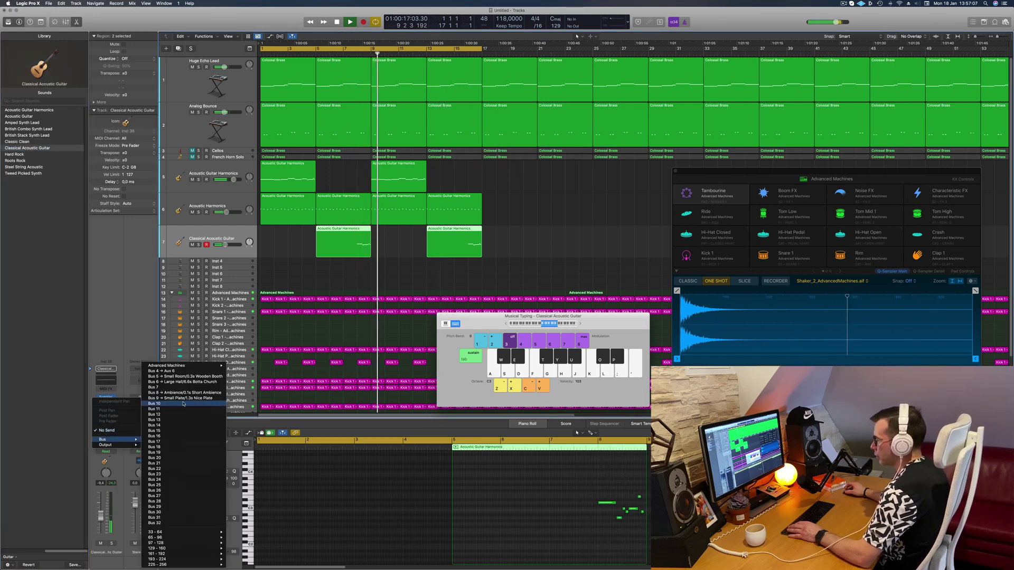
click(187, 373)
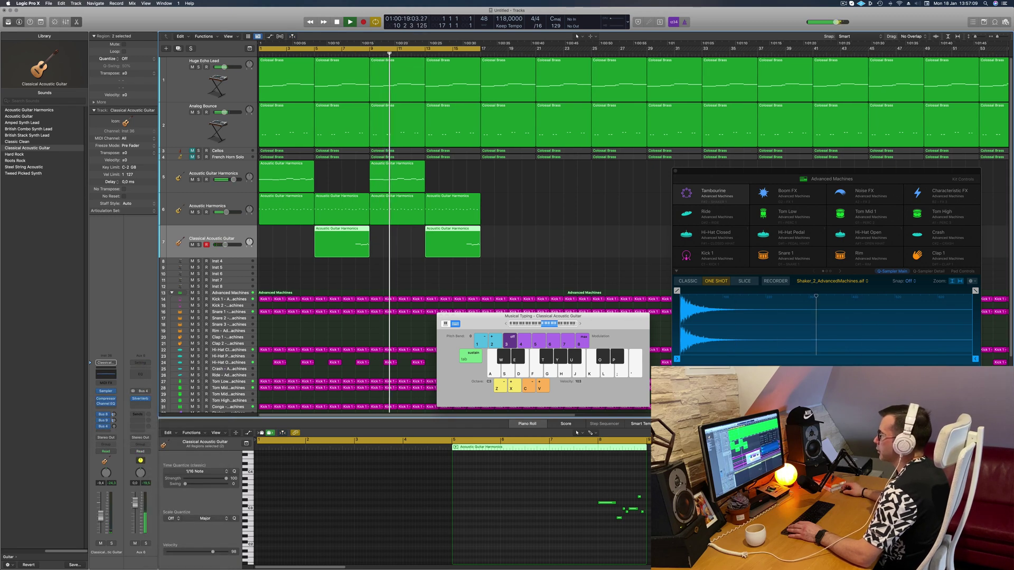
drag(114, 427, 115, 393)
key(Return)
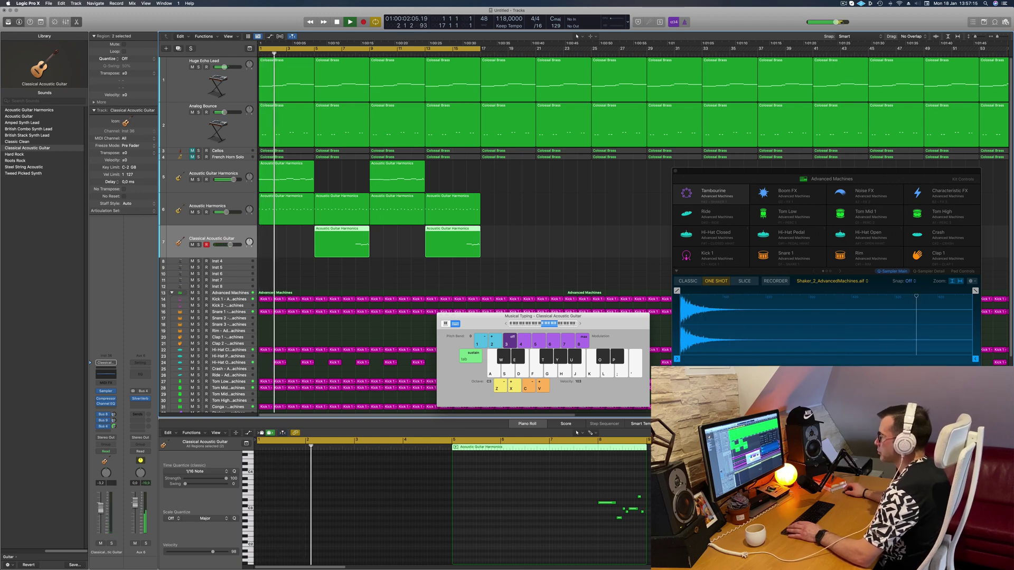
- Lower the Acoustic Harmonics track's volume slightly while the arrangement plays
click(273, 273)
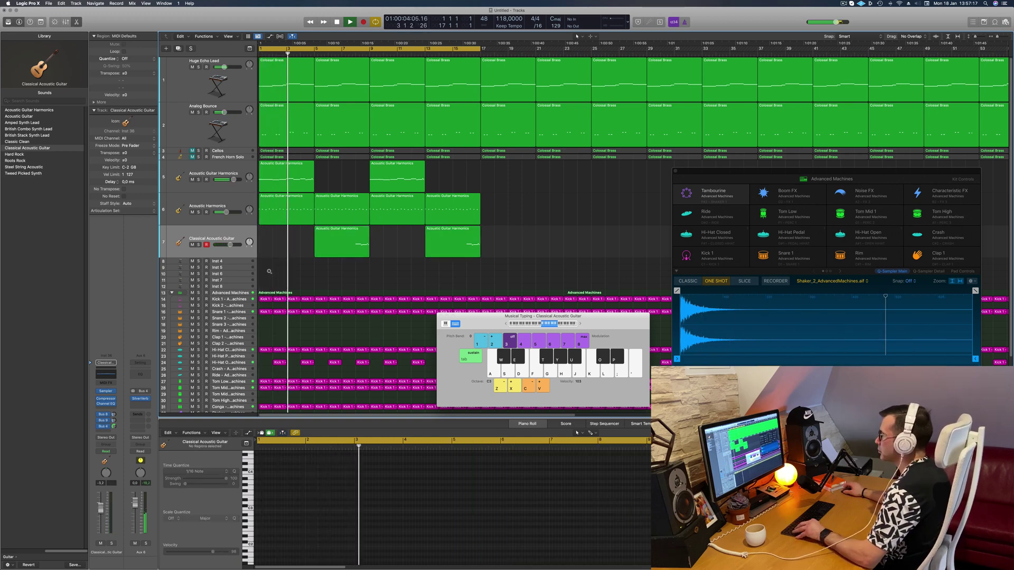
scroll(271, 275, left, 3)
key(super+Up)
key(super+Up)
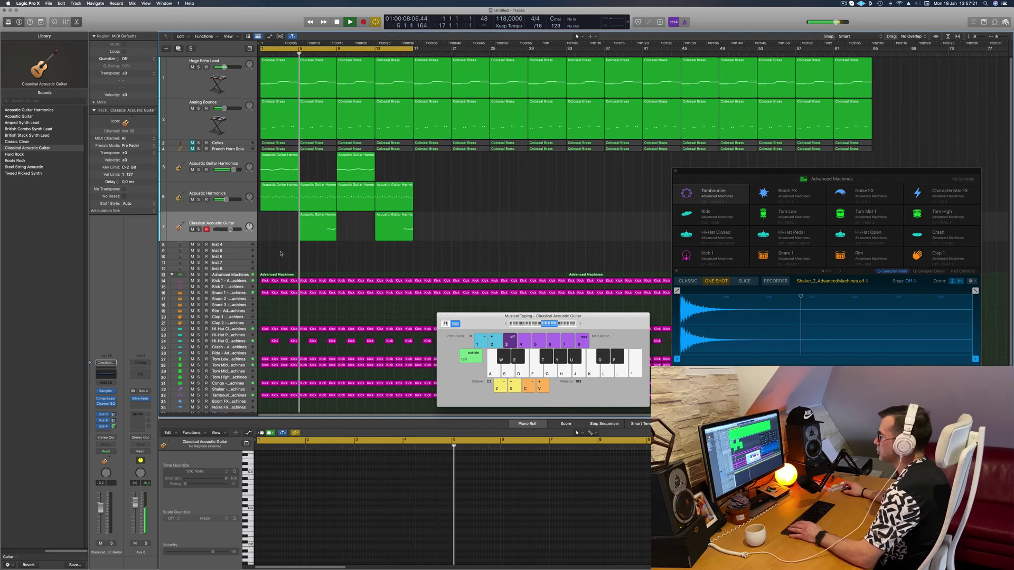
scroll(280, 253, down, 1)
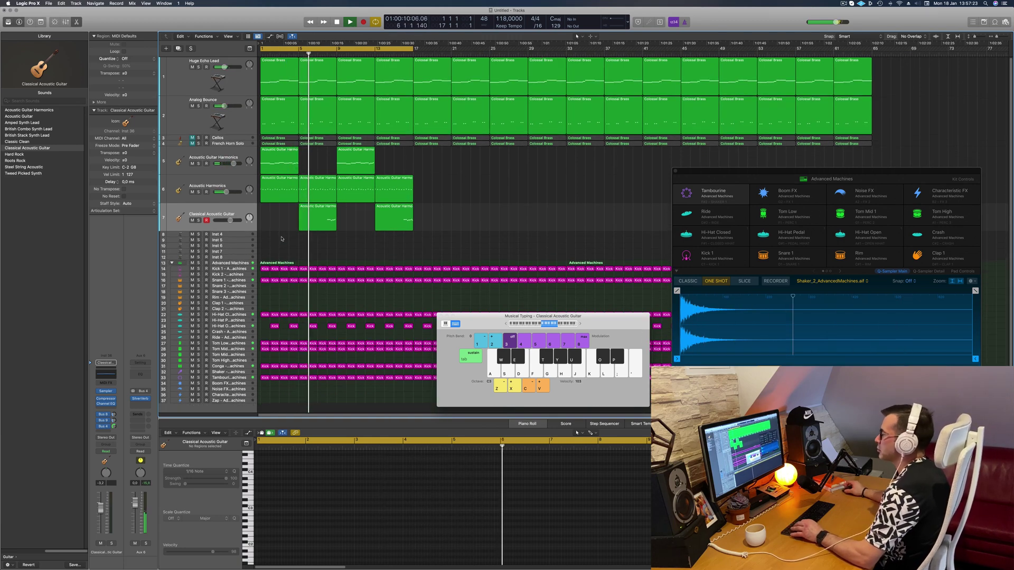
click(207, 188)
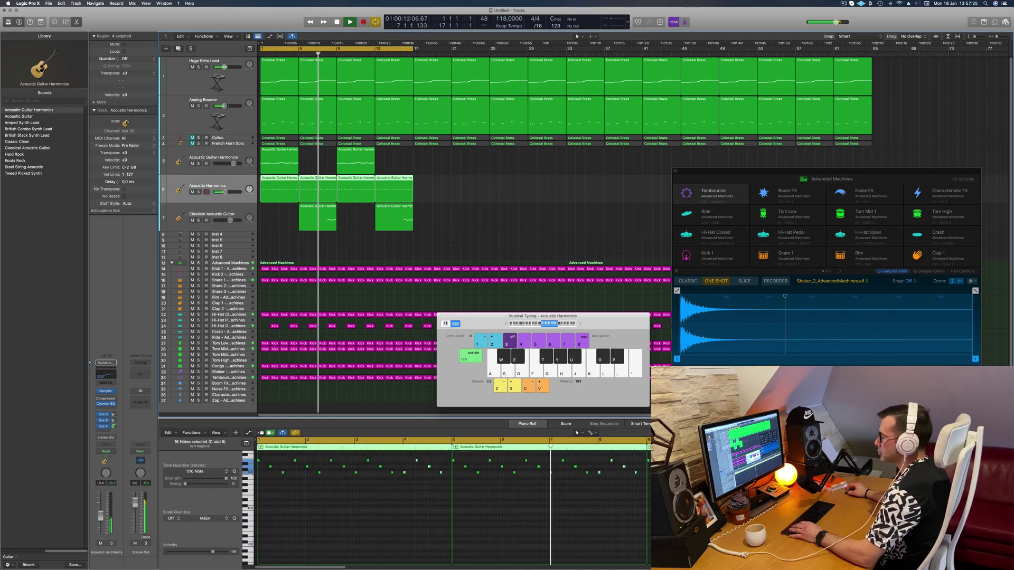
drag(100, 516, 100, 519)
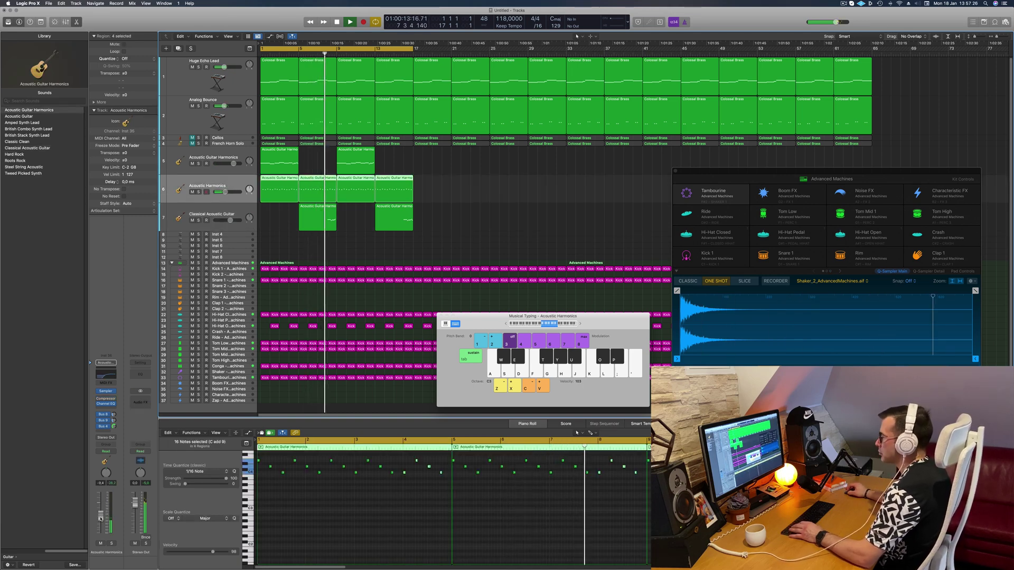
click(463, 195)
- Raise the Classical Acoustic Guitar track's volume to about -0.5 dB and replay the arrangement from the start
key(Down)
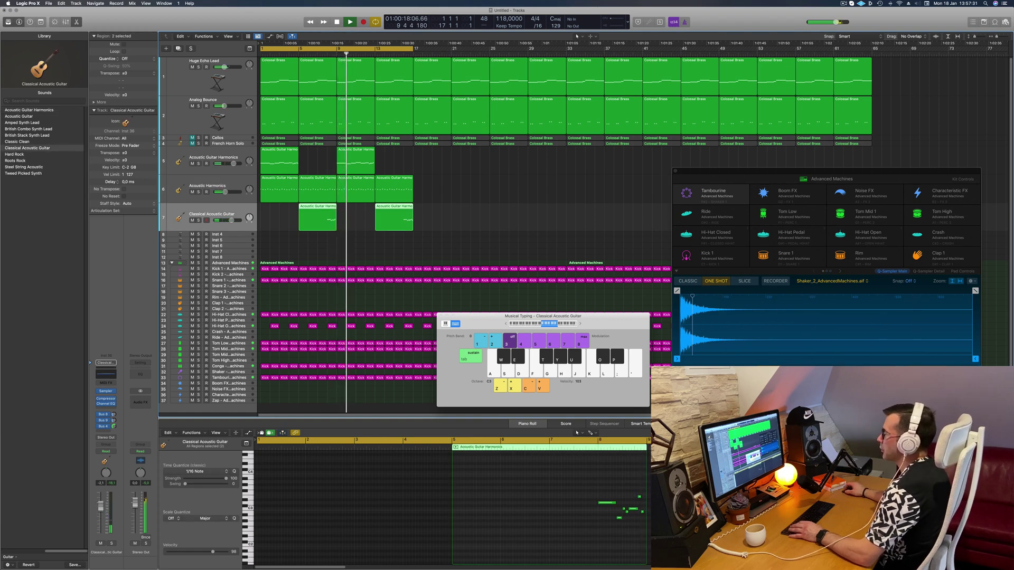
click(318, 55)
click(340, 491)
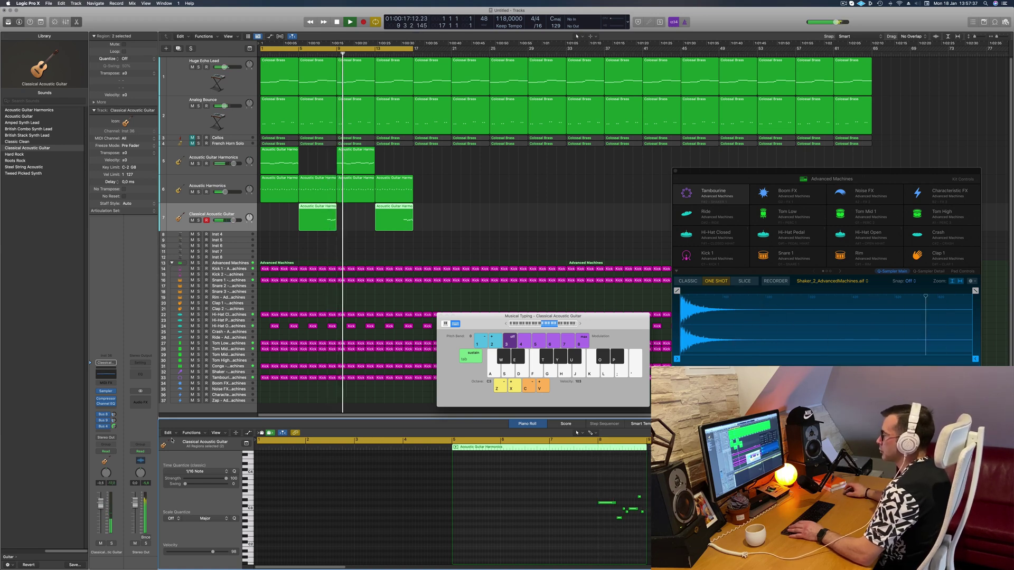
key(Return)
click(284, 237)
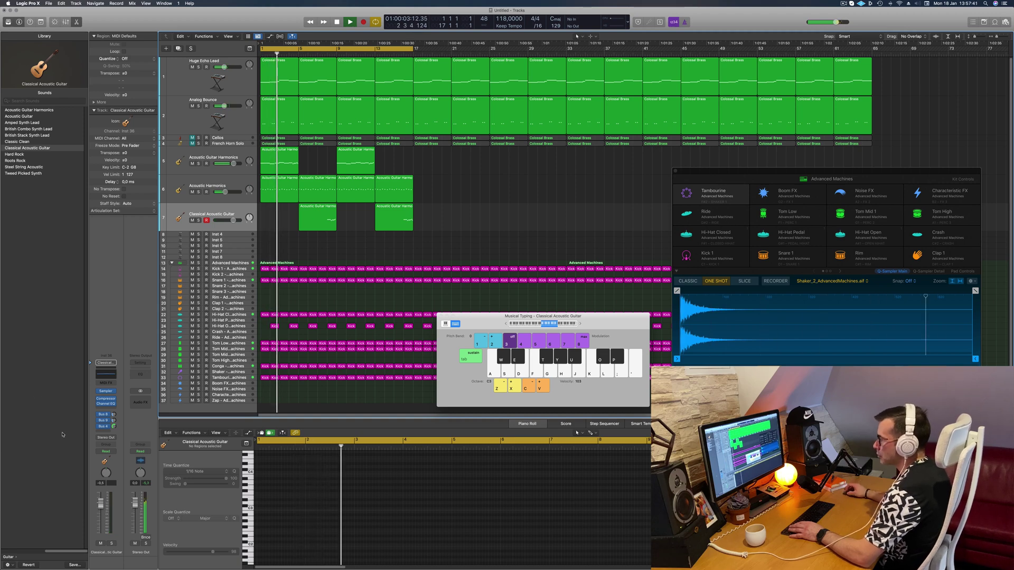
- Add a Bus 7 send to the Classical Acoustic Guitar track and insert a stereo Tape Delay on the resulting aux channel
click(105, 433)
mouse_move(114, 439)
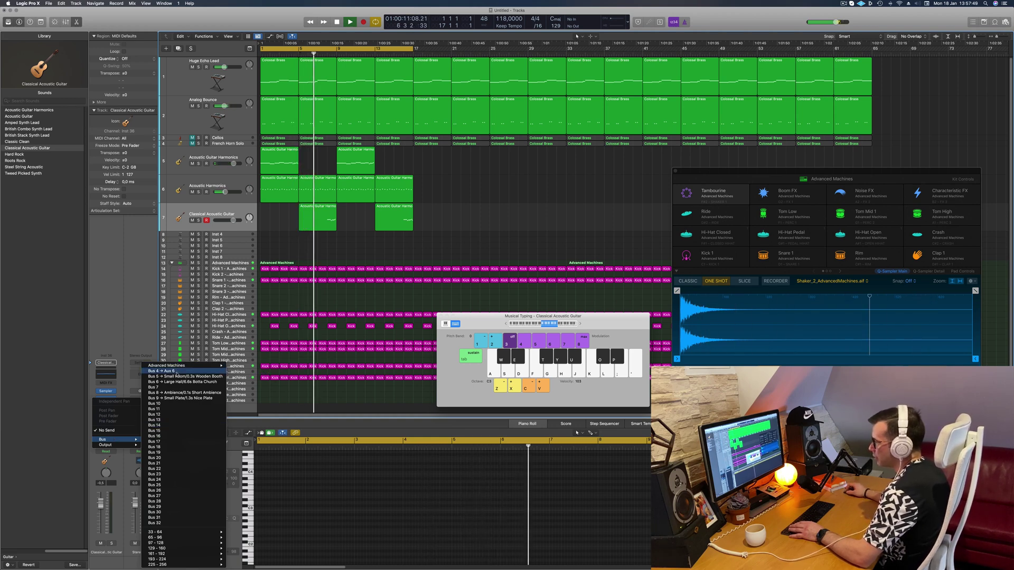
click(181, 388)
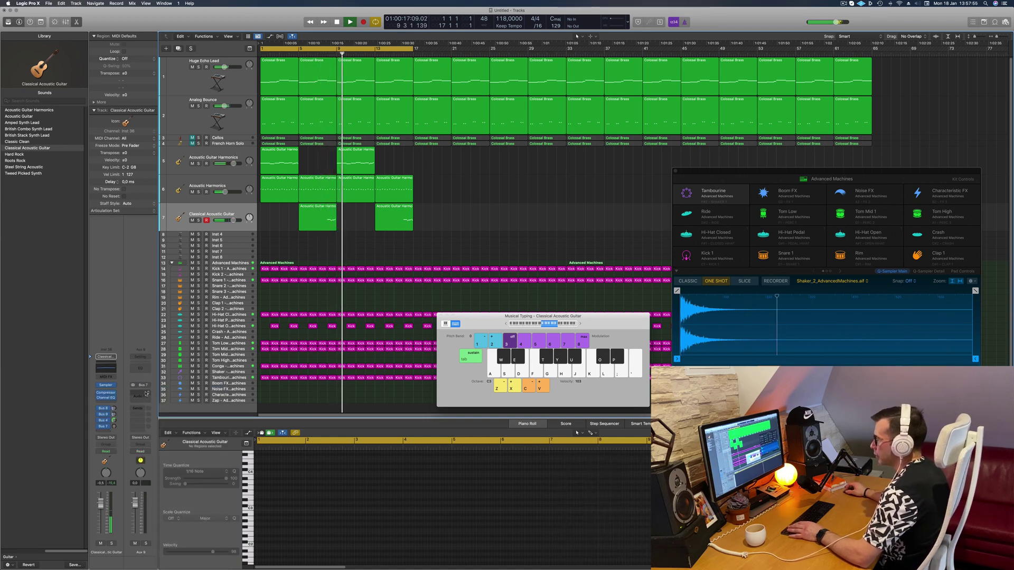
click(146, 394)
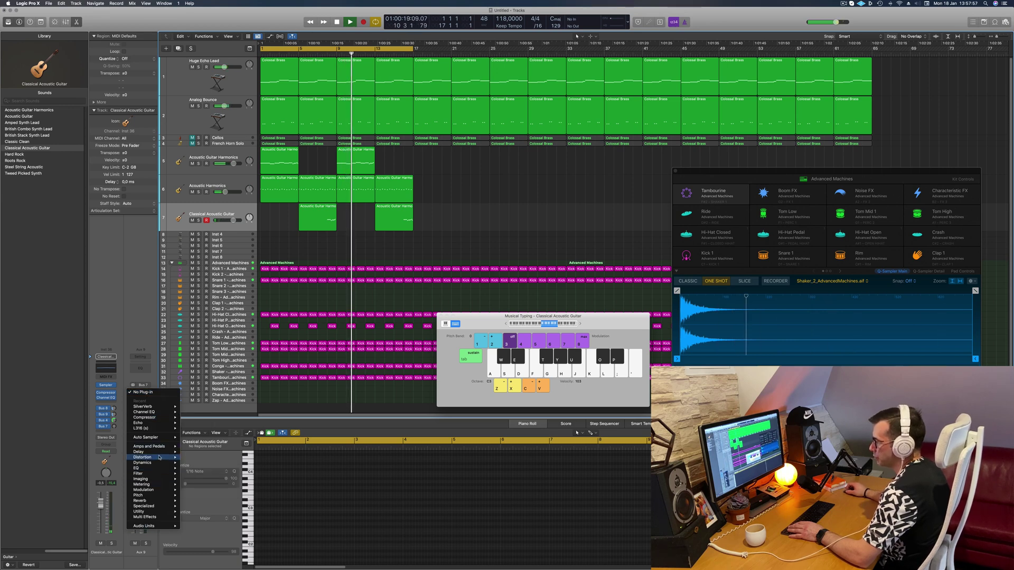
mouse_move(159, 452)
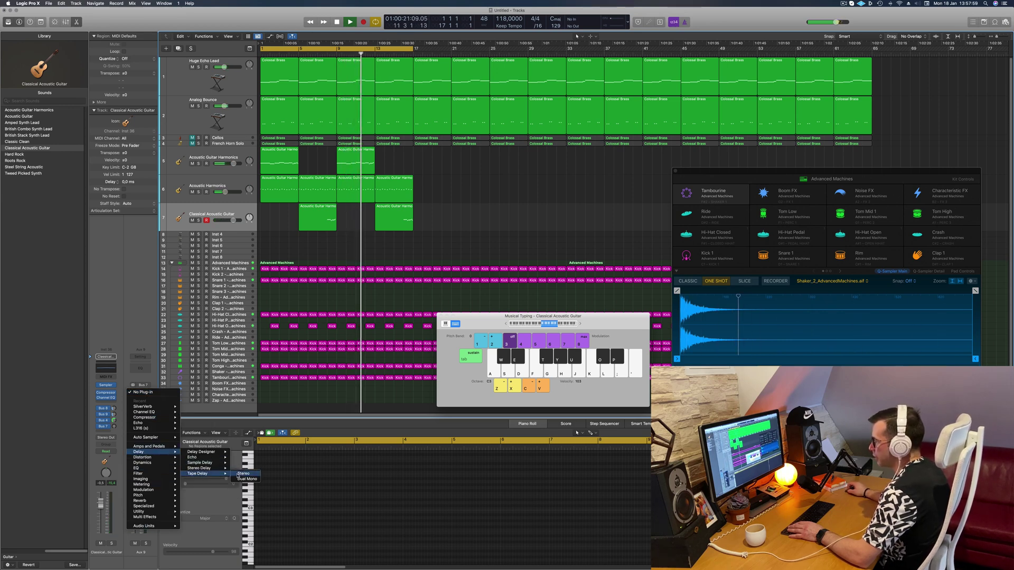
click(243, 474)
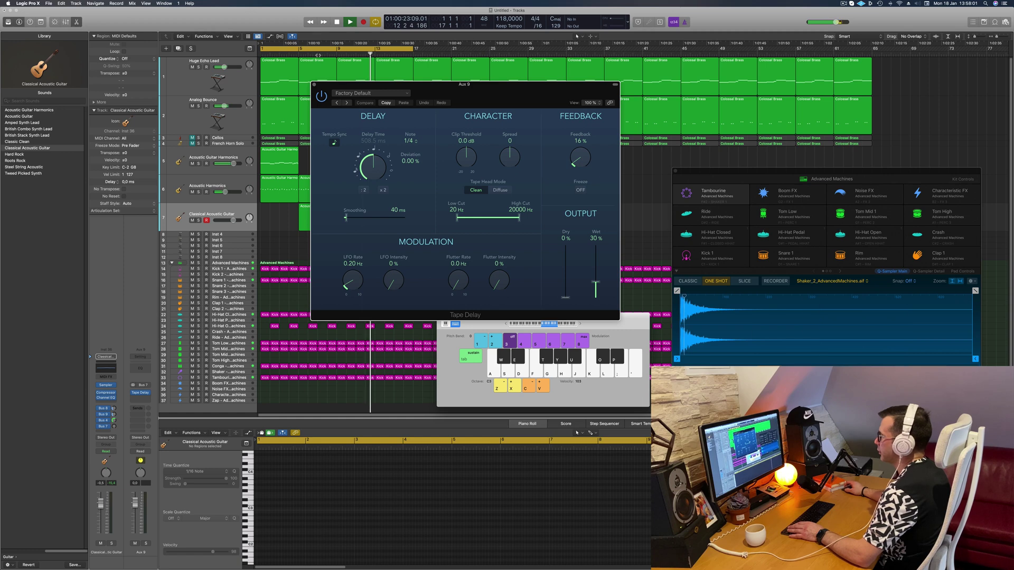
- Set the Tape Delay's wet output to 100% and its feedback to 49%, and close the plug-in window
drag(597, 286, 556, 229)
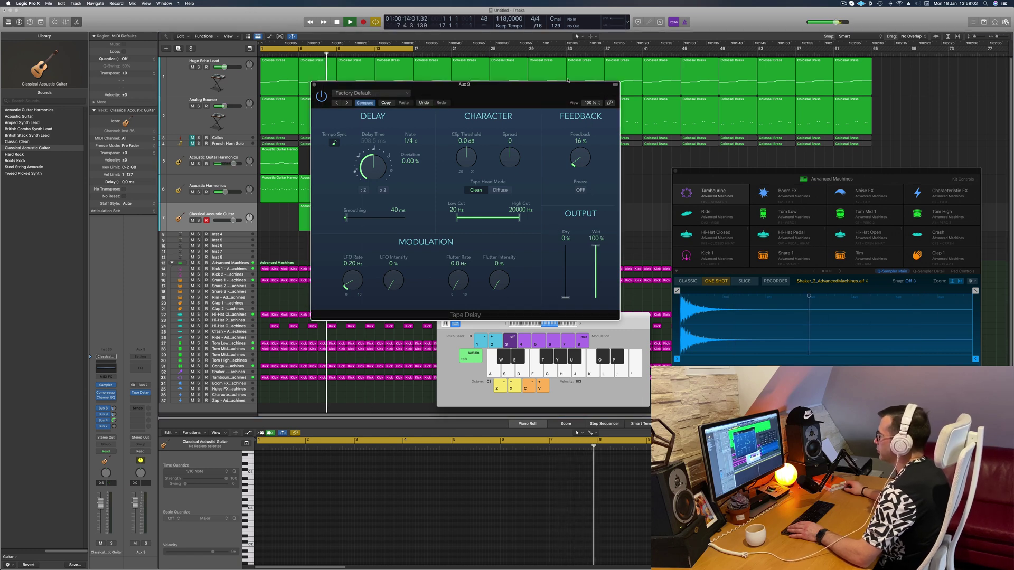
drag(532, 95, 858, 125)
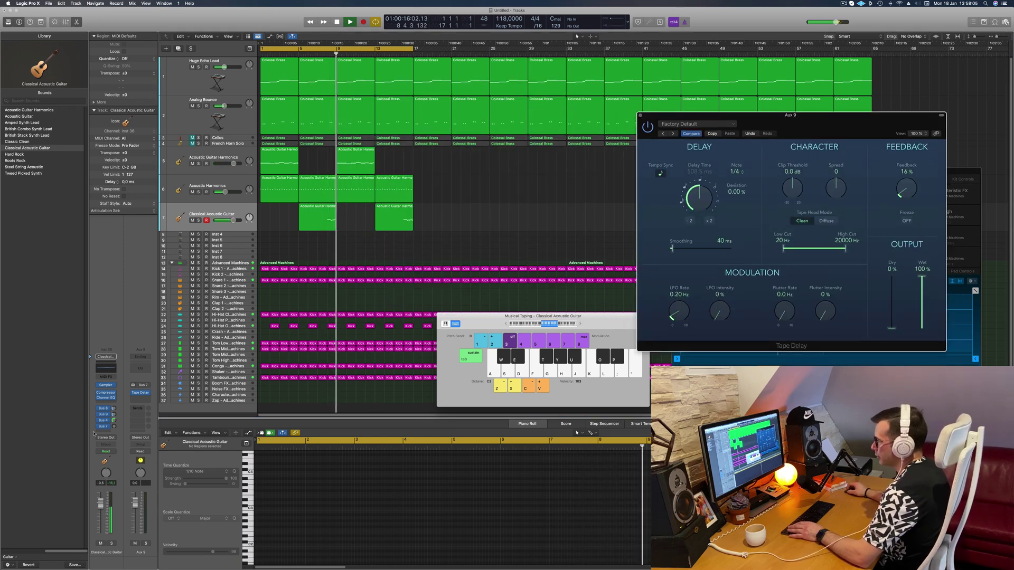
click(357, 55)
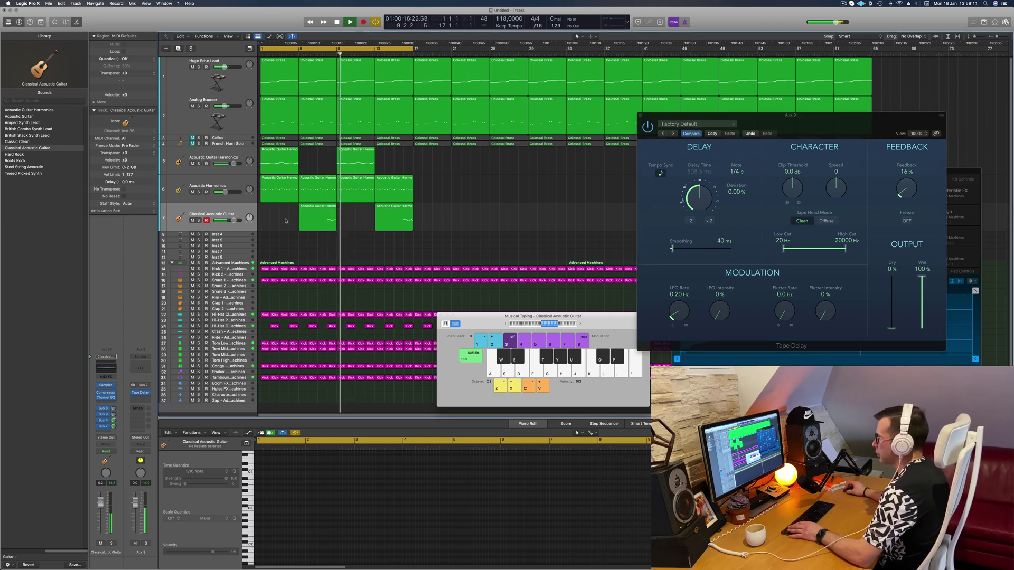
drag(848, 133, 622, 201)
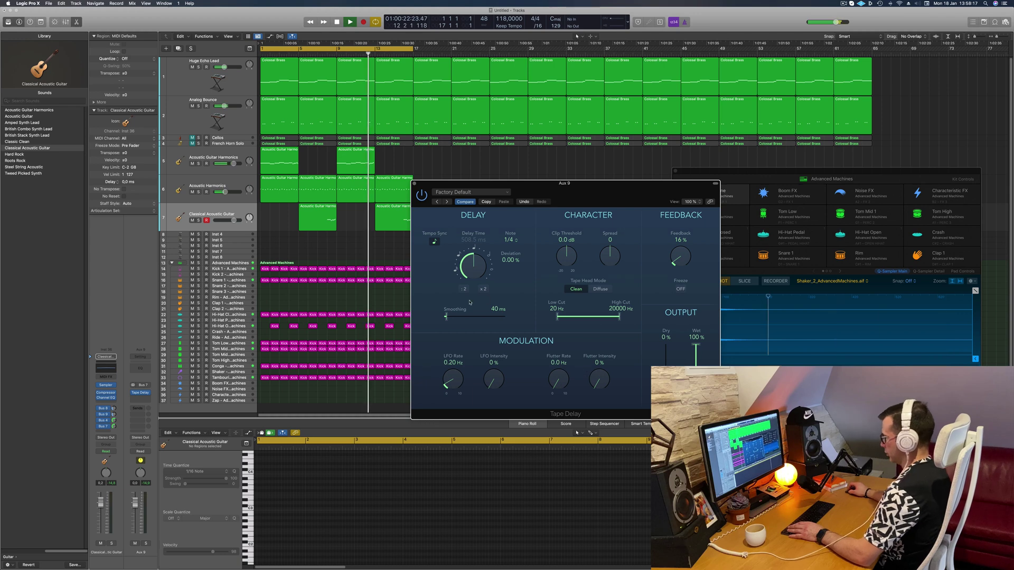
drag(675, 260, 680, 246)
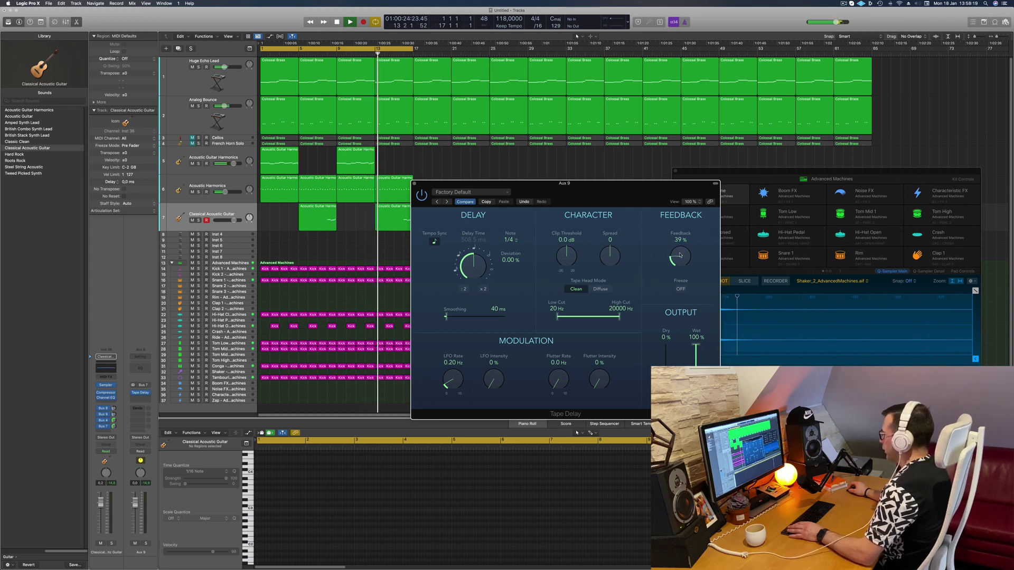
key(super+k)
drag(521, 218, 620, 215)
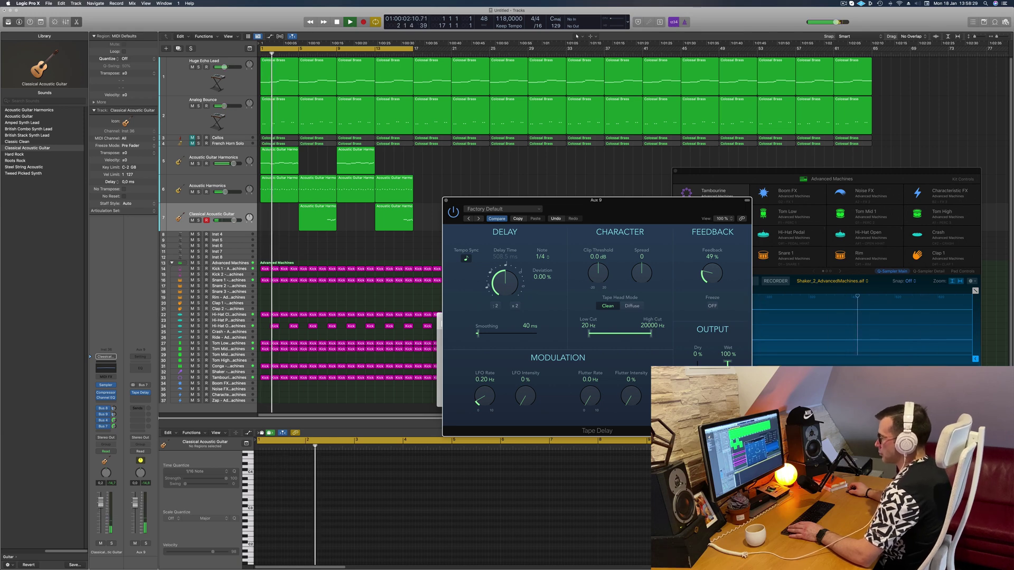
click(452, 191)
click(446, 200)
- Unmute the Cellos track and play it along with the arrangement
scroll(413, 191, left, 2)
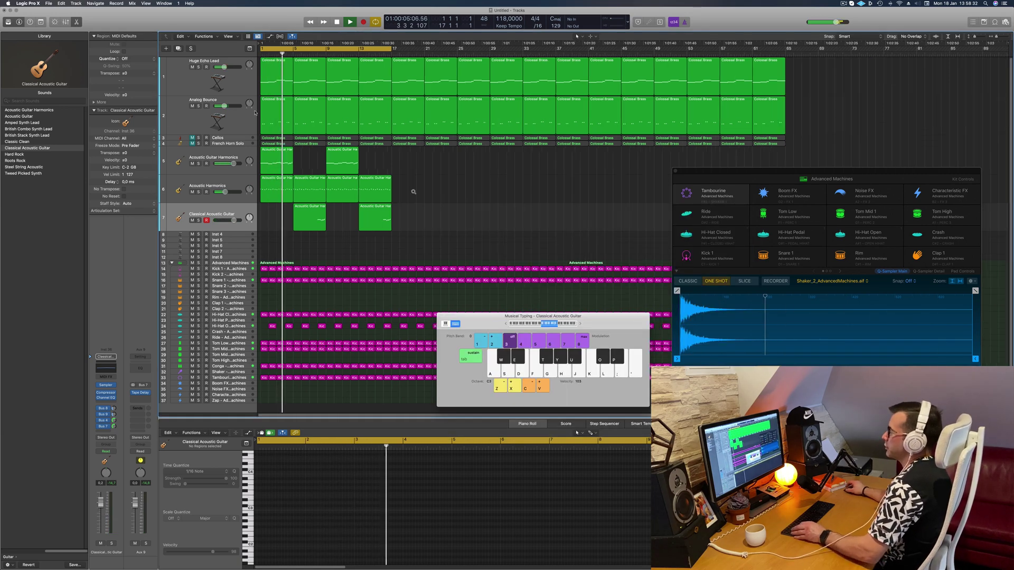
click(228, 139)
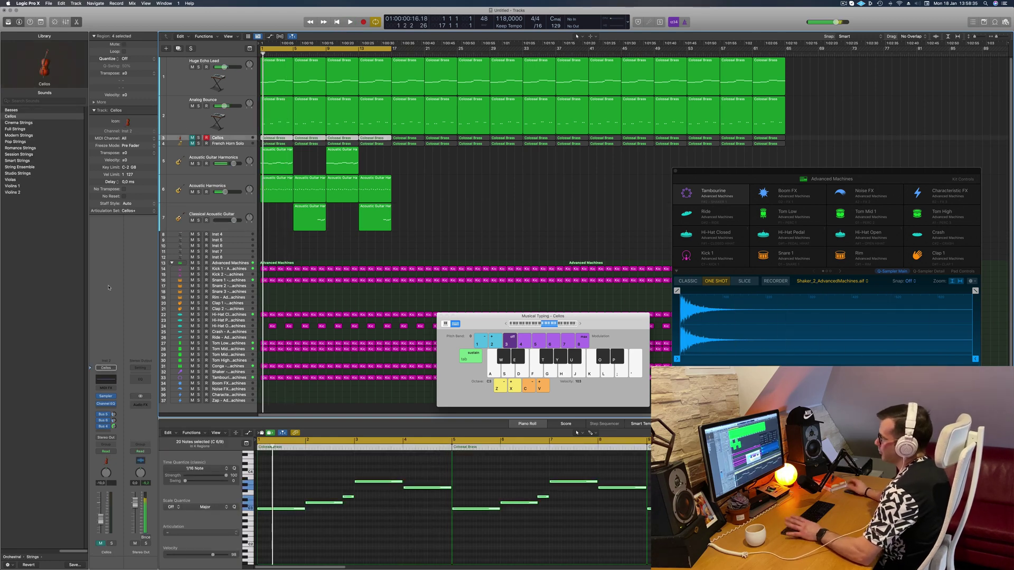
click(198, 192)
click(199, 192)
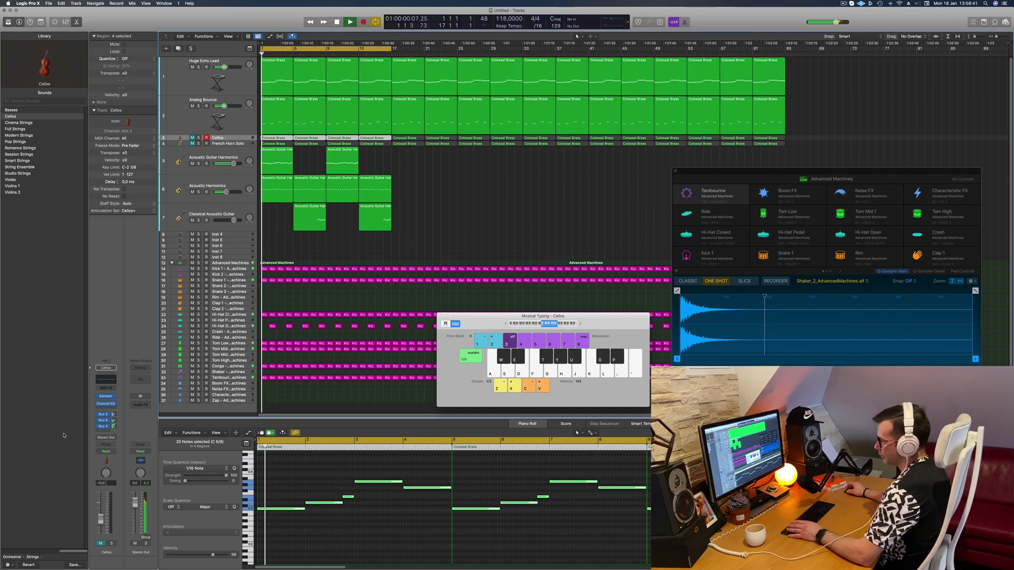
click(101, 544)
key(space)
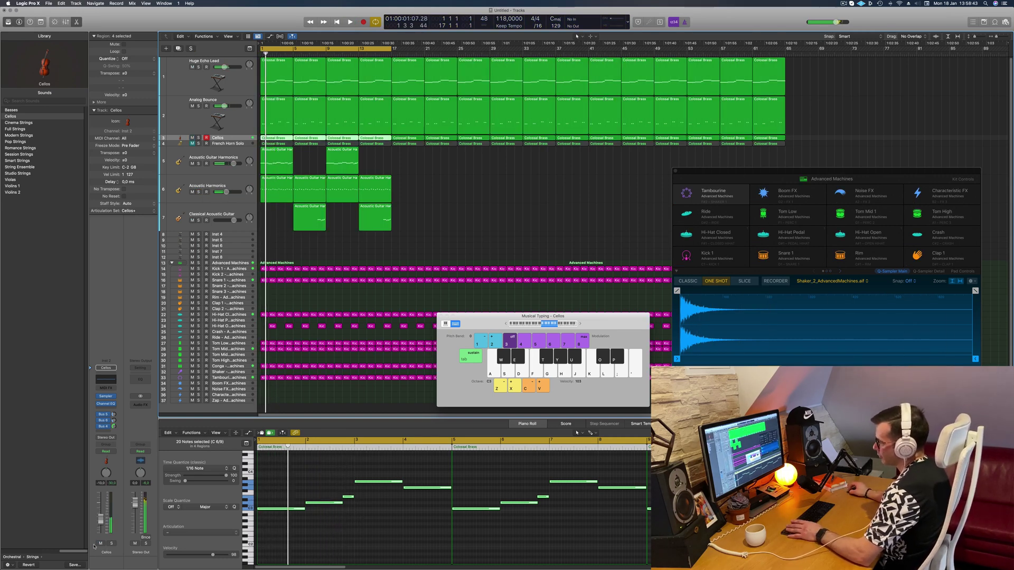
- Try a high cut at 1350 Hz in the Cellos track's Channel EQ
click(105, 379)
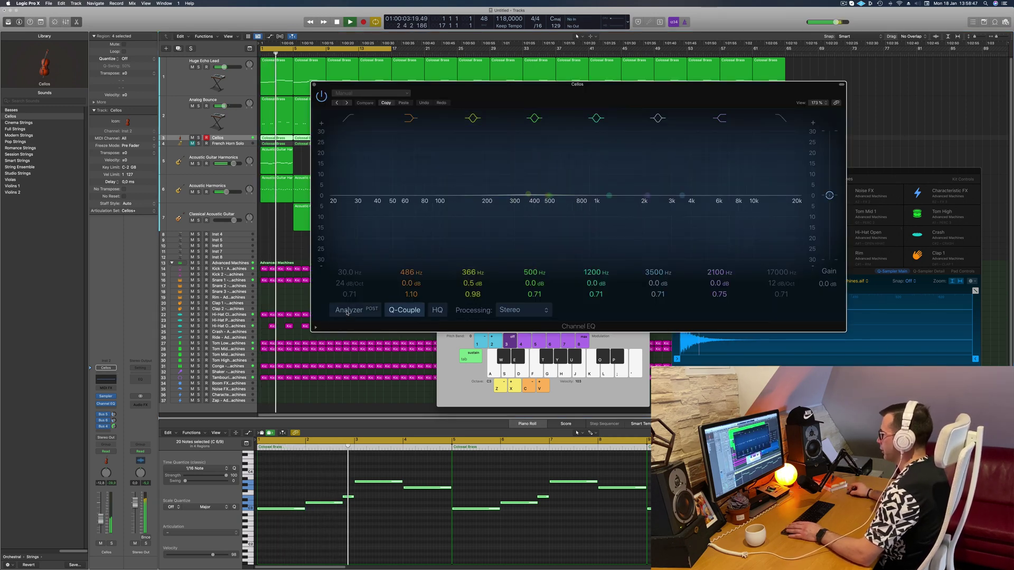
click(777, 120)
drag(773, 180, 587, 184)
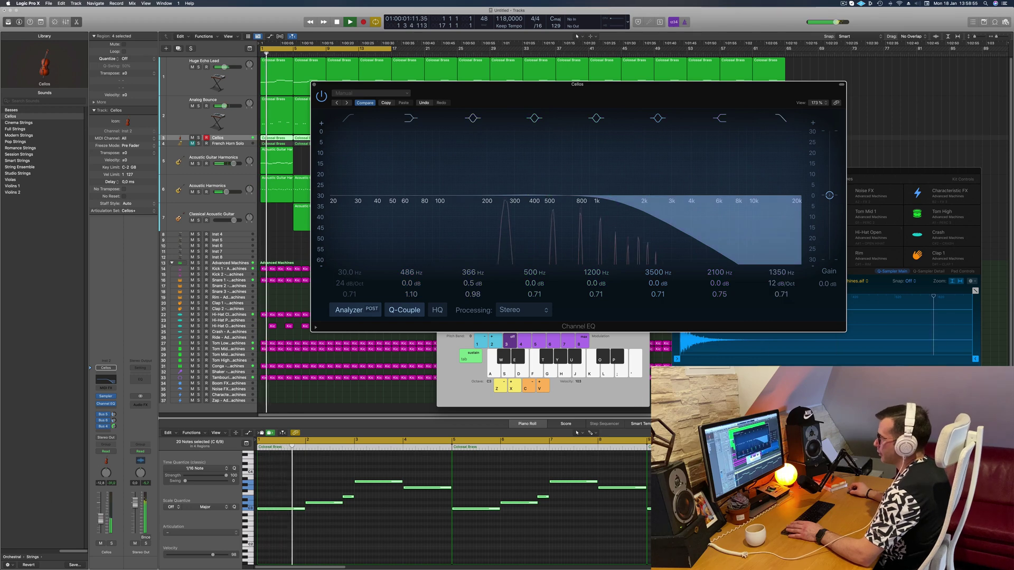
click(781, 118)
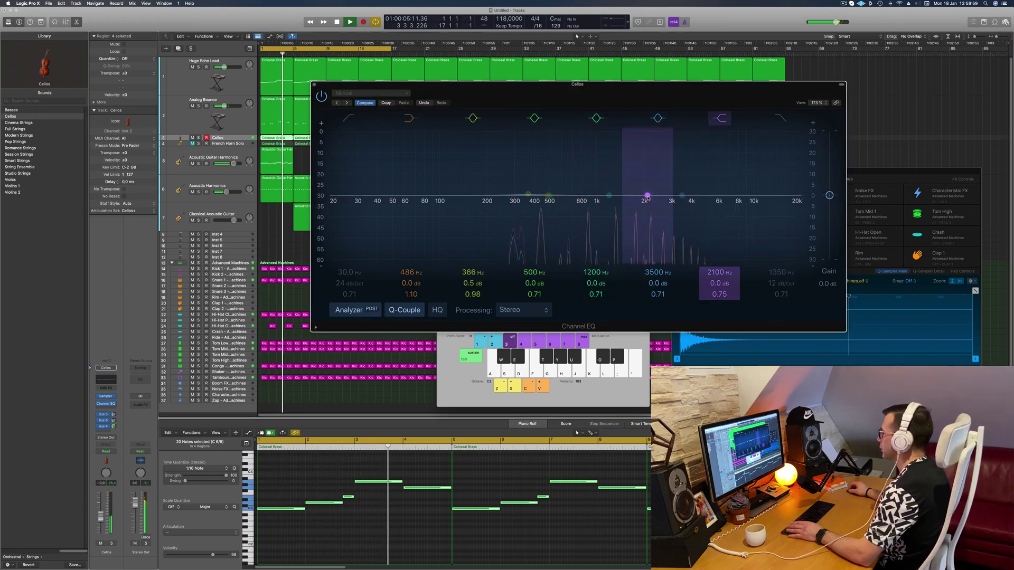
- Set the Cellos EQ's high shelf to 2280 Hz at 0.6 dB and enable a low cut at 650 Hz
drag(647, 197, 653, 199)
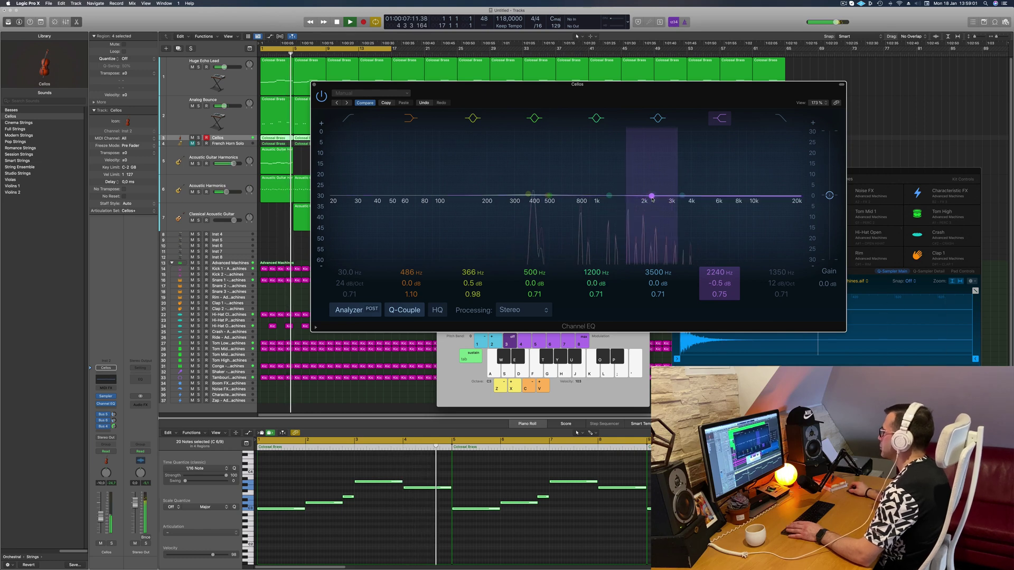
click(349, 118)
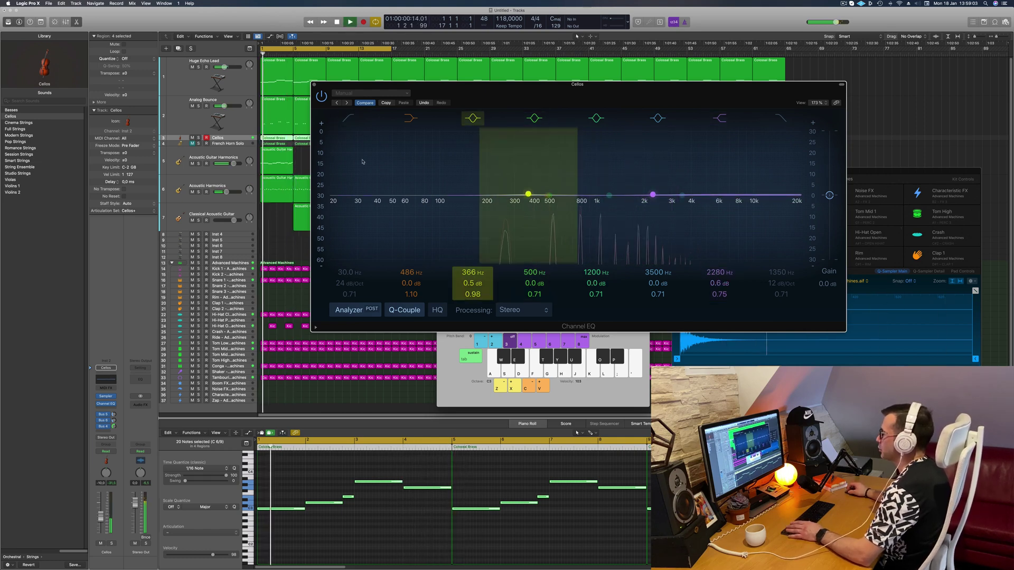
mouse_move(365, 162)
mouse_down()
mouse_move(563, 160)
mouse_move(554, 160)
mouse_up()
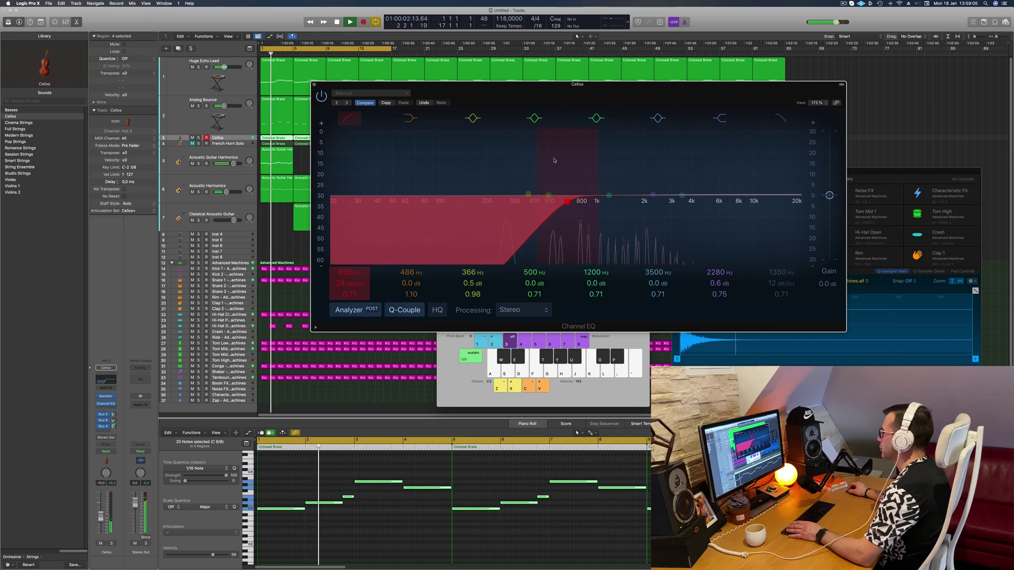
key(Return)
key(super+w)
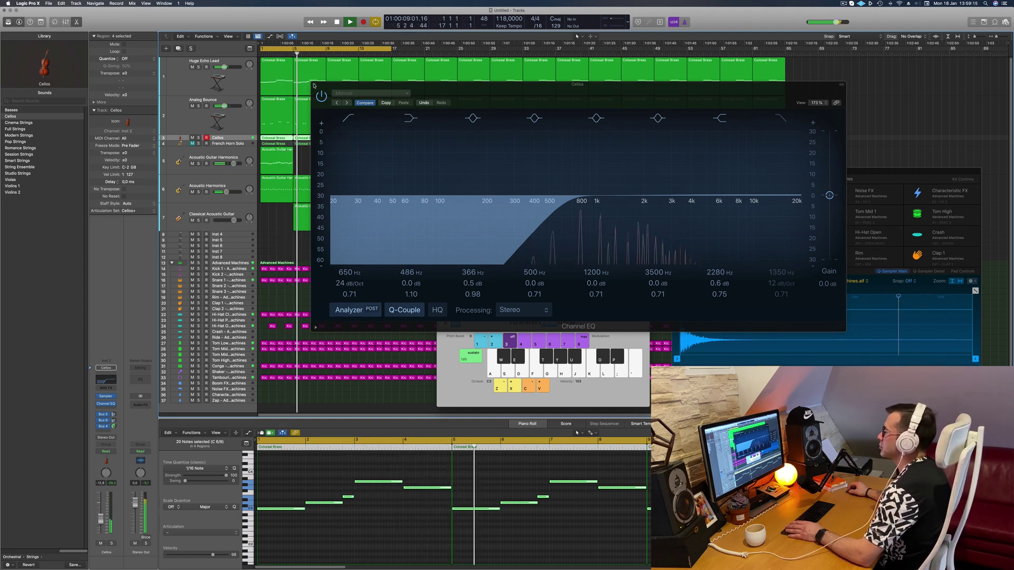
- Unmute the French Horn Solo track and audition it soloed and within the full arrangement
click(228, 144)
key(space)
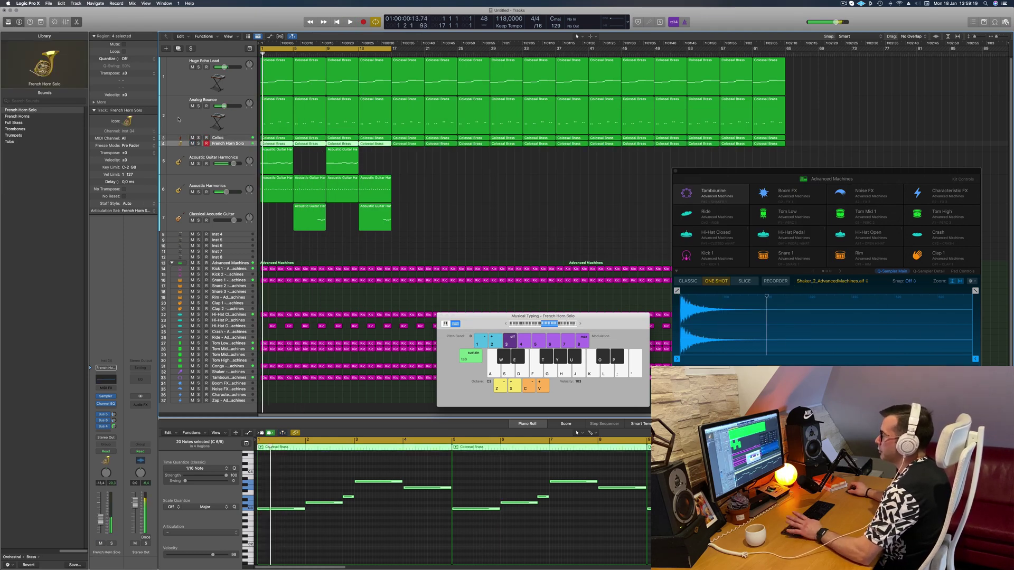
click(111, 544)
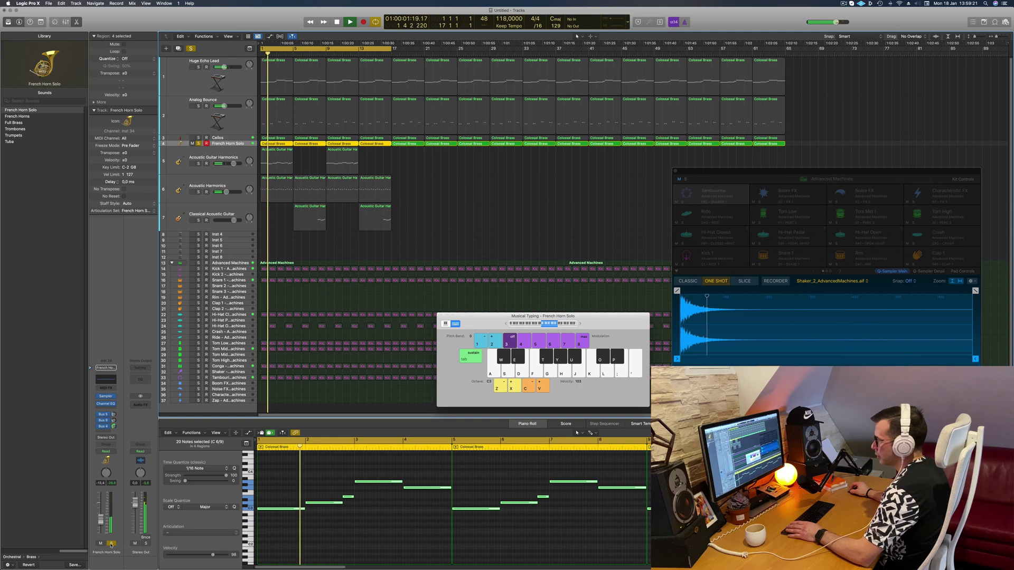
key(s)
key(Return)
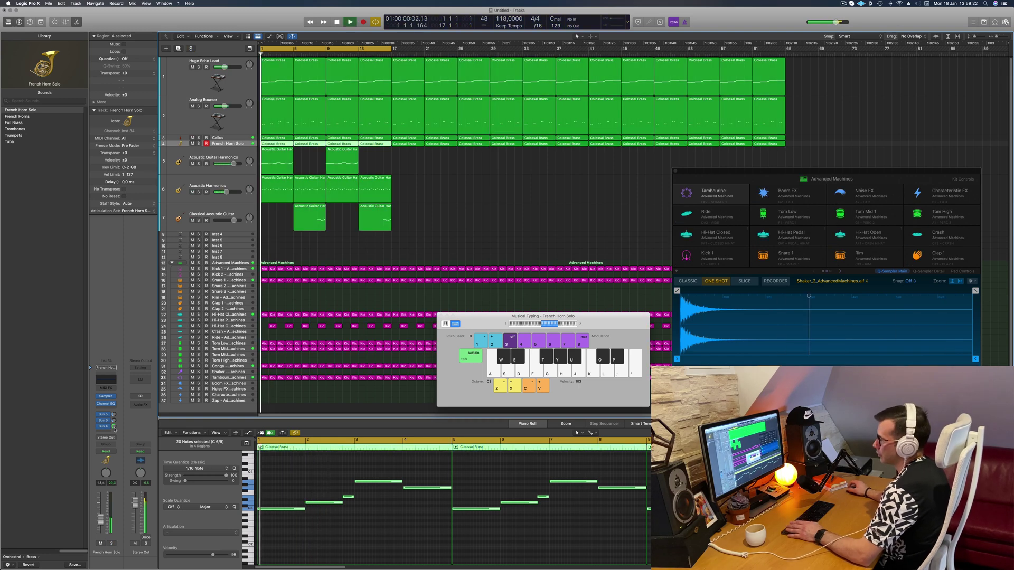
- Apply a 474 Hz low cut in the French Horn Solo track's Channel EQ, close it and replay the arrangement
click(107, 380)
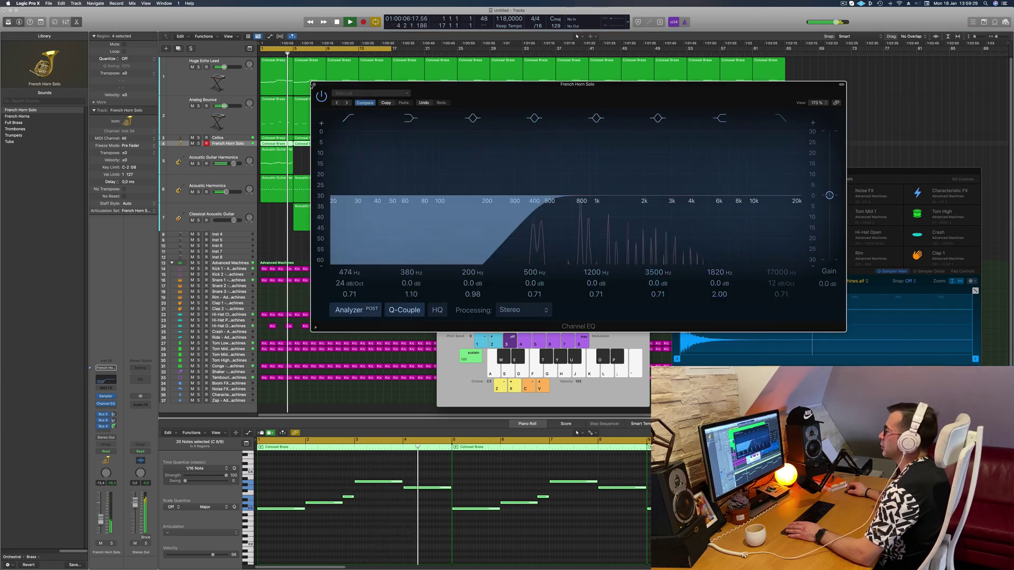
click(314, 85)
key(super+Left)
key(space)
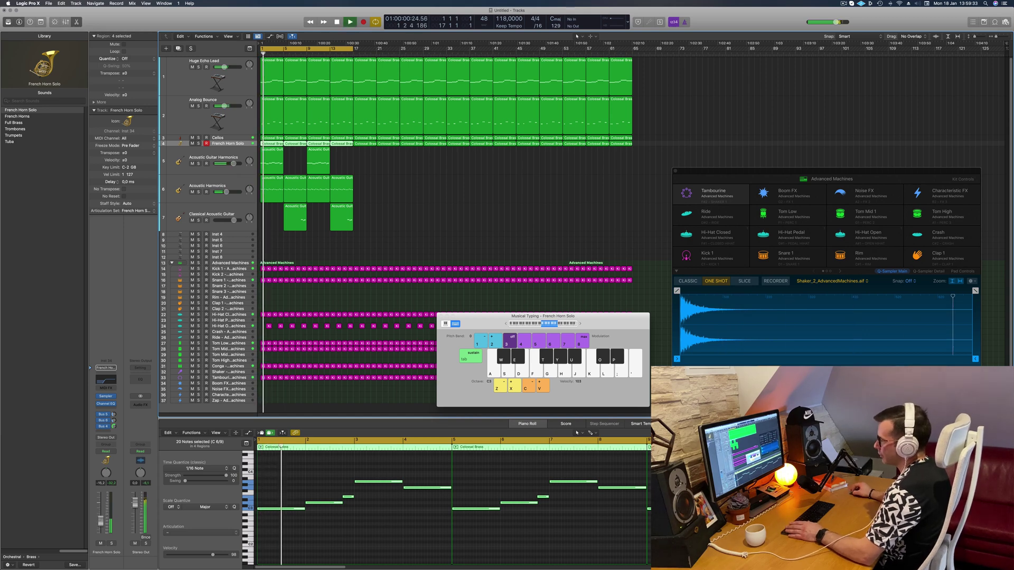
- Copy all regions on the three guitar tracks to bar 17 and extend the cycle range to bar 33
click(242, 139)
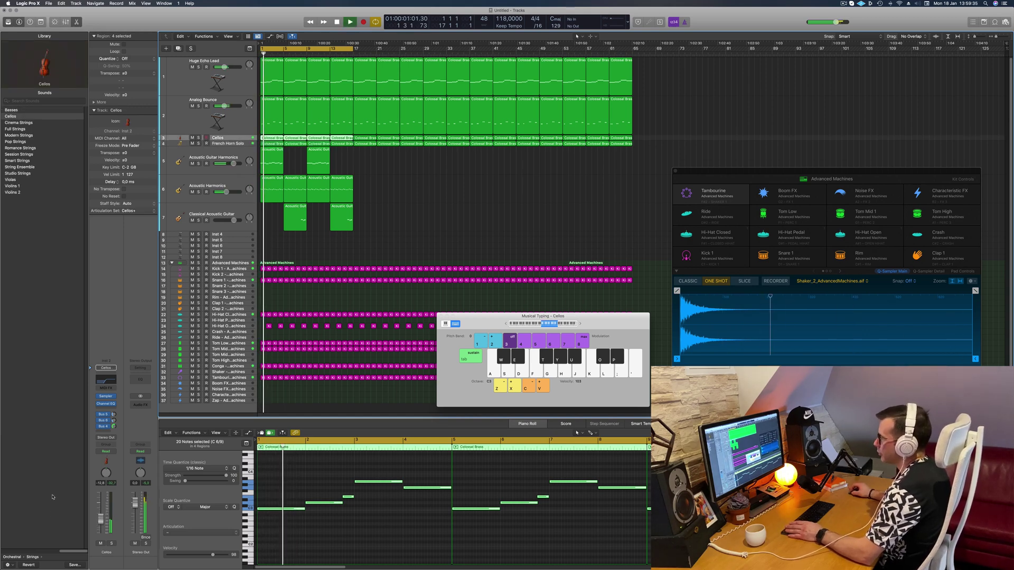
click(472, 195)
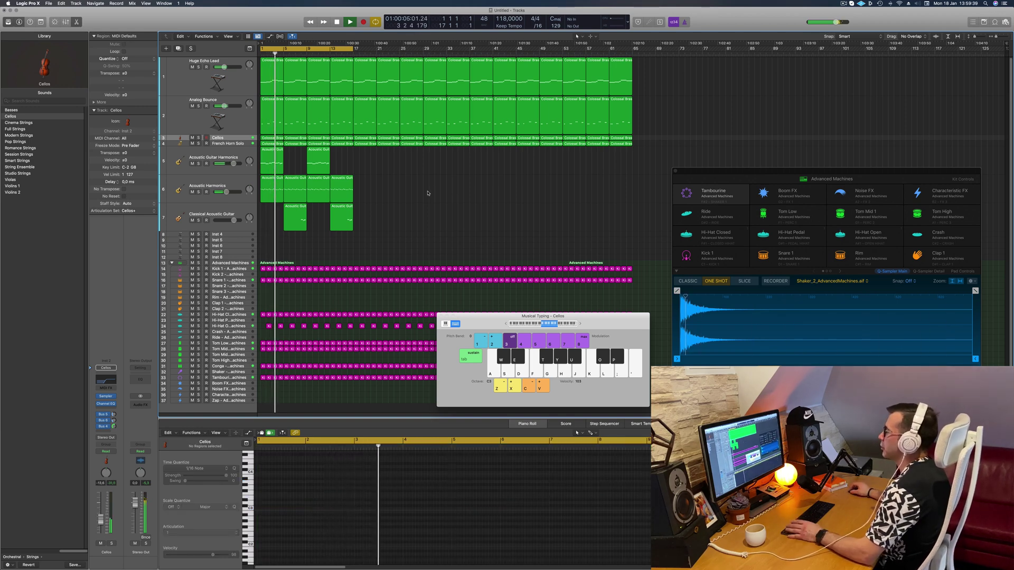
key(super+Right)
key(super+Left)
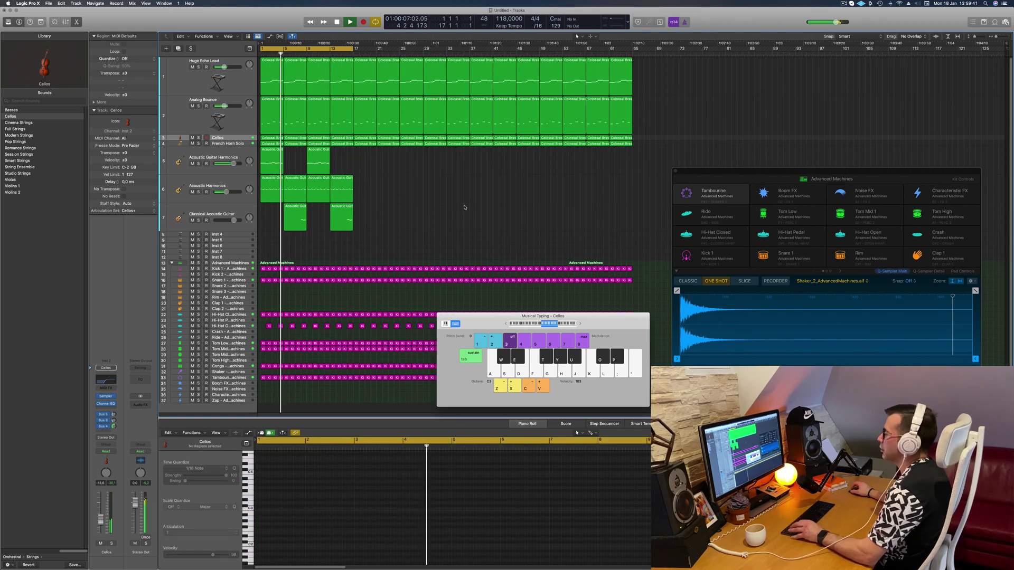
key(super+Right)
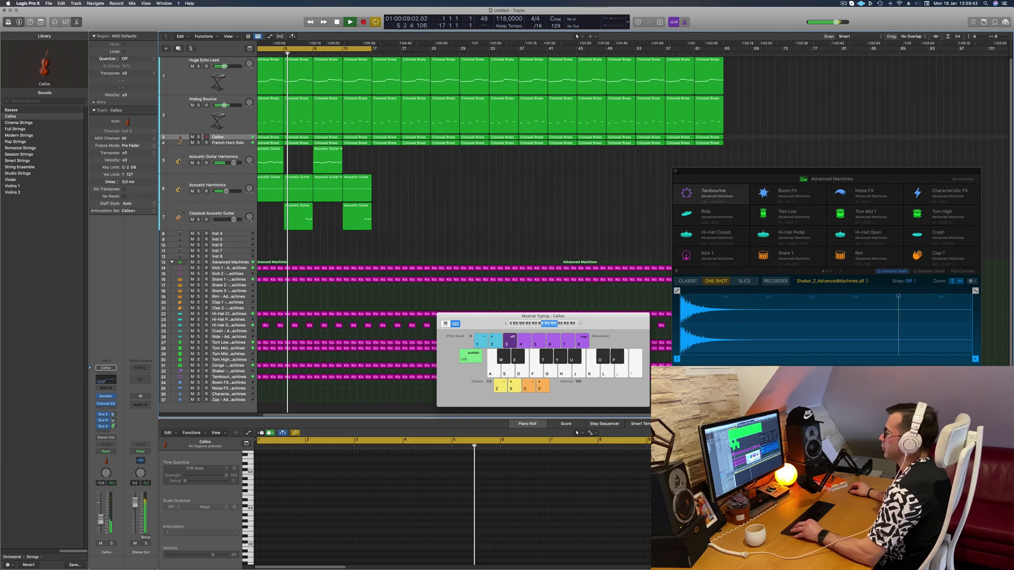
scroll(420, 196, down, 2)
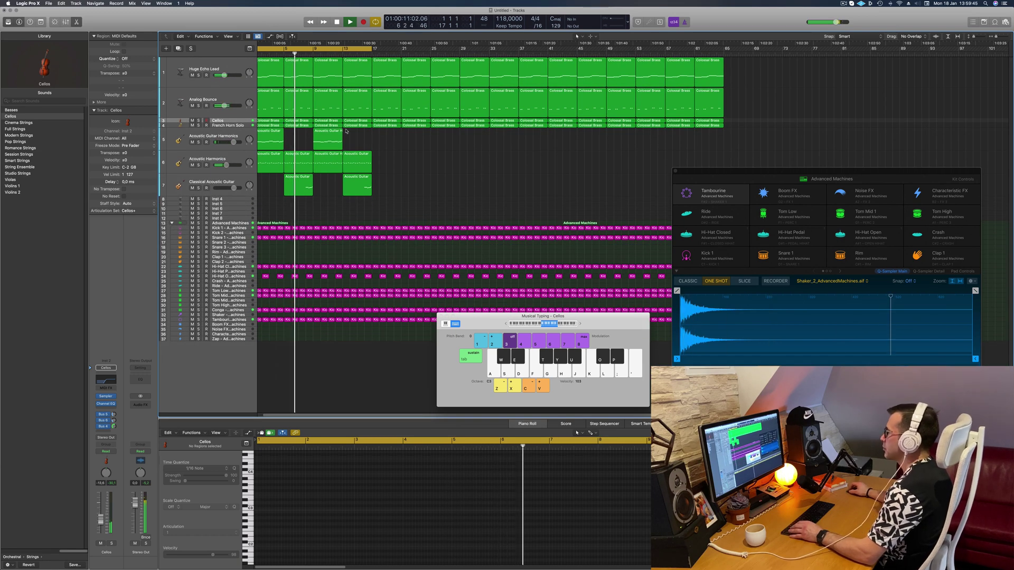
drag(395, 135, 256, 193)
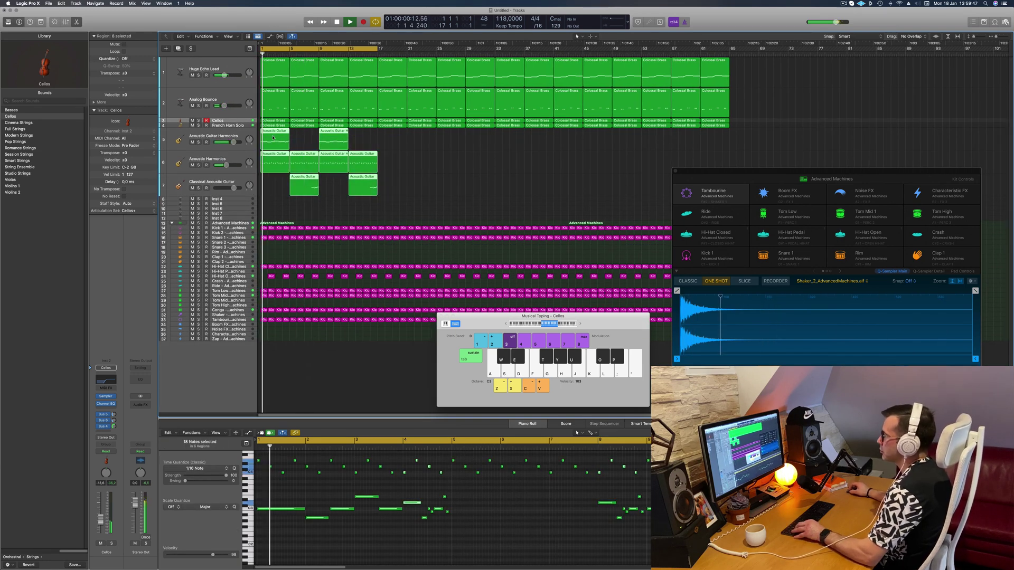
drag(275, 133, 390, 139)
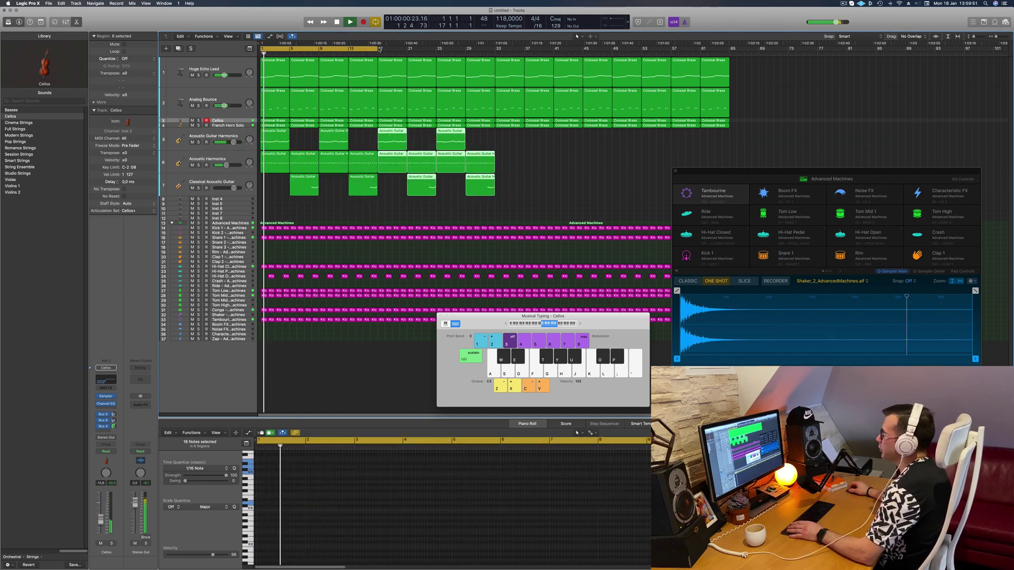
drag(378, 48, 448, 59)
drag(492, 67, 495, 67)
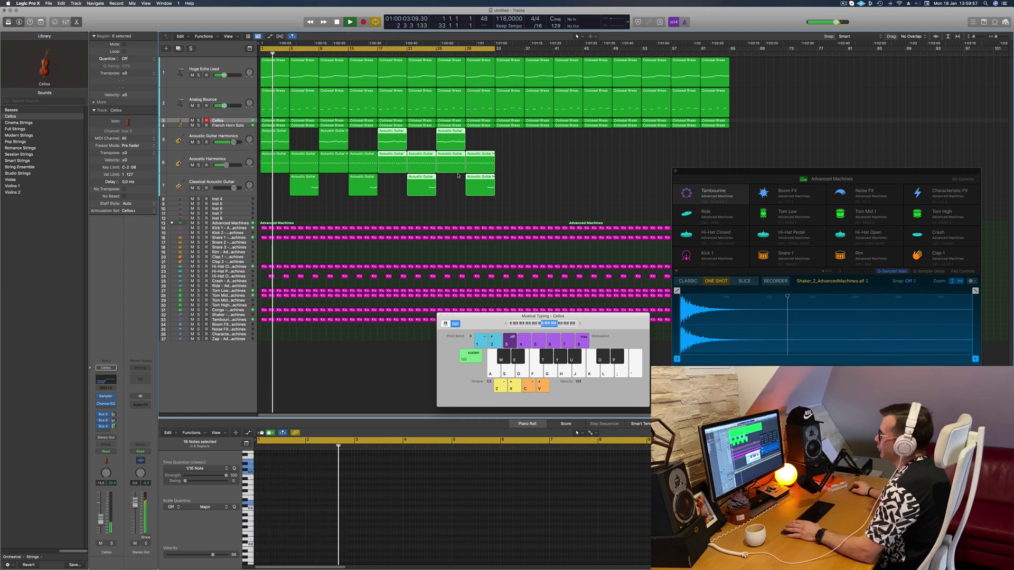
- Play back the extended arrangement and briefly solo the Classical Acoustic Guitar track to check the copied guitar melodies
click(590, 186)
key(space)
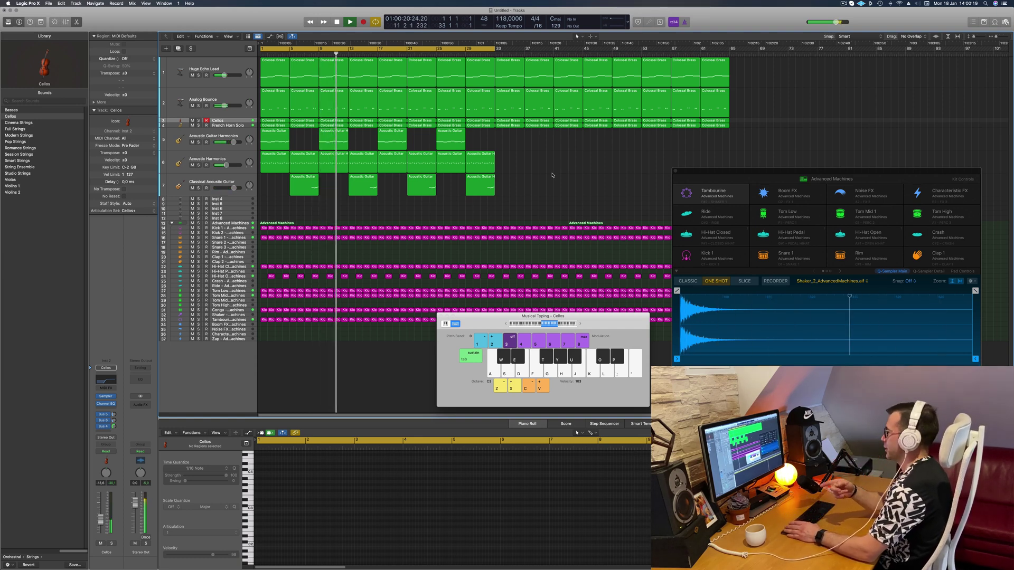
key(Right)
click(543, 167)
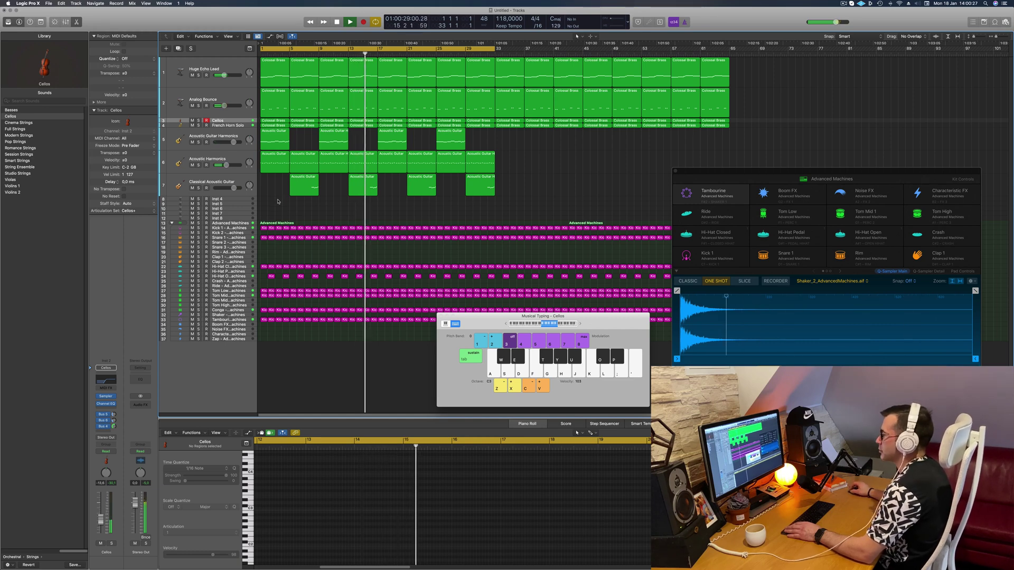
click(193, 191)
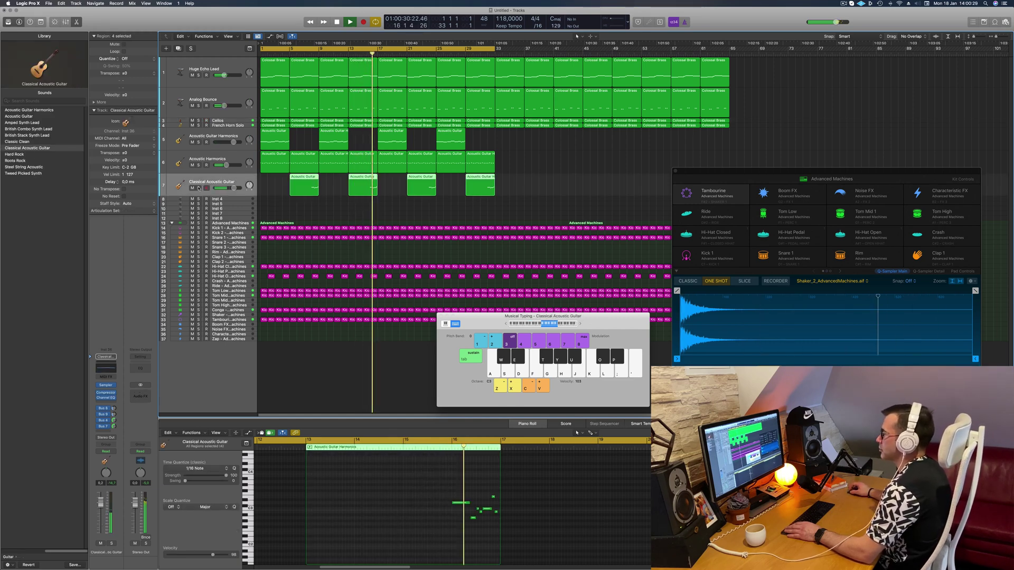
click(199, 188)
click(199, 188)
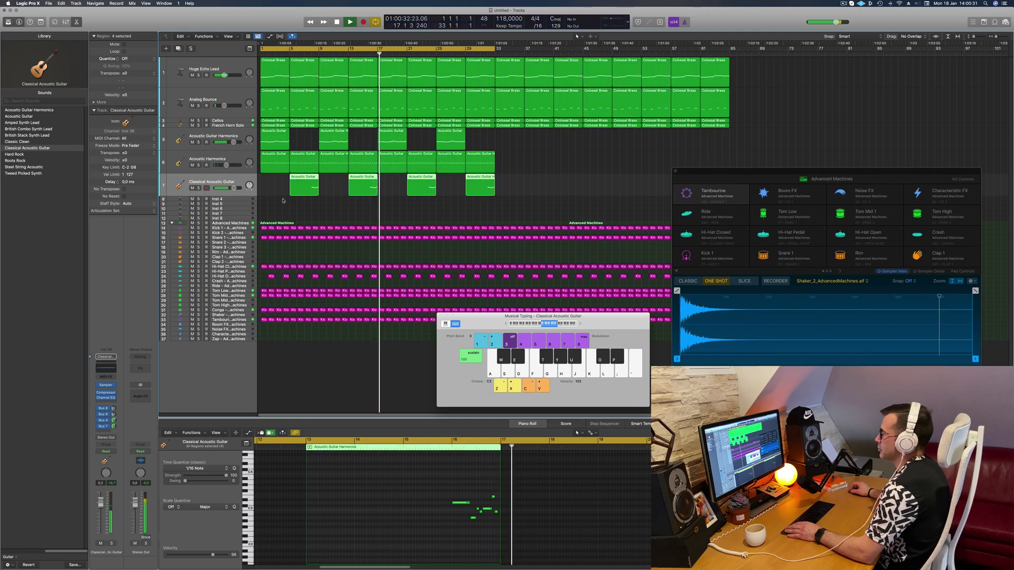
click(325, 212)
key(super+Left)
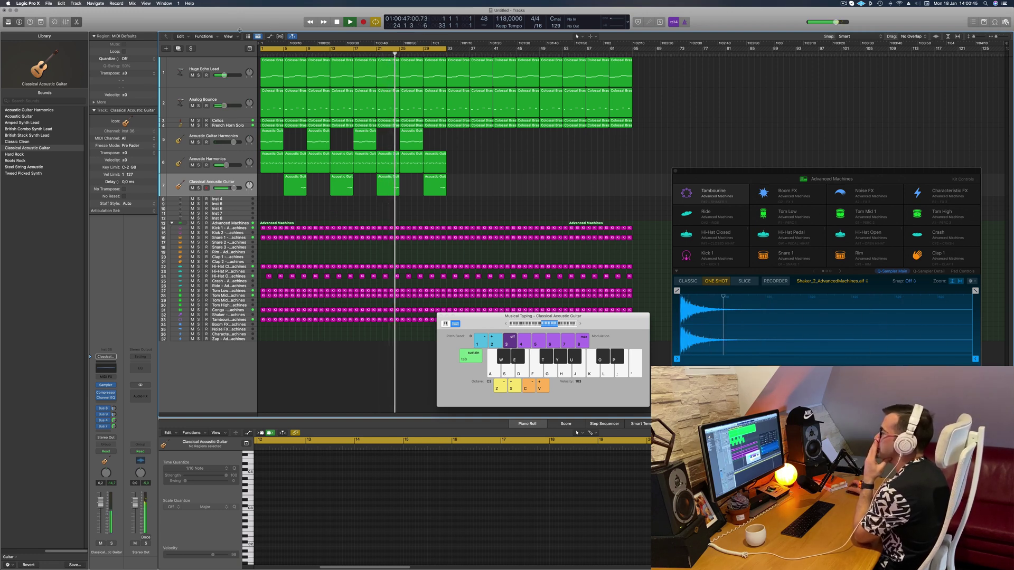
- Briefly audition the Huge Echo Lead track soloed, select it and replay the arrangement from the start
click(198, 75)
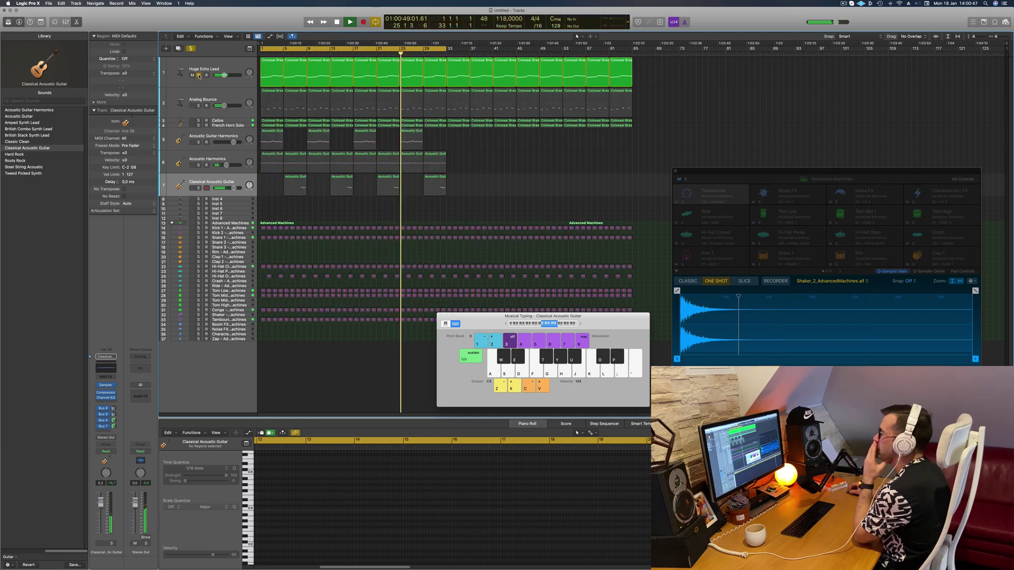
click(199, 75)
click(209, 69)
key(Return)
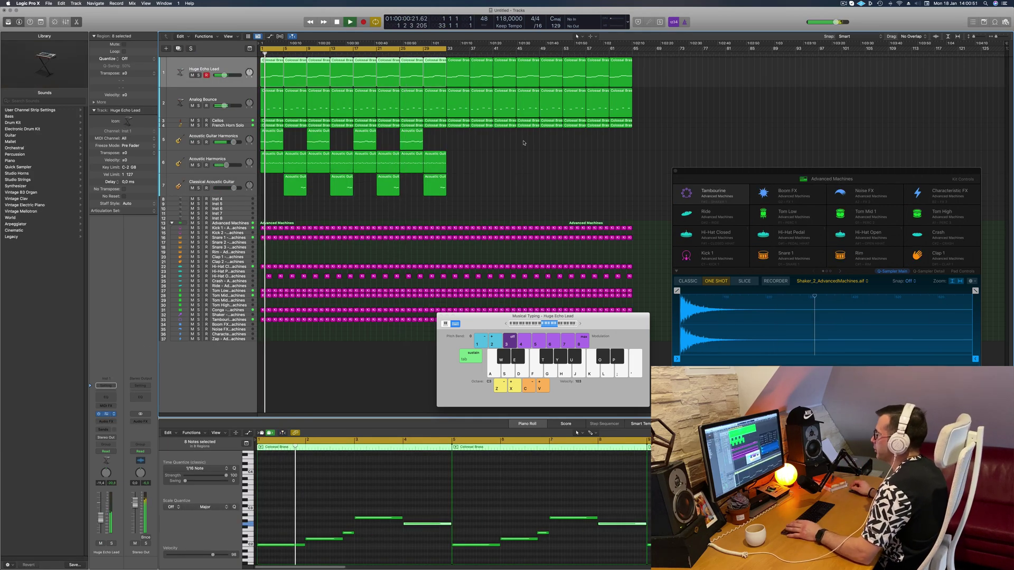
- Record Cutoff automation for the Huge Echo Lead's Alchemy synth in Touch mode, stop playback and close the synth window
click(105, 414)
drag(622, 165, 495, 154)
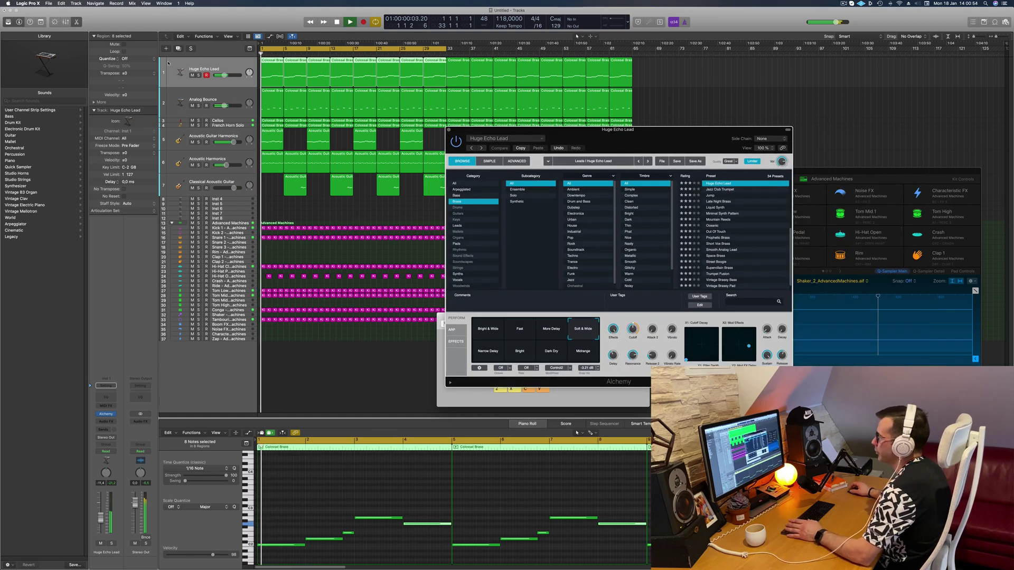
click(105, 452)
click(113, 459)
key(space)
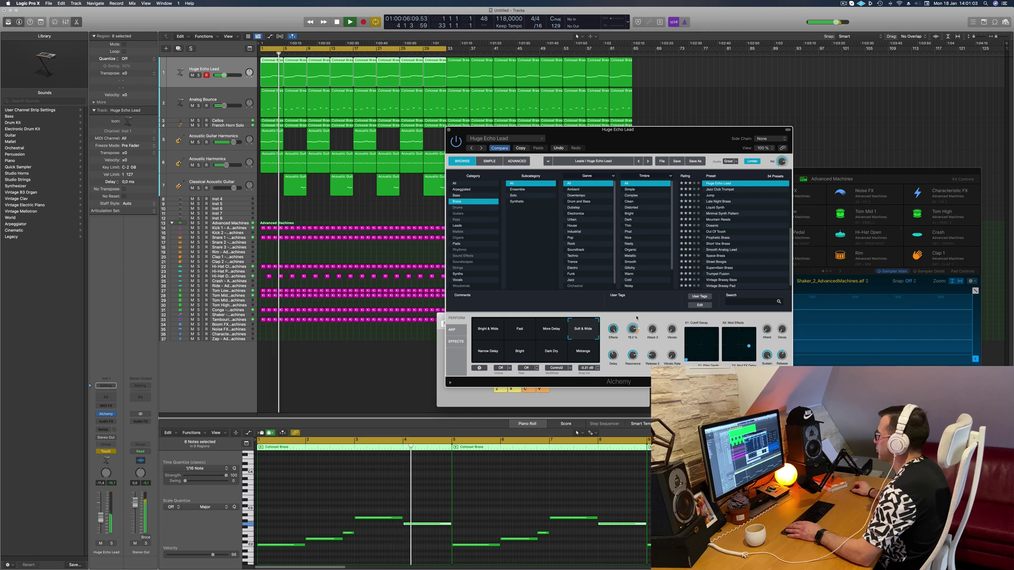
key(Return)
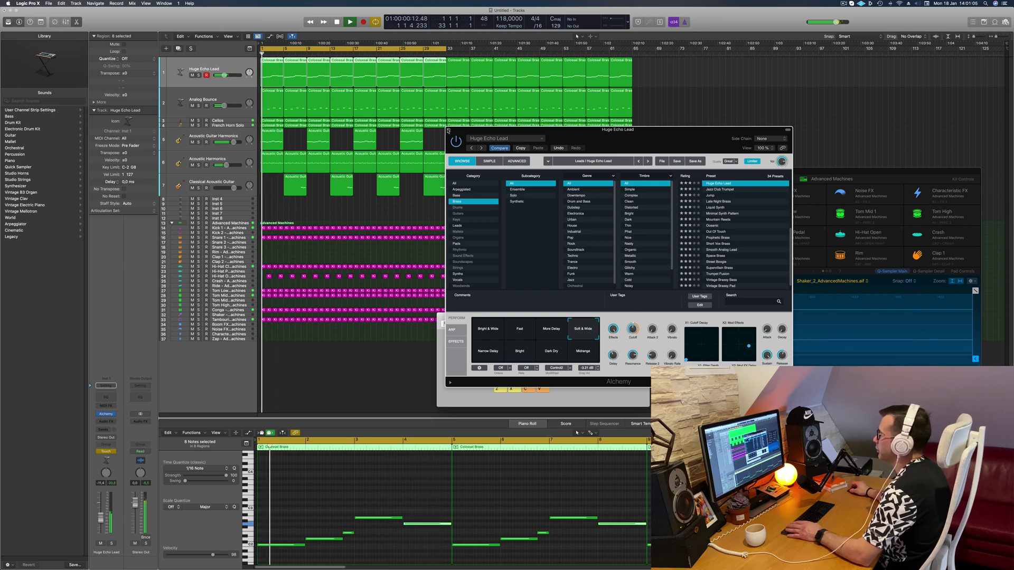
key(super+w)
key(space)
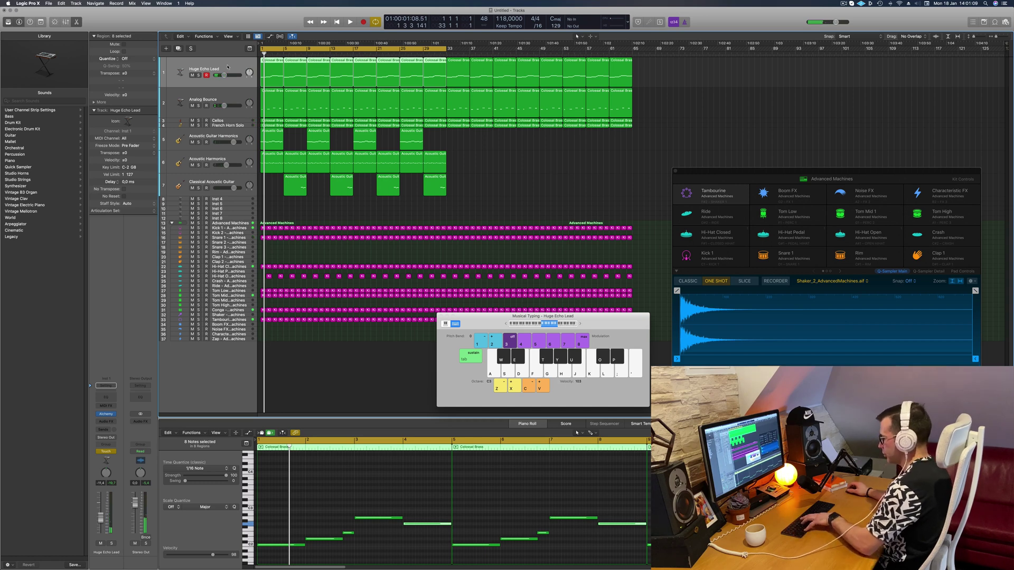
- Show track automation, set the Huge Echo Lead track to Read mode and solo it to hear the Cutoff curve
key(super+k)
key(a)
key(Return)
key(space)
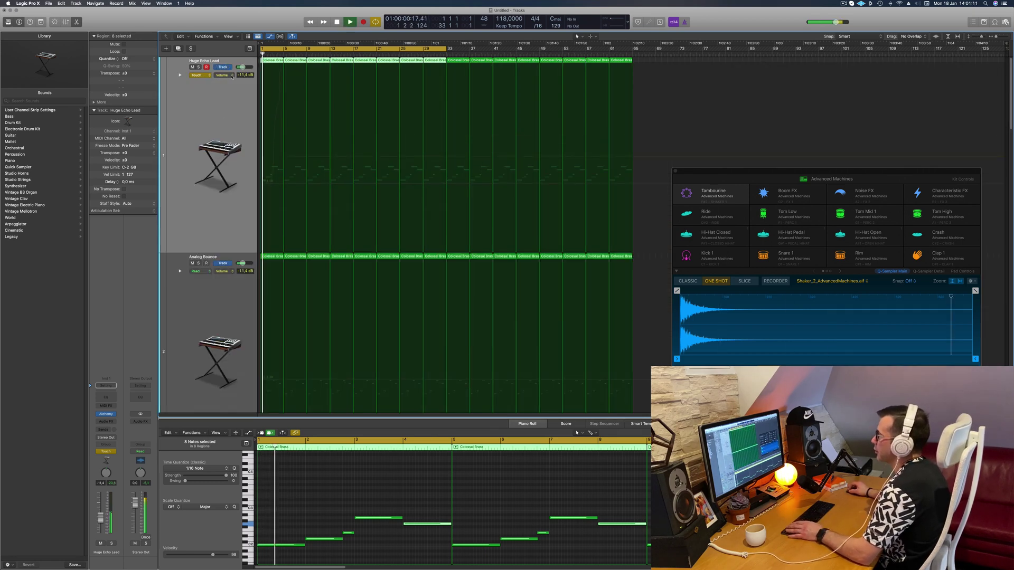
click(243, 137)
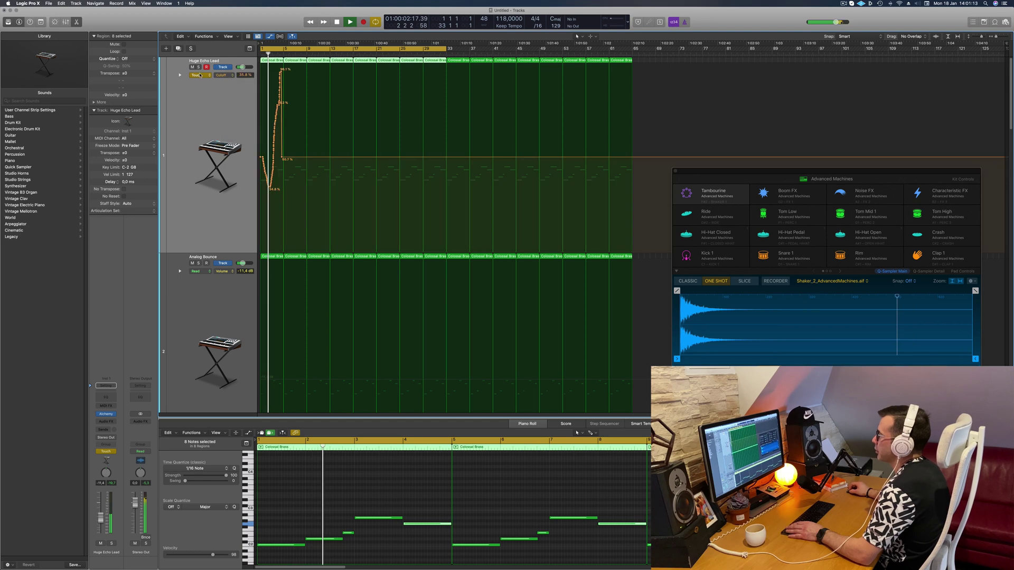
click(200, 75)
click(196, 68)
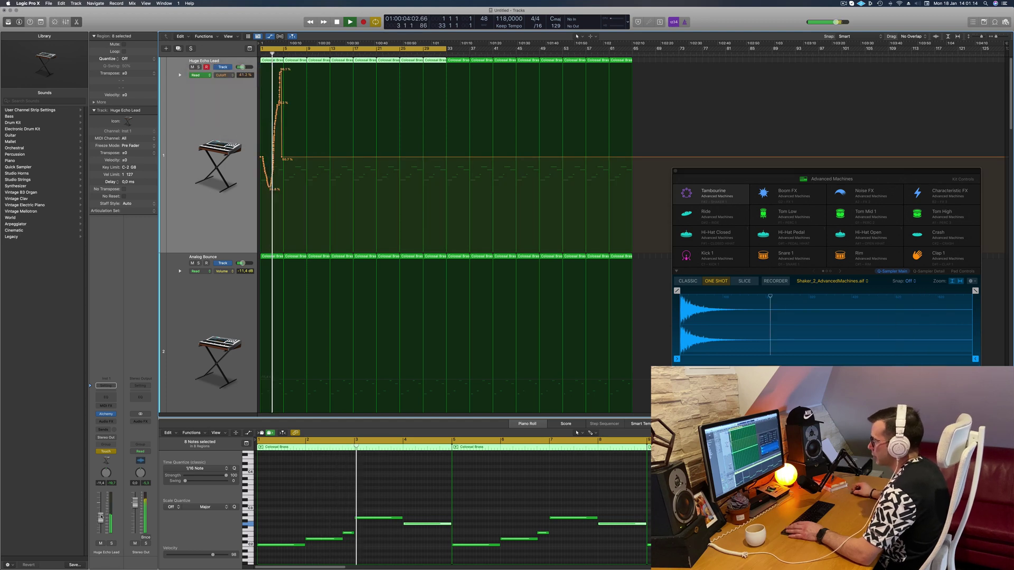
click(112, 543)
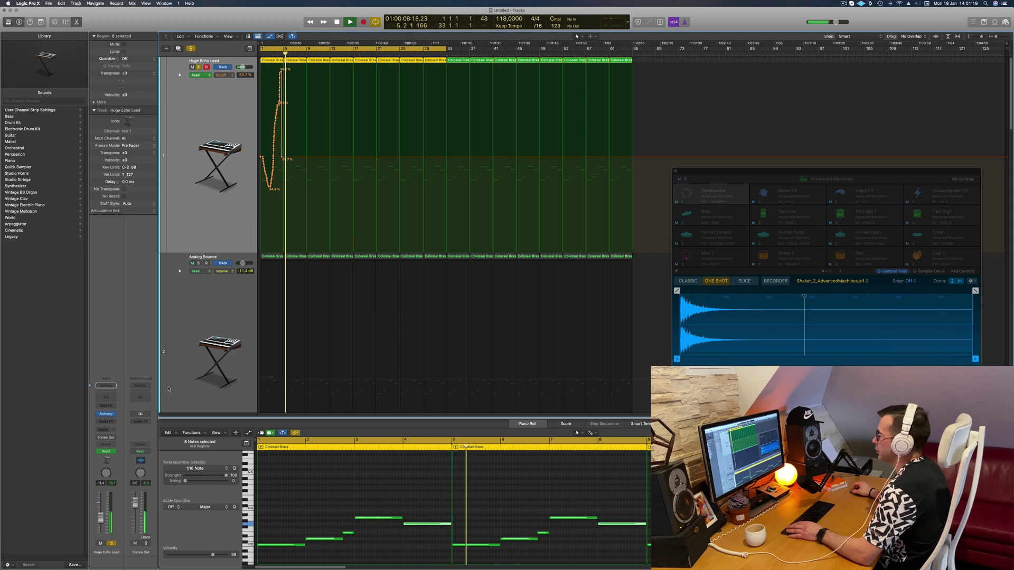
- Remove the recorded Cutoff automation curve from the Huge Echo Lead track and unsolo the track
drag(281, 157, 253, 157)
key(space)
key(space)
click(198, 68)
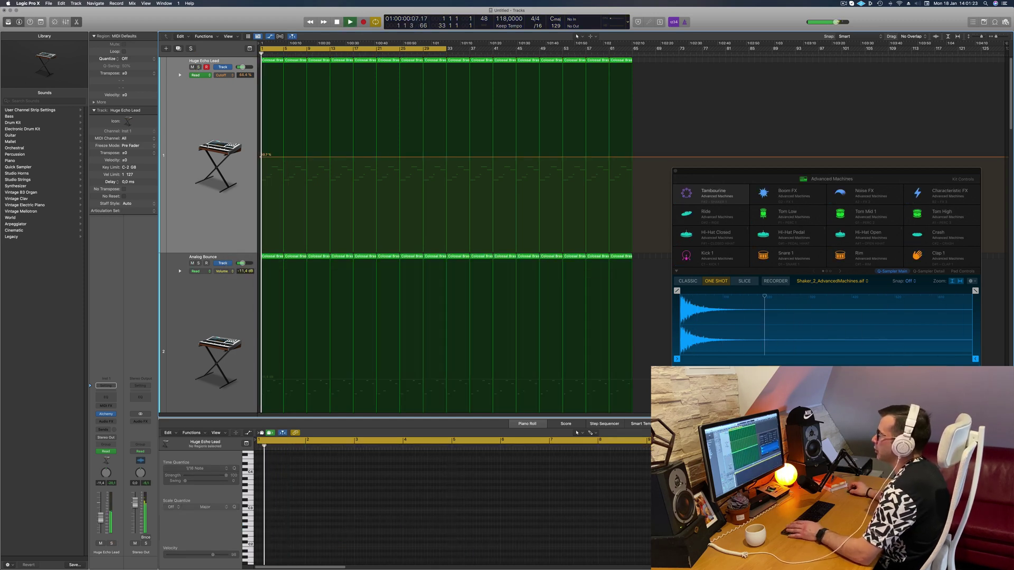
- Extend the cycle range to bar 65 to cover the full length of the Huge Echo Lead regions
key(super+Up)
key(super+Up)
key(super+Up)
key(super+Up)
key(super+Up)
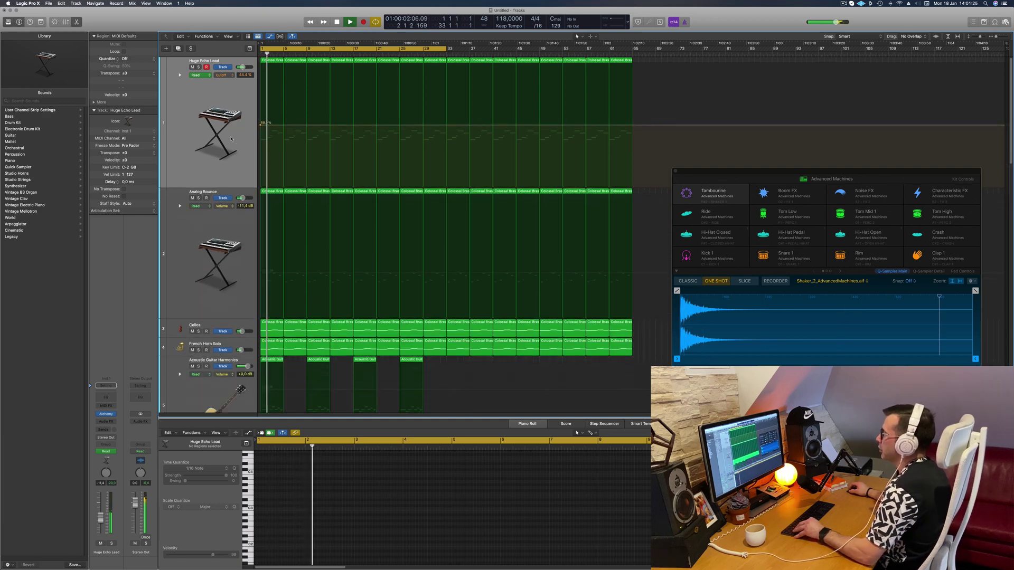
key(super+Up)
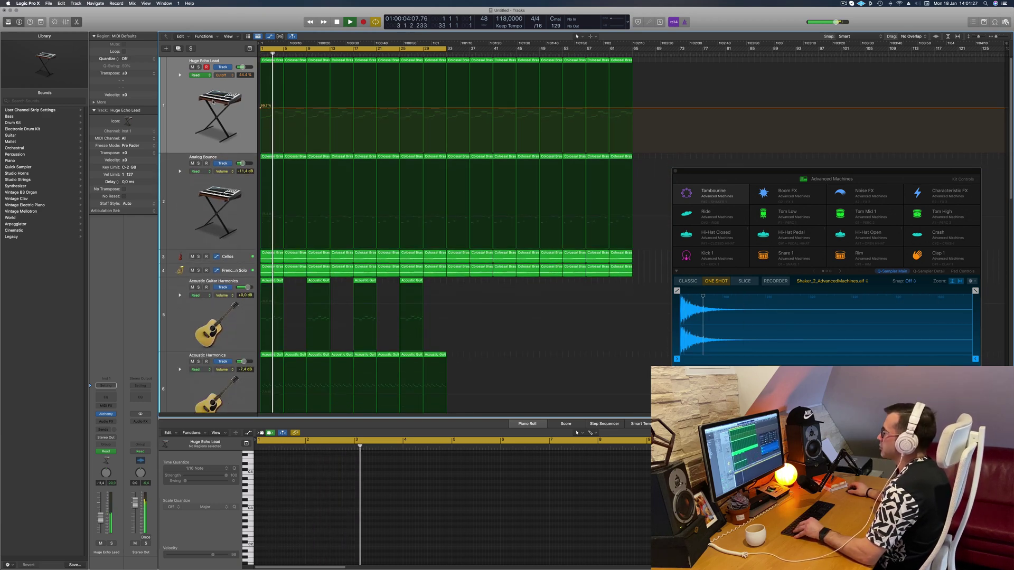
key(super+Up)
key(space)
key(space)
drag(448, 46, 633, 62)
key(space)
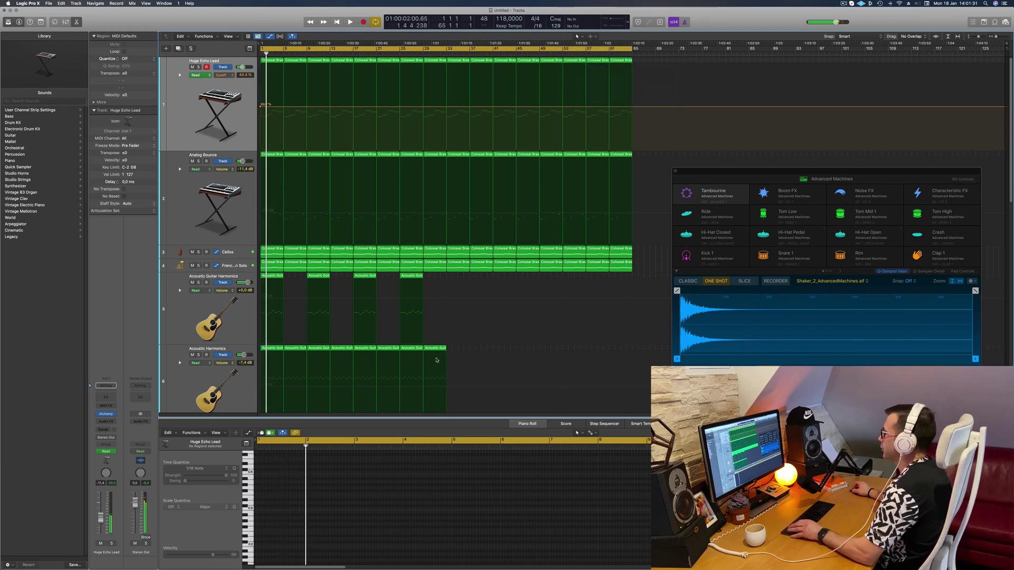
- Copy all regions on the three guitar tracks to bar 33 and replay the arrangement
key(super+Up)
key(super+Up)
key(super+Up)
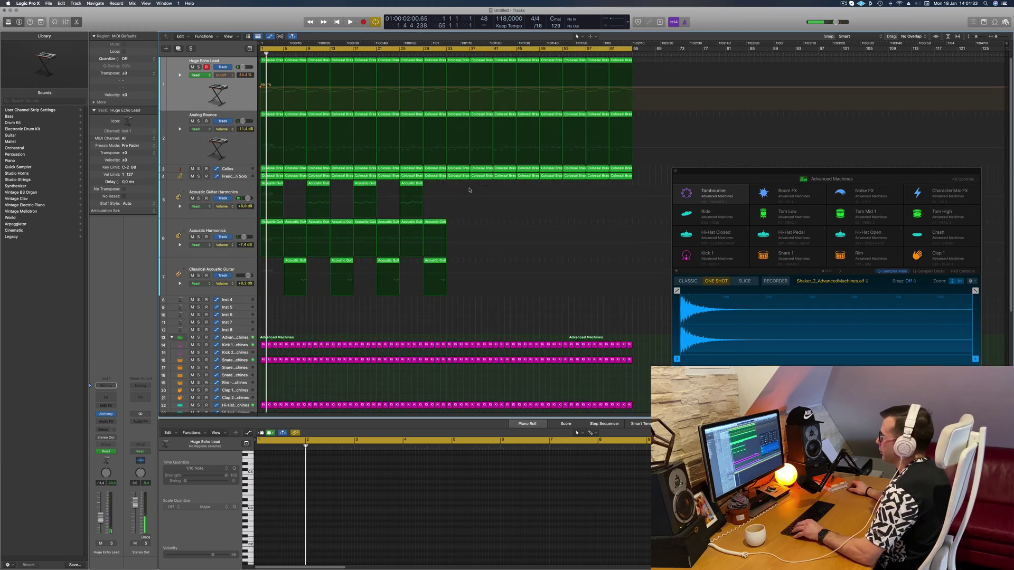
drag(493, 185, 213, 286)
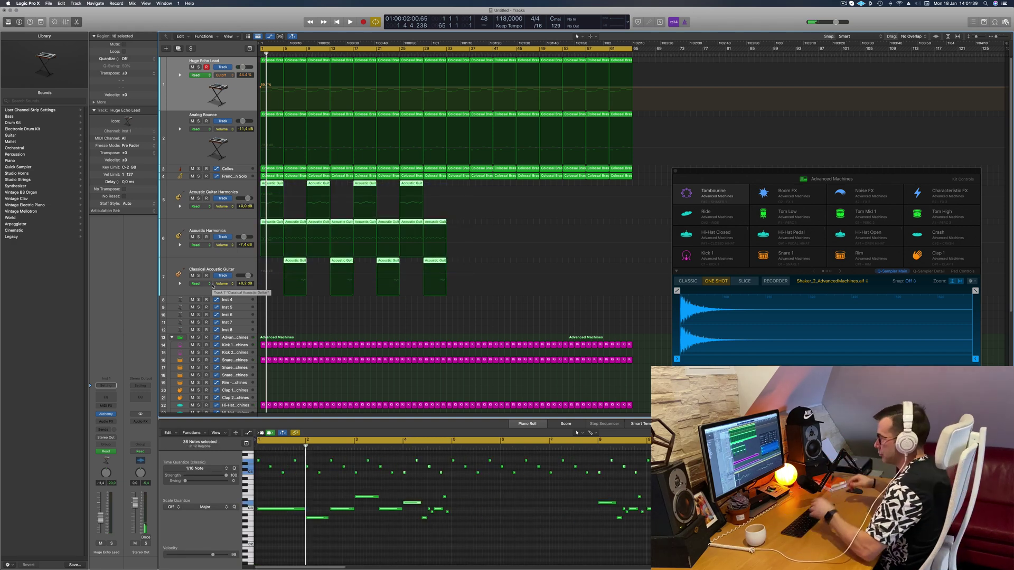
key(space)
key(space)
drag(472, 287, 459, 187)
key(space)
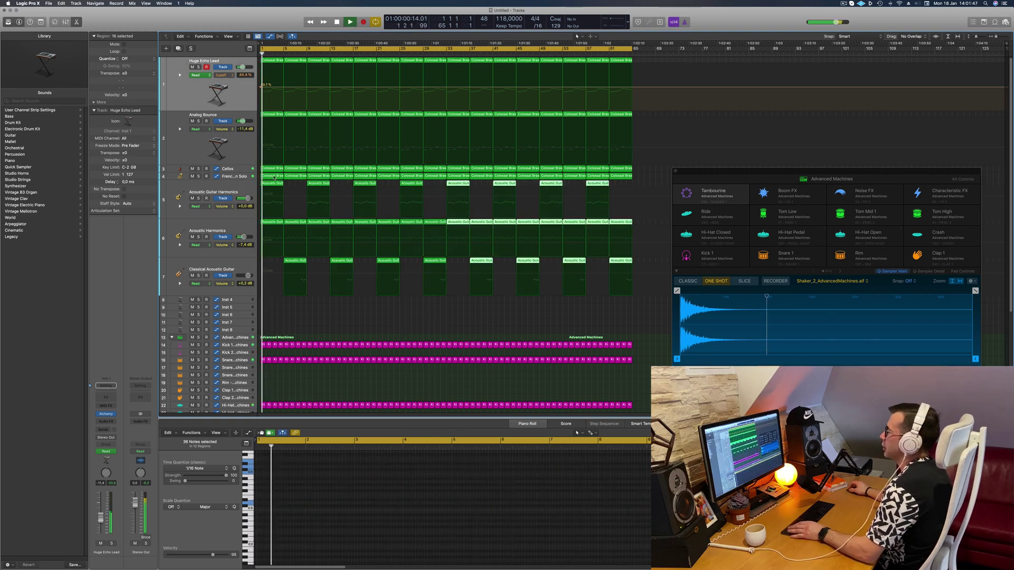
- Audition the Acoustic Guitar Harmonics track soloed, unsolo it and replay the arrangement from the start
click(206, 201)
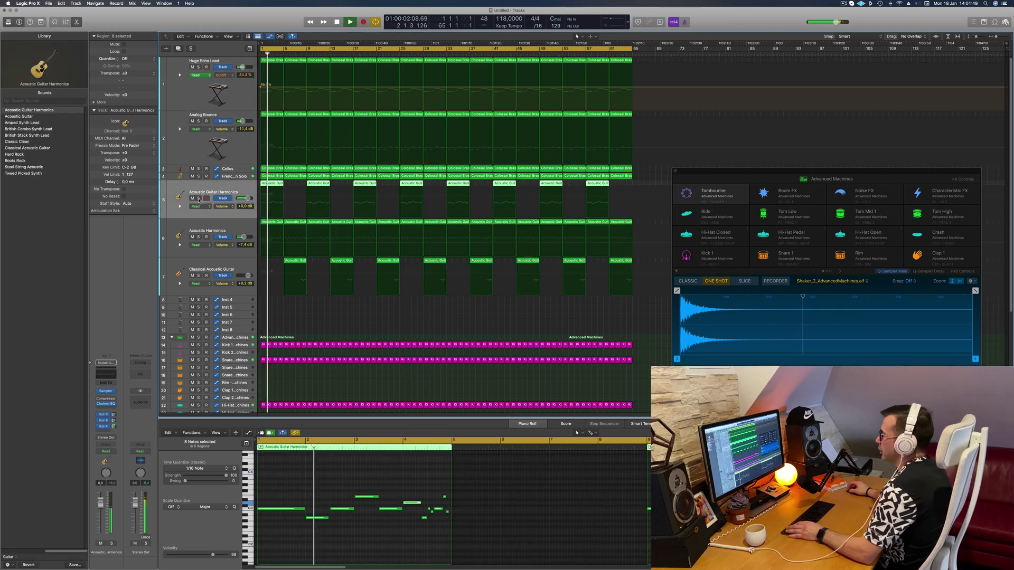
click(198, 198)
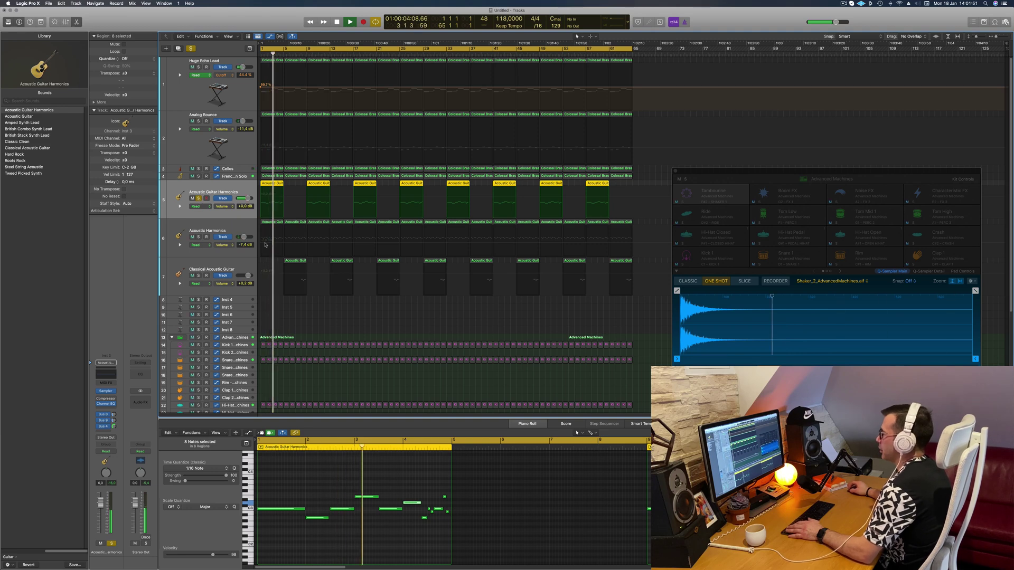
click(260, 188)
key(s)
key(Return)
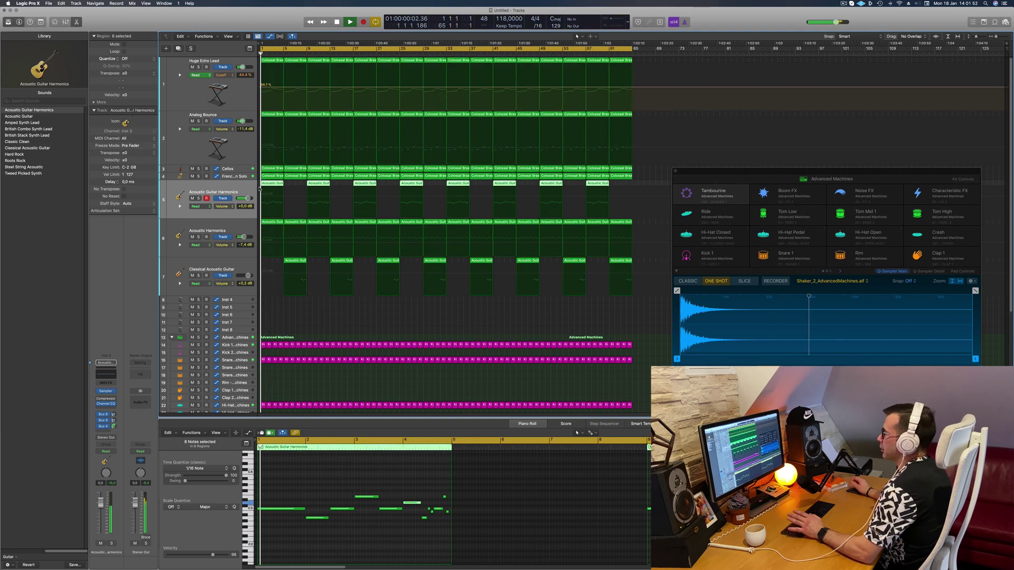
- Delete the regions on the three guitar tracks before bar 17
click(292, 186)
click(276, 197)
key(BackSpace)
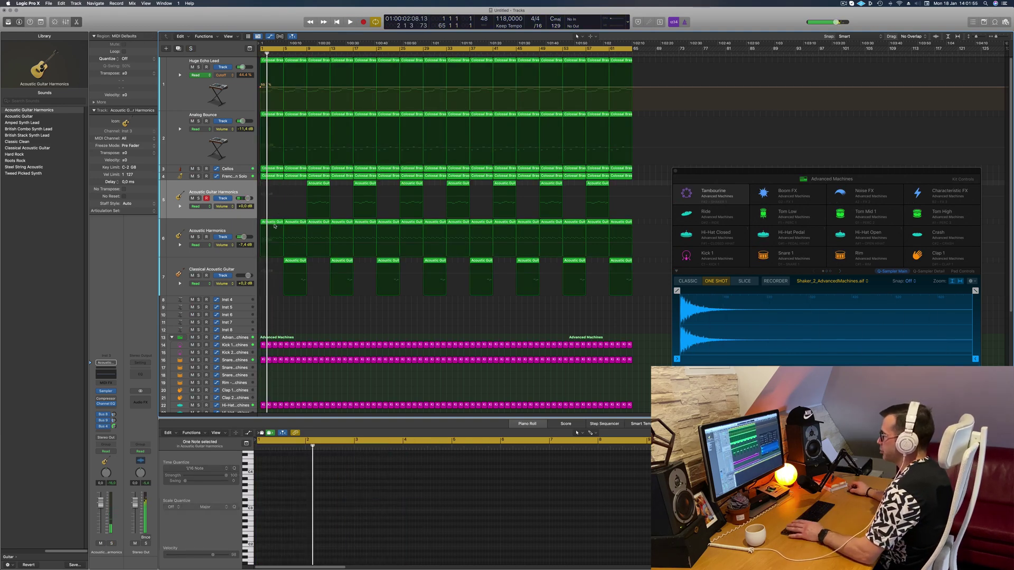
click(277, 224)
key(space)
key(Delete)
click(301, 223)
key(Delete)
click(294, 262)
key(Delete)
drag(300, 184, 353, 276)
key(Delete)
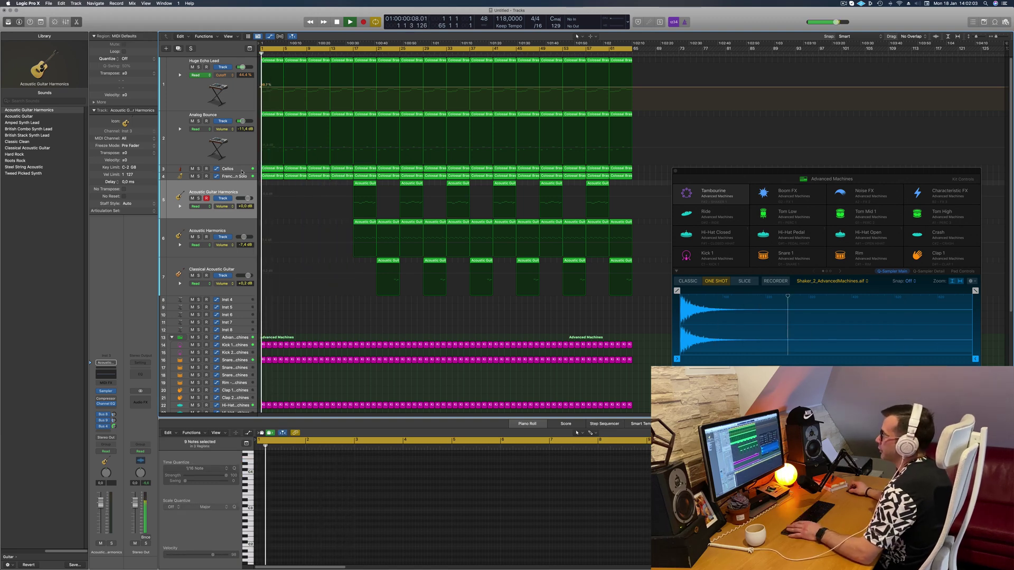
- Delete the first two regions on both the Cellos and French Horn Solo tracks, leaving bars 1 to 8 empty
click(270, 170)
key(Delete)
click(293, 170)
key(Delete)
click(272, 177)
key(Delete)
click(294, 176)
key(Delete)
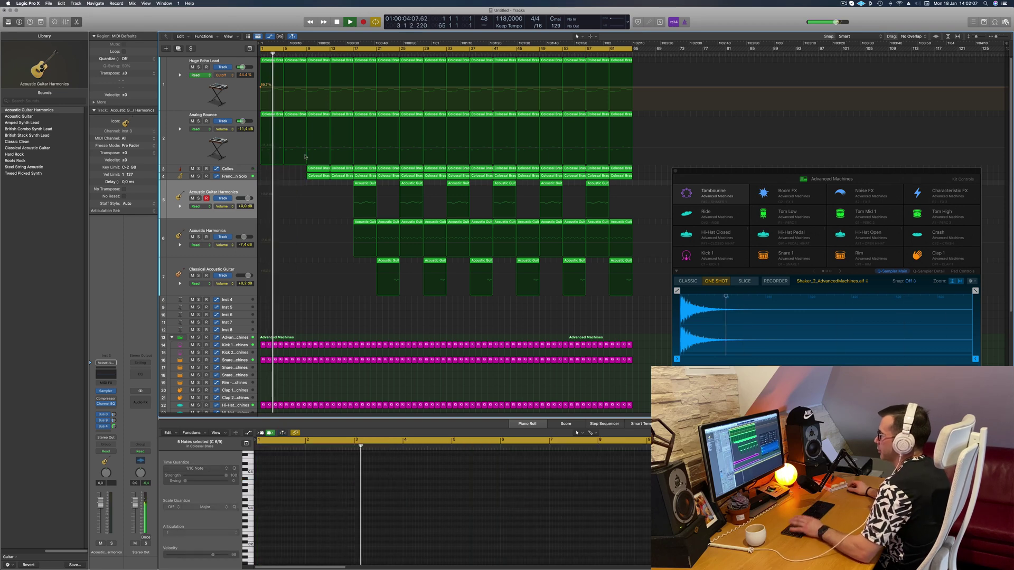
- Replay the arrangement, raise the Analog Bounce track to -10.8 dB and insert a Channel EQ on it
key(Return)
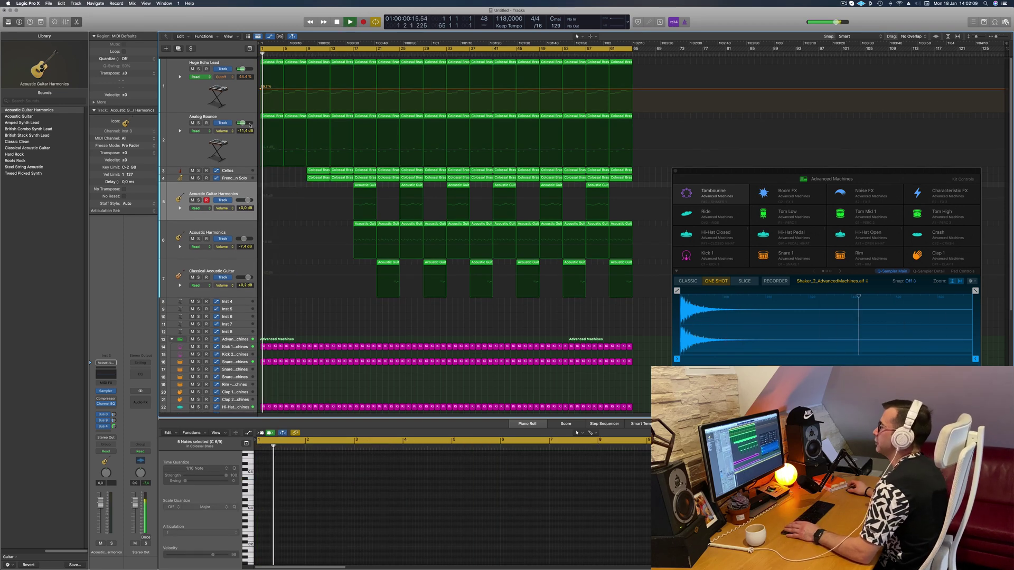
click(248, 145)
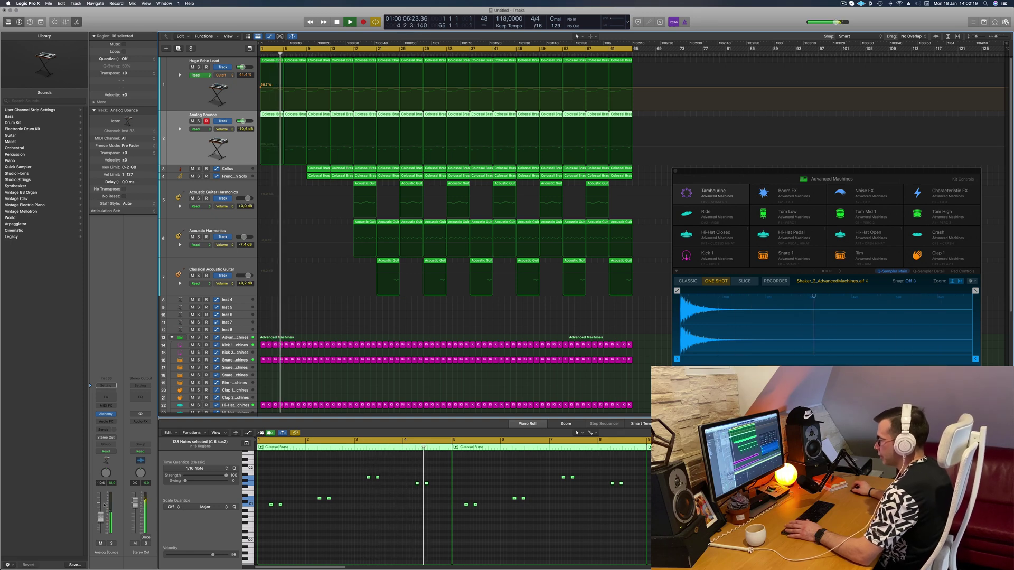
click(110, 398)
click(108, 406)
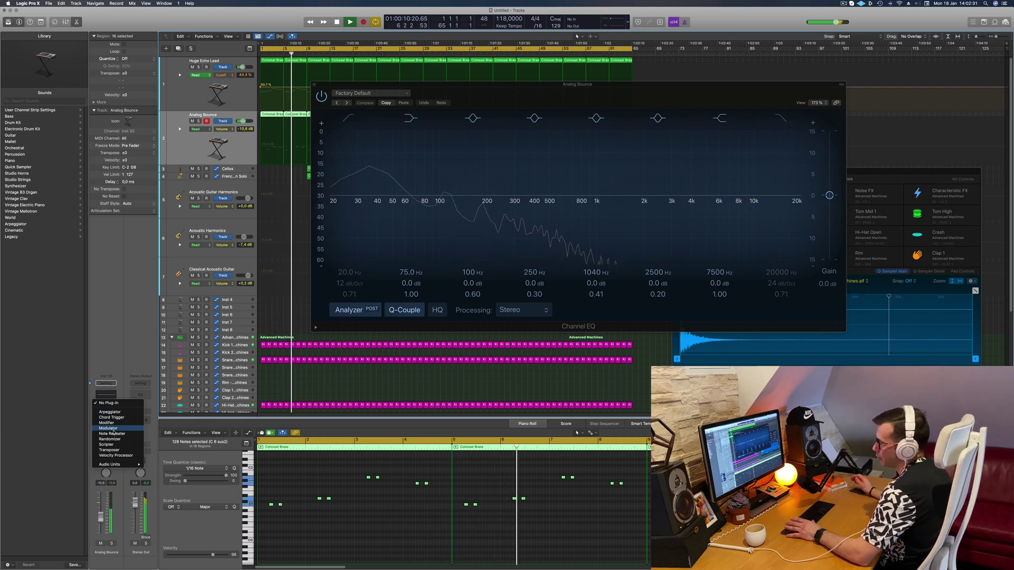
click(109, 354)
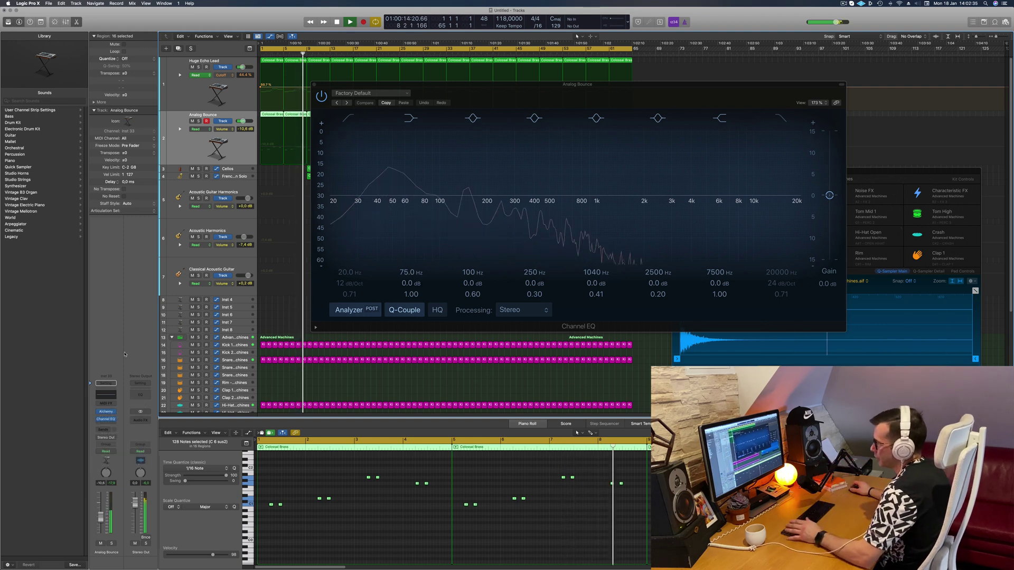
- Insert a Compressor after the Analog Bounce track's Channel EQ, use the Studio FET model and bring its window forward
click(108, 425)
click(166, 453)
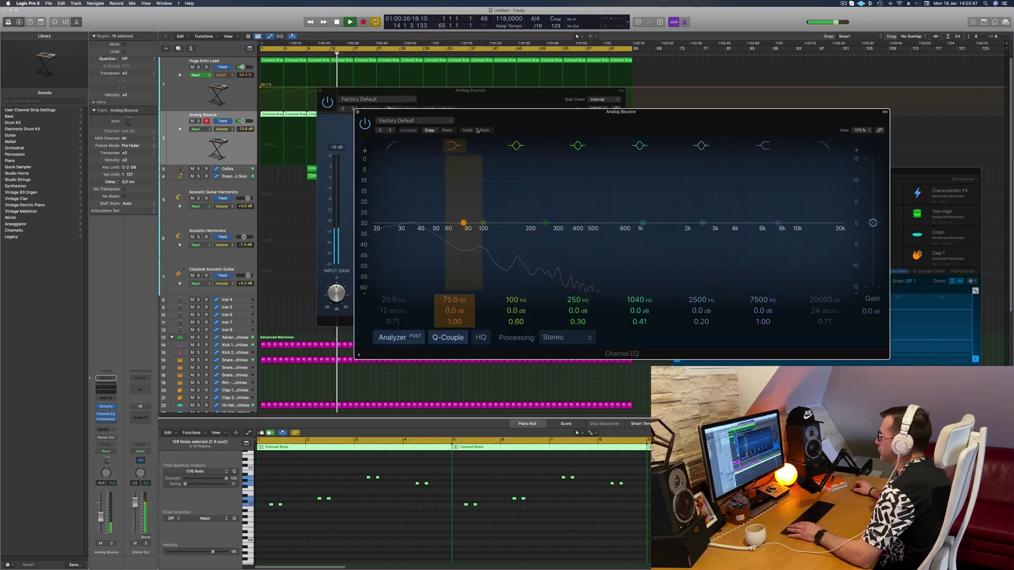
click(481, 97)
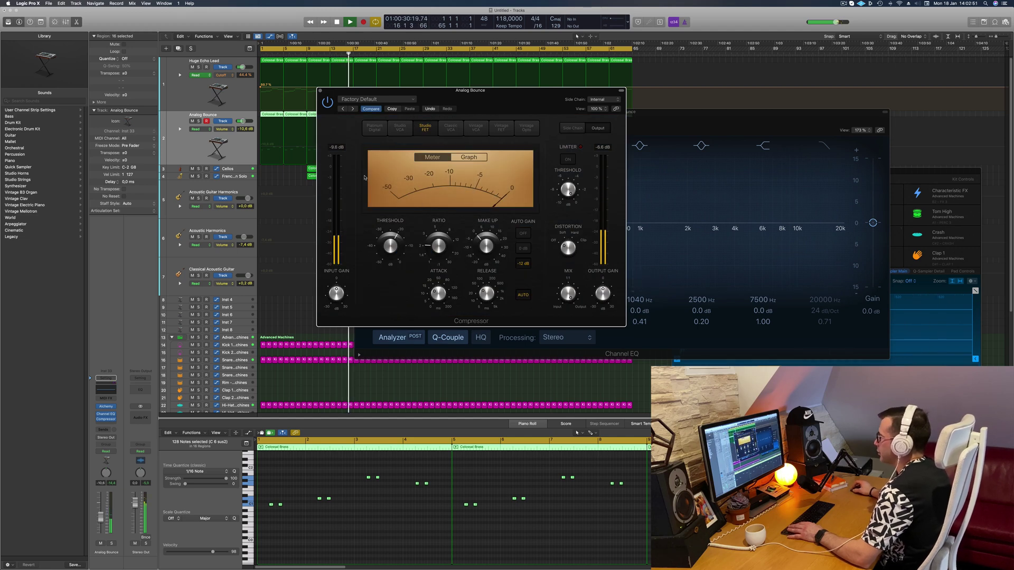
drag(500, 104, 619, 143)
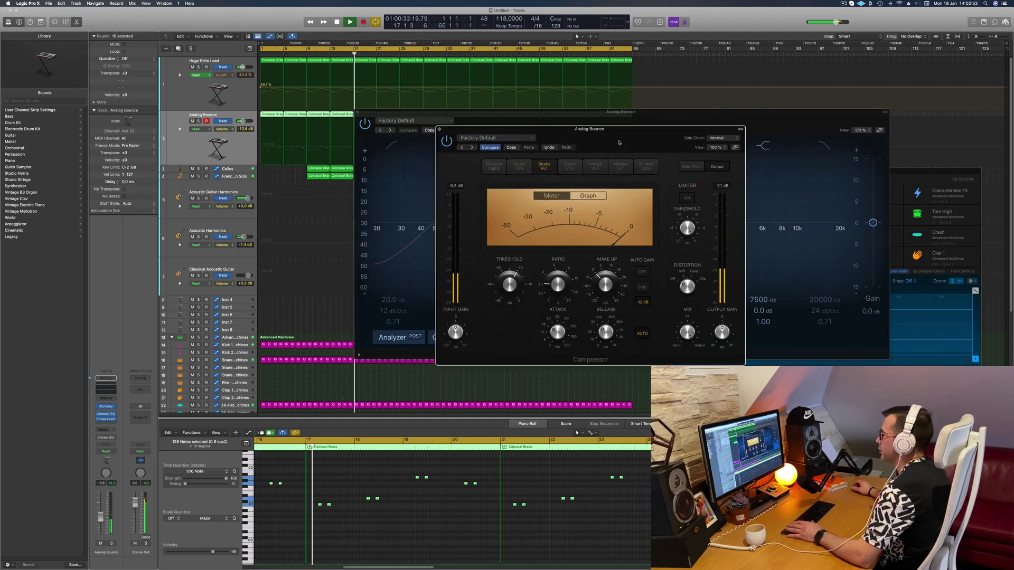
- Close the Compressor and Channel EQ windows and lower the Analog Bounce track to -12.8 dB while replaying the arrangement
key(Return)
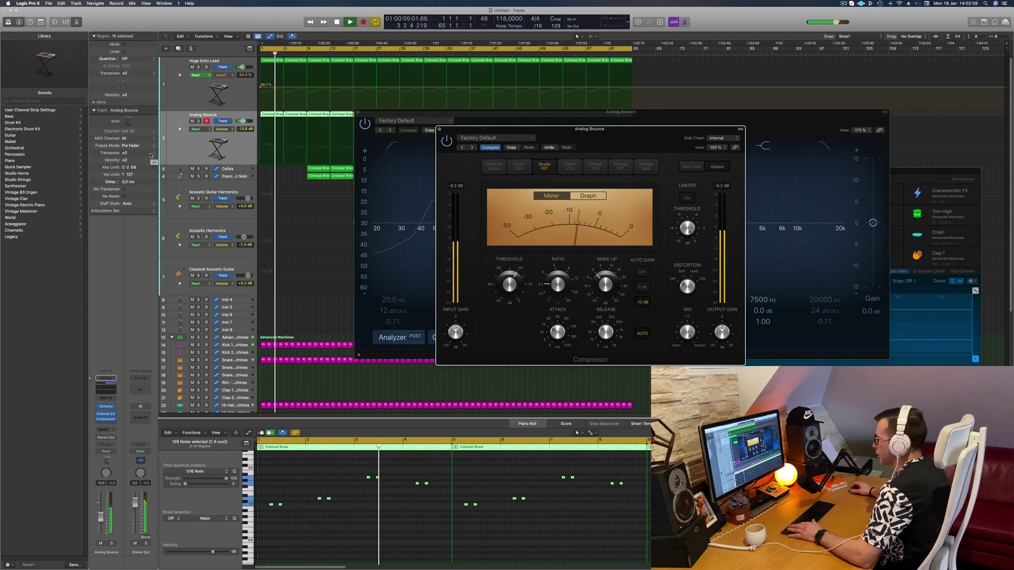
drag(628, 138, 589, 141)
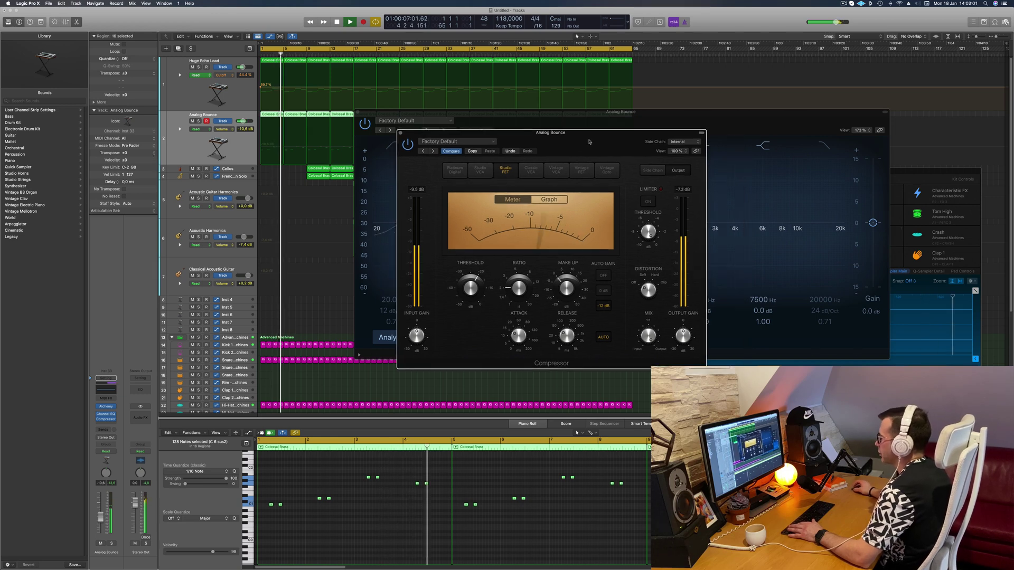
click(401, 133)
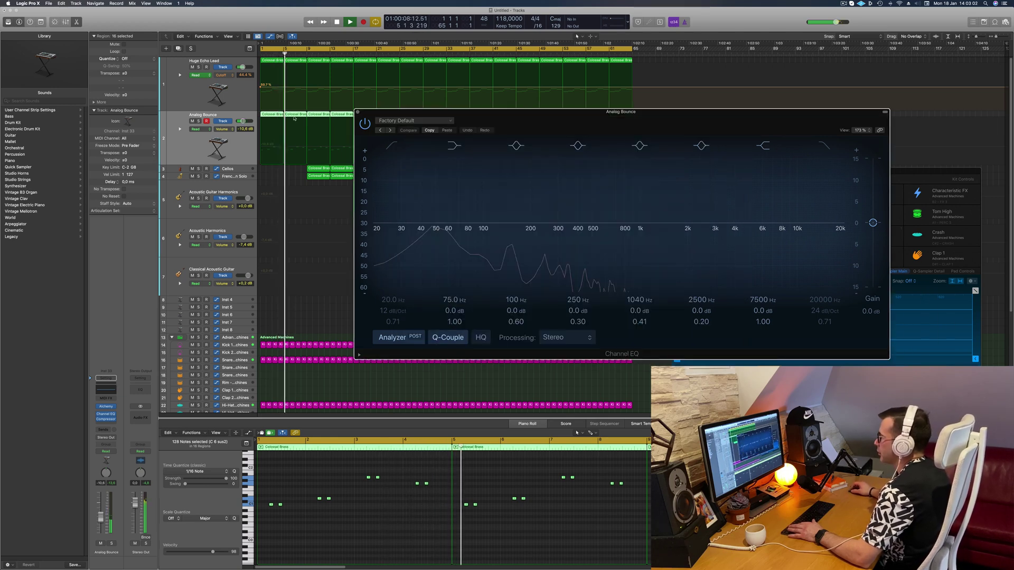
click(358, 112)
key(space)
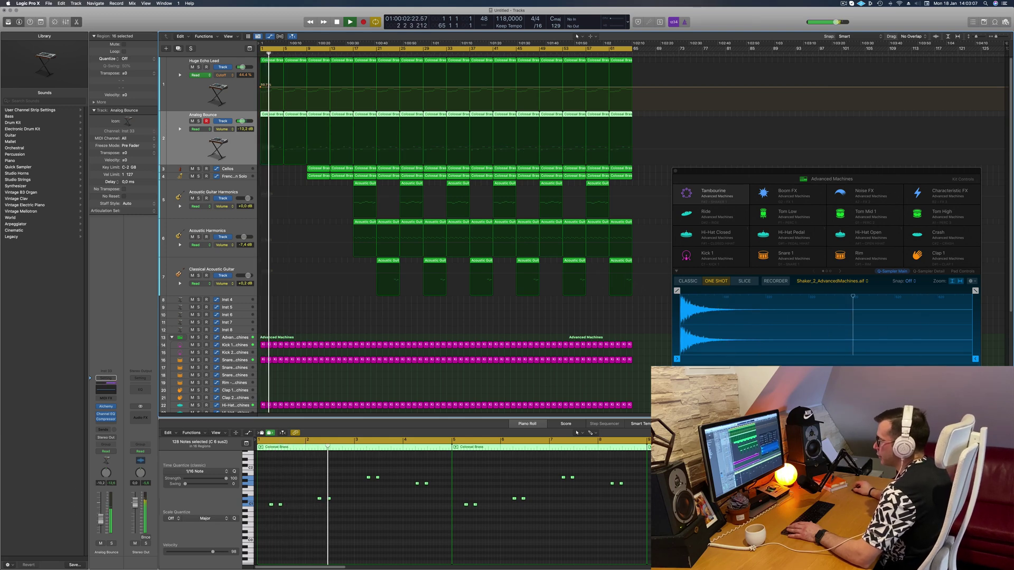
drag(100, 522, 100, 521)
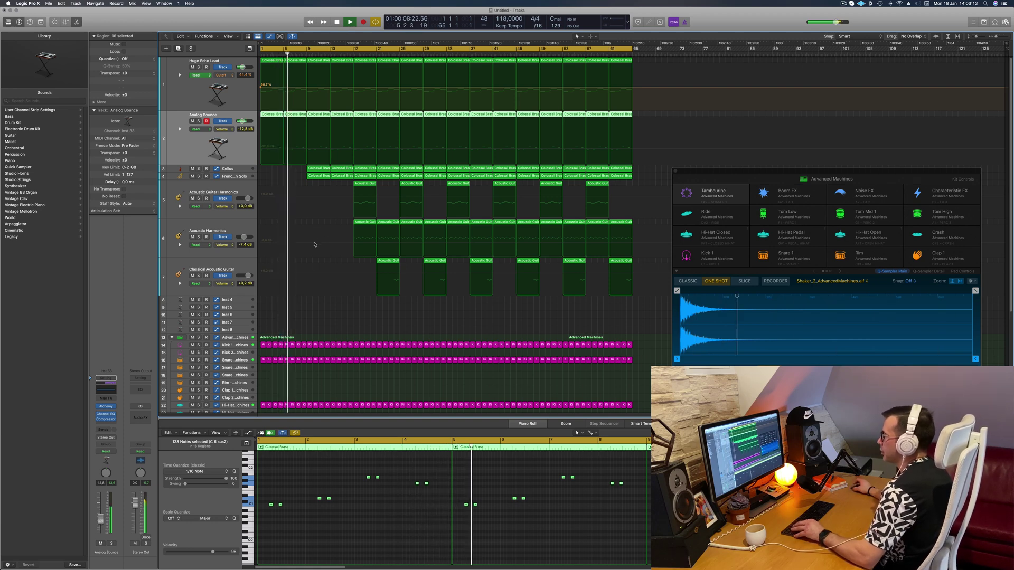
- Make the Huge Echo Lead's cutoff automation rise from about 10% at bar 1 to its existing level at bar 9
scroll(315, 244, up, 5)
key(Return)
key(space)
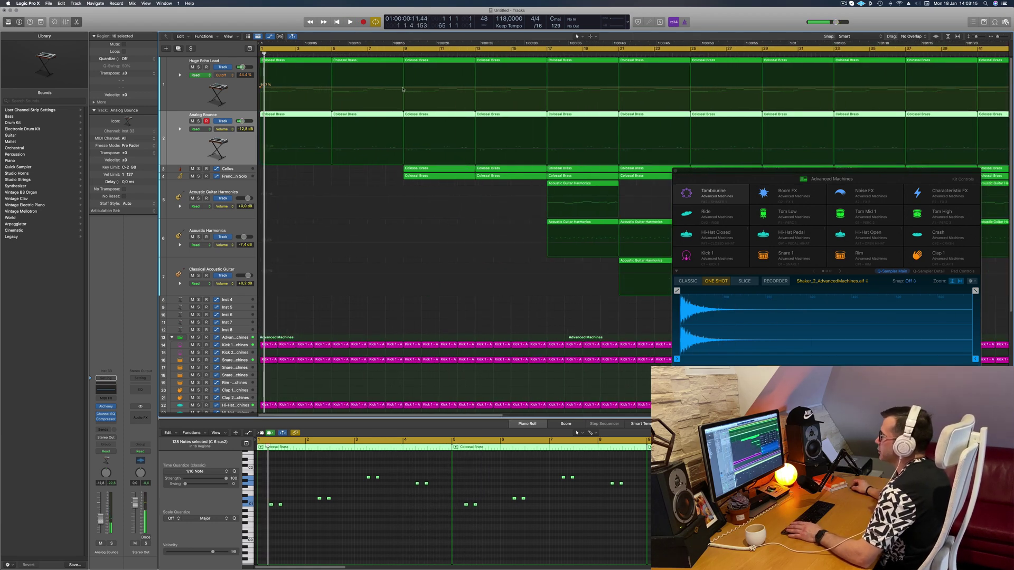
click(403, 88)
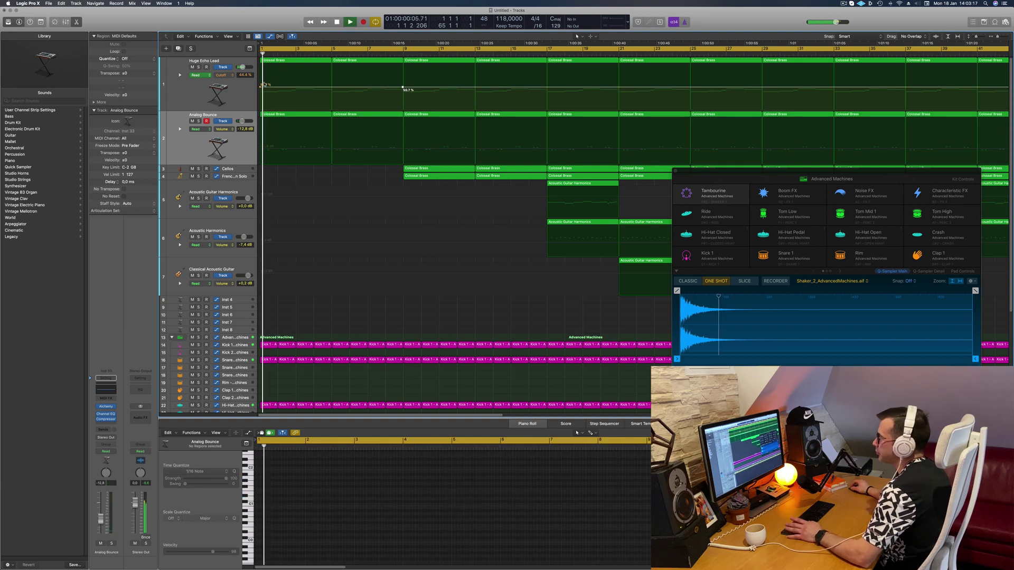
drag(260, 88, 260, 94)
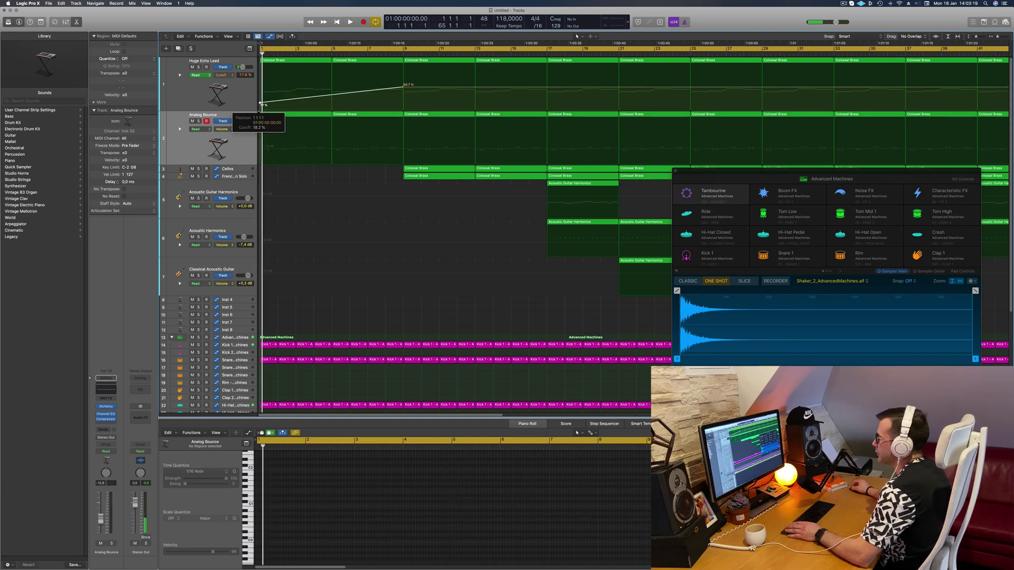
key(space)
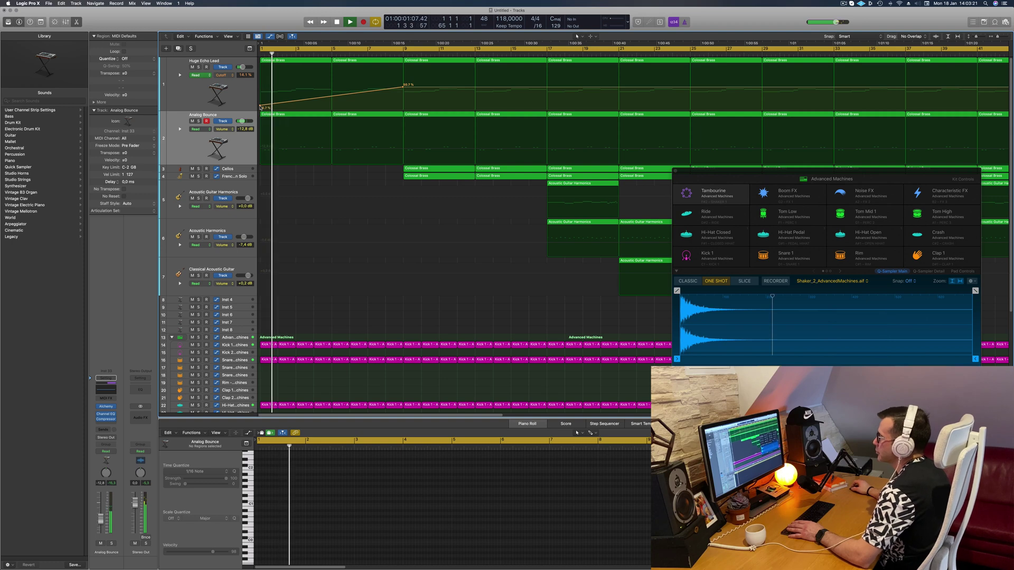
- Delete the first two regions on the Analog Bounce track, leaving bars 1 to 8 empty
click(295, 118)
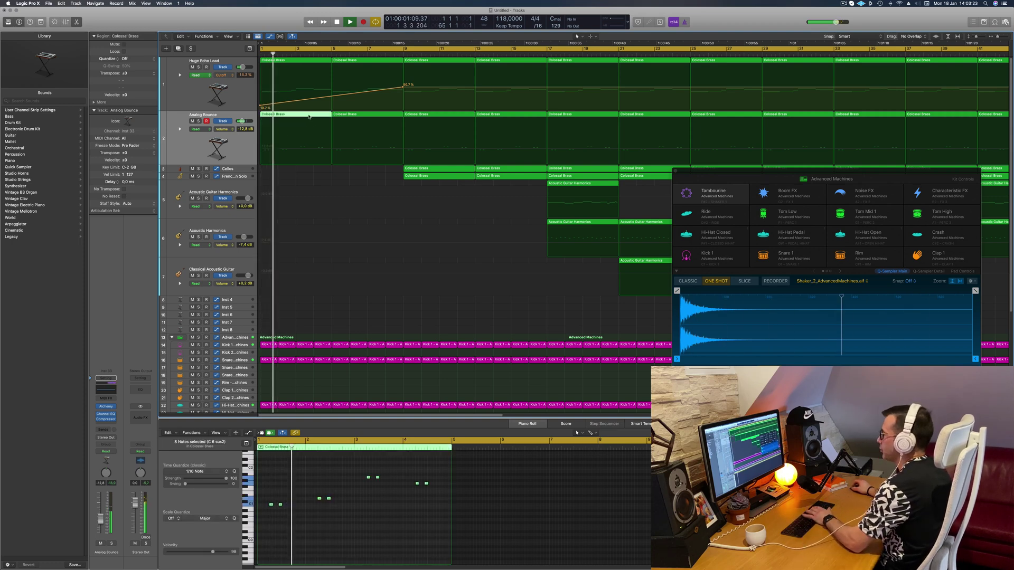
key(Delete)
key(Delete)
key(Escape)
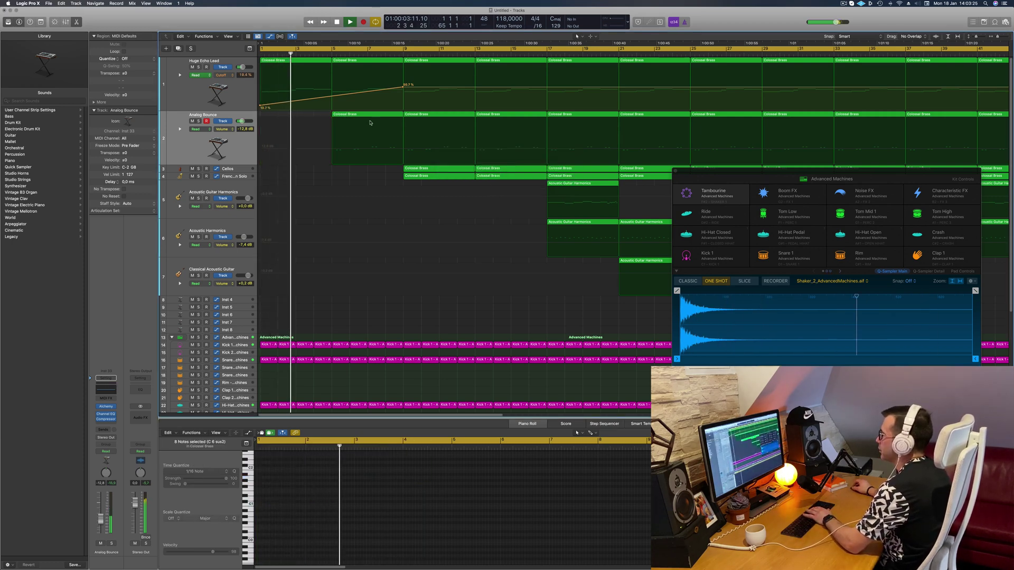
click(369, 114)
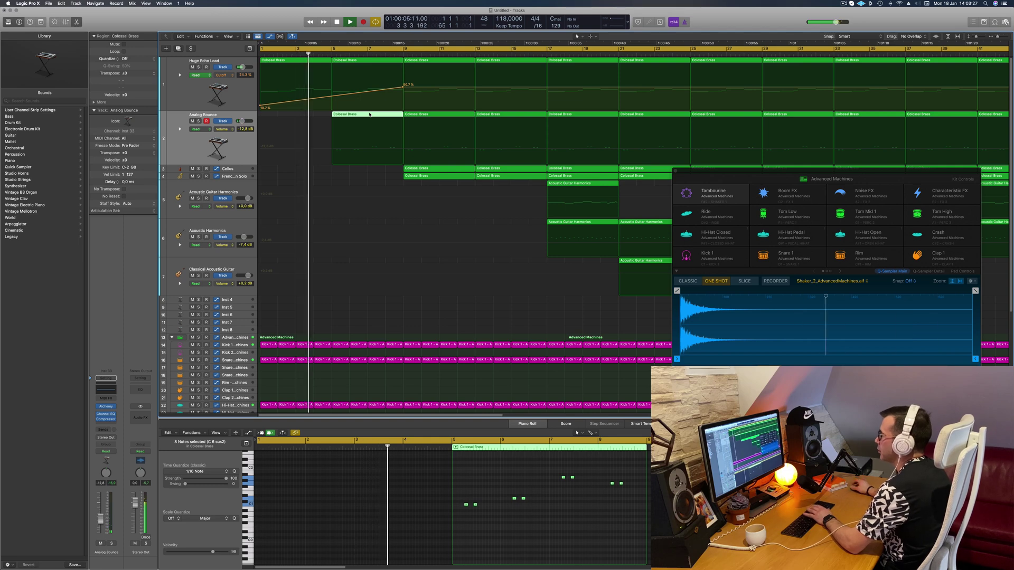
key(Delete)
scroll(341, 177, down, 3)
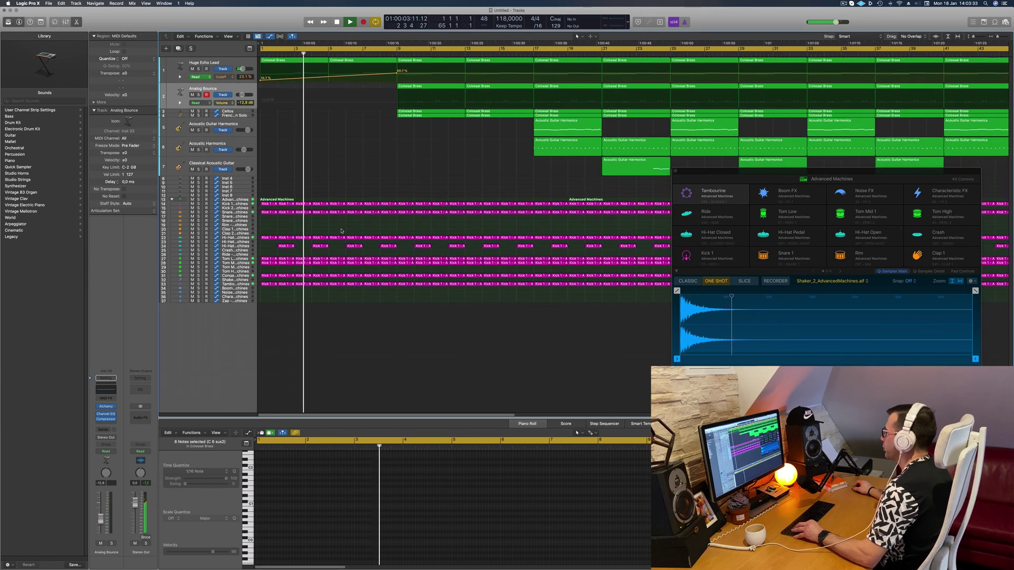
scroll(340, 231, down, 4)
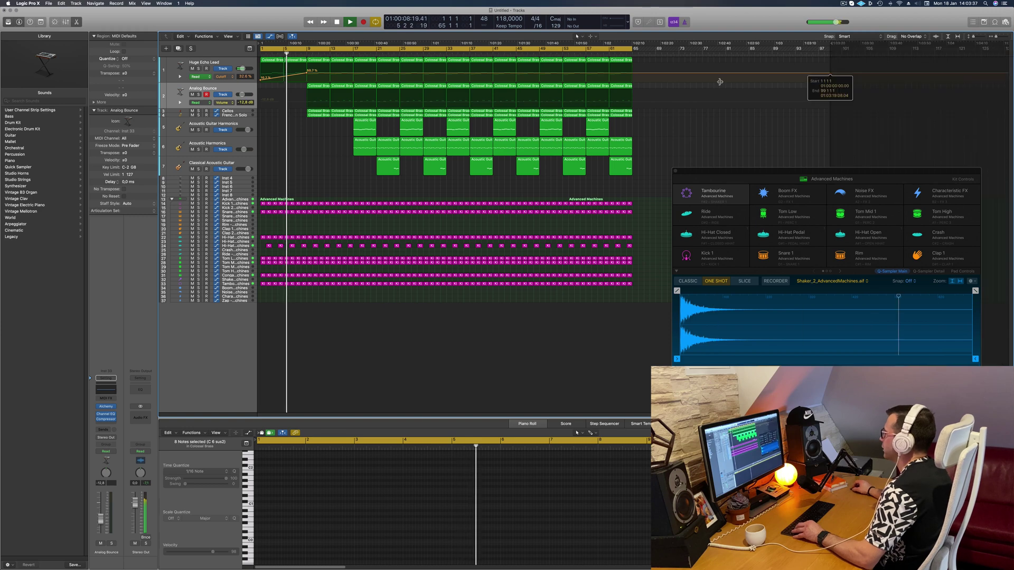
scroll(324, 158, up, 4)
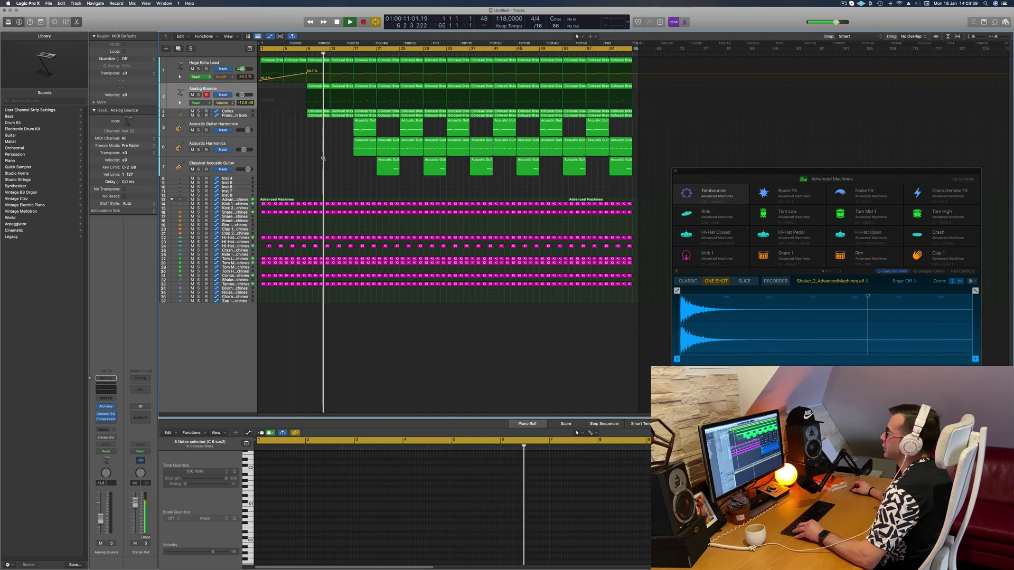
ctrl+alt+click(358, 163)
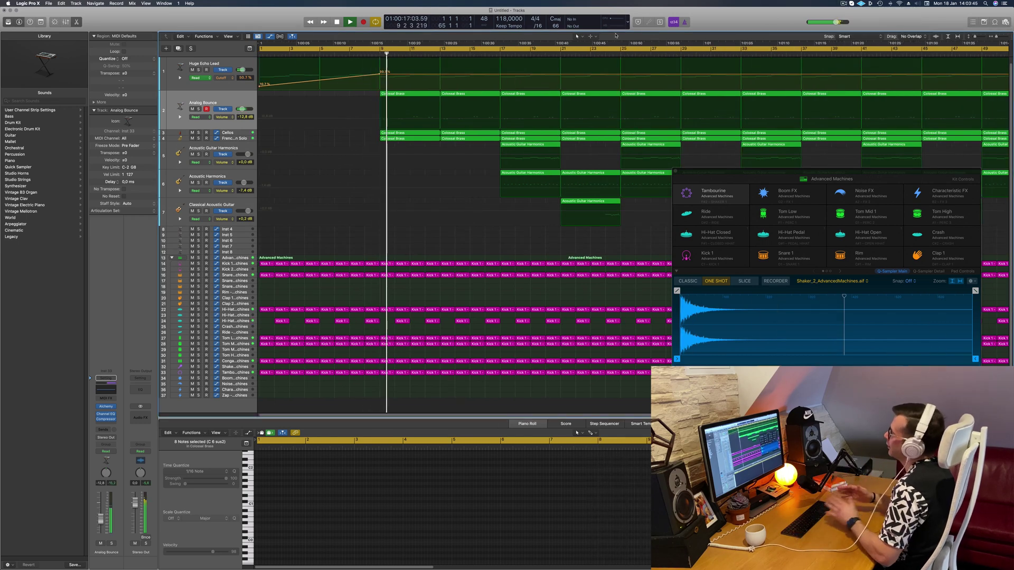
key(super+Left)
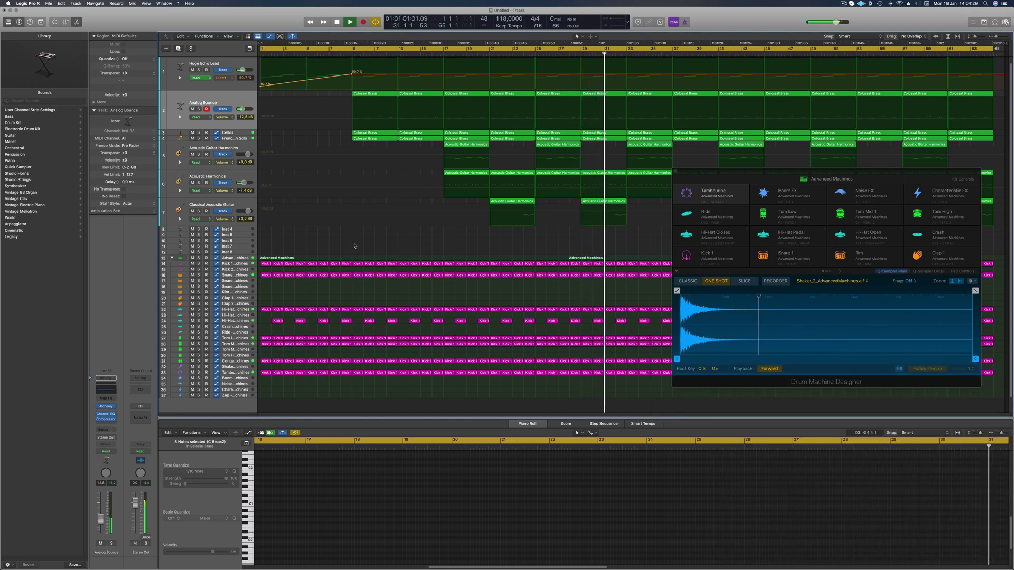
click(845, 3)
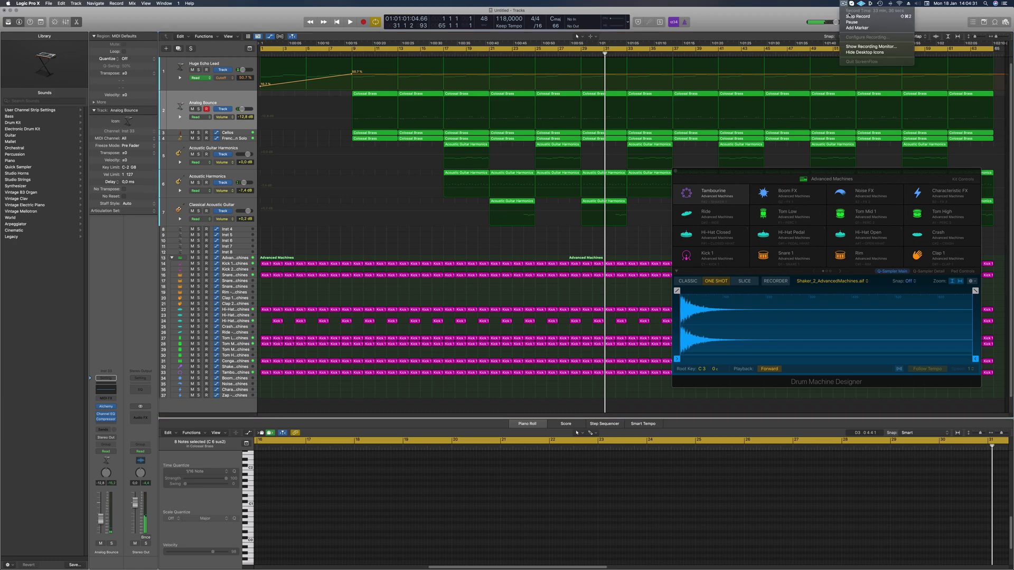